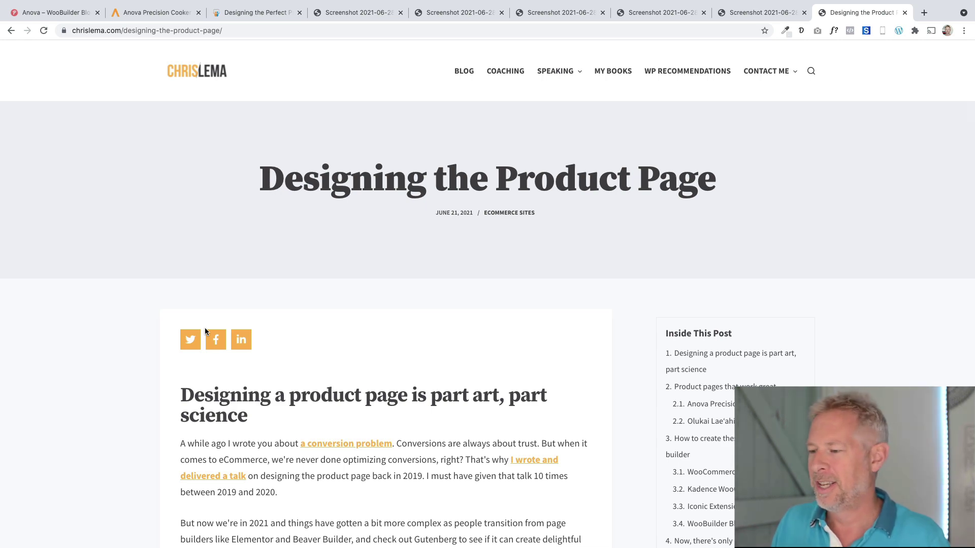
- Read the introduction of the Designing the Product Page article, down to the start of its product page examples
{"action": "scroll", "coordinate": [244, 386], "scroll_direction": "down", "scroll_amount": 6}
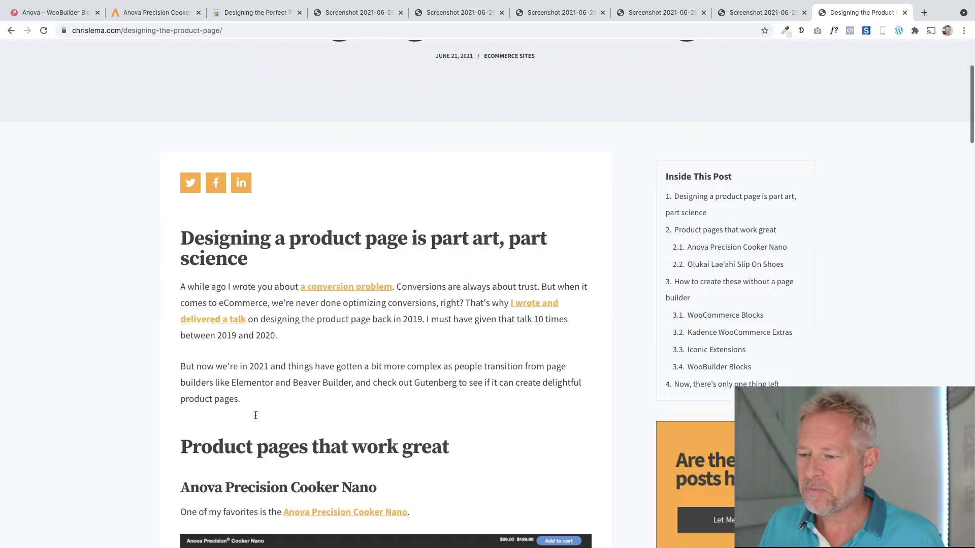
{"action": "scroll", "coordinate": [256, 414], "scroll_direction": "up", "scroll_amount": 6}
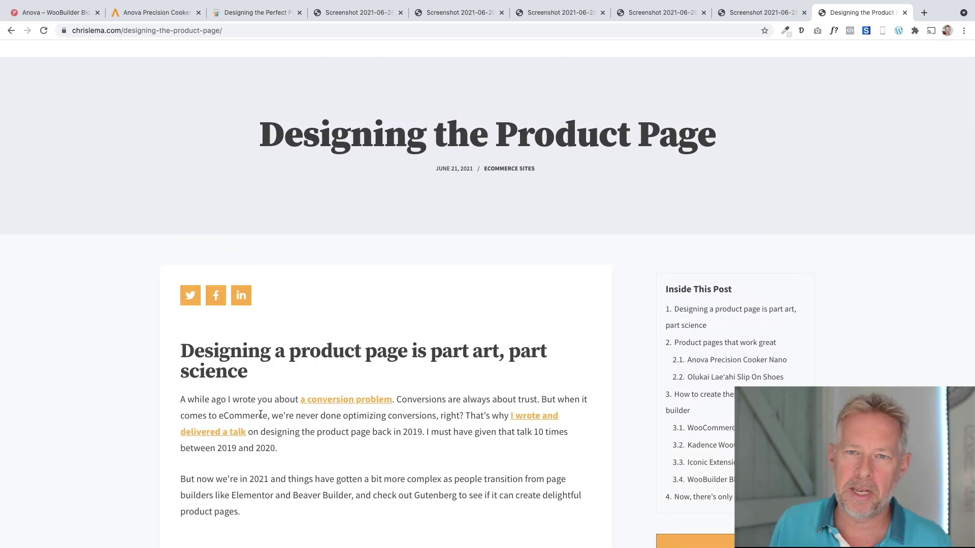
{"action": "scroll", "coordinate": [260, 414], "scroll_direction": "down", "scroll_amount": 5}
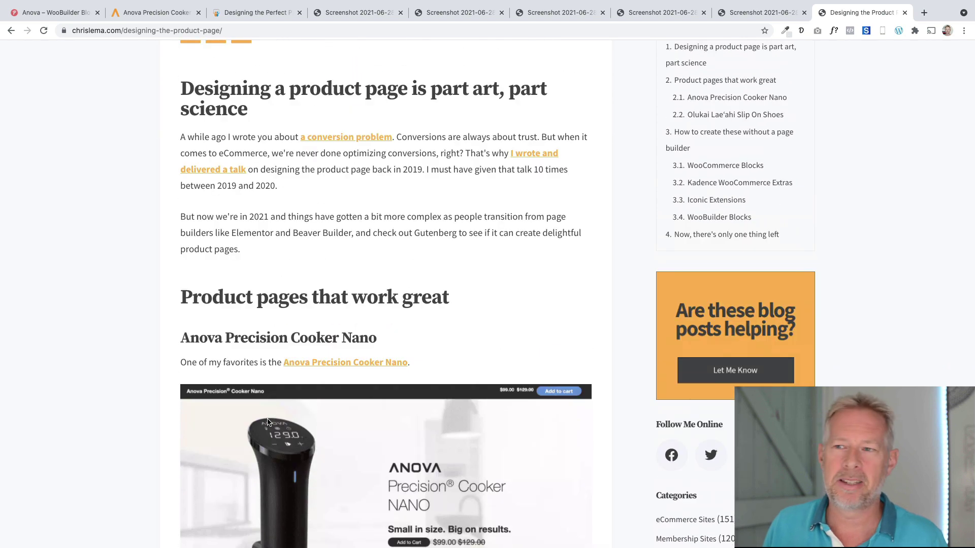
{"action": "scroll", "coordinate": [272, 427], "scroll_direction": "up", "scroll_amount": 3}
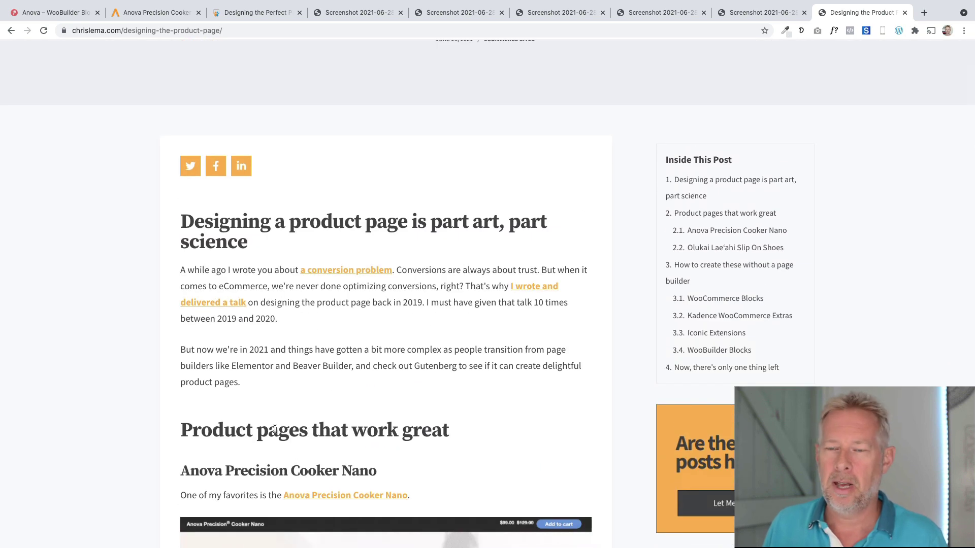
{"action": "scroll", "coordinate": [274, 429], "scroll_direction": "down", "scroll_amount": 3}
{"action": "scroll", "coordinate": [275, 431], "scroll_direction": "down", "scroll_amount": 3}
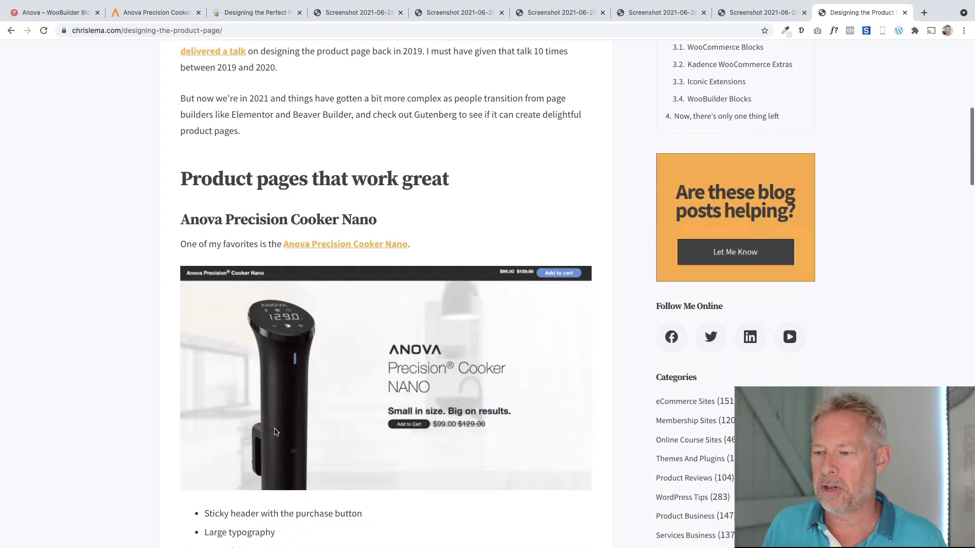
{"action": "scroll", "coordinate": [275, 432], "scroll_direction": "up", "scroll_amount": 10}
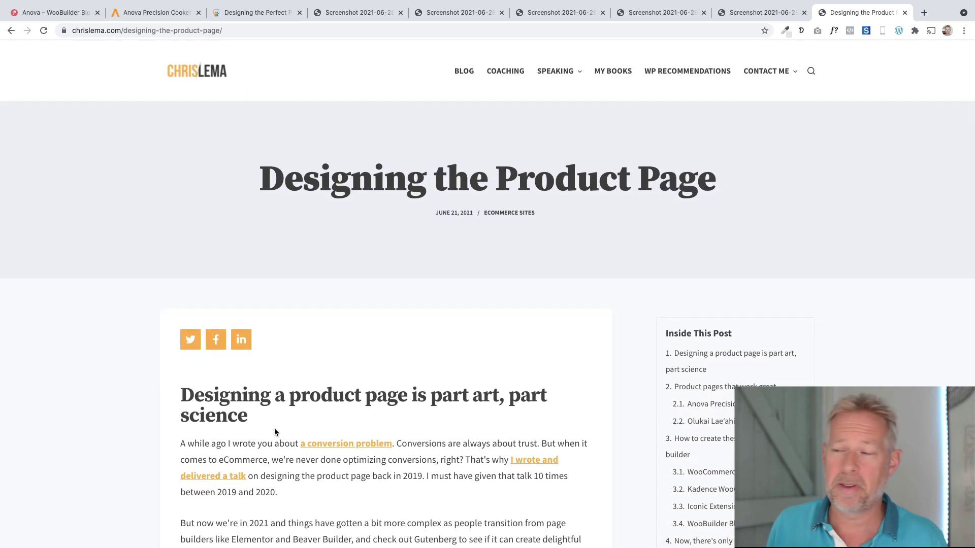
{"action": "scroll", "coordinate": [277, 432], "scroll_direction": "down", "scroll_amount": 15}
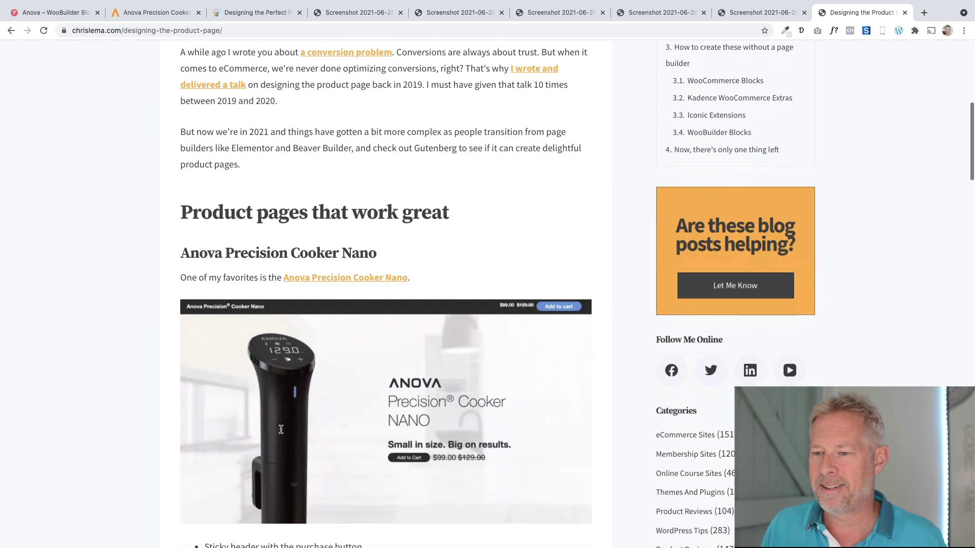
- Review the article's example product pages and its options for creating them without a page builder, down to WooBuilder Blocks
{"action": "scroll", "coordinate": [282, 433], "scroll_direction": "down", "scroll_amount": 5}
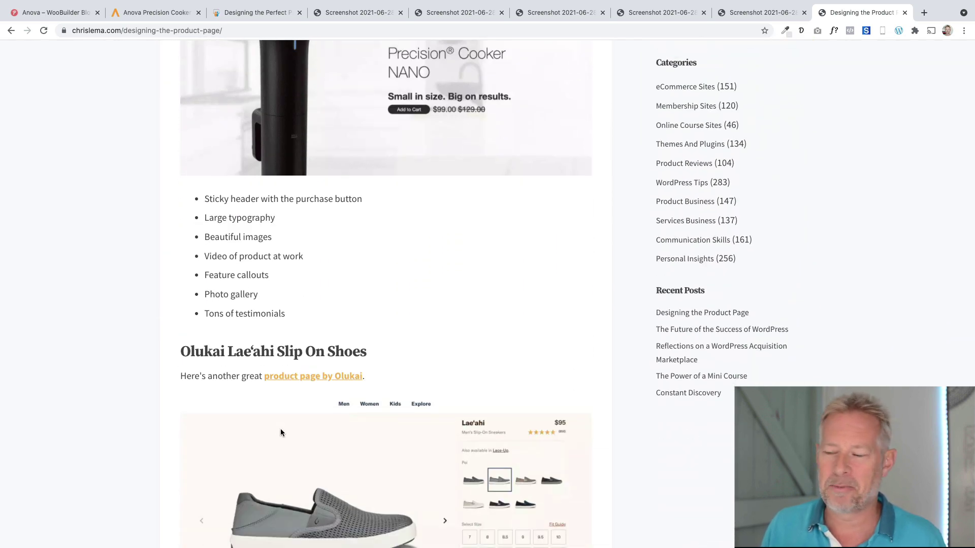
{"action": "scroll", "coordinate": [280, 432], "scroll_direction": "down", "scroll_amount": 10}
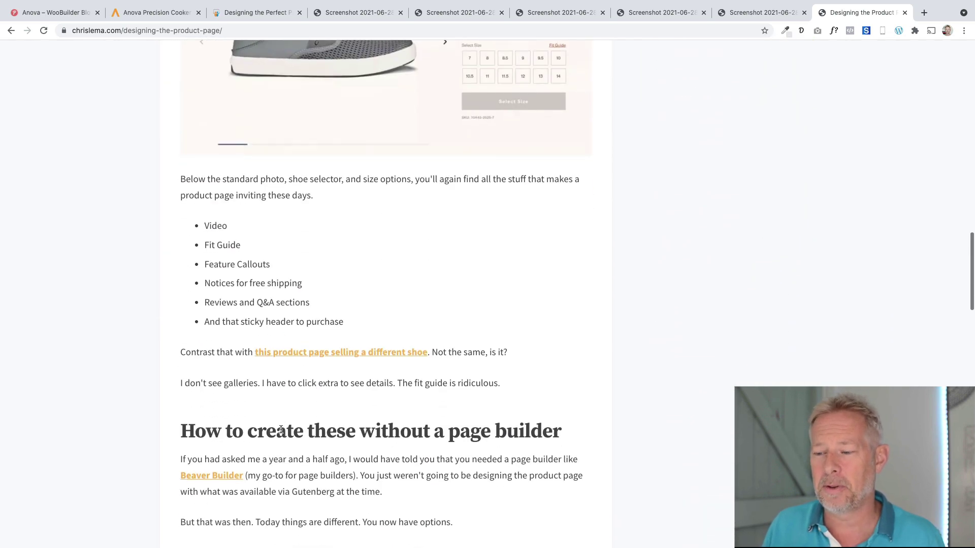
{"action": "scroll", "coordinate": [281, 432], "scroll_direction": "down", "scroll_amount": 7}
{"action": "scroll", "coordinate": [280, 429], "scroll_direction": "up", "scroll_amount": 6}
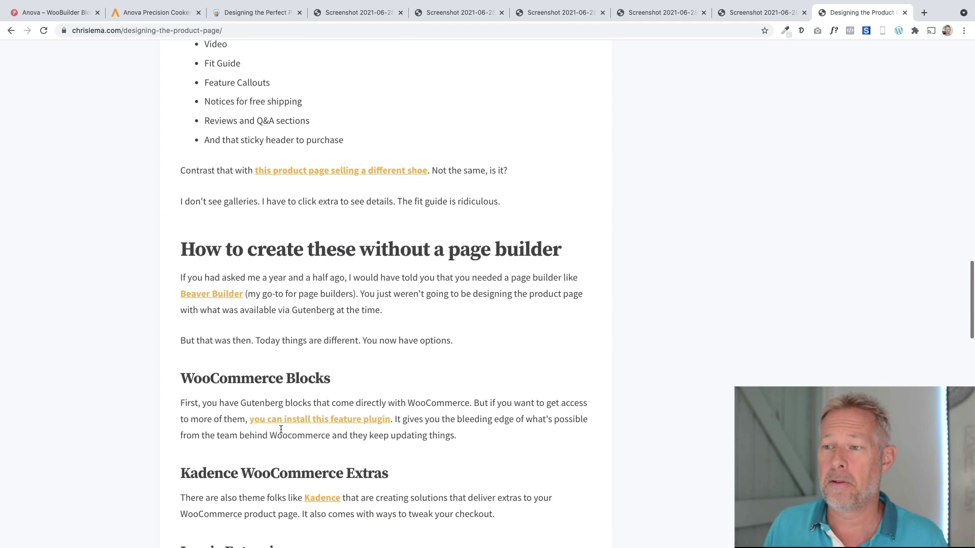
{"action": "scroll", "coordinate": [280, 430], "scroll_direction": "down", "scroll_amount": 2}
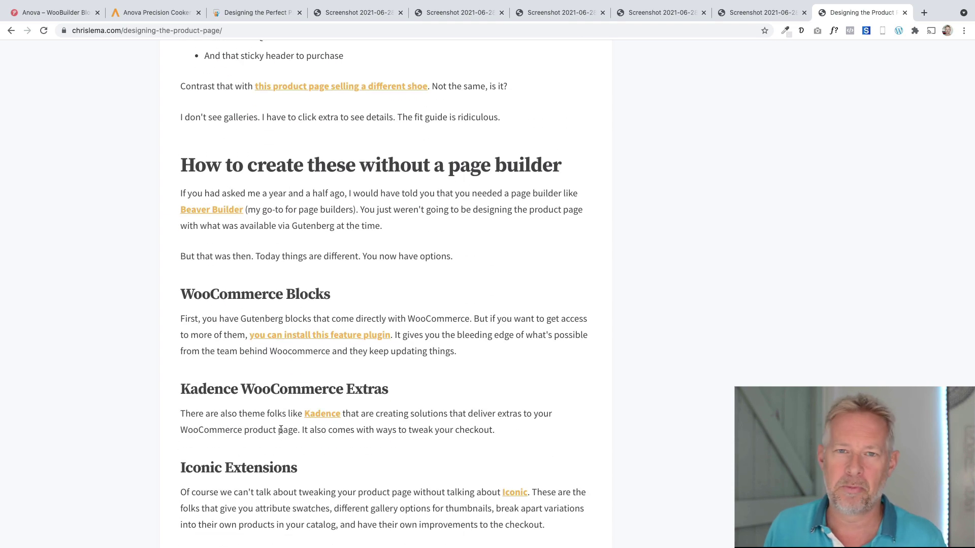
{"action": "scroll", "coordinate": [280, 430], "scroll_direction": "down", "scroll_amount": 8}
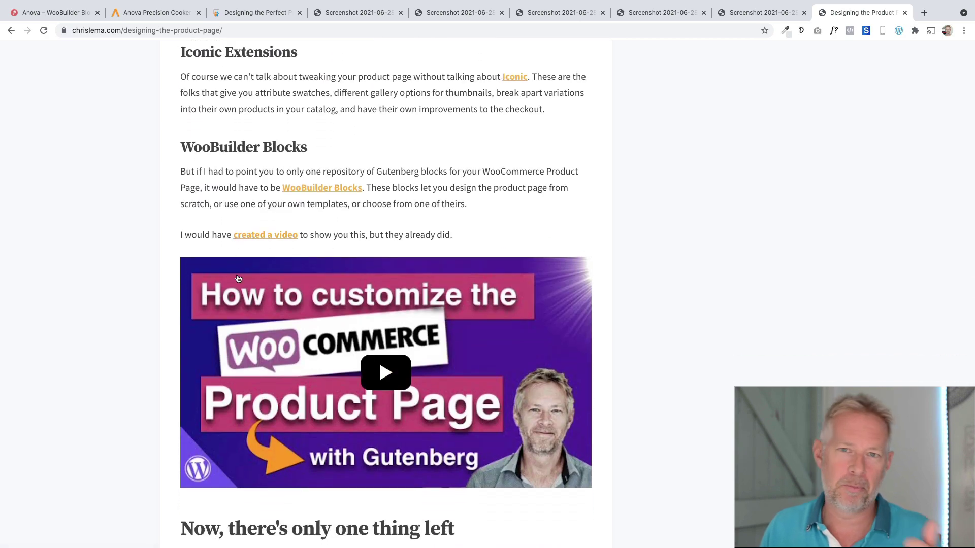
{"action": "scroll", "coordinate": [241, 278], "scroll_direction": "up", "scroll_amount": 3}
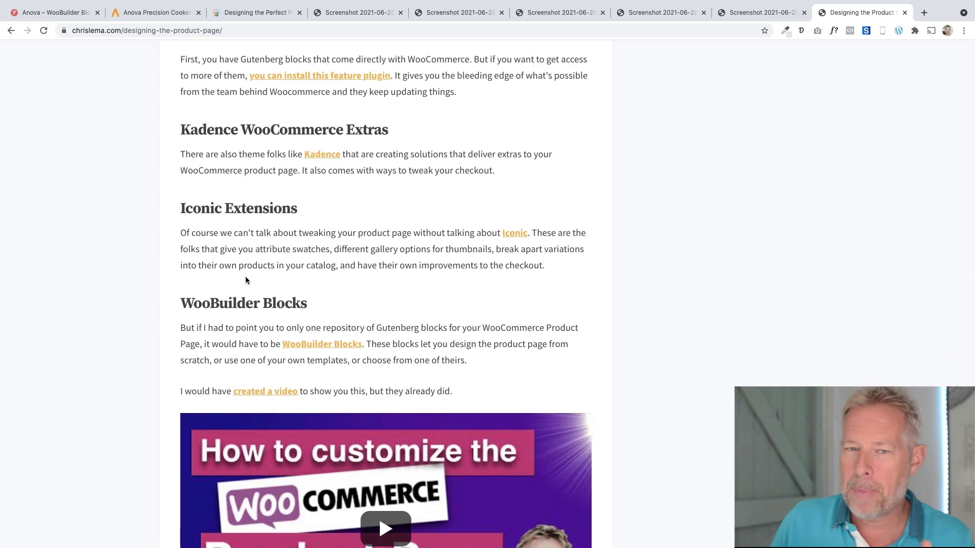
- Open the article's Anova Precision Cooker Nano link and examine the product page's sticky header, video and feature sections
{"action": "scroll", "coordinate": [246, 280], "scroll_direction": "up", "scroll_amount": 10}
{"action": "scroll", "coordinate": [245, 280], "scroll_direction": "up", "scroll_amount": 14}
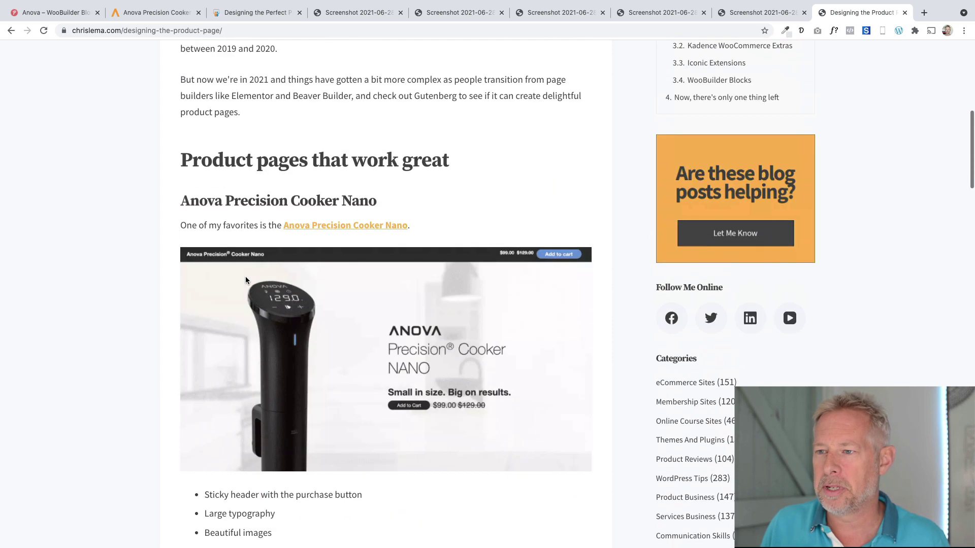
{"action": "left_click", "coordinate": [313, 225]}
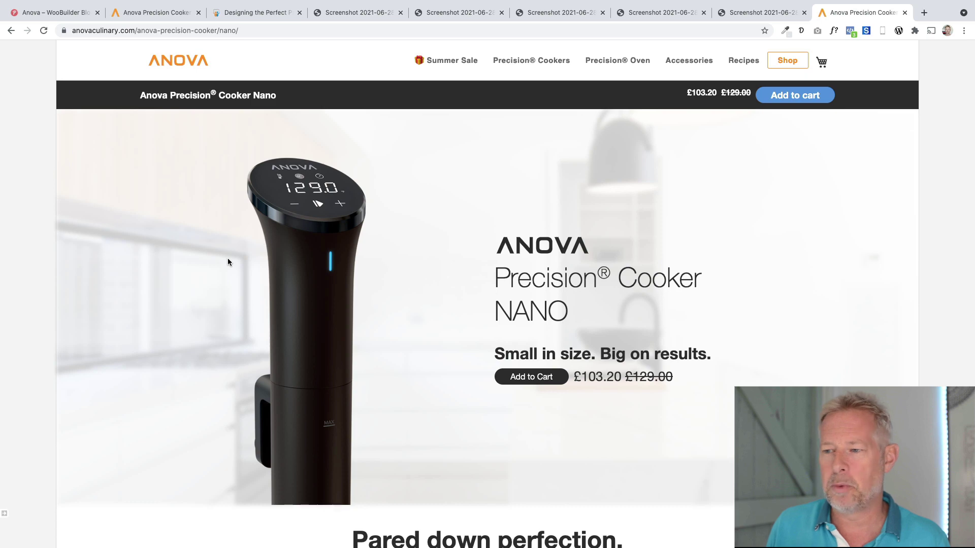
{"action": "scroll", "coordinate": [229, 262], "scroll_direction": "down", "scroll_amount": 6}
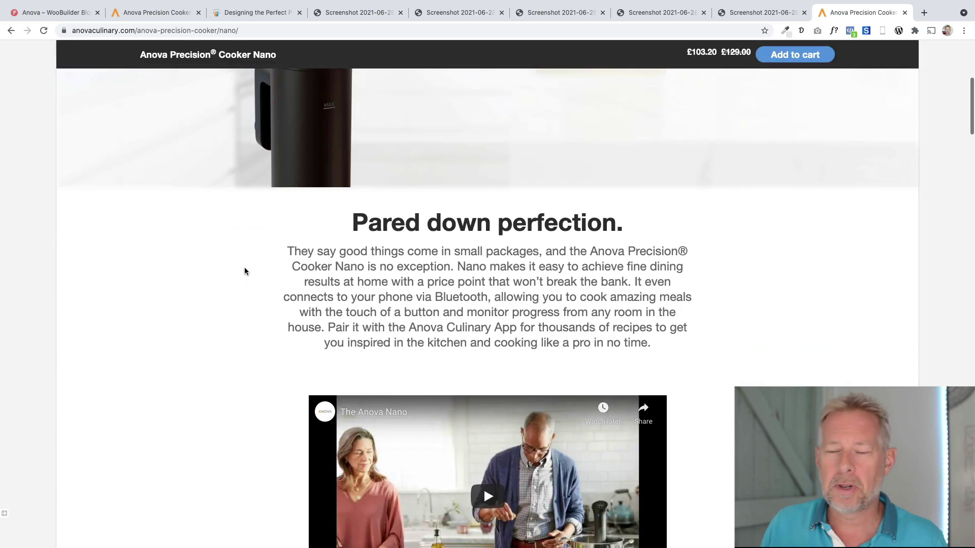
{"action": "scroll", "coordinate": [245, 272], "scroll_direction": "down", "scroll_amount": 4}
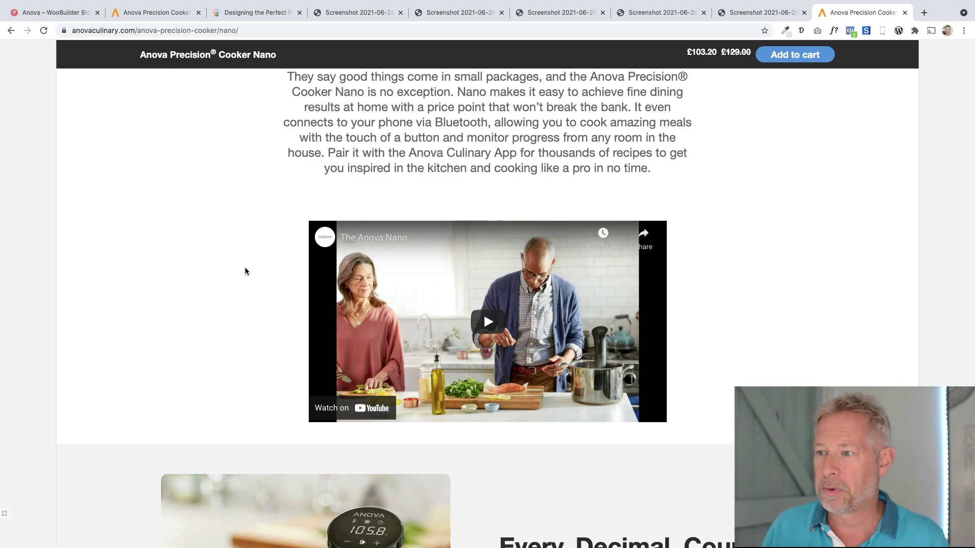
{"action": "scroll", "coordinate": [245, 271], "scroll_direction": "up", "scroll_amount": 6}
{"action": "scroll", "coordinate": [245, 272], "scroll_direction": "down", "scroll_amount": 10}
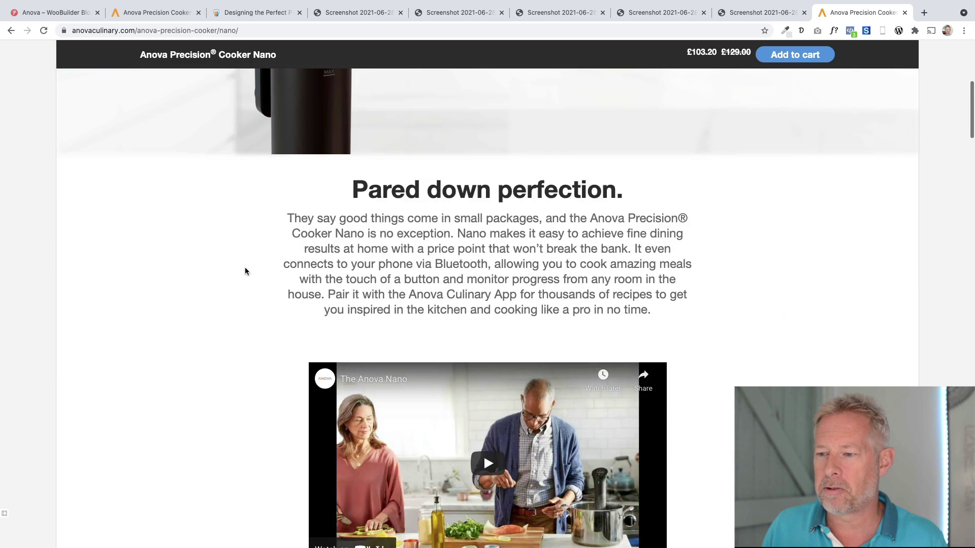
{"action": "scroll", "coordinate": [245, 272], "scroll_direction": "down", "scroll_amount": 11}
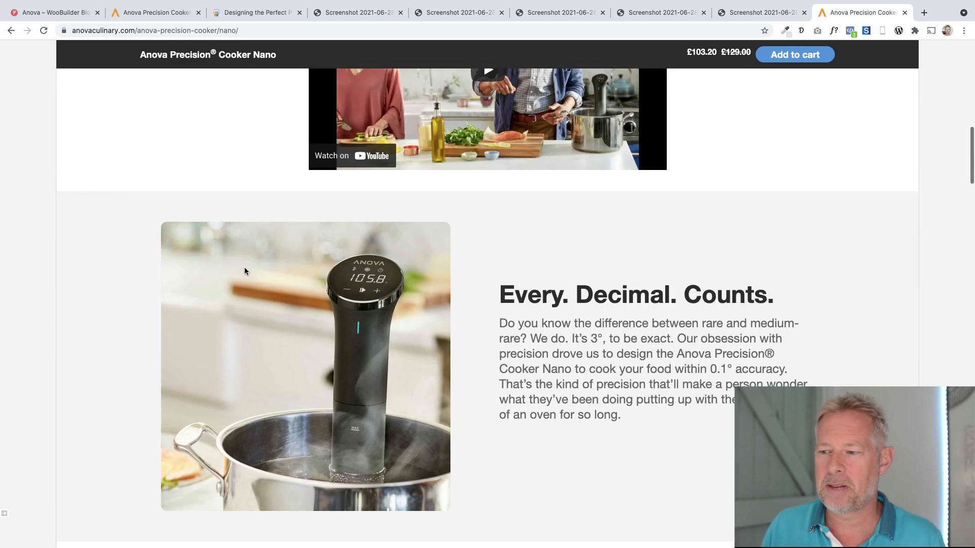
{"action": "scroll", "coordinate": [244, 271], "scroll_direction": "down", "scroll_amount": 4}
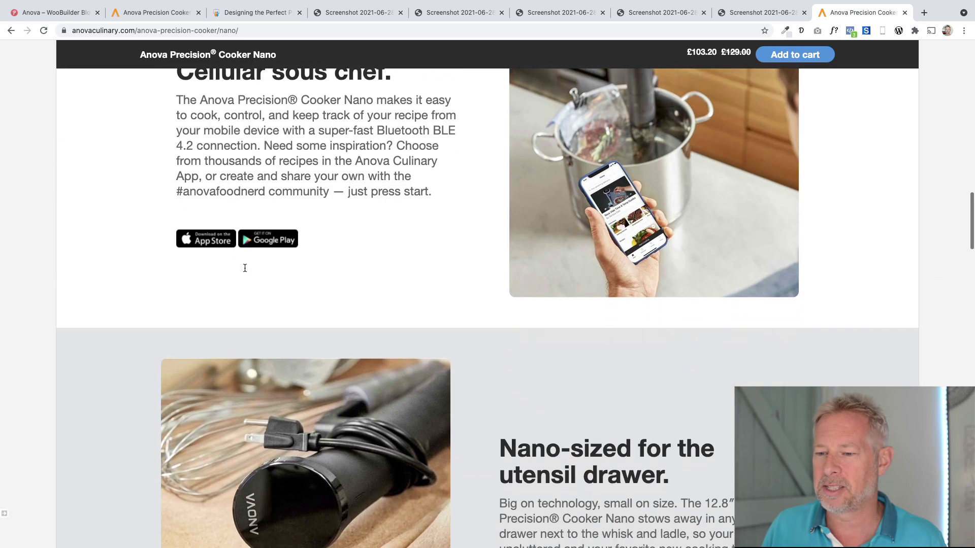
{"action": "scroll", "coordinate": [245, 272], "scroll_direction": "down", "scroll_amount": 7}
{"action": "scroll", "coordinate": [245, 271], "scroll_direction": "down", "scroll_amount": 9}
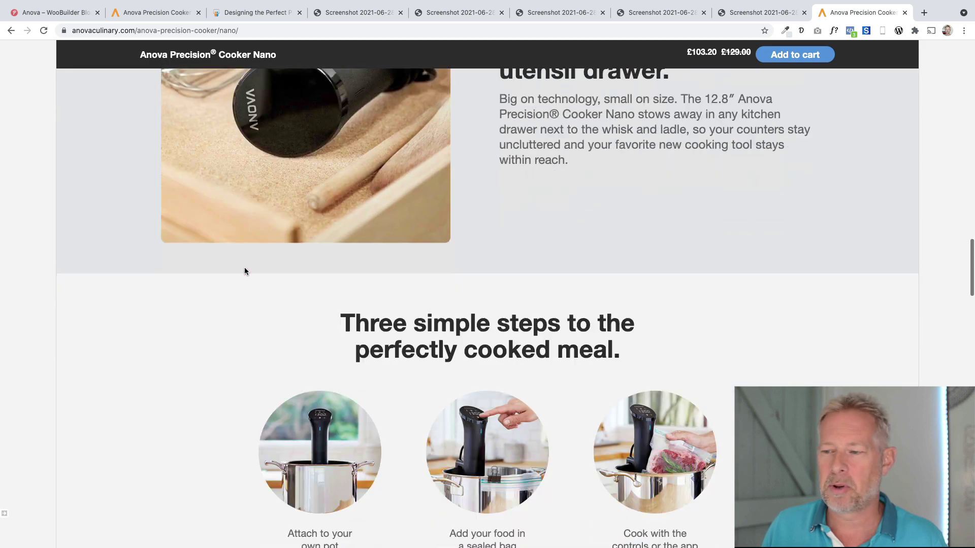
{"action": "scroll", "coordinate": [244, 272], "scroll_direction": "down", "scroll_amount": 6}
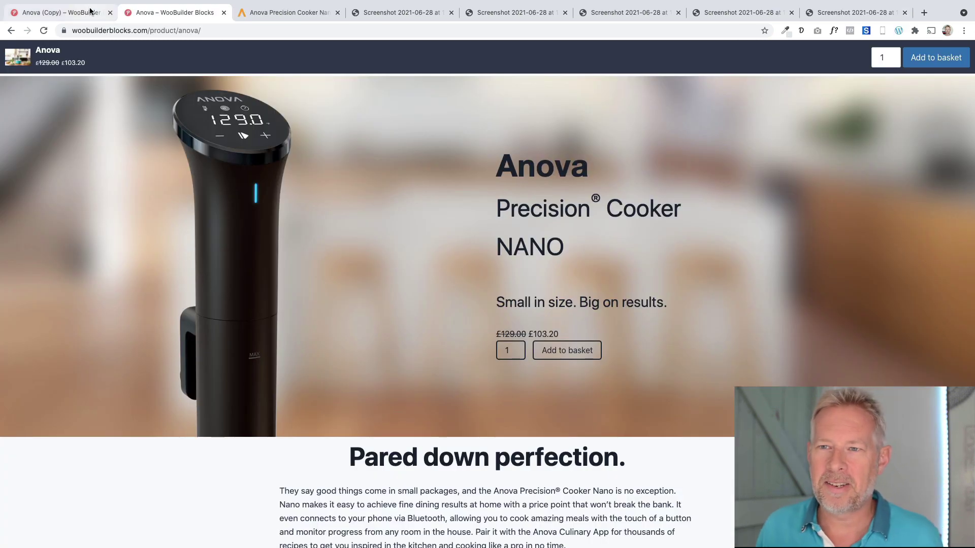
- View the Anova (Copy) product page, then examine the original Anova page's hero, video and feature sections for comparison
{"action": "key", "text": "ctrl+shift+Tab"}
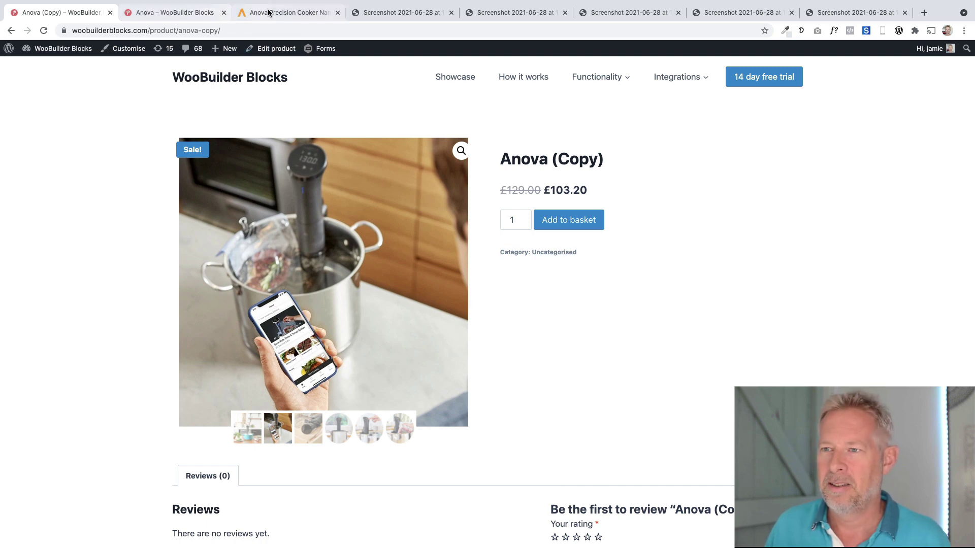
{"action": "left_click", "coordinate": [284, 12]}
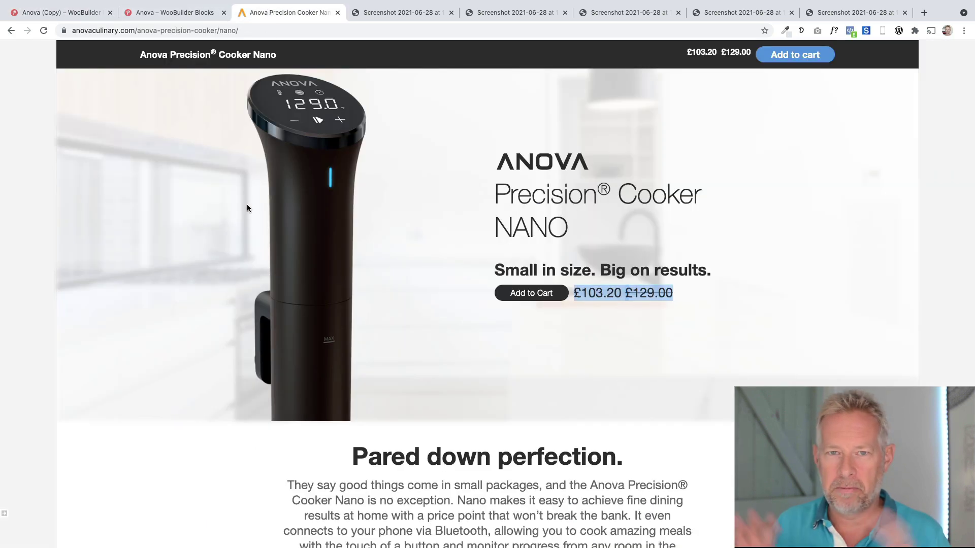
{"action": "scroll", "coordinate": [431, 396], "scroll_direction": "down", "scroll_amount": 8}
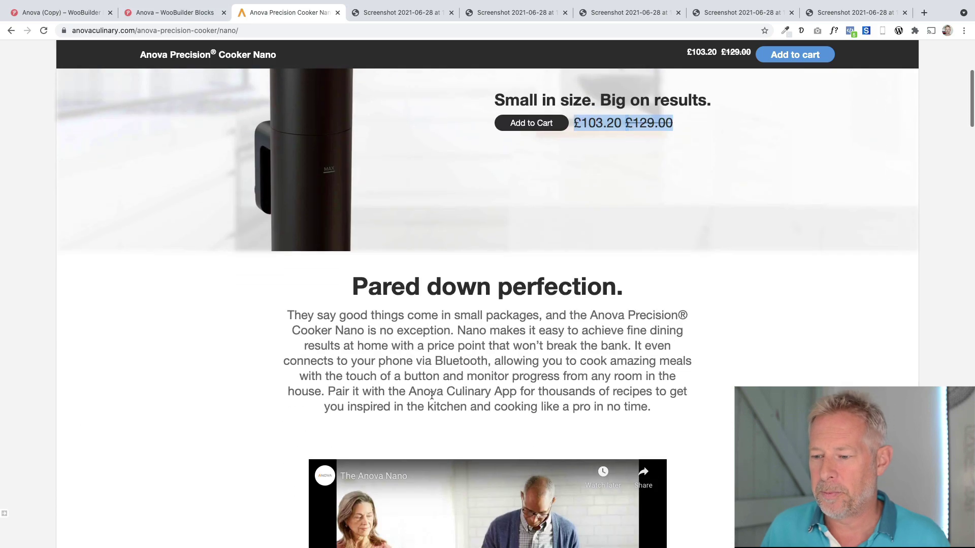
{"action": "scroll", "coordinate": [411, 325], "scroll_direction": "down", "scroll_amount": 12}
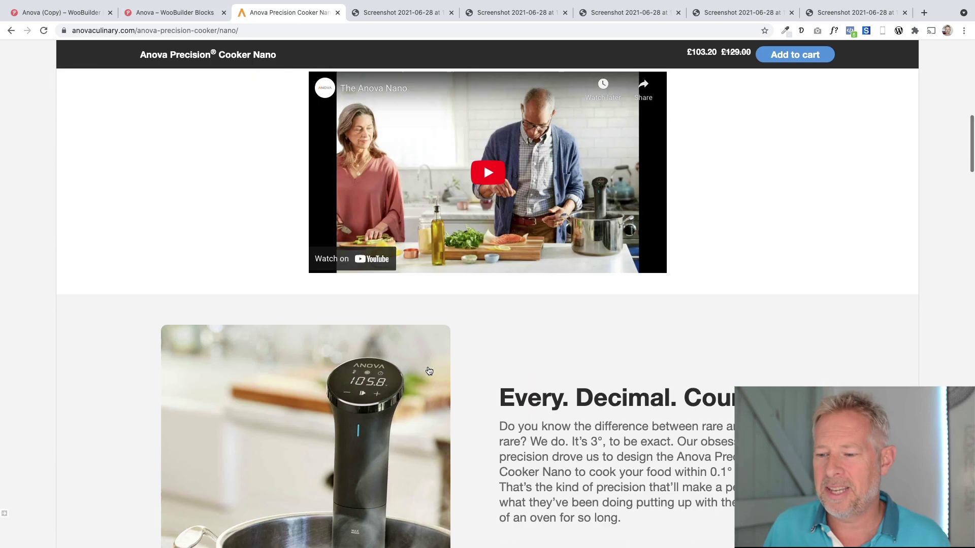
{"action": "scroll", "coordinate": [401, 380], "scroll_direction": "down", "scroll_amount": 10}
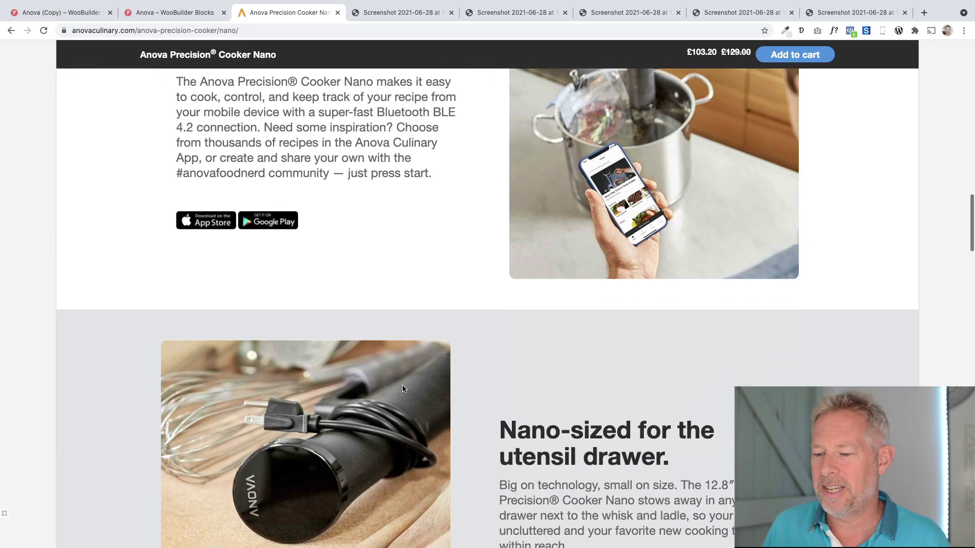
- Examine the Anova page's three cooking steps, The perfect finish callout, Tech Specs and Gallery sections
{"action": "scroll", "coordinate": [405, 396], "scroll_direction": "down", "scroll_amount": 1}
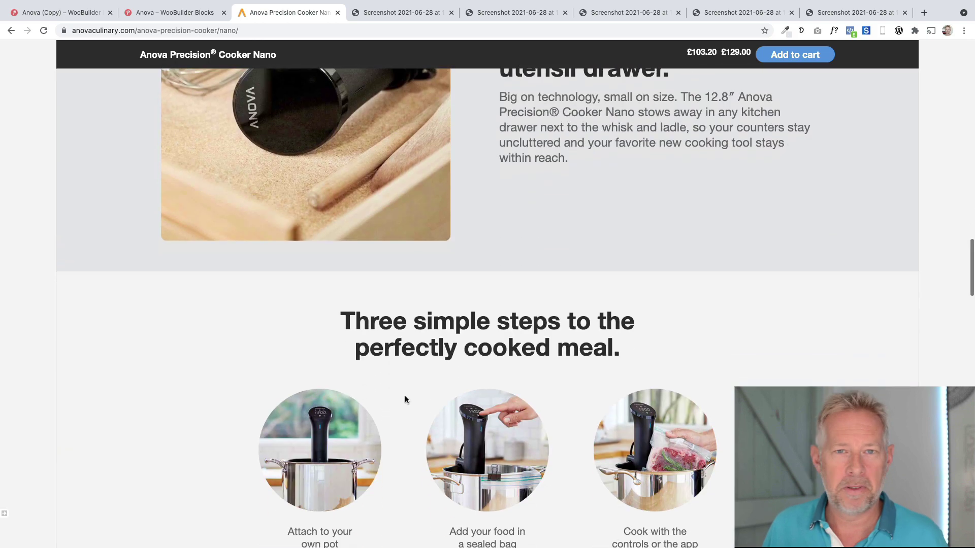
{"action": "scroll", "coordinate": [407, 395], "scroll_direction": "up", "scroll_amount": 2}
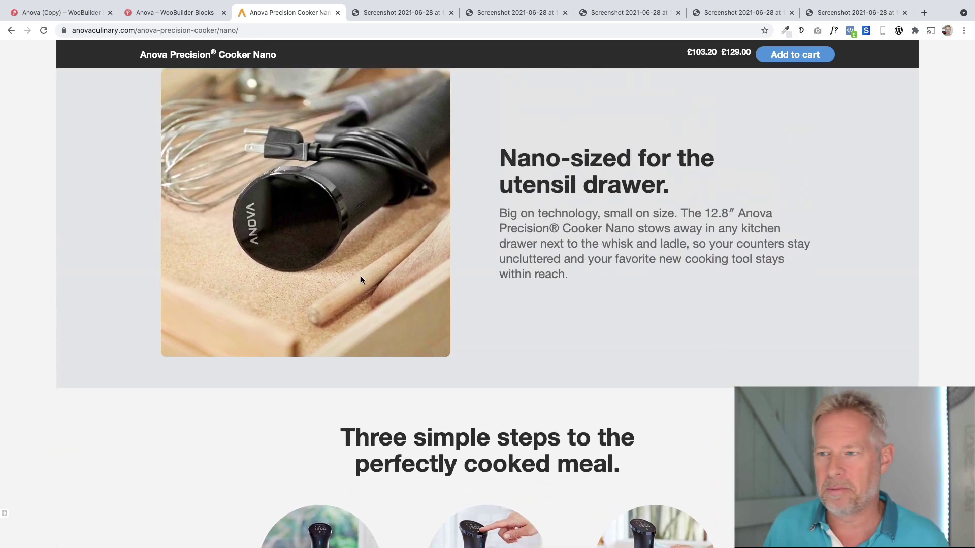
{"action": "scroll", "coordinate": [361, 276], "scroll_direction": "down", "scroll_amount": 3}
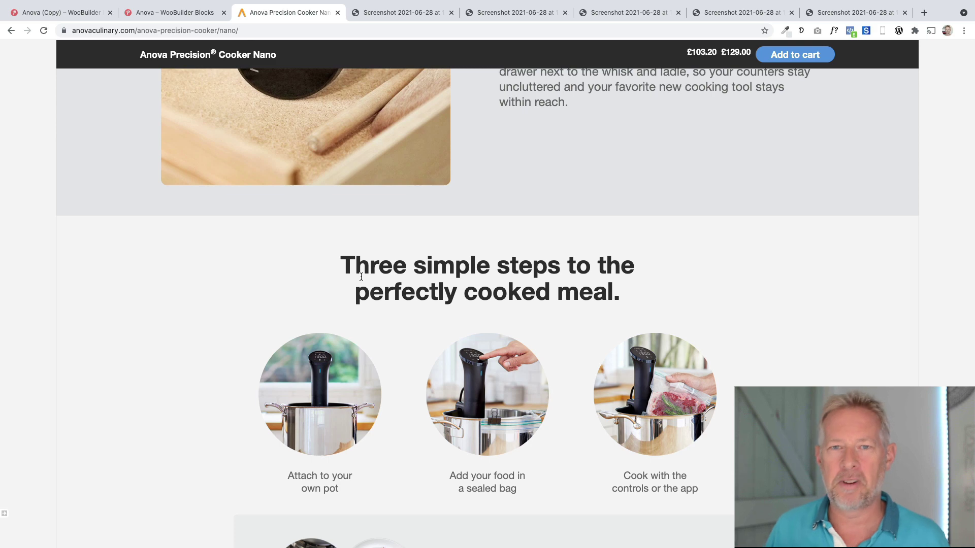
{"action": "scroll", "coordinate": [386, 328], "scroll_direction": "down", "scroll_amount": 2}
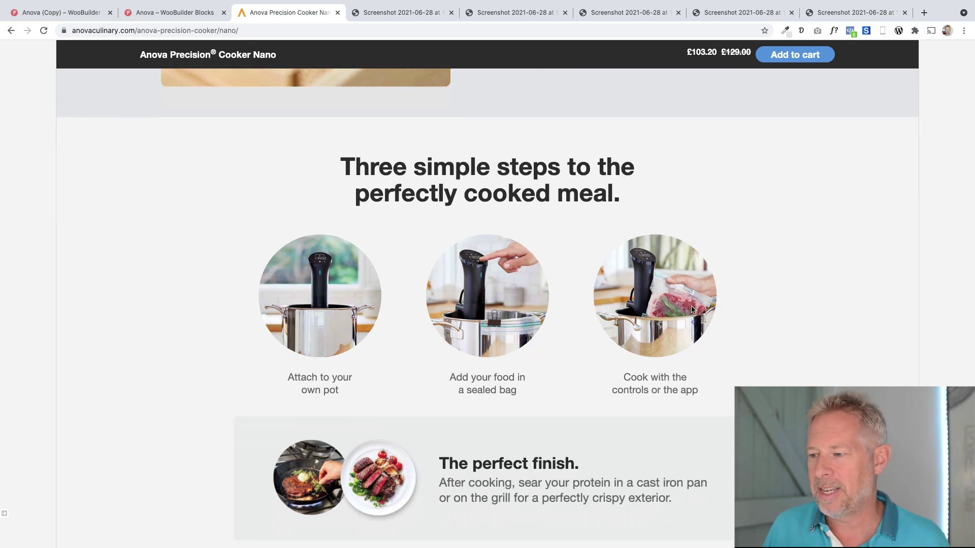
{"action": "scroll", "coordinate": [315, 335], "scroll_direction": "down", "scroll_amount": 3}
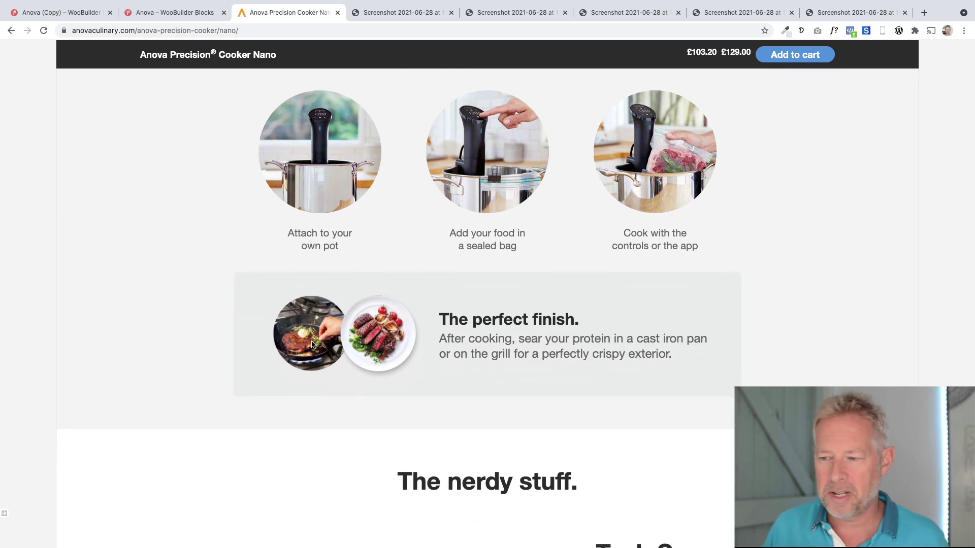
{"action": "scroll", "coordinate": [314, 347], "scroll_direction": "down", "scroll_amount": 4}
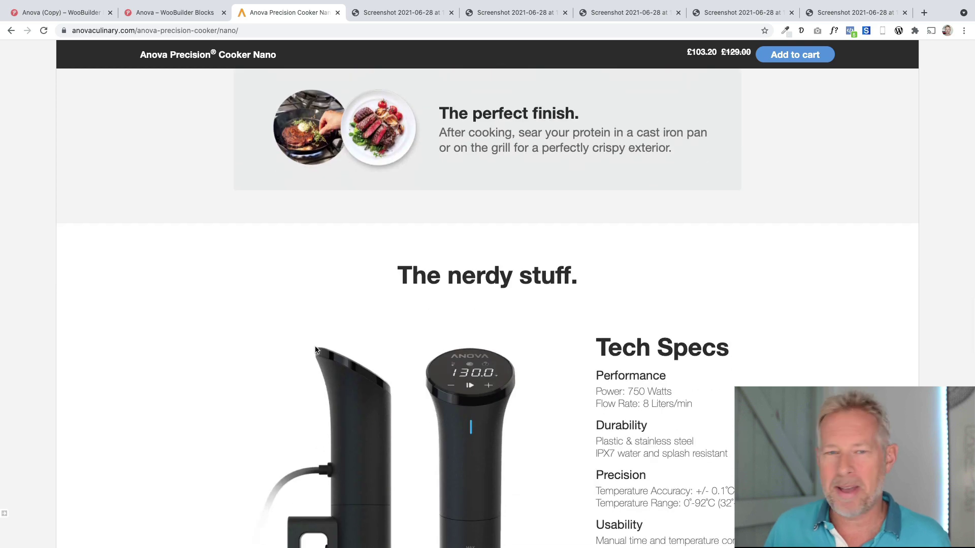
{"action": "scroll", "coordinate": [316, 349], "scroll_direction": "down", "scroll_amount": 4}
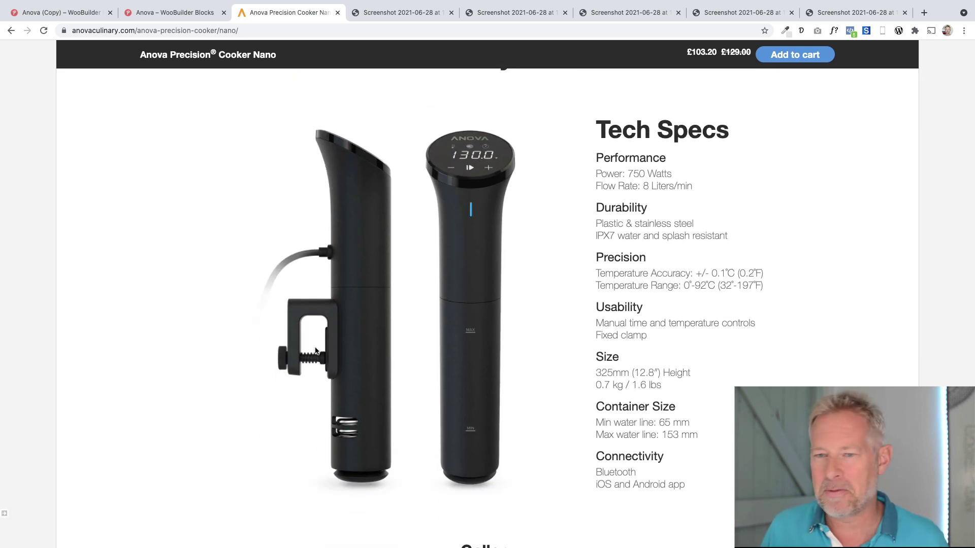
{"action": "scroll", "coordinate": [315, 350], "scroll_direction": "down", "scroll_amount": 7}
{"action": "scroll", "coordinate": [341, 390], "scroll_direction": "down", "scroll_amount": 2}
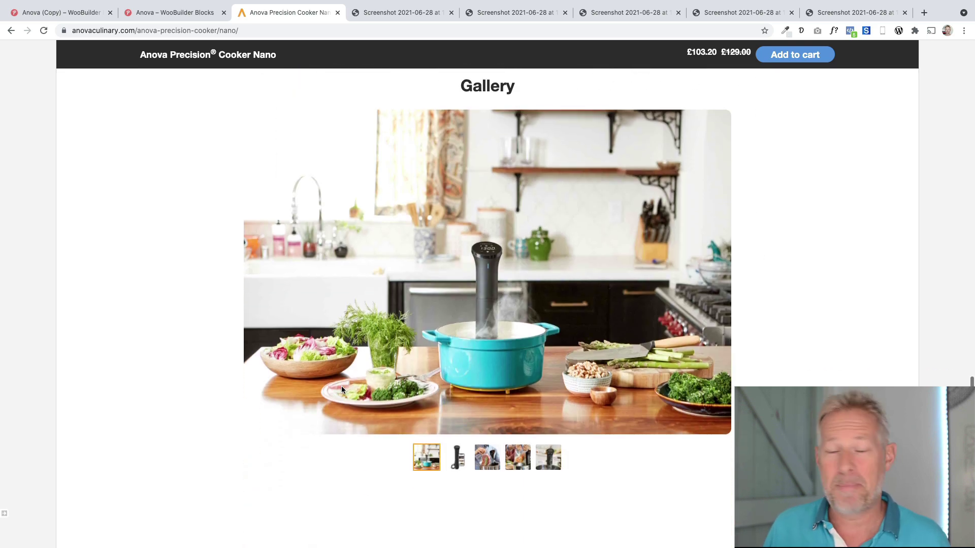
- Browse the Anova page's gallery images and examine its Cook with confidence section and customer reviews
{"action": "left_click", "coordinate": [460, 466]}
{"action": "left_click", "coordinate": [482, 466]}
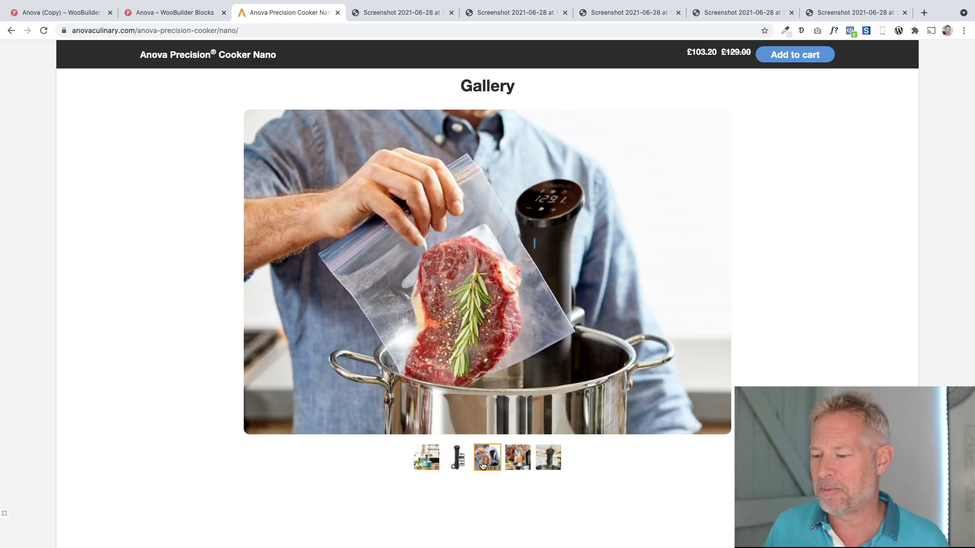
{"action": "left_click", "coordinate": [427, 459]}
{"action": "scroll", "coordinate": [412, 458], "scroll_direction": "down", "scroll_amount": 9}
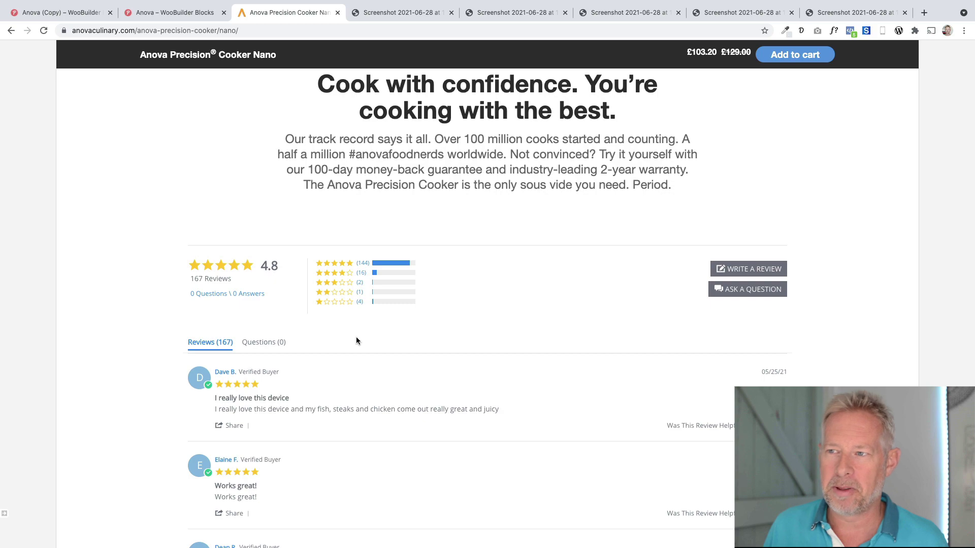
{"action": "scroll", "coordinate": [357, 341], "scroll_direction": "up", "scroll_amount": 4}
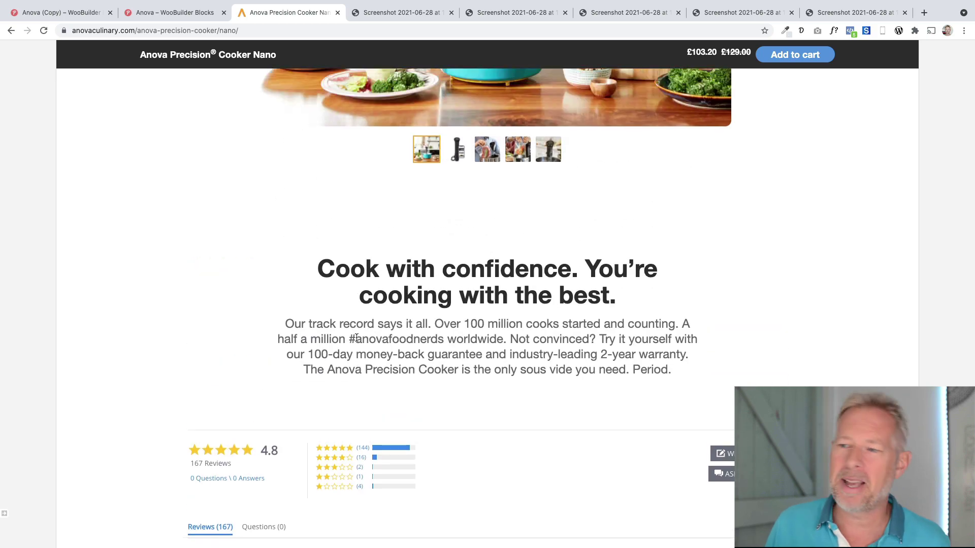
{"action": "scroll", "coordinate": [357, 338], "scroll_direction": "up", "scroll_amount": 4}
{"action": "scroll", "coordinate": [227, 311], "scroll_direction": "down", "scroll_amount": 15}
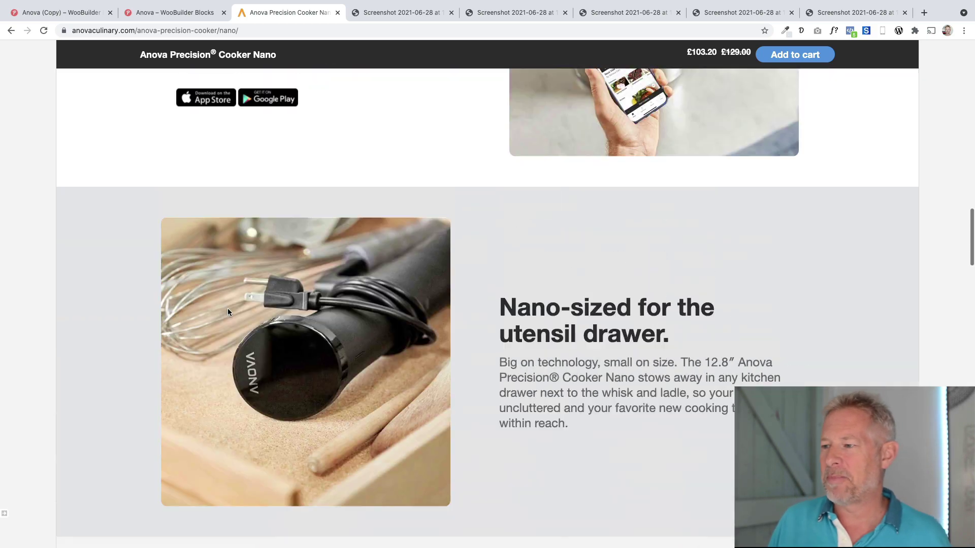
{"action": "scroll", "coordinate": [228, 309], "scroll_direction": "up", "scroll_amount": 20}
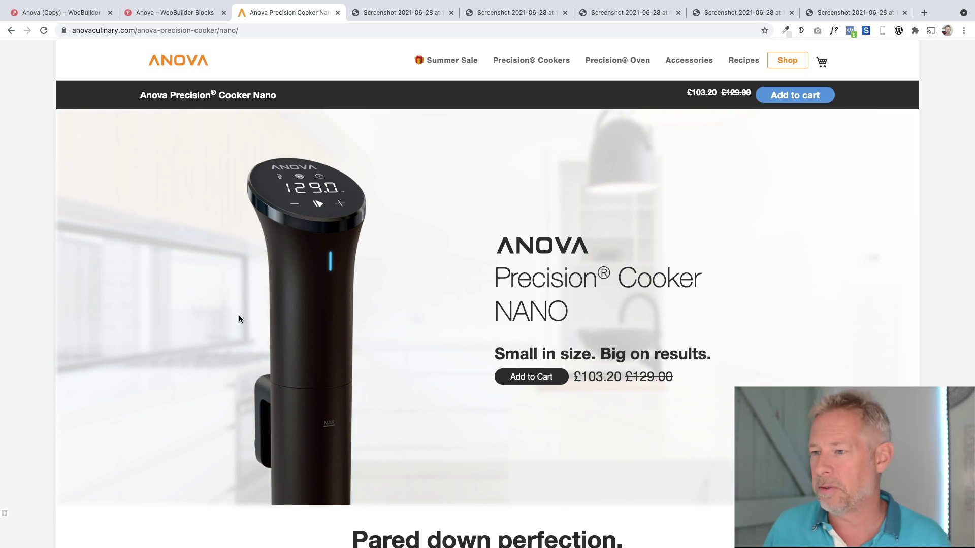
- Review the five screenshot slides on reviews, abandoned carts, photos, video and the anxiety, trust, risk and options grid
{"action": "left_click", "coordinate": [388, 13]}
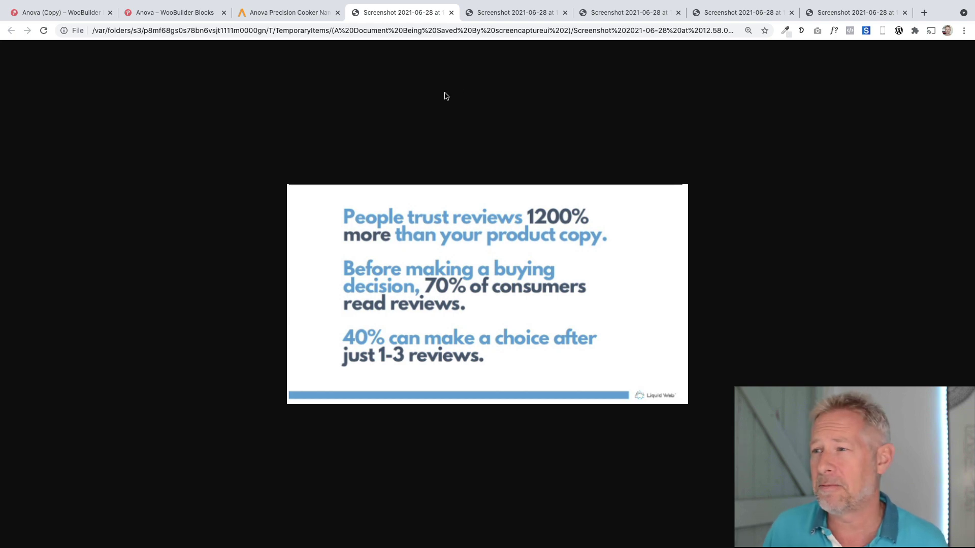
{"action": "left_click", "coordinate": [509, 15]}
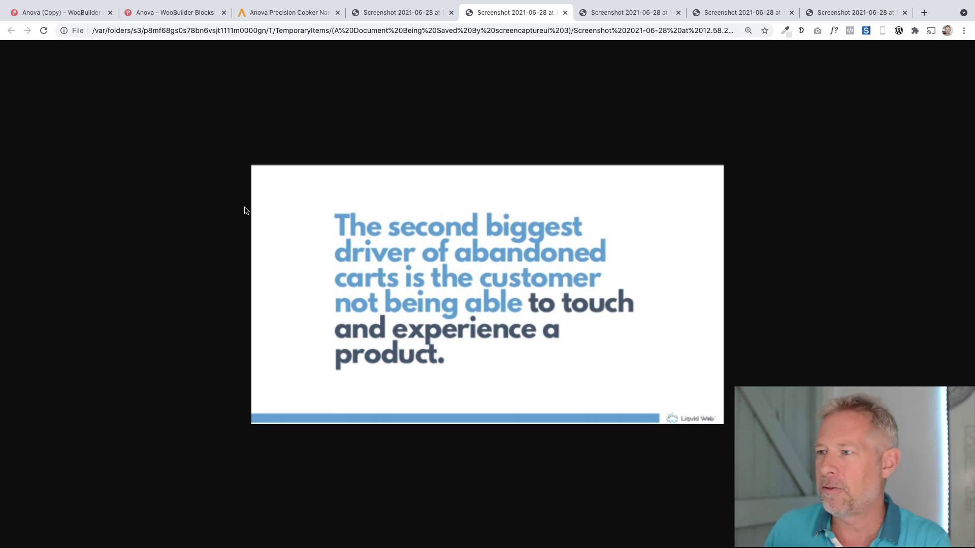
{"action": "left_click", "coordinate": [617, 13]}
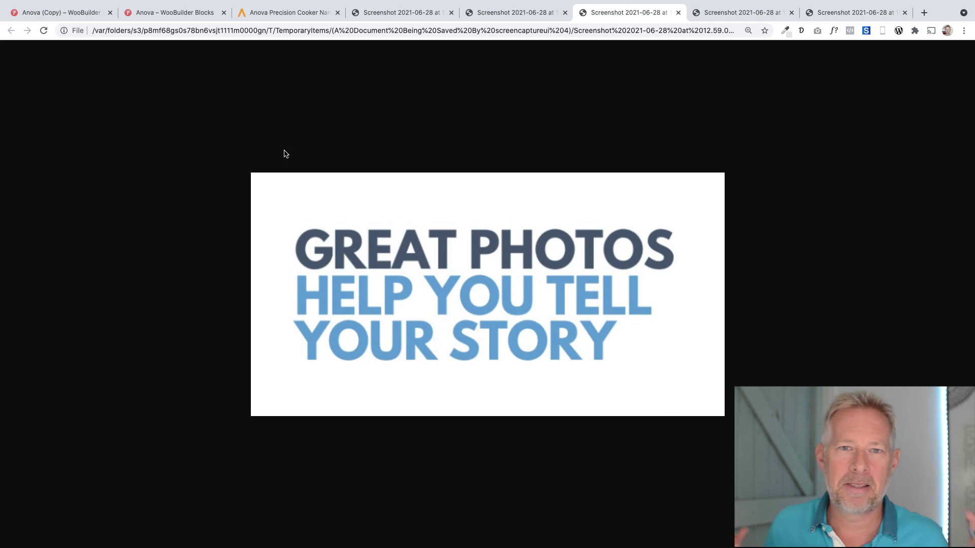
{"action": "left_click", "coordinate": [742, 13]}
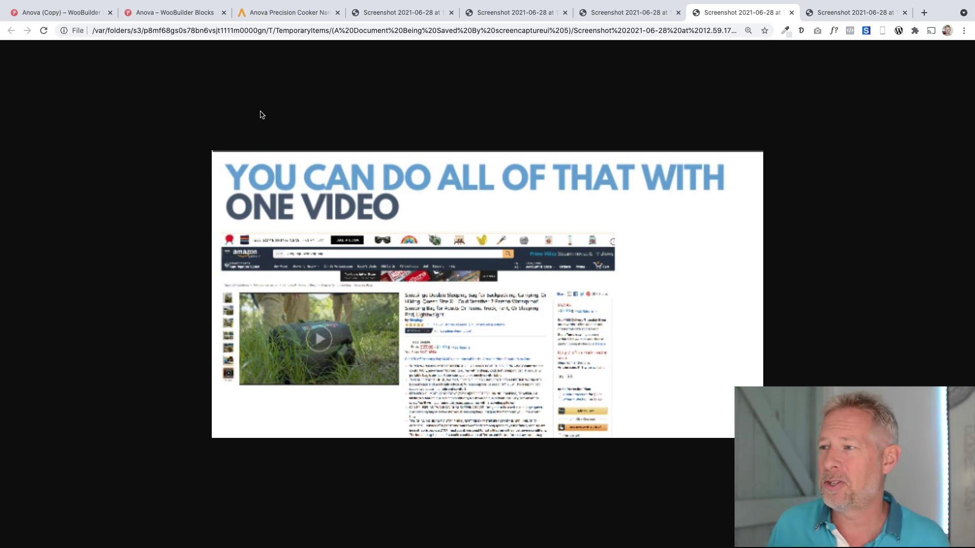
{"action": "left_click", "coordinate": [837, 13]}
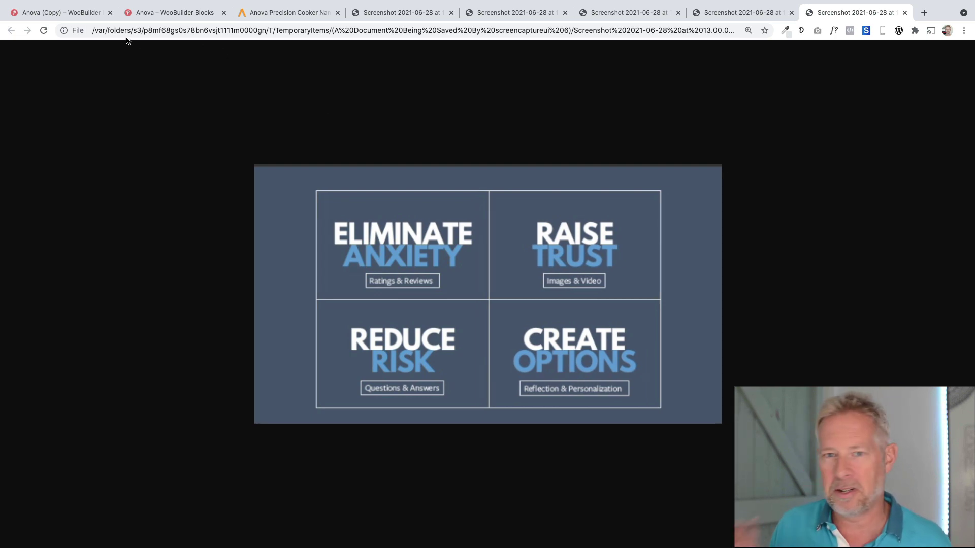
- Revisit the original Anova page and re-examine its layout from the hero and video to The perfect finish callout
{"action": "left_click", "coordinate": [151, 14]}
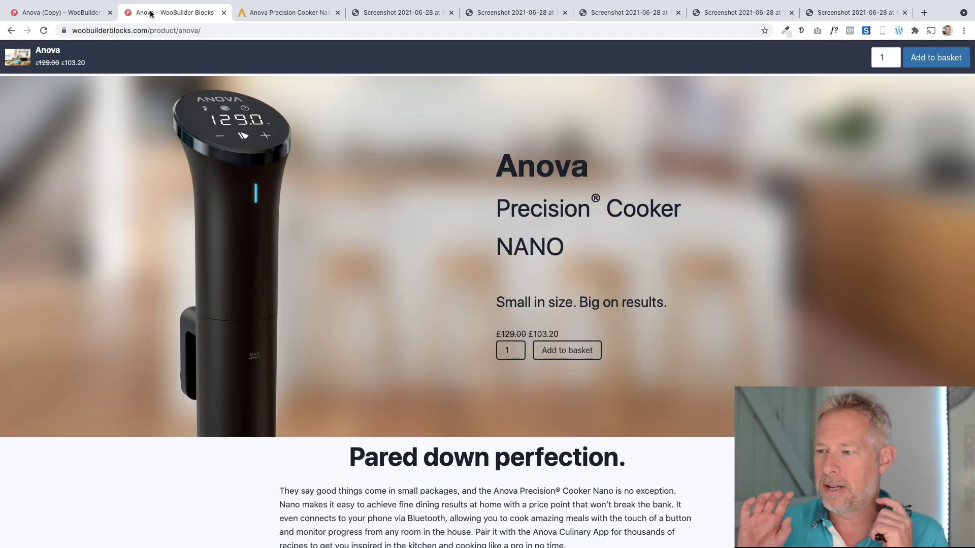
{"action": "left_click", "coordinate": [261, 14]}
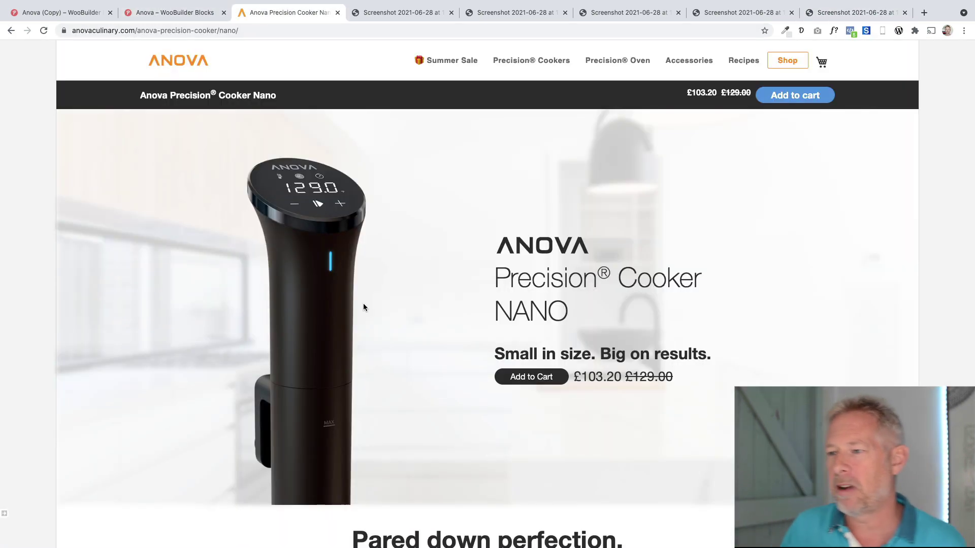
{"action": "scroll", "coordinate": [583, 389], "scroll_direction": "down", "scroll_amount": 1}
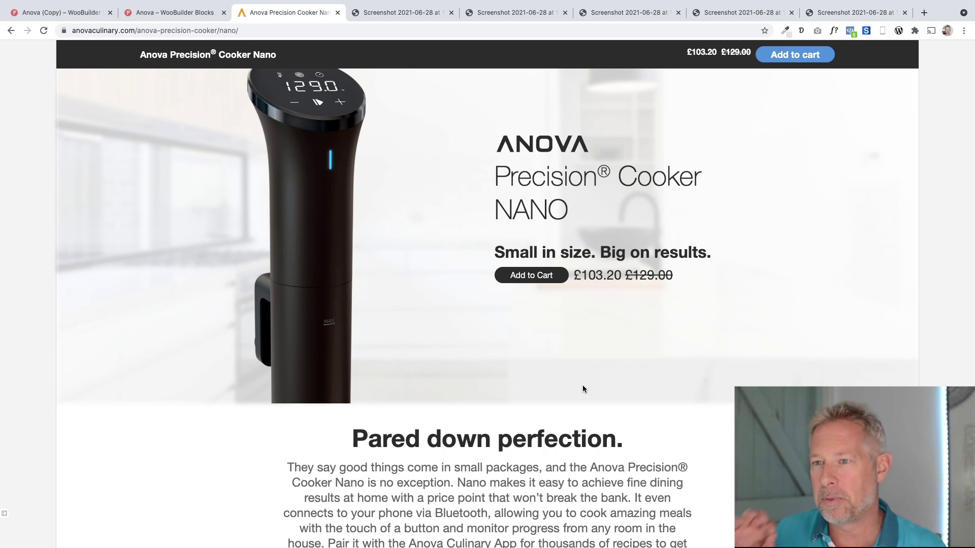
{"action": "scroll", "coordinate": [528, 366], "scroll_direction": "down", "scroll_amount": 7}
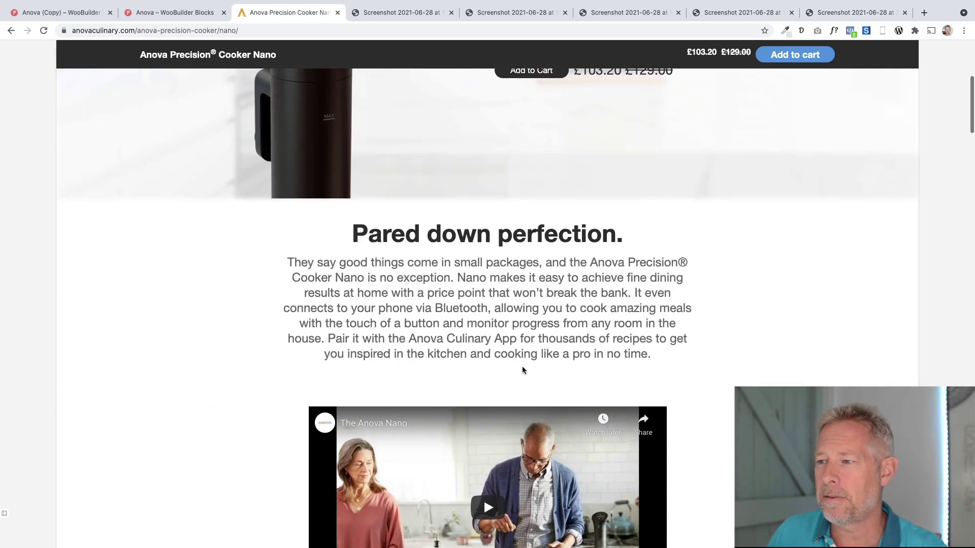
{"action": "scroll", "coordinate": [282, 341], "scroll_direction": "down", "scroll_amount": 14}
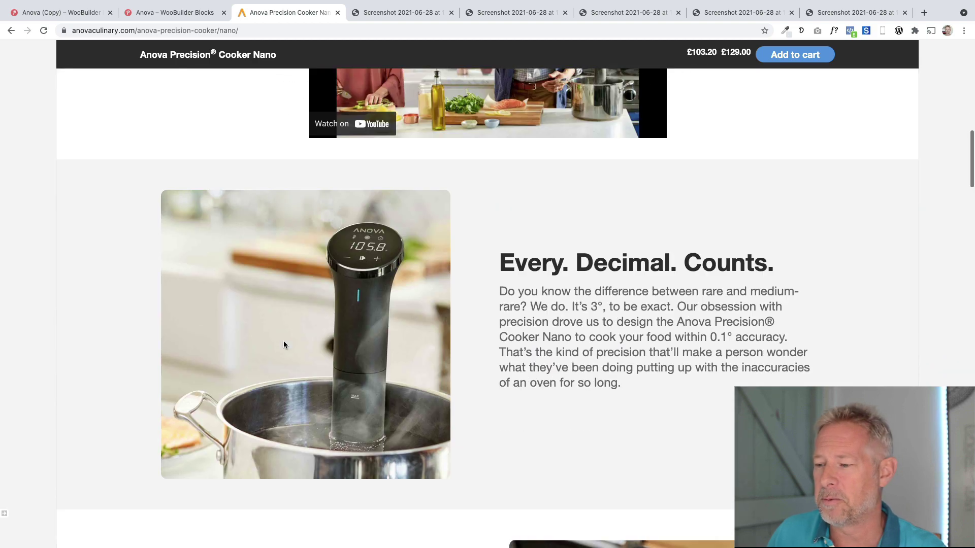
{"action": "scroll", "coordinate": [283, 345], "scroll_direction": "down", "scroll_amount": 20}
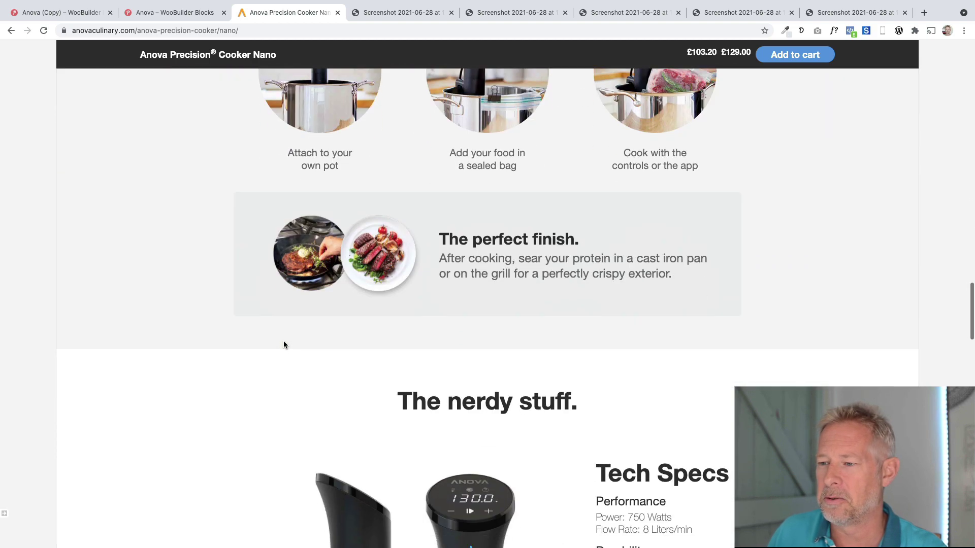
- View the WooBuilder Blocks version of the Anova page and examine its sticky add-to-basket header and hero section
{"action": "left_click", "coordinate": [197, 16]}
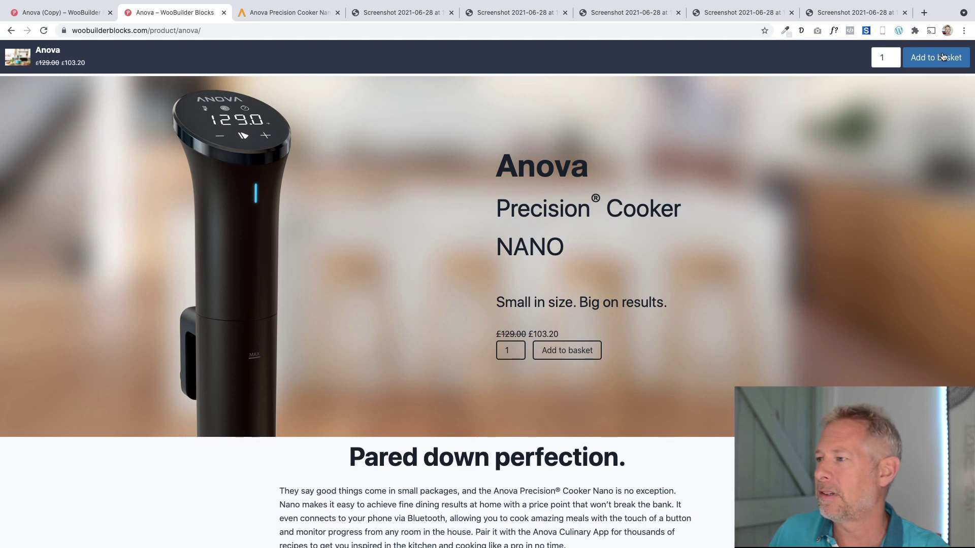
{"action": "scroll", "coordinate": [310, 242], "scroll_direction": "down", "scroll_amount": 6}
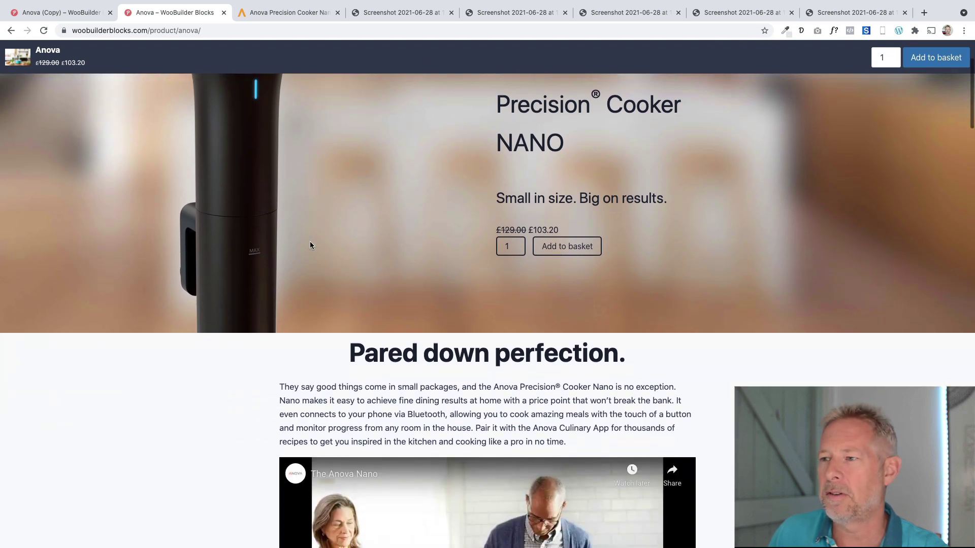
{"action": "scroll", "coordinate": [311, 245], "scroll_direction": "up", "scroll_amount": 3}
{"action": "scroll", "coordinate": [311, 249], "scroll_direction": "up", "scroll_amount": 2}
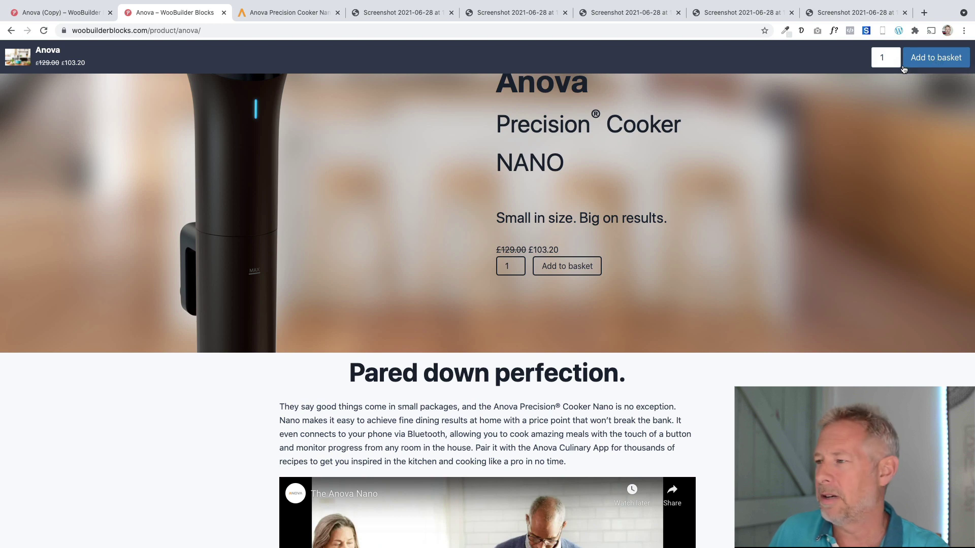
{"action": "scroll", "coordinate": [446, 272], "scroll_direction": "up", "scroll_amount": 3}
{"action": "scroll", "coordinate": [445, 274], "scroll_direction": "down", "scroll_amount": 1}
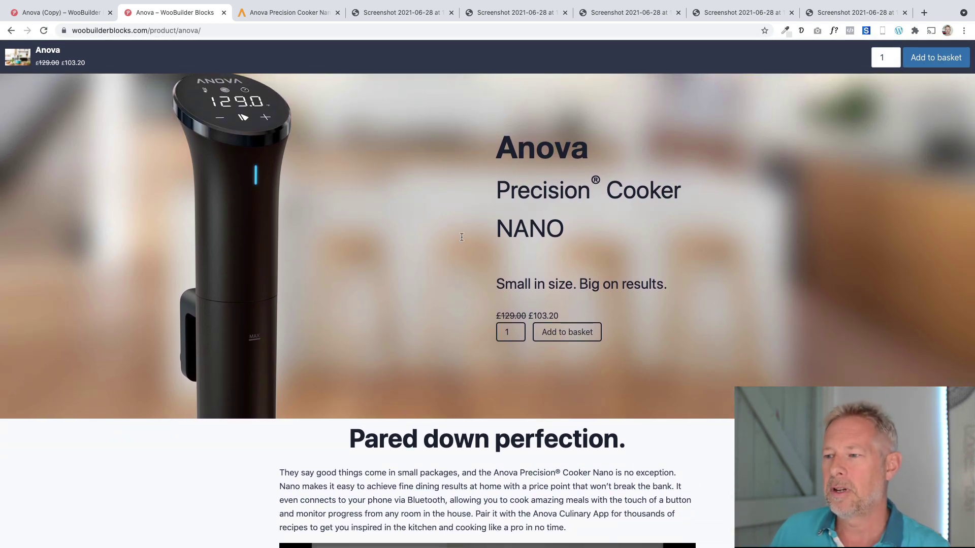
- Examine the recreated page's product video and its alternating image-and-text feature sections
{"action": "scroll", "coordinate": [407, 304], "scroll_direction": "down", "scroll_amount": 8}
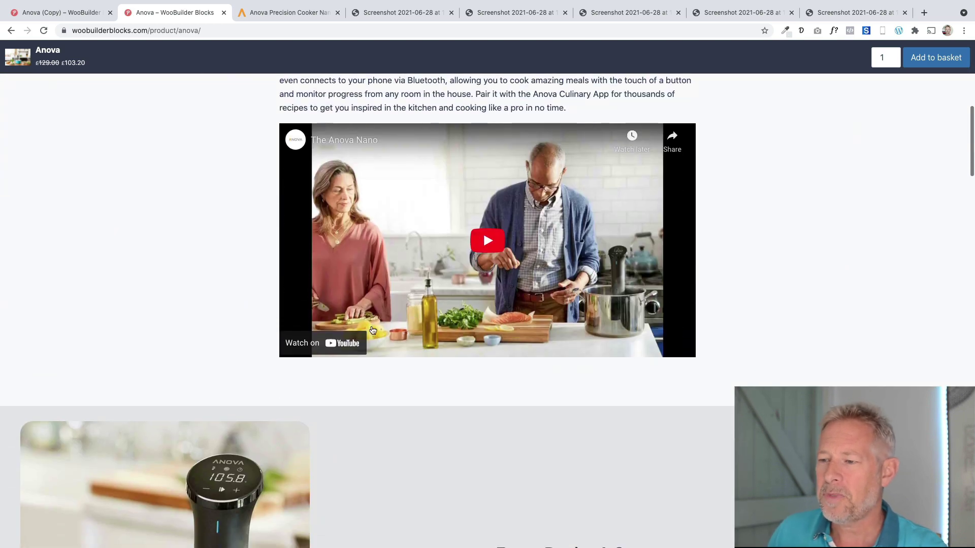
{"action": "scroll", "coordinate": [418, 265], "scroll_direction": "down", "scroll_amount": 6}
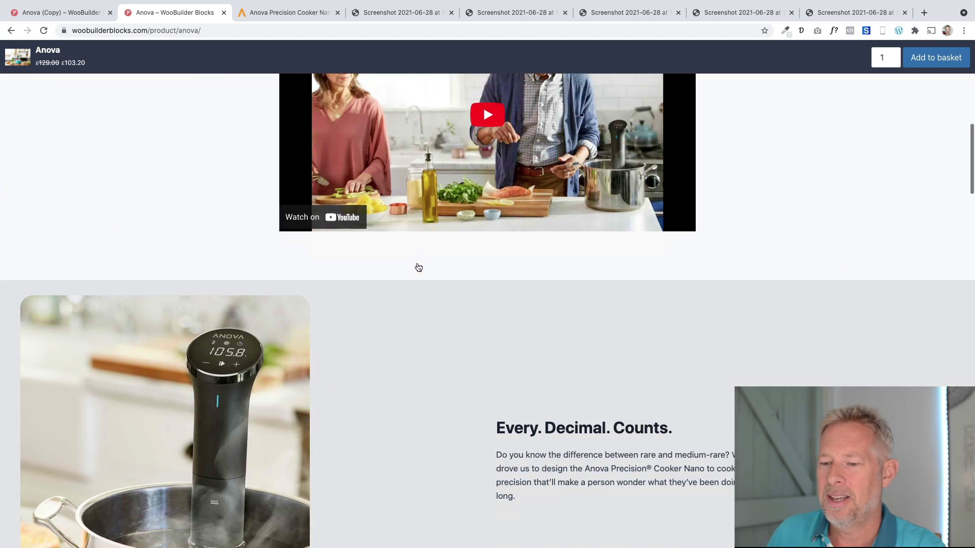
{"action": "scroll", "coordinate": [390, 261], "scroll_direction": "down", "scroll_amount": 5}
{"action": "scroll", "coordinate": [390, 261], "scroll_direction": "down", "scroll_amount": 8}
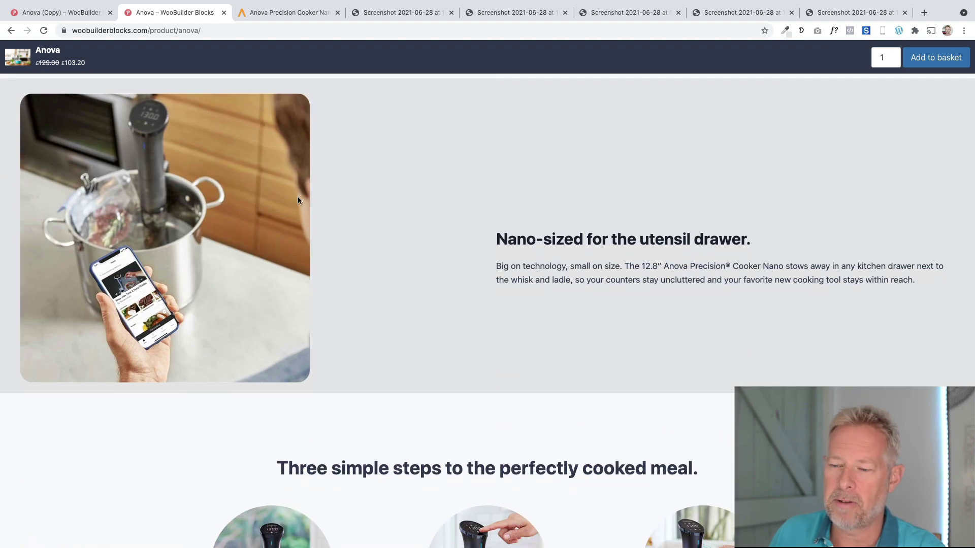
{"action": "scroll", "coordinate": [297, 200], "scroll_direction": "up", "scroll_amount": 20}
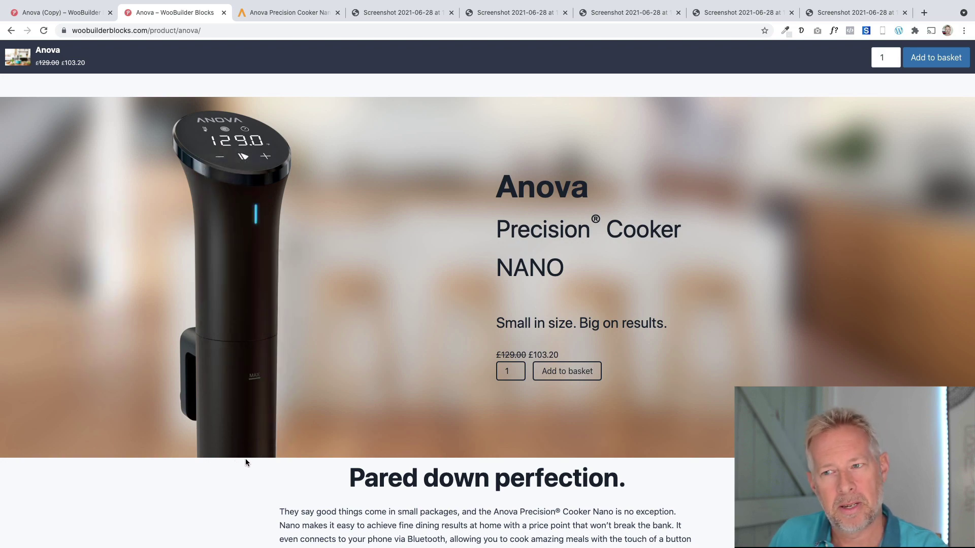
- Examine the recreated page's three cooking steps, The perfect finish callout and Tech Specs section
{"action": "scroll", "coordinate": [377, 399], "scroll_direction": "down", "scroll_amount": 10}
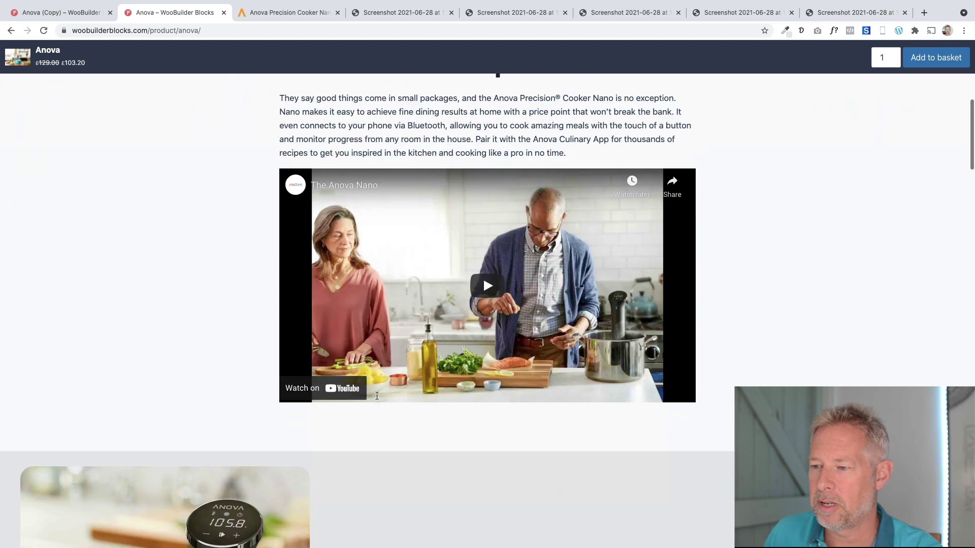
{"action": "scroll", "coordinate": [377, 400], "scroll_direction": "down", "scroll_amount": 15}
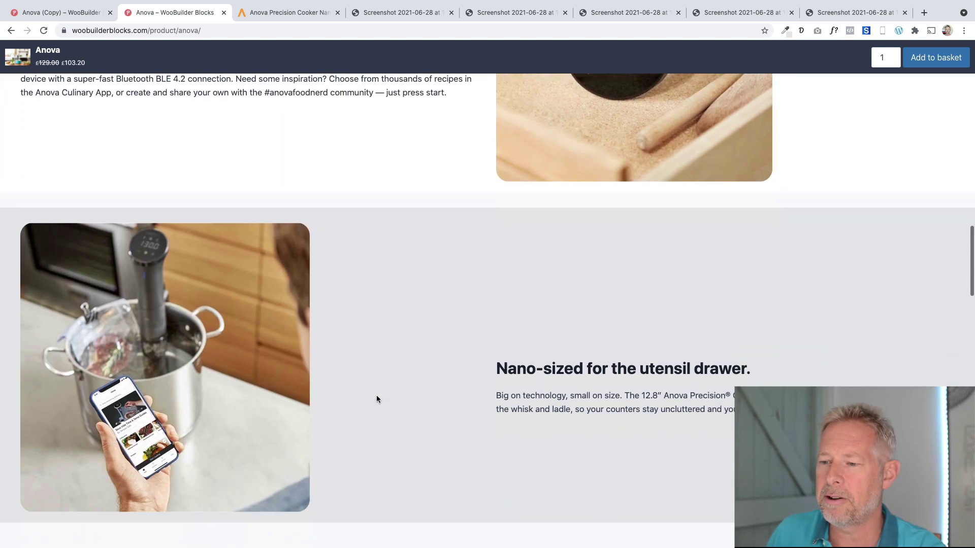
{"action": "scroll", "coordinate": [376, 399], "scroll_direction": "down", "scroll_amount": 3}
{"action": "scroll", "coordinate": [333, 336], "scroll_direction": "up", "scroll_amount": 1}
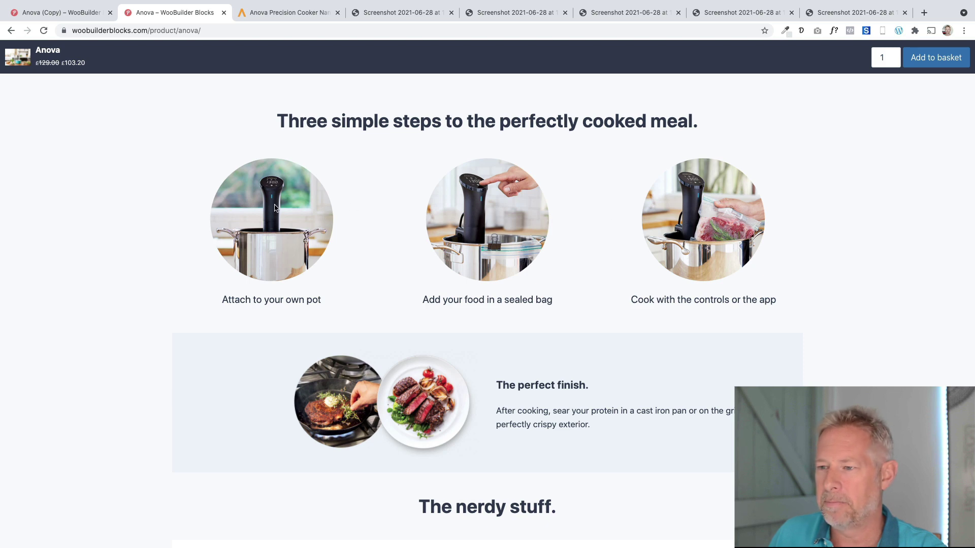
{"action": "scroll", "coordinate": [437, 414], "scroll_direction": "down", "scroll_amount": 3}
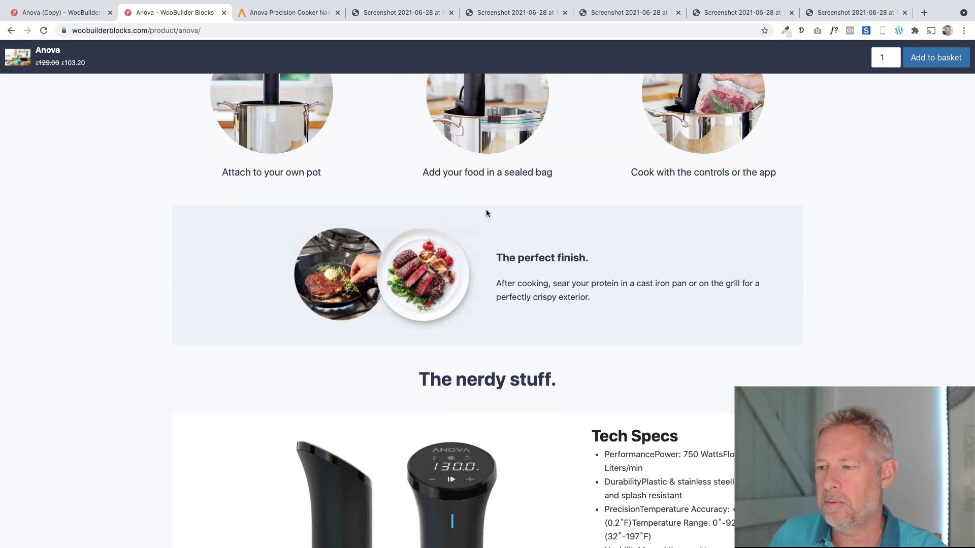
{"action": "scroll", "coordinate": [363, 256], "scroll_direction": "down", "scroll_amount": 4}
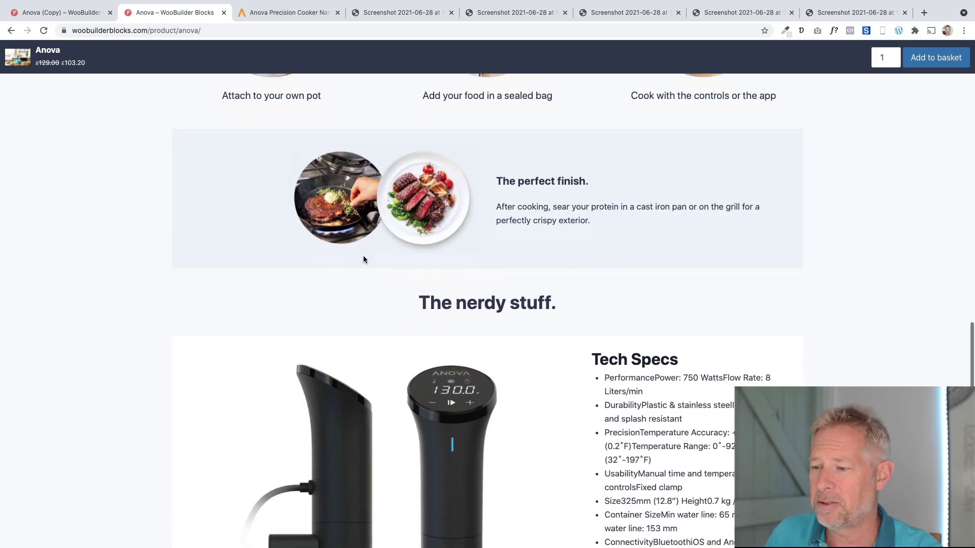
{"action": "scroll", "coordinate": [477, 313], "scroll_direction": "down", "scroll_amount": 4}
- Browse the recreated page's gallery images and examine its customer reviews and review form
{"action": "scroll", "coordinate": [477, 313], "scroll_direction": "down", "scroll_amount": 9}
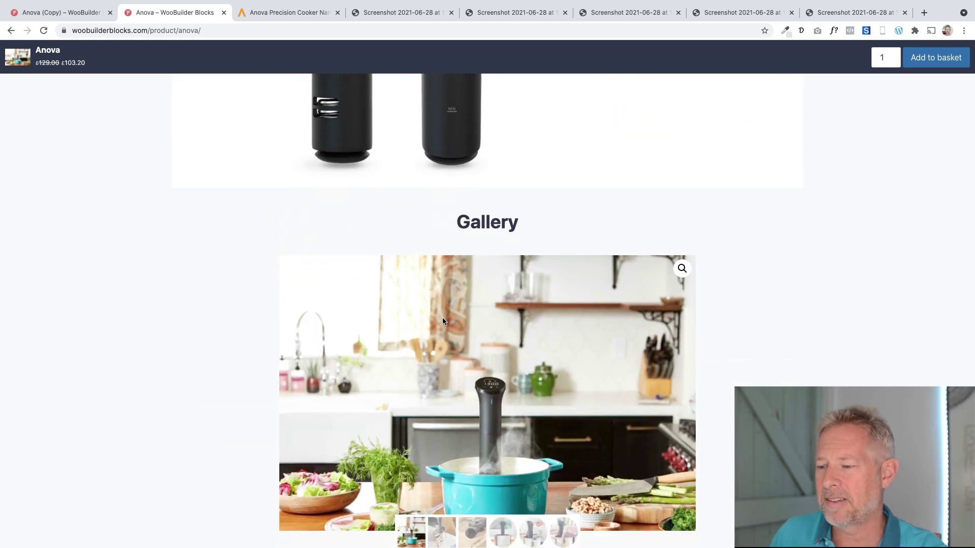
{"action": "left_click", "coordinate": [477, 346]}
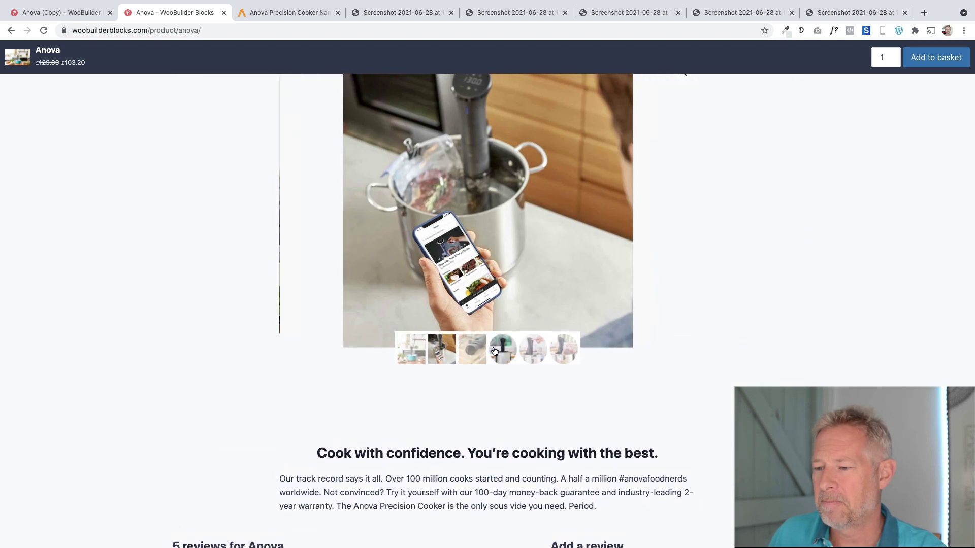
{"action": "left_click", "coordinate": [422, 196]}
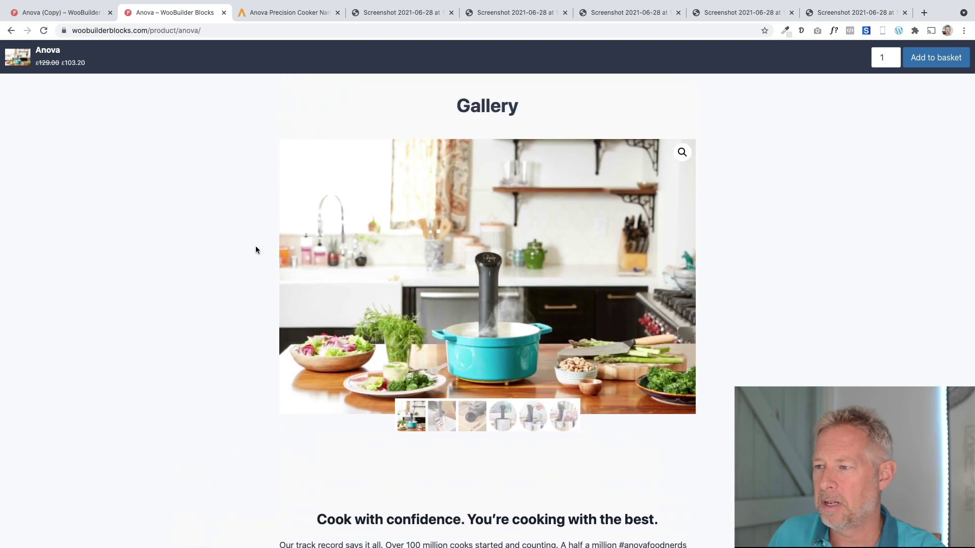
{"action": "scroll", "coordinate": [196, 251], "scroll_direction": "down", "scroll_amount": 7}
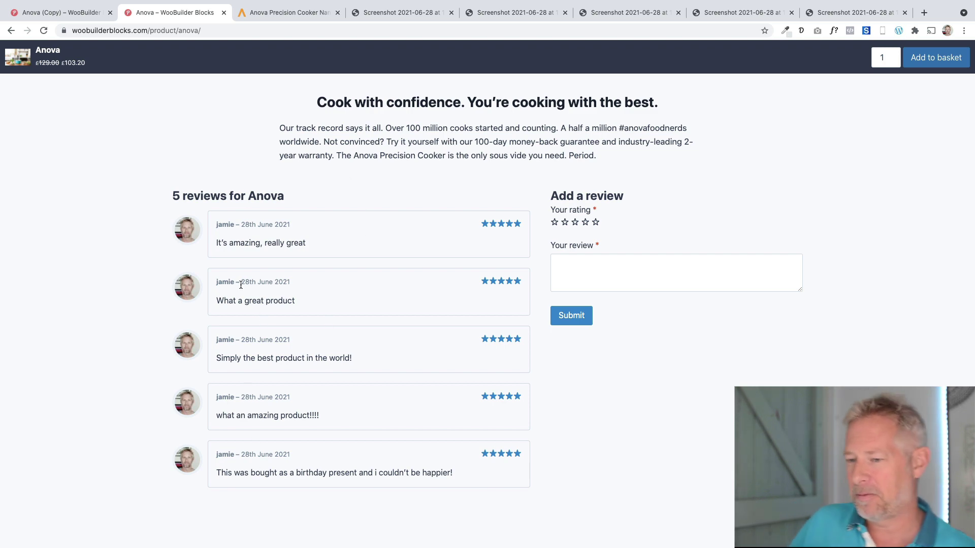
{"action": "scroll", "coordinate": [248, 290], "scroll_direction": "up", "scroll_amount": 20}
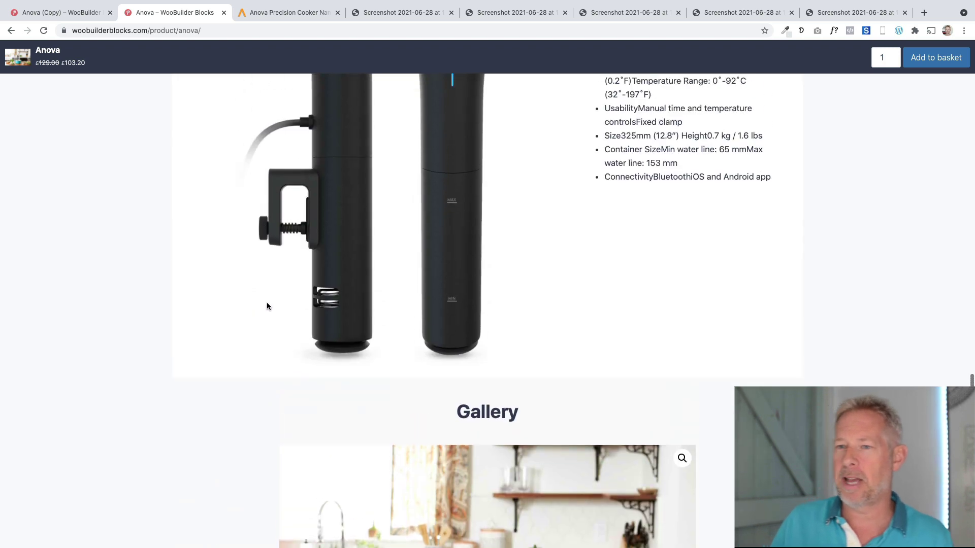
{"action": "scroll", "coordinate": [270, 310], "scroll_direction": "up", "scroll_amount": 20}
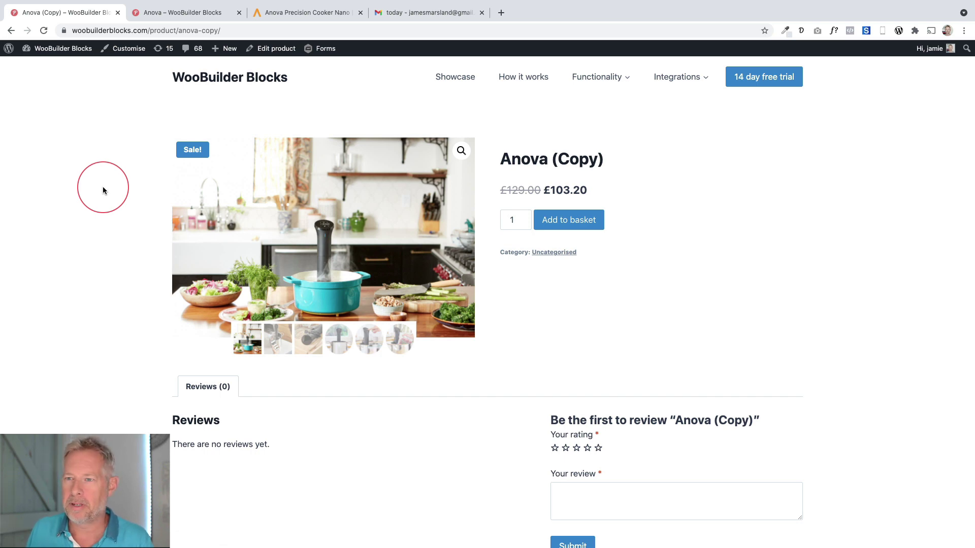
- Compare the recreated Anova page's hero and opening sections with the default-layout Anova (Copy) product page
{"action": "left_click", "coordinate": [140, 13]}
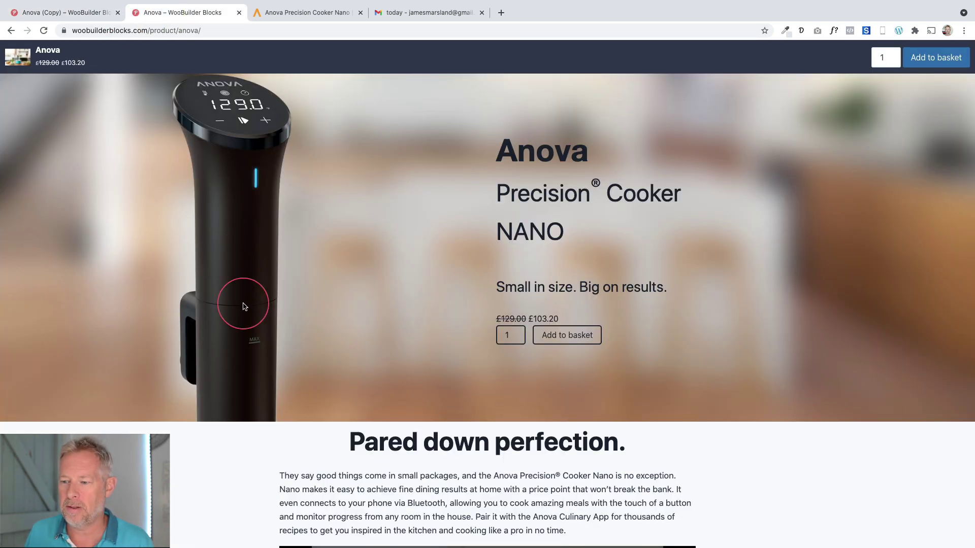
{"action": "scroll", "coordinate": [245, 320], "scroll_direction": "down", "scroll_amount": 6}
{"action": "scroll", "coordinate": [245, 319], "scroll_direction": "down", "scroll_amount": 6}
{"action": "scroll", "coordinate": [246, 319], "scroll_direction": "up", "scroll_amount": 10}
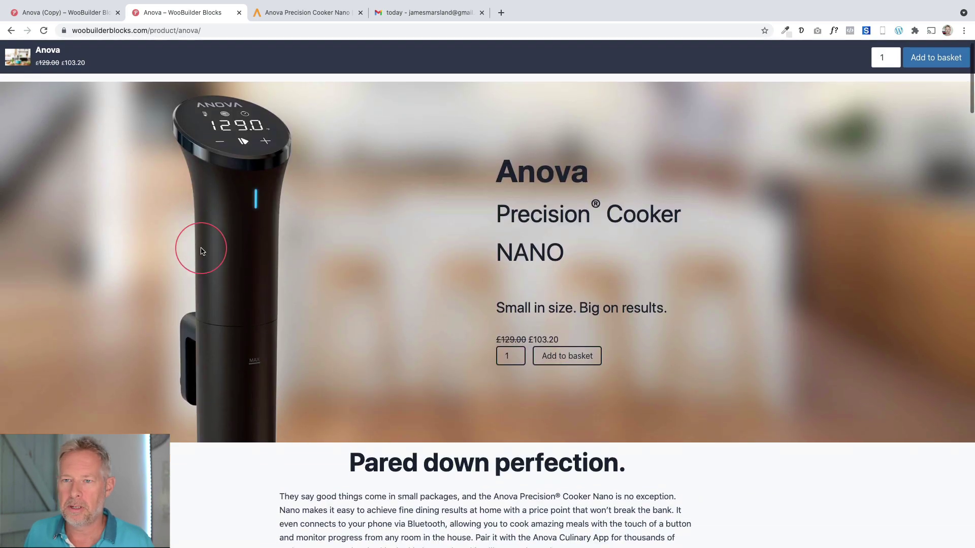
{"action": "left_click", "coordinate": [79, 15]}
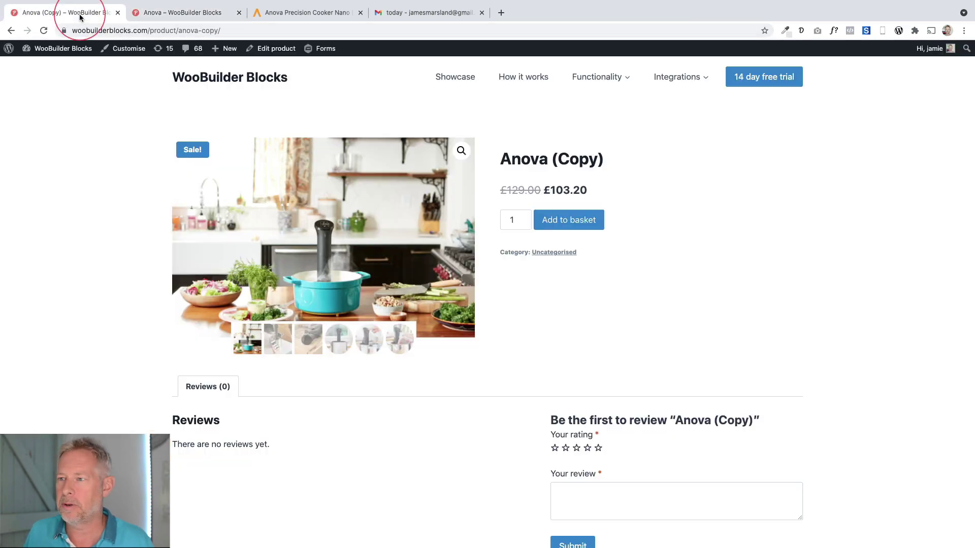
- Open the Anova (Copy) product for editing and enable WooBuilder Blocks on it, starting from scratch
{"action": "left_click", "coordinate": [274, 48]}
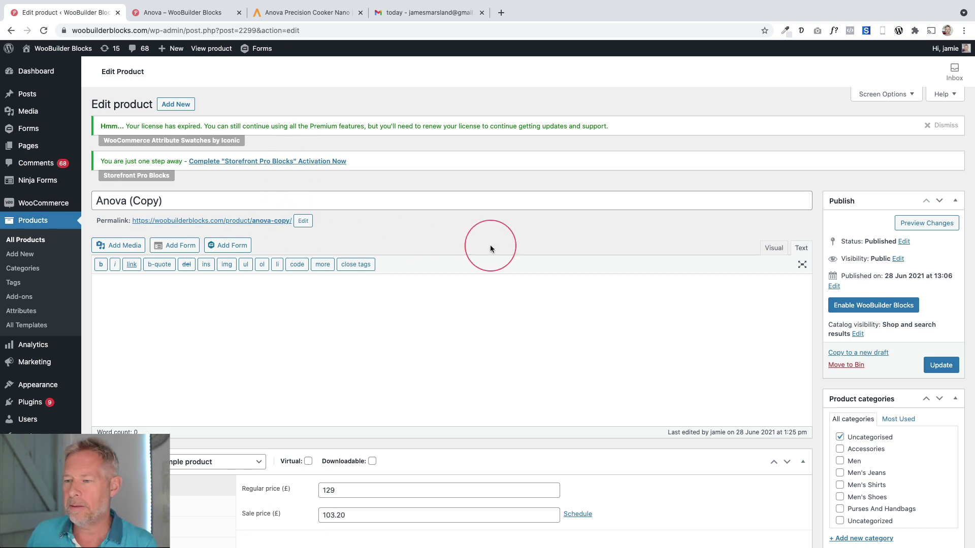
{"action": "left_click", "coordinate": [774, 247]}
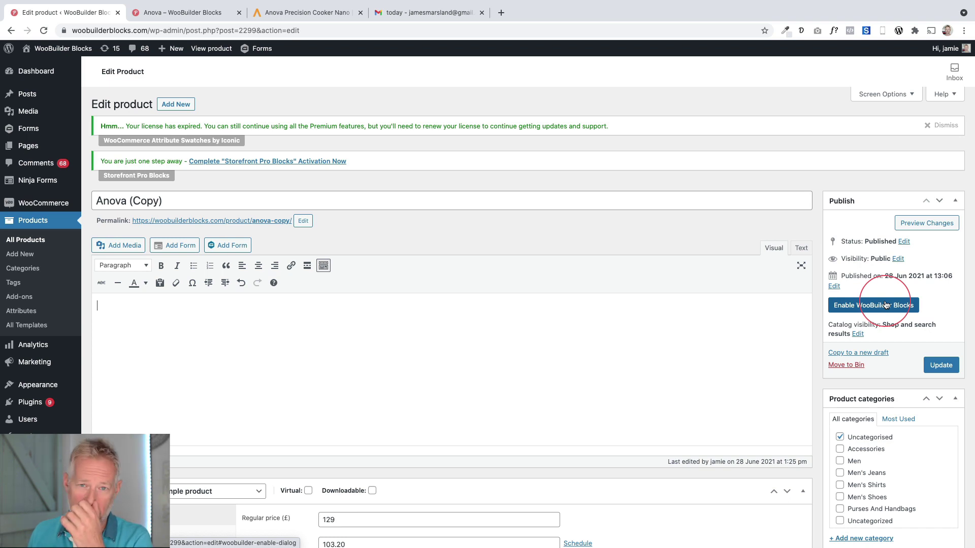
{"action": "left_click", "coordinate": [886, 305]}
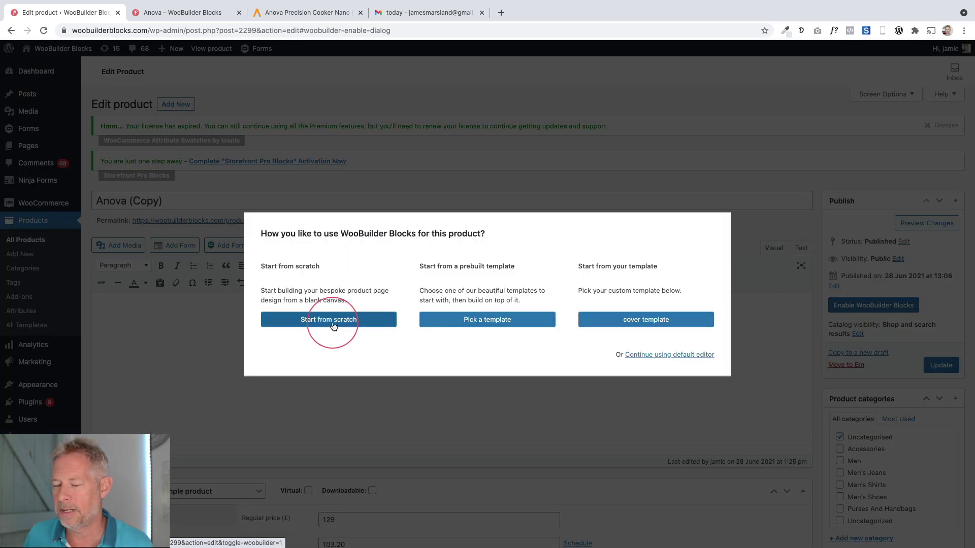
{"action": "left_click", "coordinate": [333, 327]}
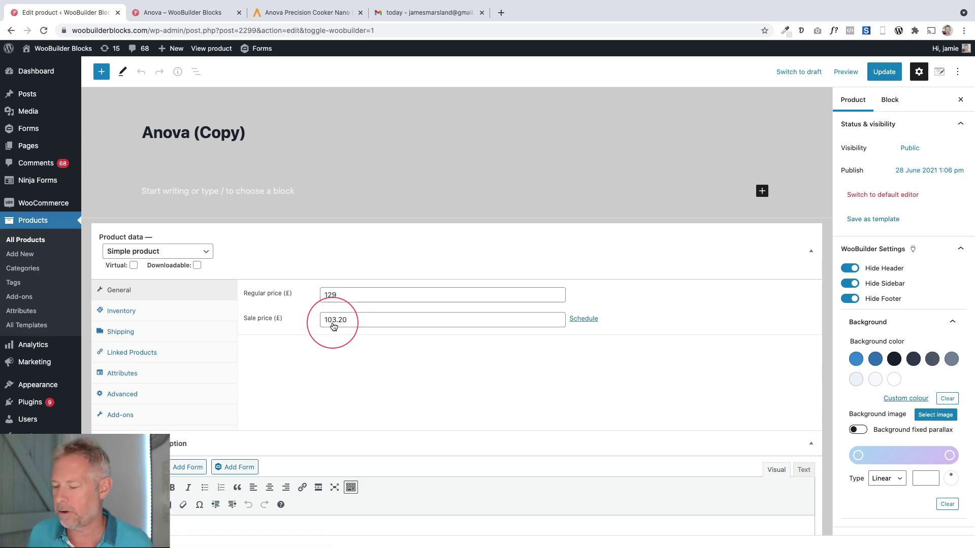
- Check the header on the finished Anova page and insert a WooBuilder: Sticky add to cart block into Anova (Copy)
{"action": "left_click", "coordinate": [191, 12]}
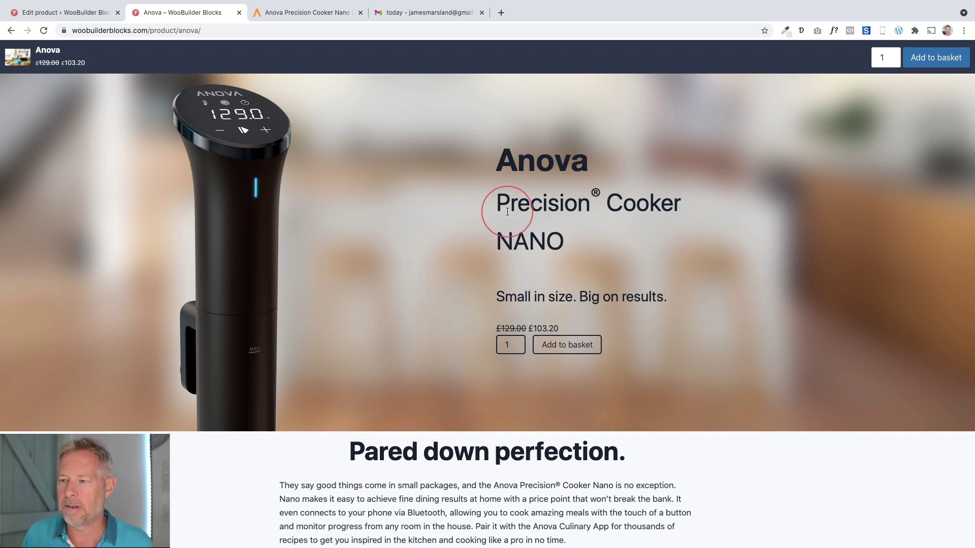
{"action": "left_click", "coordinate": [122, 7]}
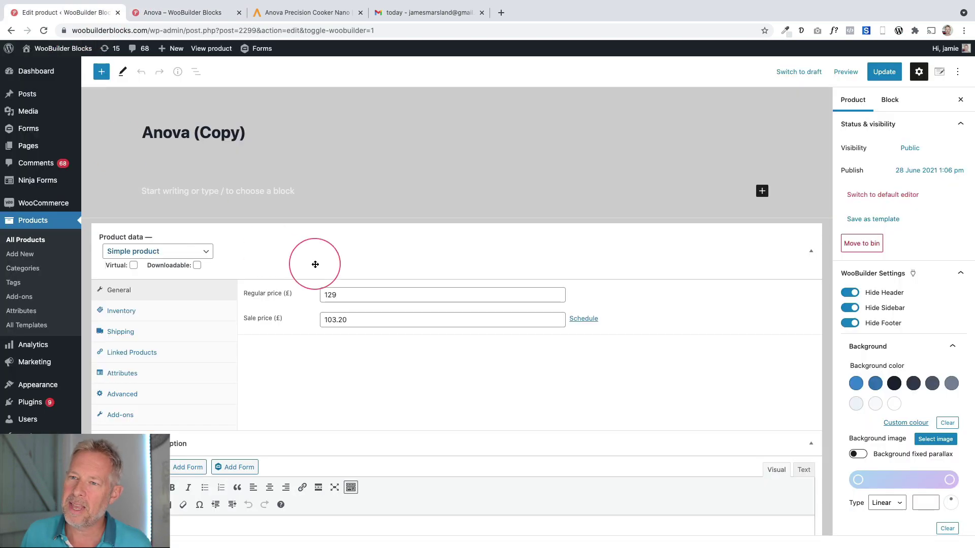
{"action": "left_click", "coordinate": [102, 74]}
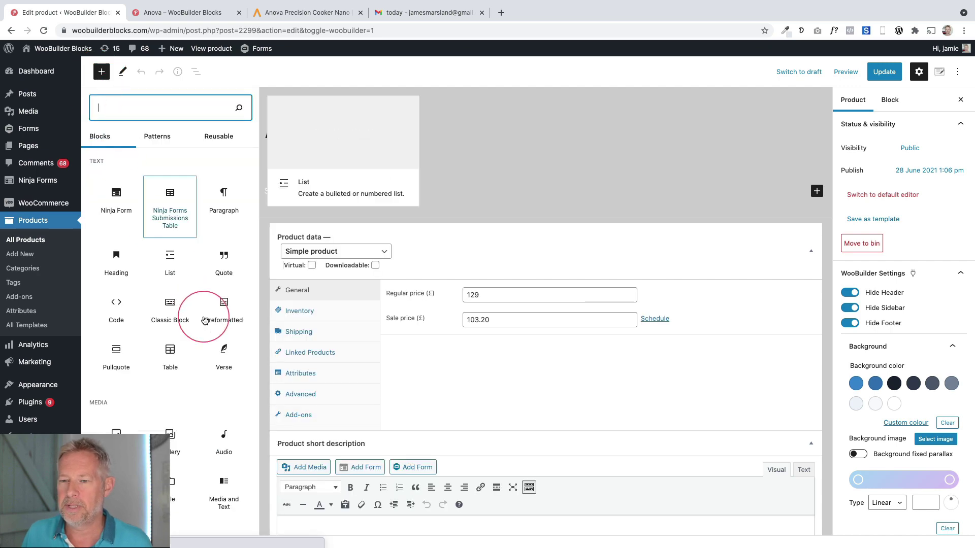
{"action": "scroll", "coordinate": [206, 338], "scroll_direction": "down", "scroll_amount": 10}
{"action": "scroll", "coordinate": [205, 339], "scroll_direction": "down", "scroll_amount": 10}
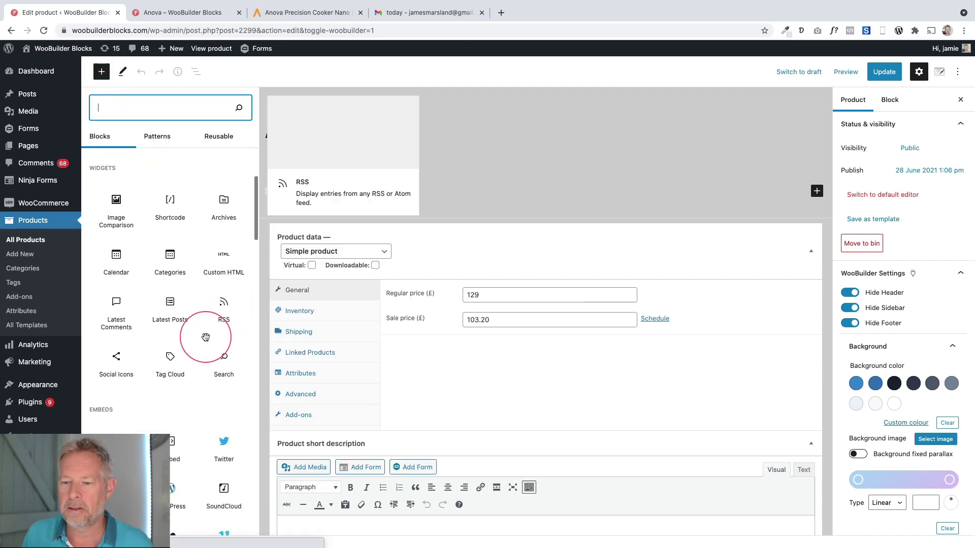
{"action": "scroll", "coordinate": [205, 337], "scroll_direction": "down", "scroll_amount": 10}
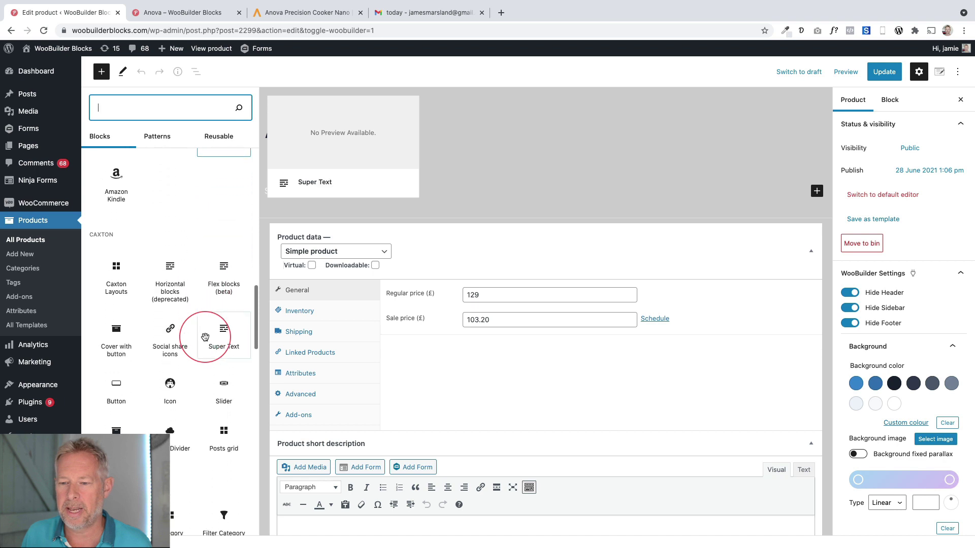
{"action": "scroll", "coordinate": [205, 338], "scroll_direction": "down", "scroll_amount": 10}
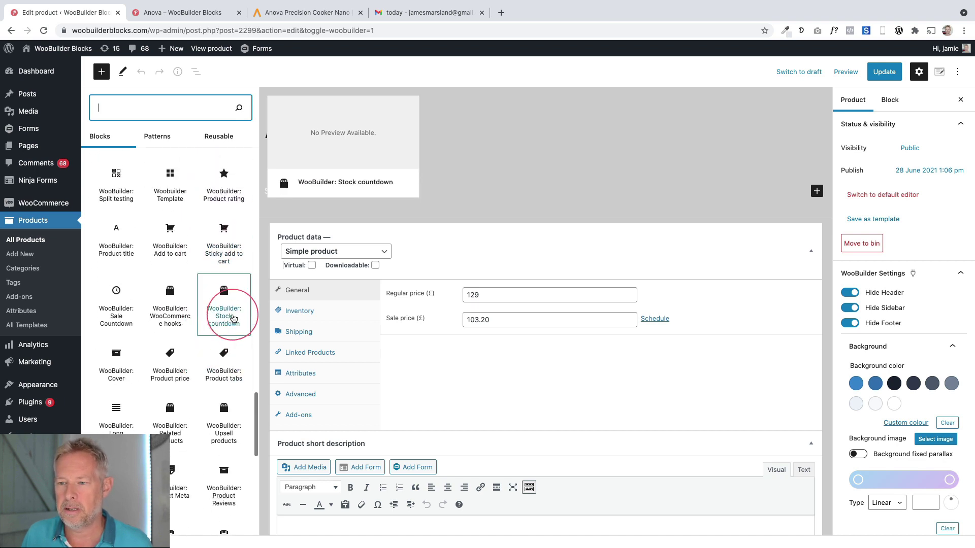
{"action": "left_click", "coordinate": [224, 229]}
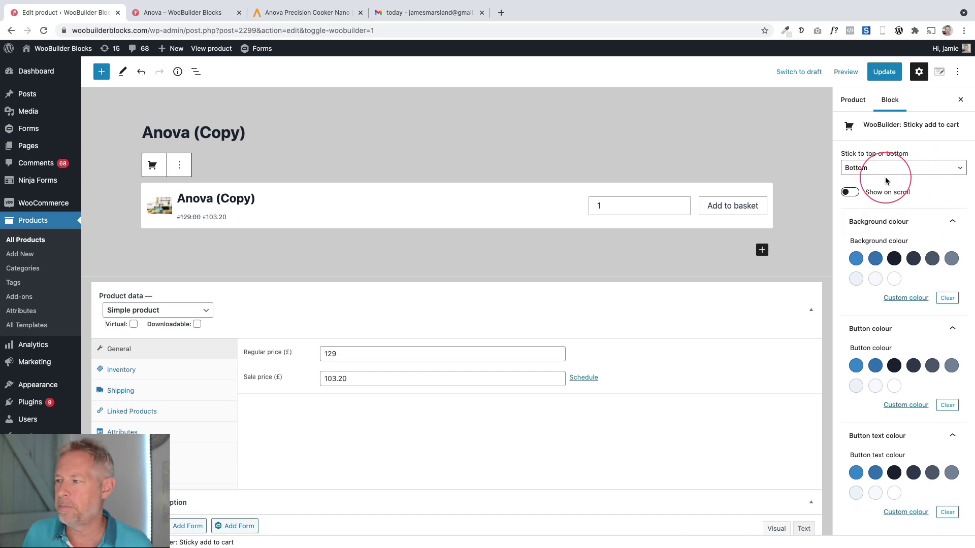
- Try the Top position for the sticky add-to-cart block and return it to Bottom
{"action": "left_click", "coordinate": [886, 169]}
{"action": "left_click", "coordinate": [877, 159]}
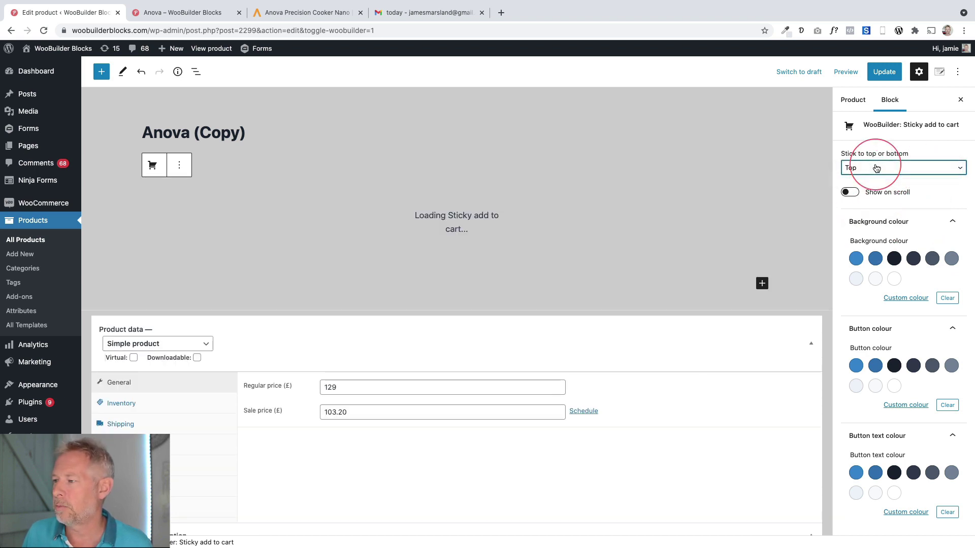
{"action": "left_click", "coordinate": [876, 168]}
{"action": "left_click", "coordinate": [886, 177]}
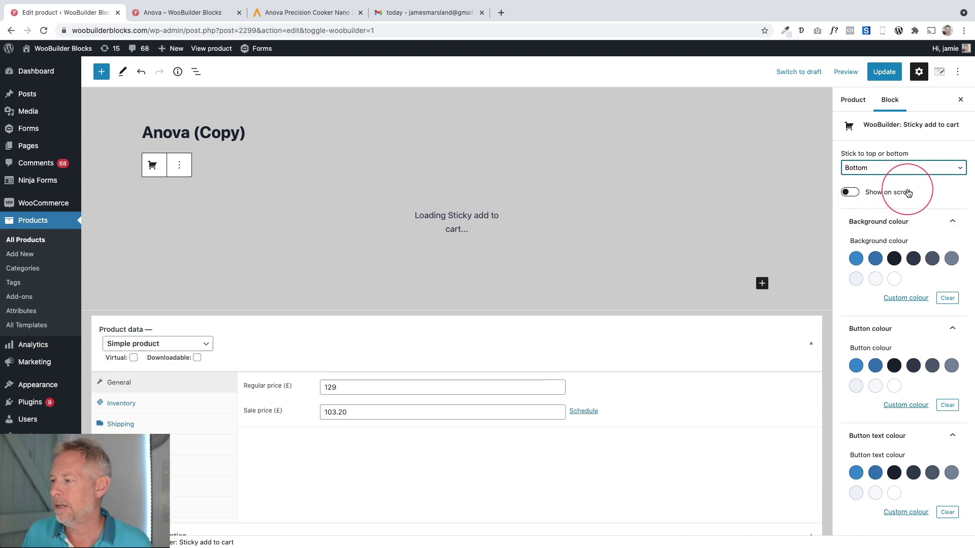
{"action": "left_click_drag", "start_coordinate": [908, 193], "coordinate": [865, 193]}
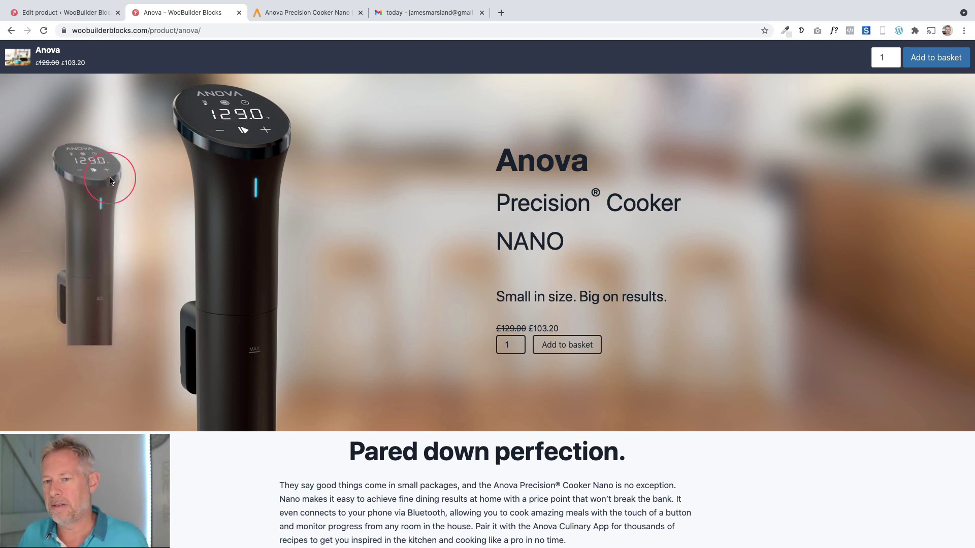
- Following the finished Anova page's hero section, insert a Cover block below the sticky add-to-cart bar with kitchen-blur.jpg as its background
{"action": "left_click_drag", "start_coordinate": [498, 158], "coordinate": [535, 160]}
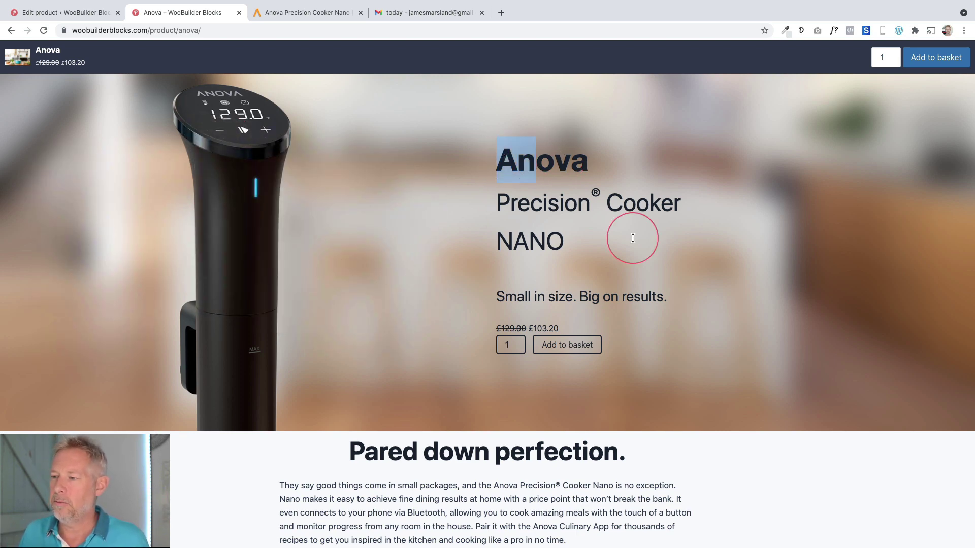
{"action": "left_click_drag", "start_coordinate": [633, 238], "coordinate": [684, 311]}
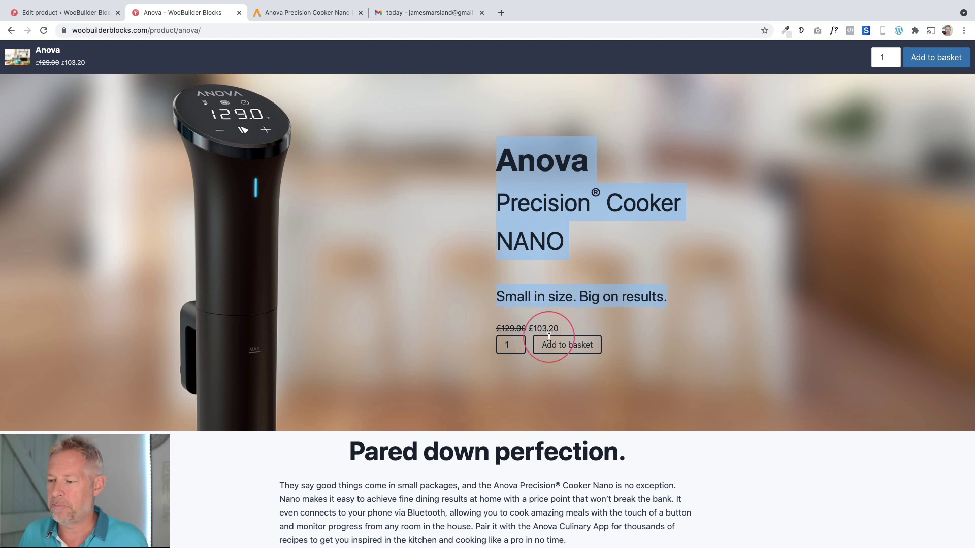
{"action": "left_click", "coordinate": [67, 12]}
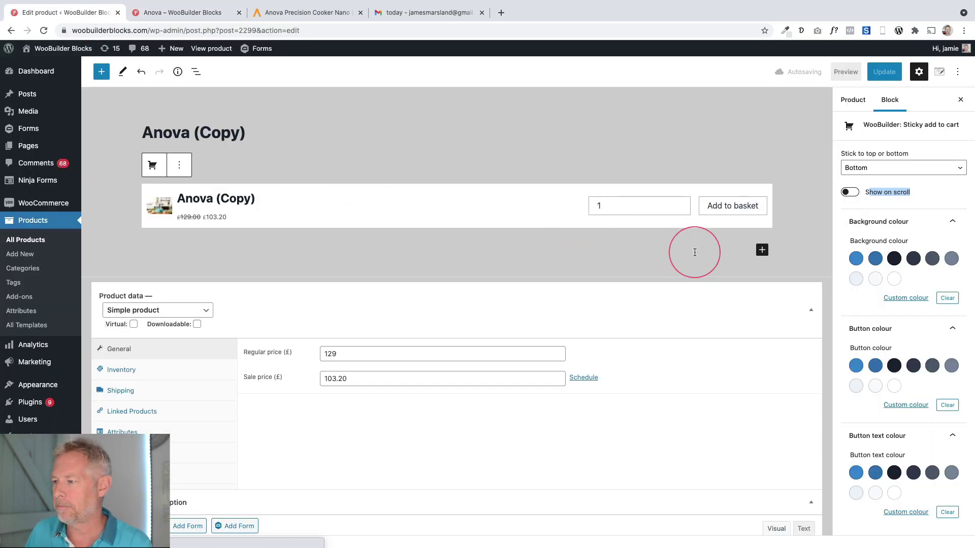
{"action": "mouse_move", "coordinate": [44, 85]}
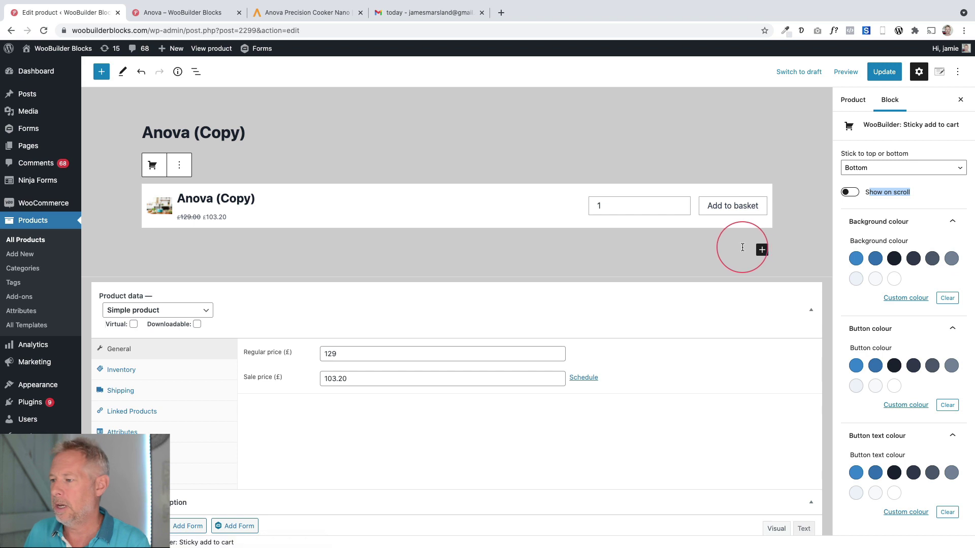
{"action": "left_click", "coordinate": [761, 250]}
{"action": "type", "text": "cov"}
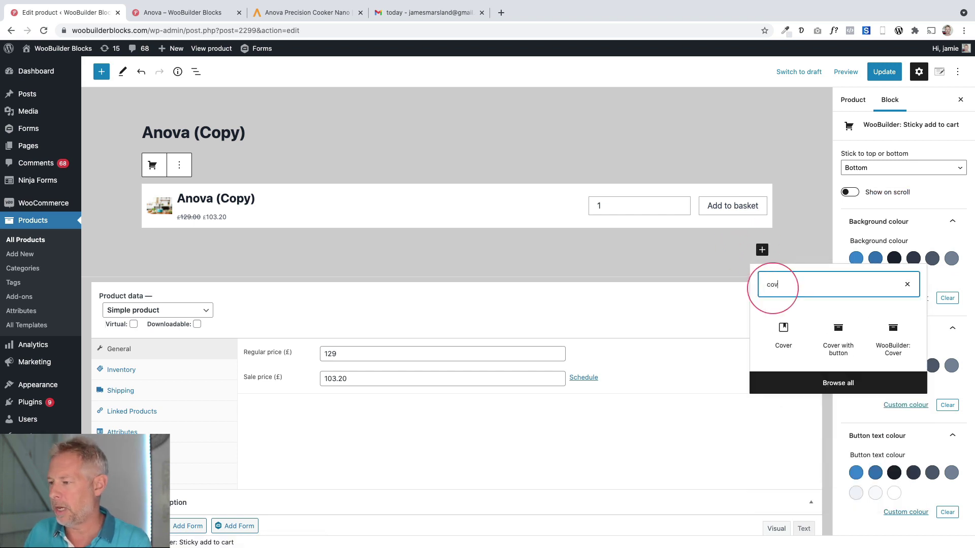
{"action": "left_click", "coordinate": [784, 329]}
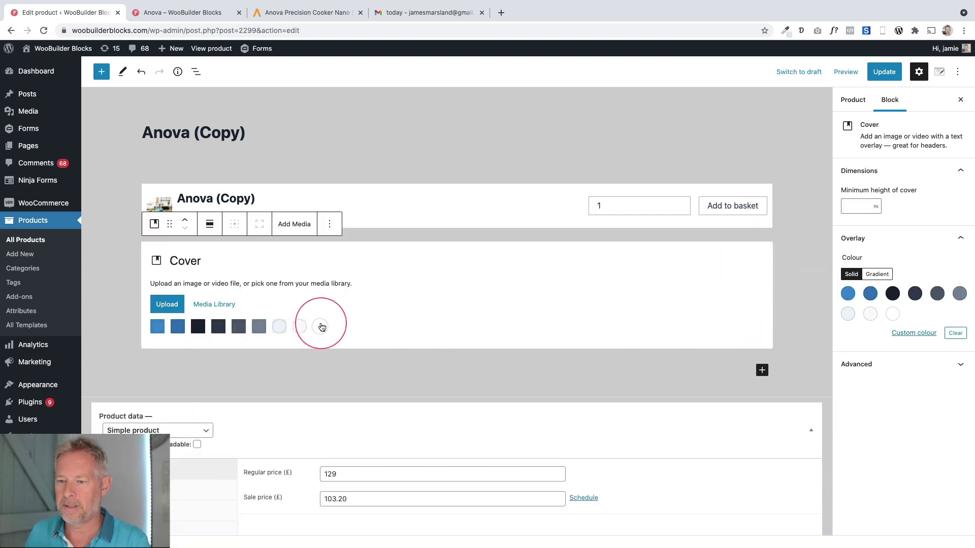
{"action": "left_click", "coordinate": [216, 305]}
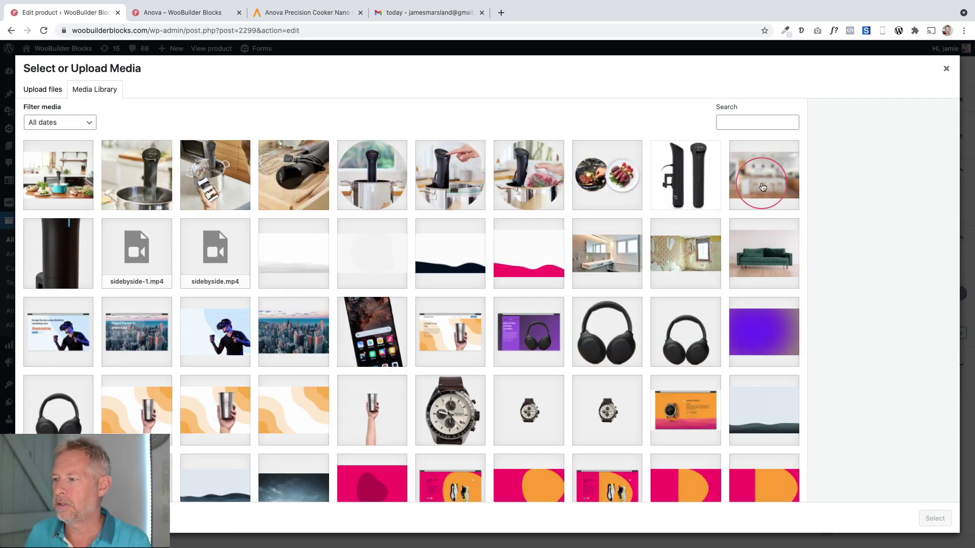
{"action": "left_click", "coordinate": [763, 188]}
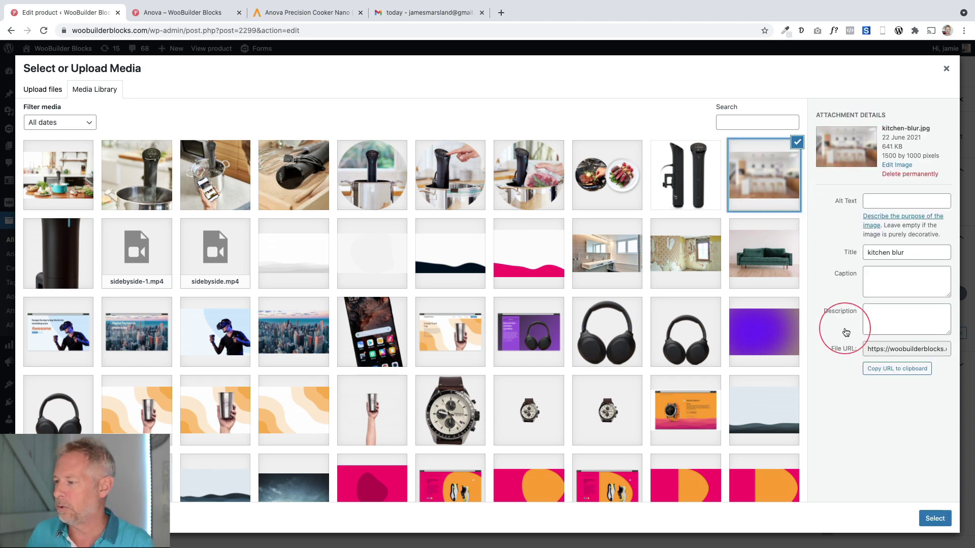
{"action": "left_click", "coordinate": [935, 519]}
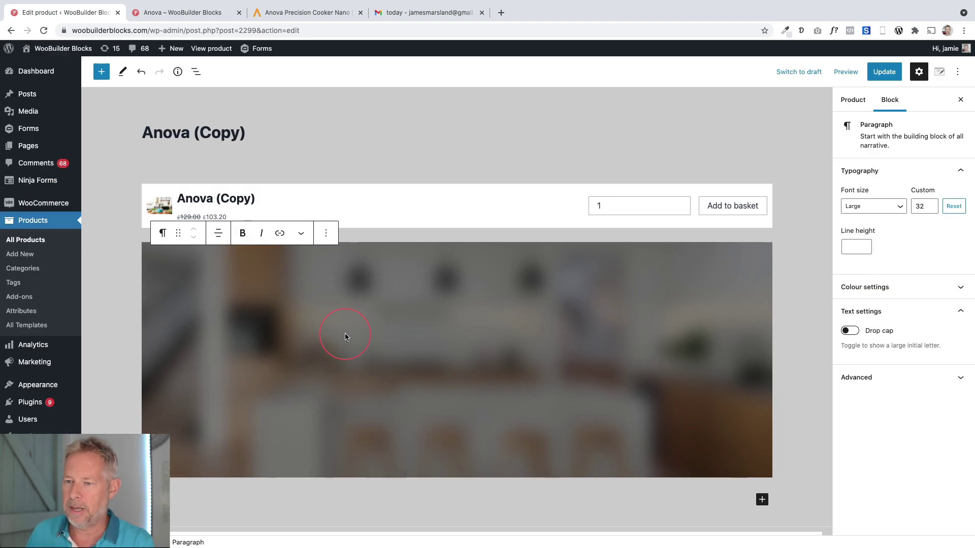
- Insert a Columns block with the 50/50 layout inside the kitchen cover
{"action": "type", "text": "/co"}
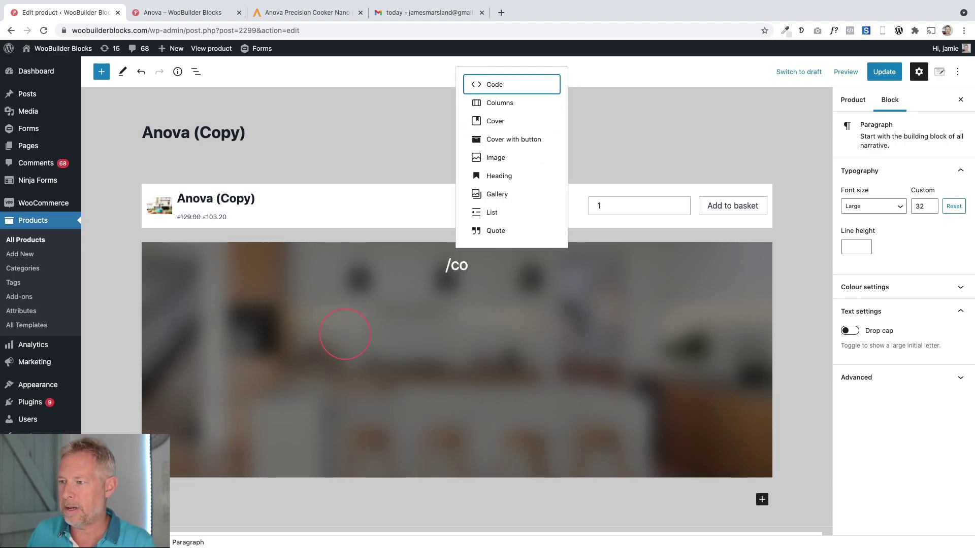
{"action": "left_click", "coordinate": [499, 103]}
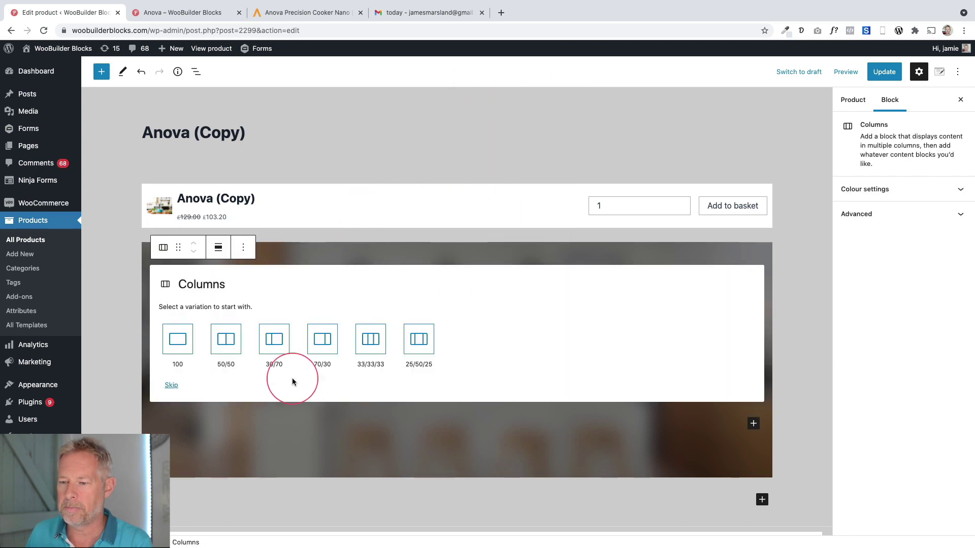
{"action": "left_click", "coordinate": [221, 345]}
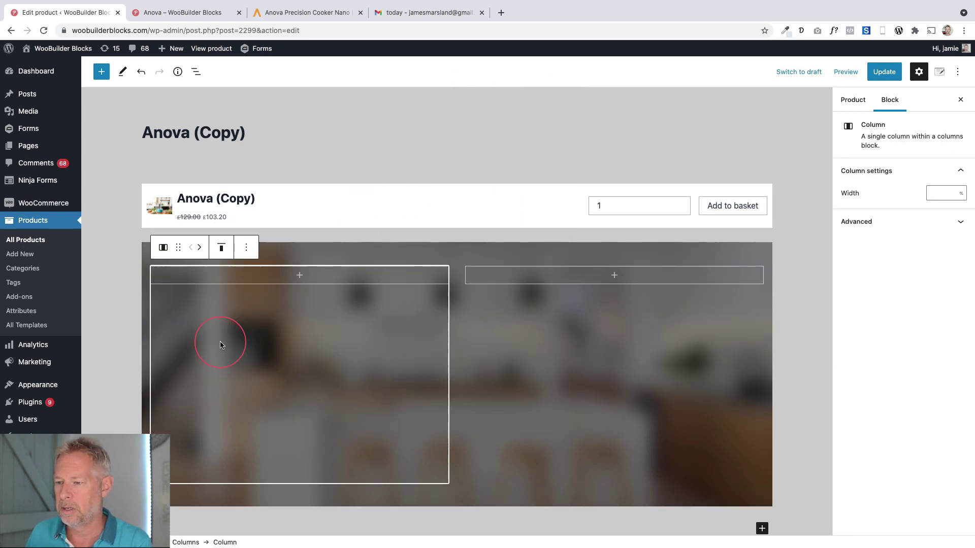
- Add an Image block with the black Anova cooker picture to the cover's first column and compare it with the finished Anova page
{"action": "left_click", "coordinate": [298, 281]}
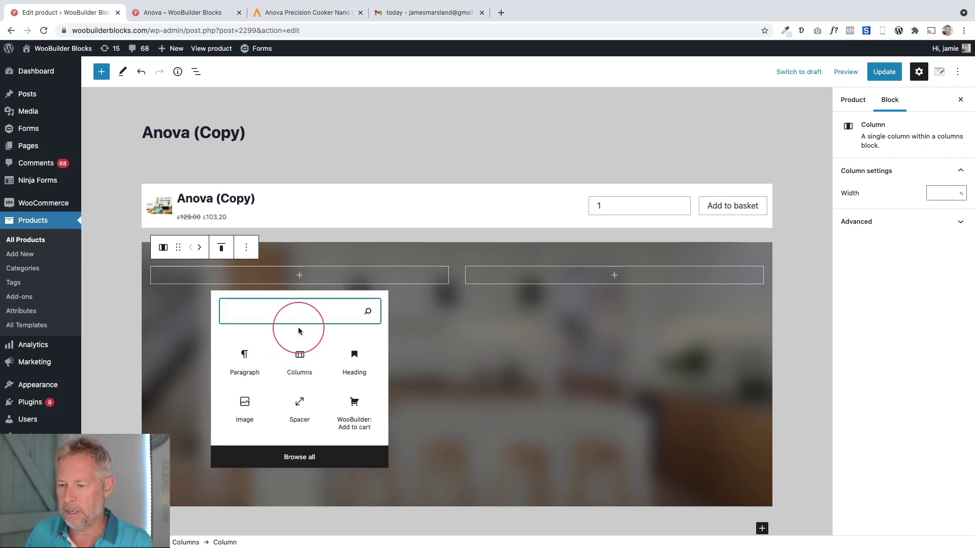
{"action": "type", "text": "image"}
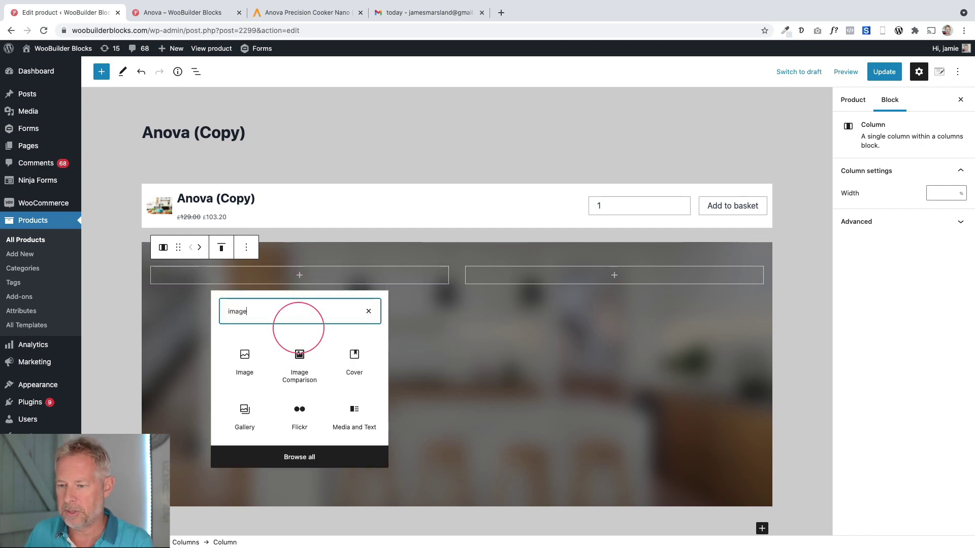
{"action": "left_click", "coordinate": [240, 350]}
{"action": "left_click", "coordinate": [220, 335]}
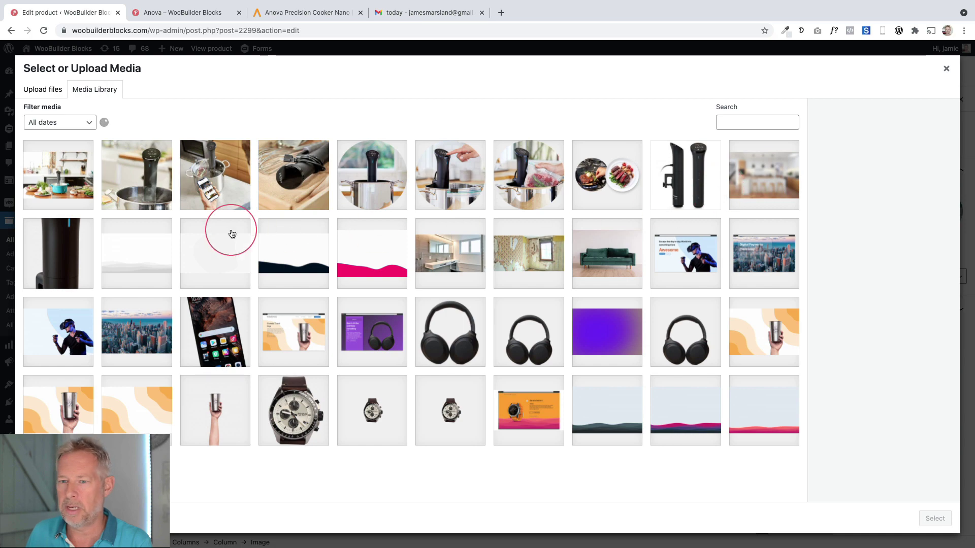
{"action": "left_click", "coordinate": [58, 254]}
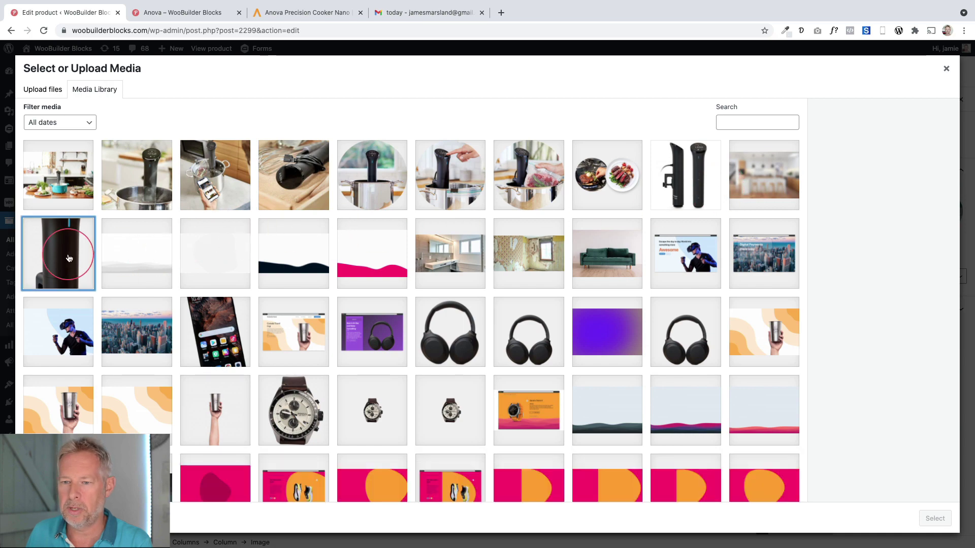
{"action": "left_click", "coordinate": [934, 518]}
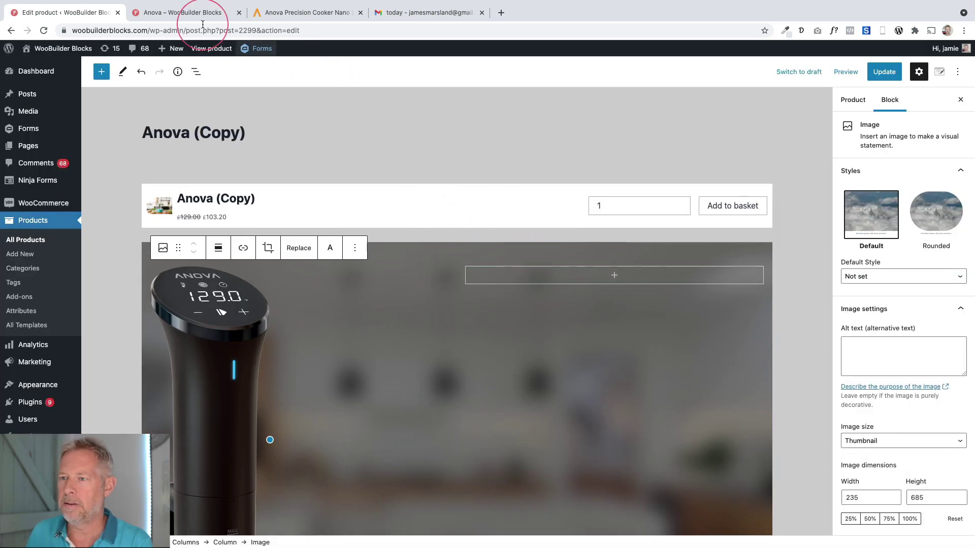
{"action": "left_click", "coordinate": [173, 12]}
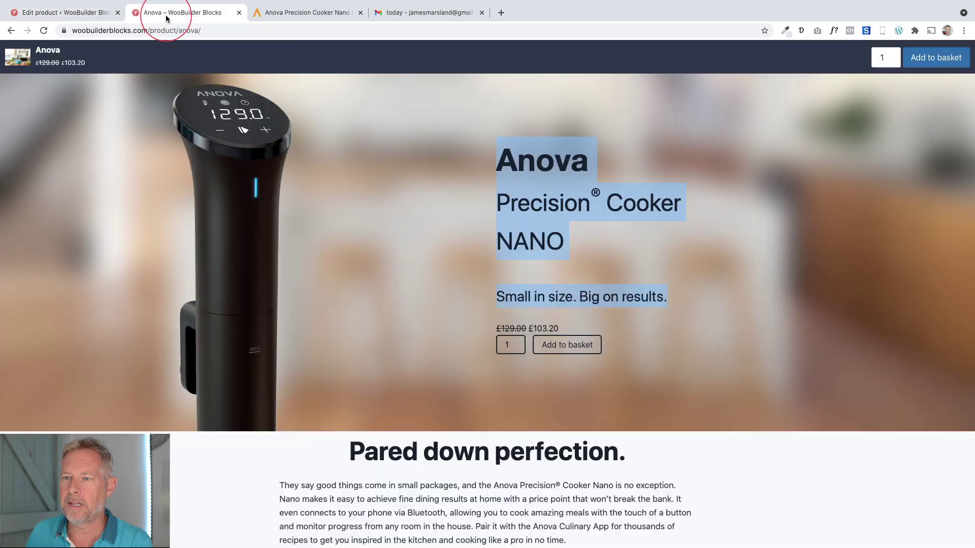
- Following the finished Anova page, insert a WooBuilder: Product title block in the kitchen cover's second column
{"action": "left_click", "coordinate": [579, 209]}
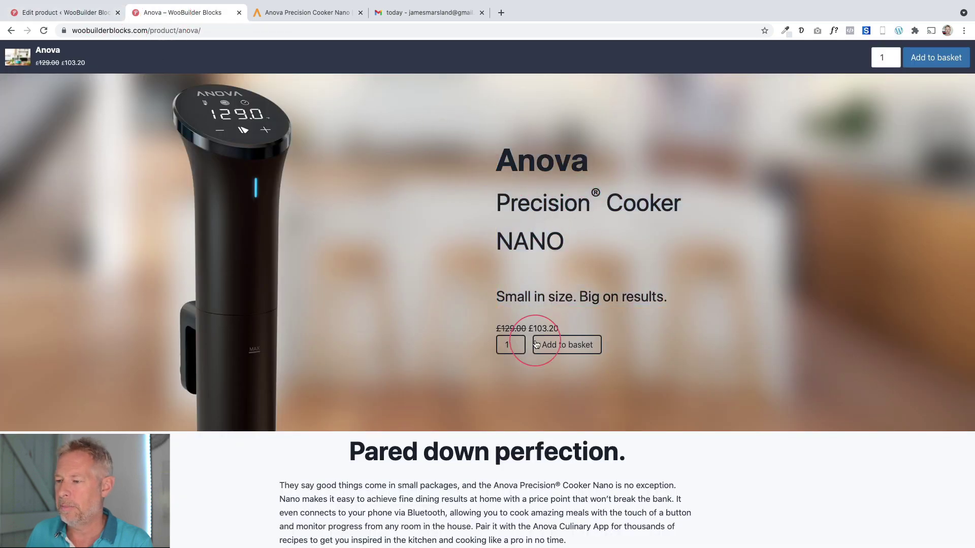
{"action": "left_click", "coordinate": [97, 14]}
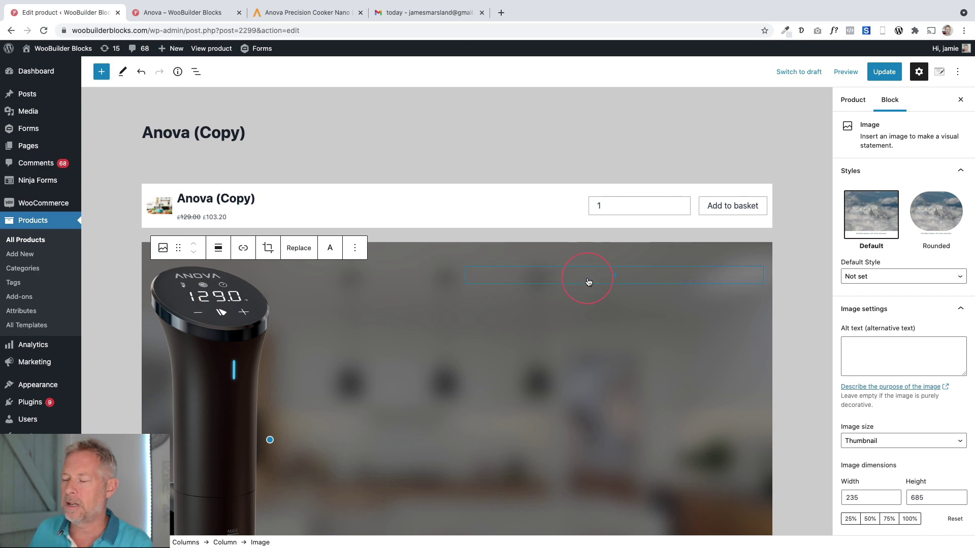
{"action": "left_click", "coordinate": [589, 282]}
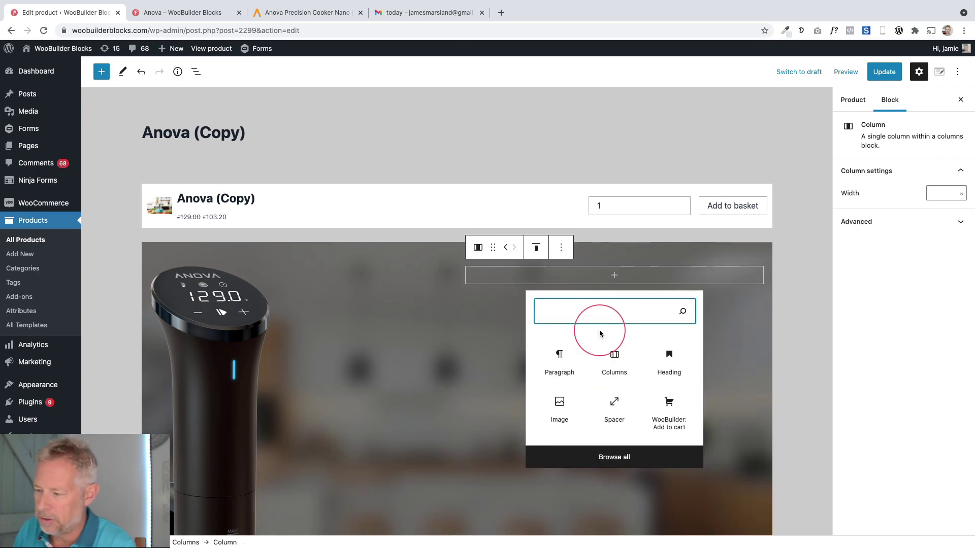
{"action": "type", "text": "woobld"}
{"action": "key", "text": "BackSpace"}
{"action": "key", "text": "BackSpace"}
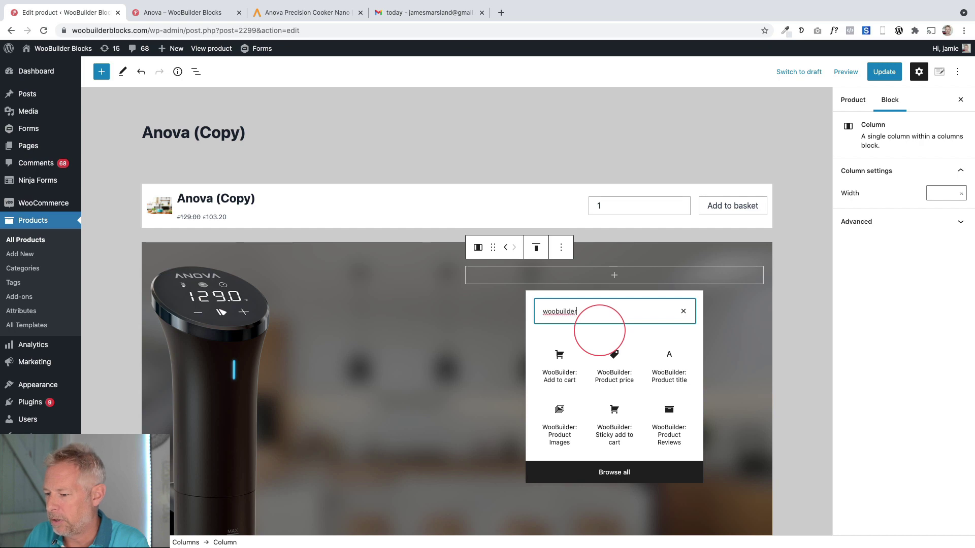
{"action": "left_click", "coordinate": [694, 372]}
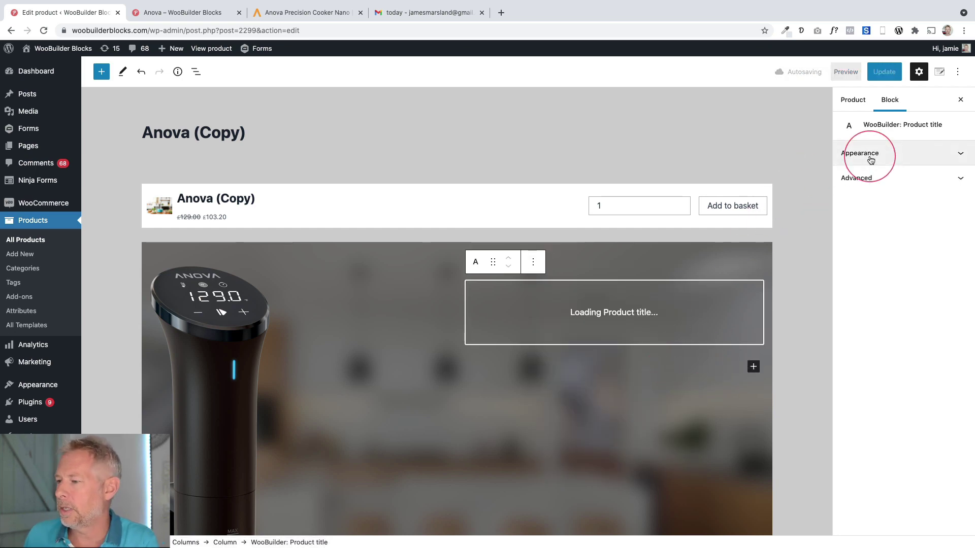
- Style the product title block with font size 48, the near-black text colour and the Helvetica font
{"action": "left_click", "coordinate": [868, 158]}
{"action": "left_click_drag", "start_coordinate": [858, 266], "coordinate": [885, 268]}
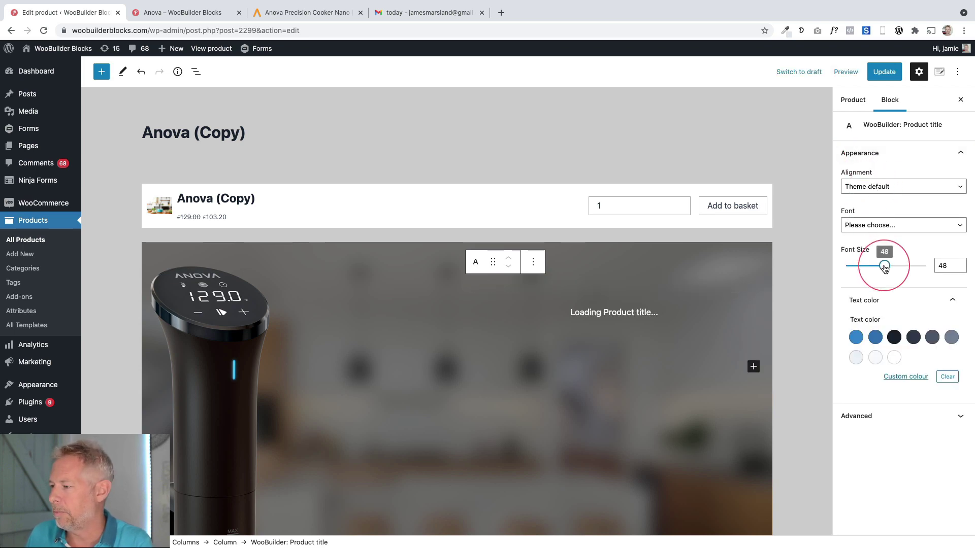
{"action": "left_click", "coordinate": [893, 308]}
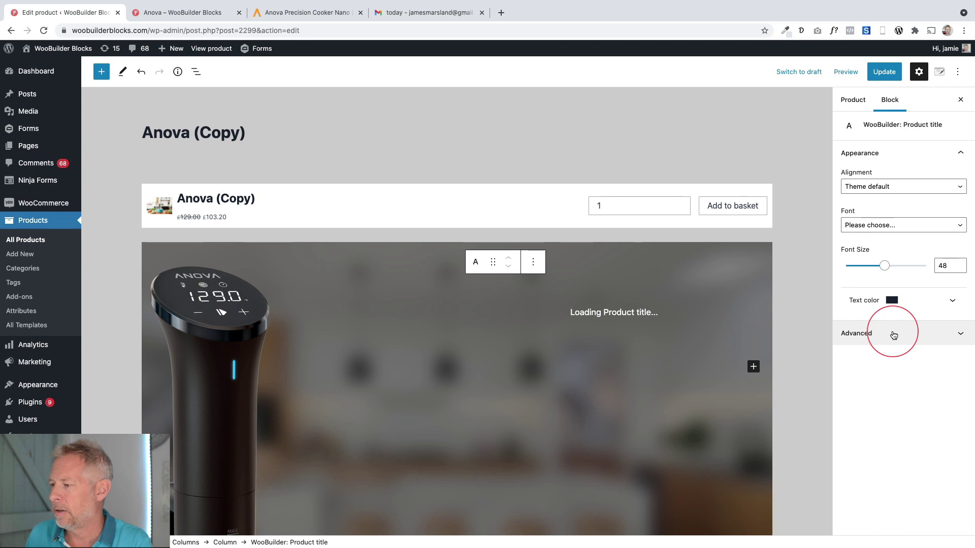
{"action": "left_click", "coordinate": [892, 226]}
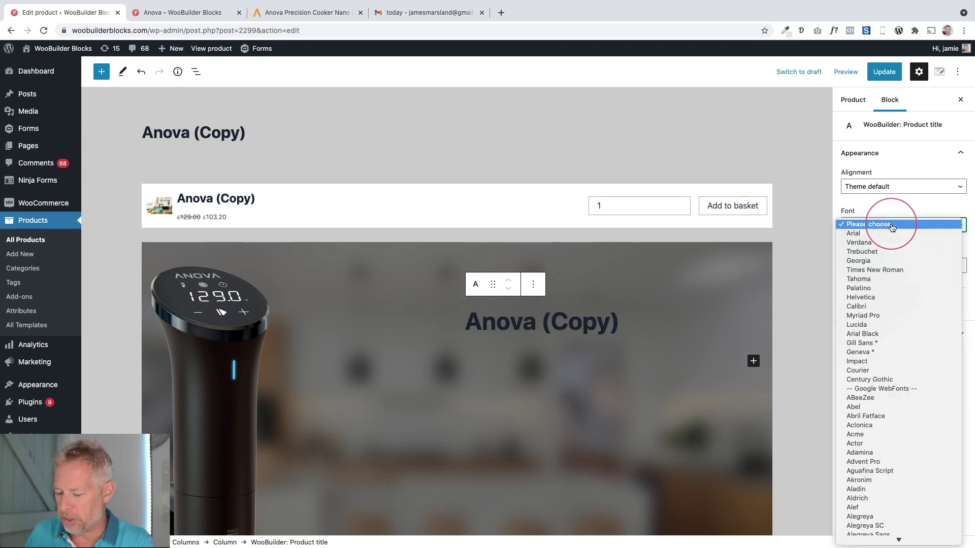
{"action": "key", "text": "h"}
{"action": "key", "text": "Return"}
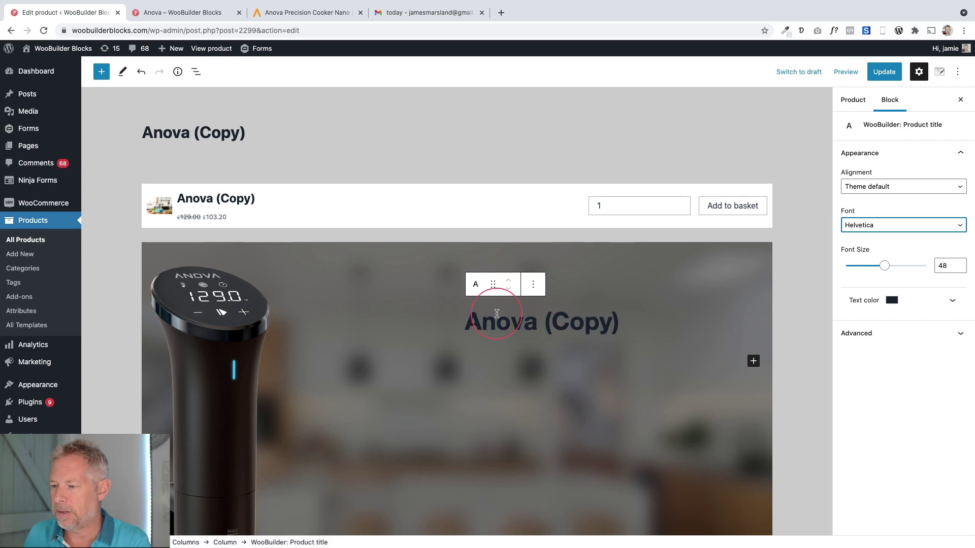
- Copy "Precision® Cooker NANO" from the finished Anova page into a new Paragraph block below the product title
{"action": "left_click", "coordinate": [169, 15]}
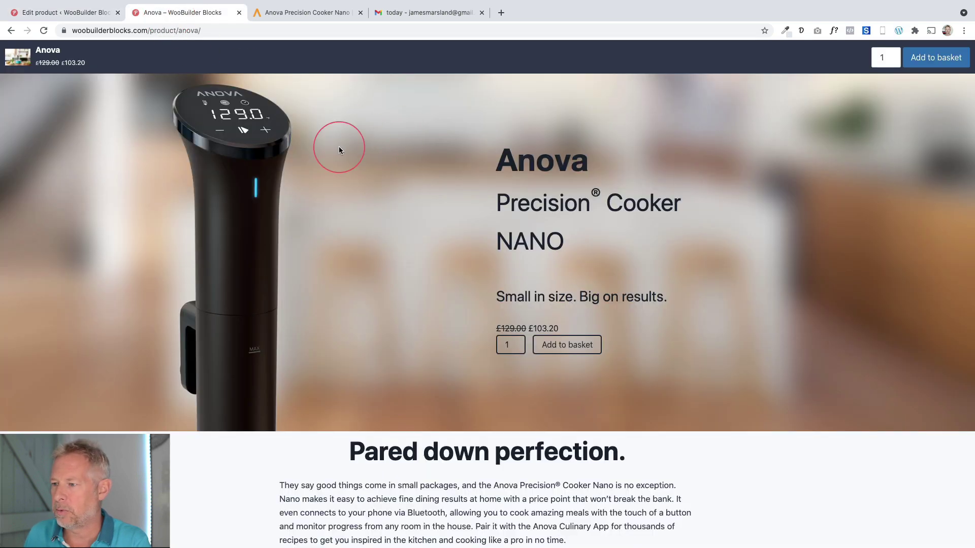
{"action": "left_click_drag", "start_coordinate": [497, 204], "coordinate": [597, 253]}
{"action": "key", "text": "ctrl+c"}
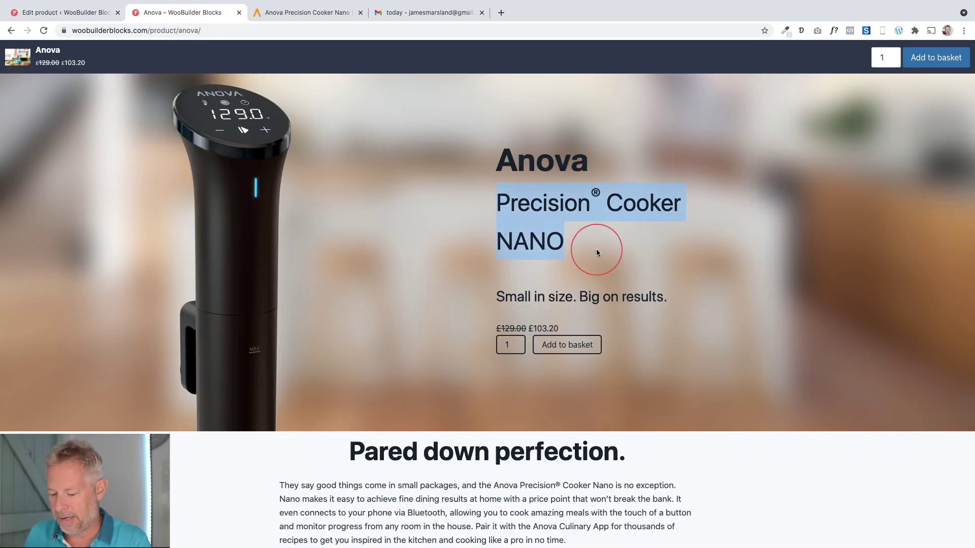
{"action": "left_click", "coordinate": [127, 15]}
{"action": "left_click", "coordinate": [636, 332]}
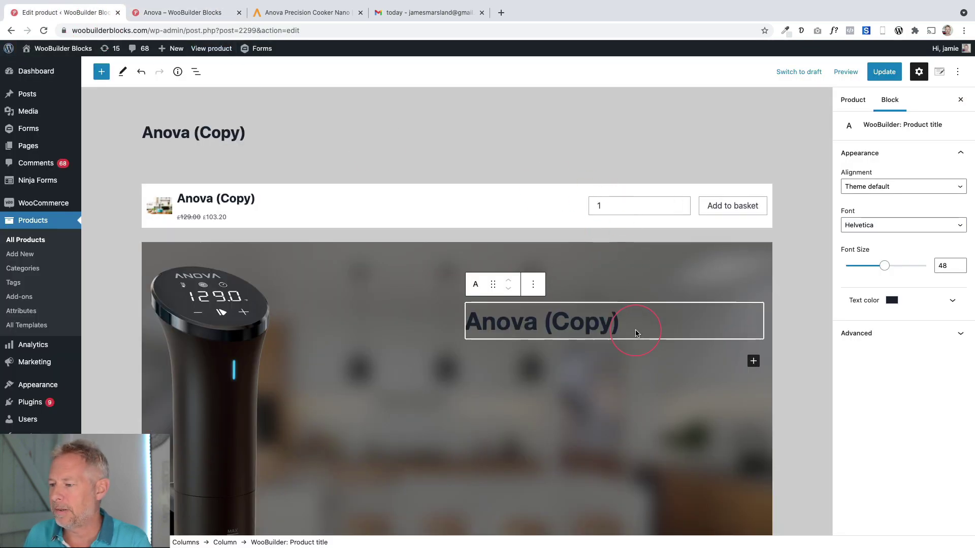
{"action": "left_click", "coordinate": [751, 359]}
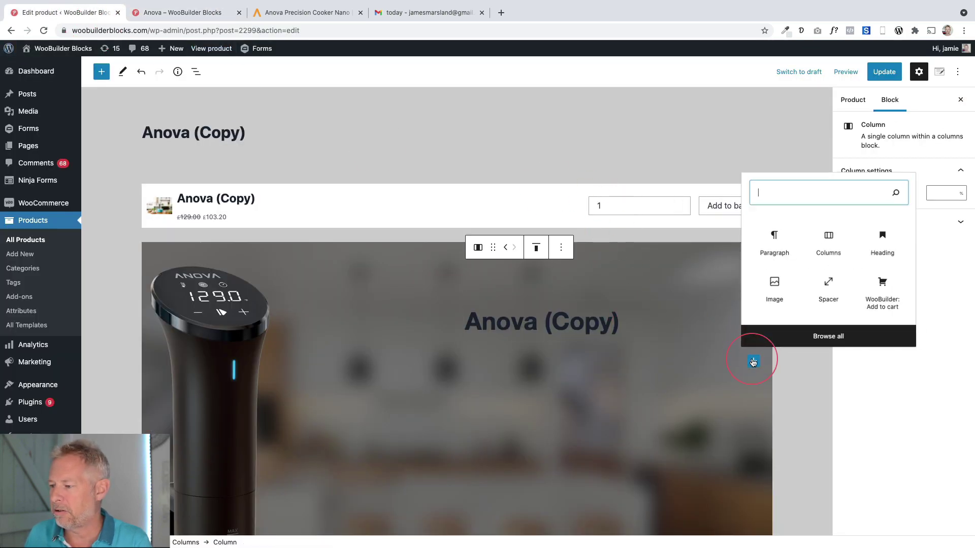
{"action": "left_click", "coordinate": [791, 236]}
{"action": "key", "text": "ctrl+v"}
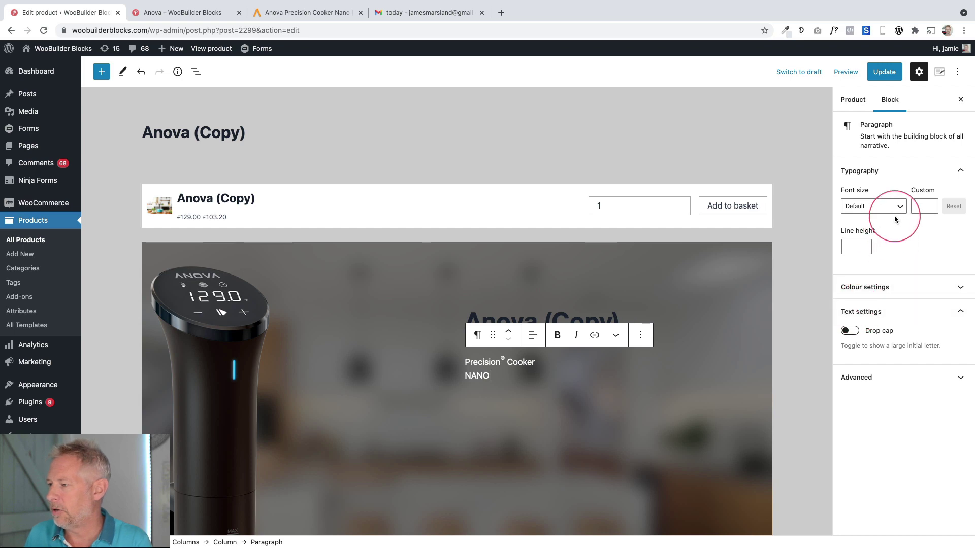
- Set the "Precision® Cooker NANO" paragraph to a custom font size of 32 and the near-black text colour
{"action": "left_click", "coordinate": [918, 204]}
{"action": "type", "text": "32"}
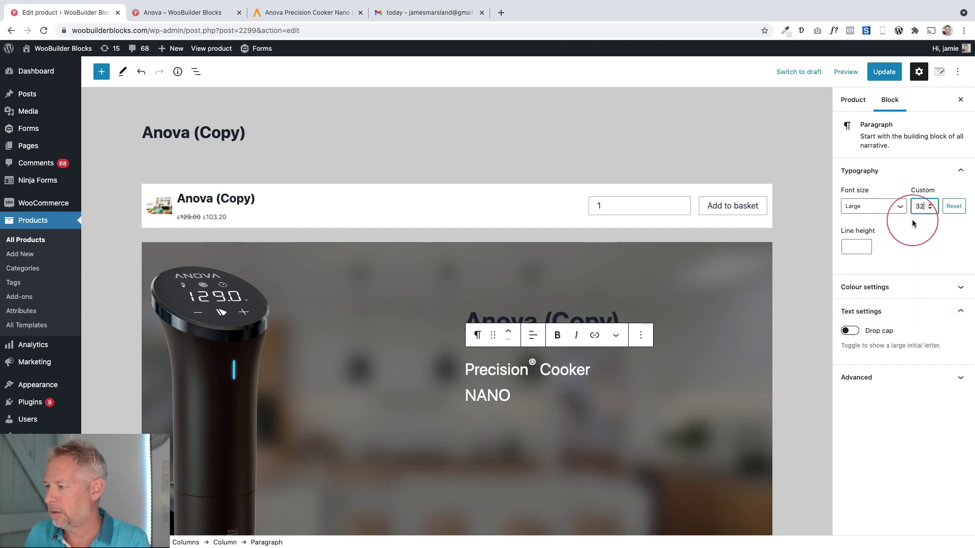
{"action": "left_click", "coordinate": [908, 286]}
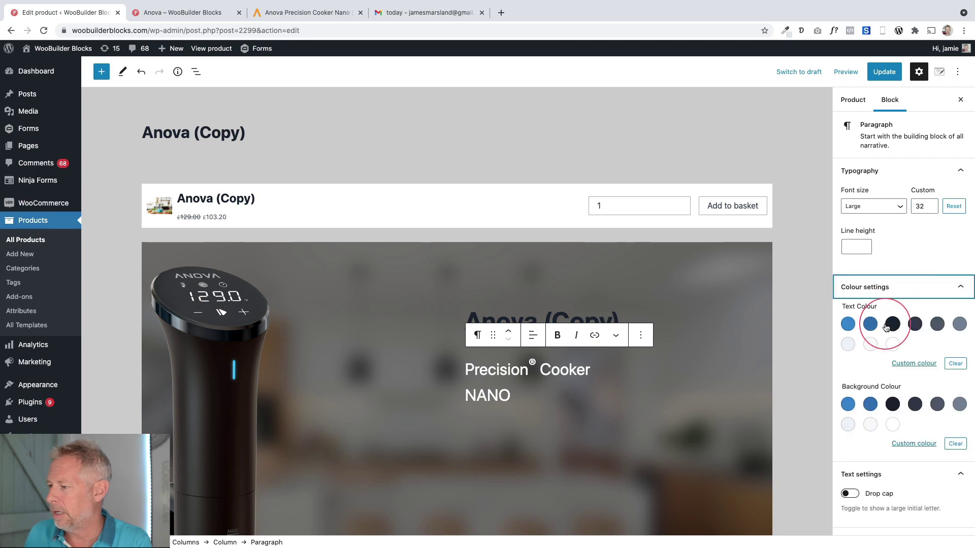
{"action": "left_click", "coordinate": [893, 324]}
- Copy the finished page's tagline "Small in size. Big on results." into a new paragraph below "Precision® Cooker NANO"
{"action": "left_click", "coordinate": [171, 15]}
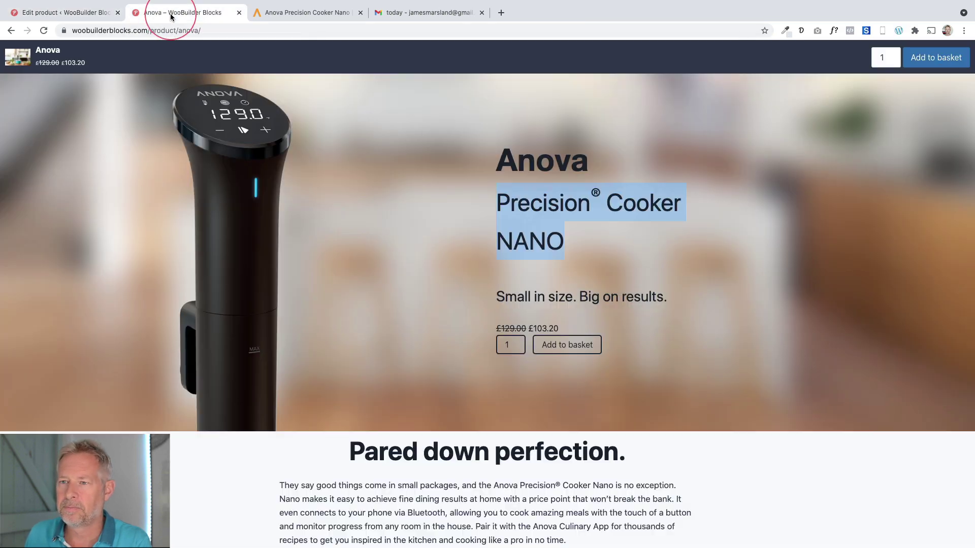
{"action": "left_click_drag", "start_coordinate": [496, 298], "coordinate": [660, 297]}
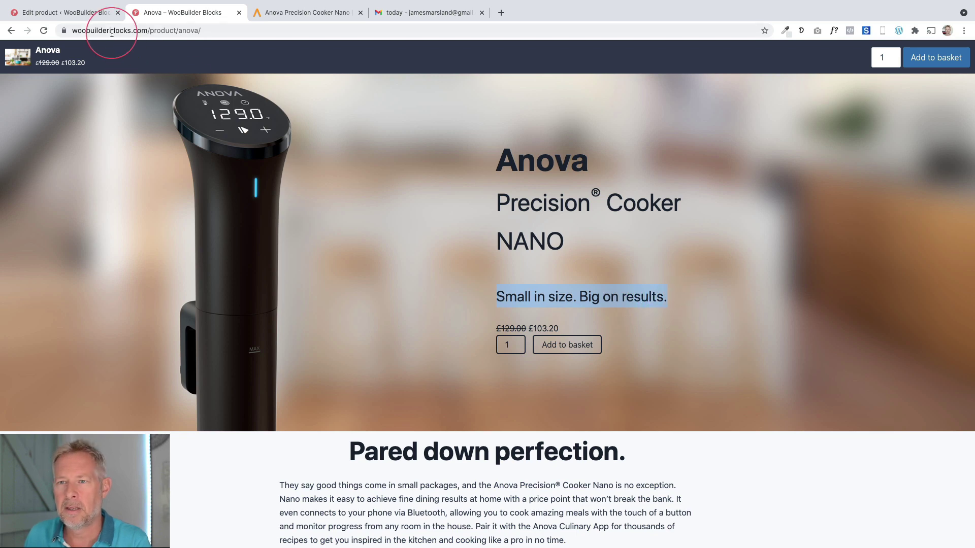
{"action": "left_click", "coordinate": [101, 12]}
{"action": "left_click", "coordinate": [525, 396]}
{"action": "key", "text": "Return"}
{"action": "type", "text": "Small in size. Big on results."}
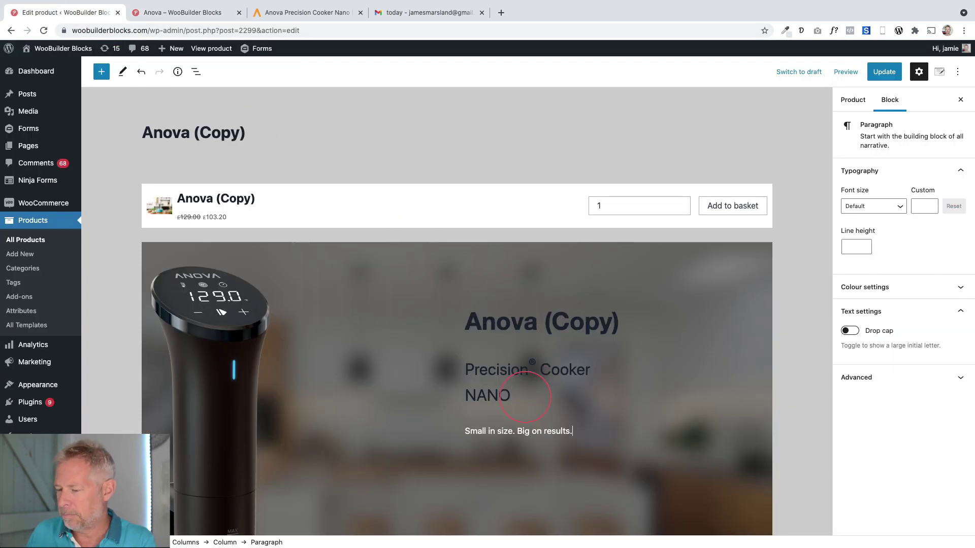
- Give the tagline paragraph a custom font size of 28 and the near-black "Strongest text" colour
{"action": "left_click", "coordinate": [918, 205]}
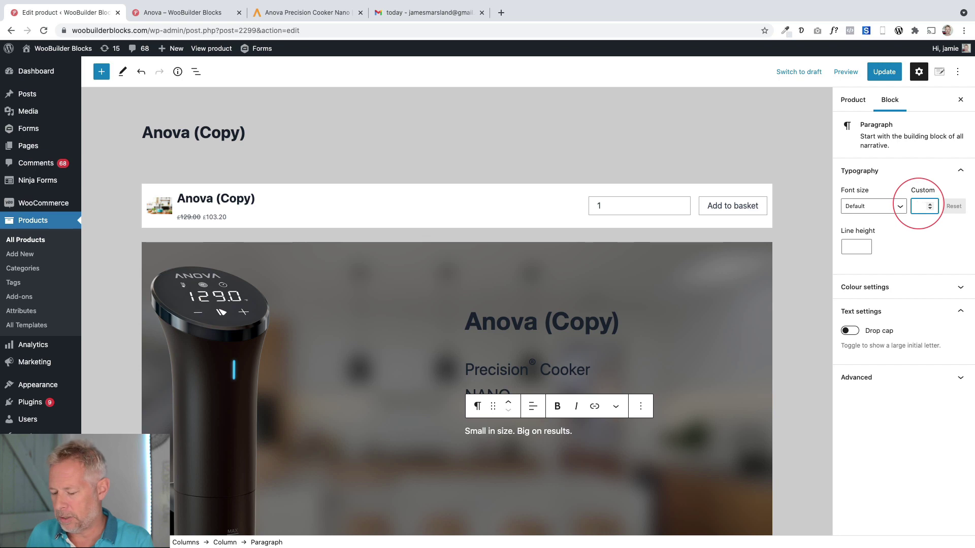
{"action": "type", "text": "28"}
{"action": "left_click", "coordinate": [909, 287]}
{"action": "left_click", "coordinate": [892, 324]}
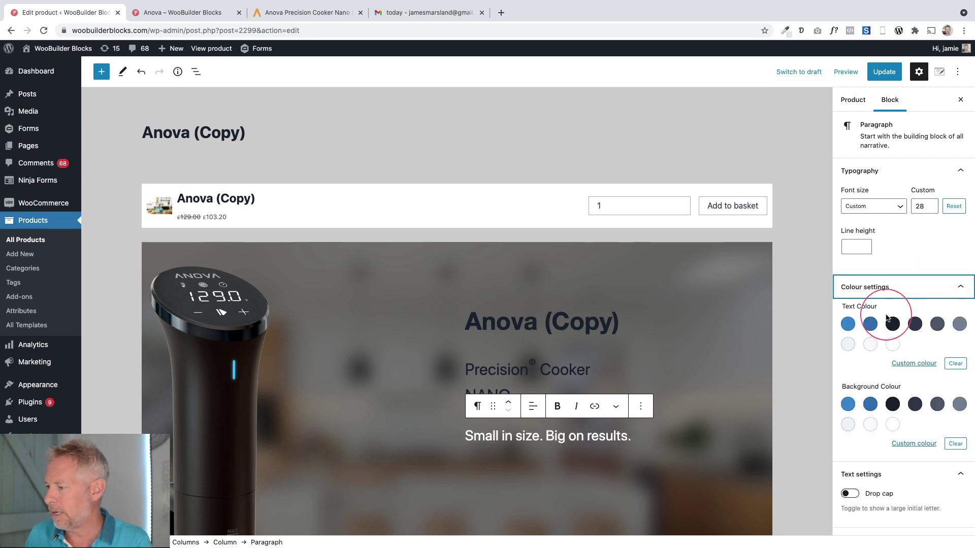
{"action": "left_click", "coordinate": [279, 145]}
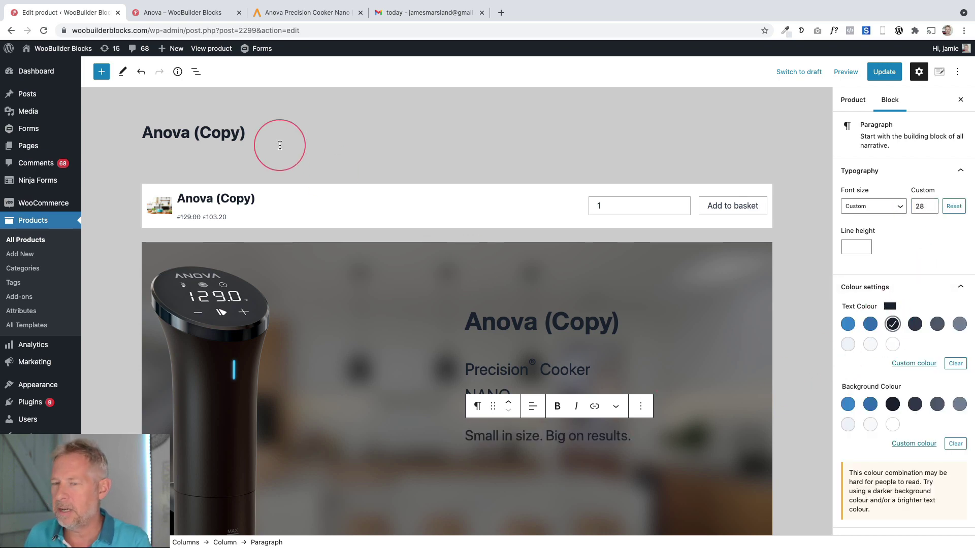
- Following the finished page, insert a WooBuilder: Product price block below the tagline and make its text near-black
{"action": "left_click", "coordinate": [205, 14]}
{"action": "left_click", "coordinate": [93, 22]}
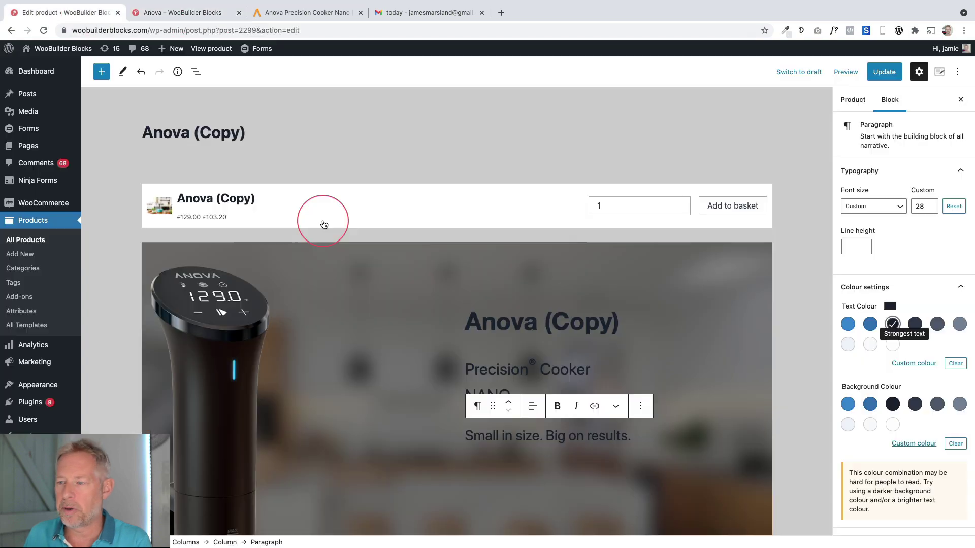
{"action": "left_click", "coordinate": [637, 437]}
{"action": "key", "text": "Return"}
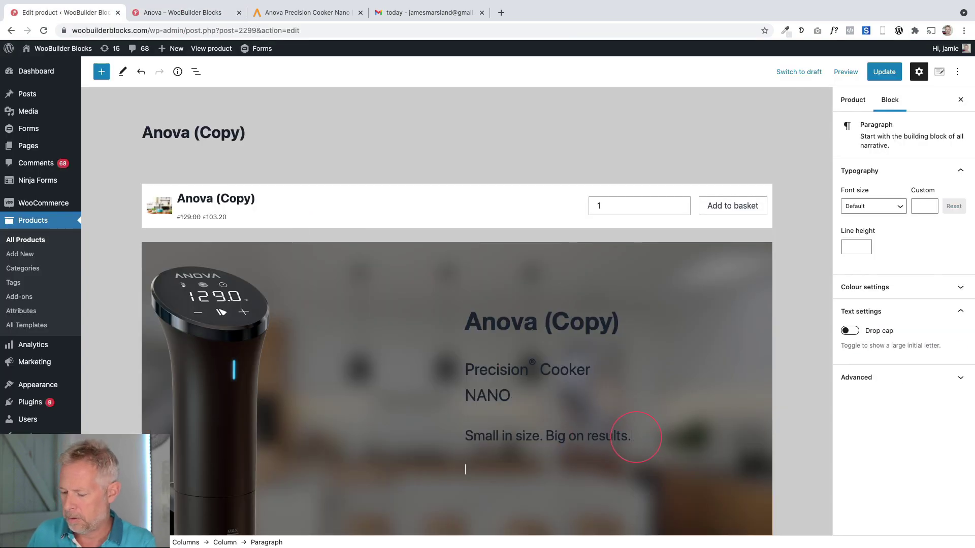
{"action": "type", "text": "/woobuilder"}
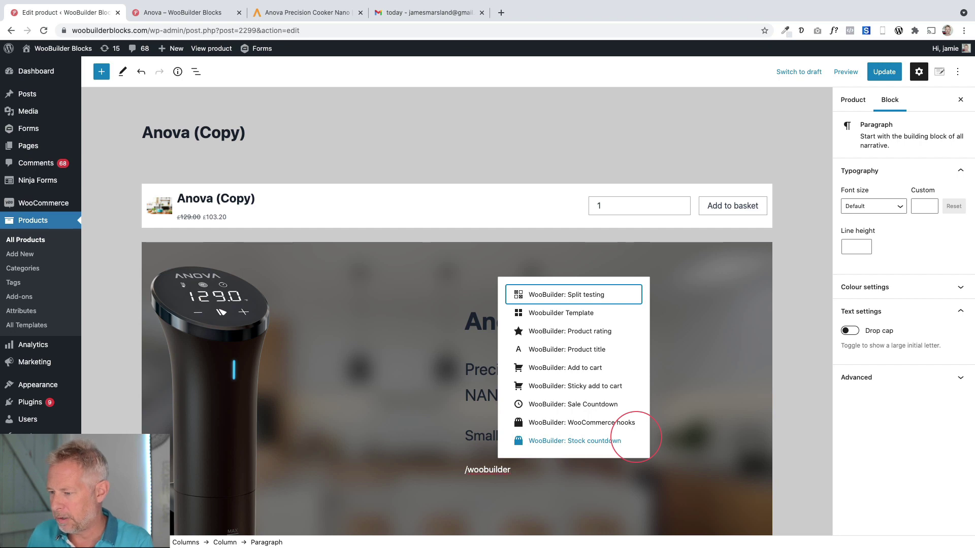
{"action": "type", "text": ":"}
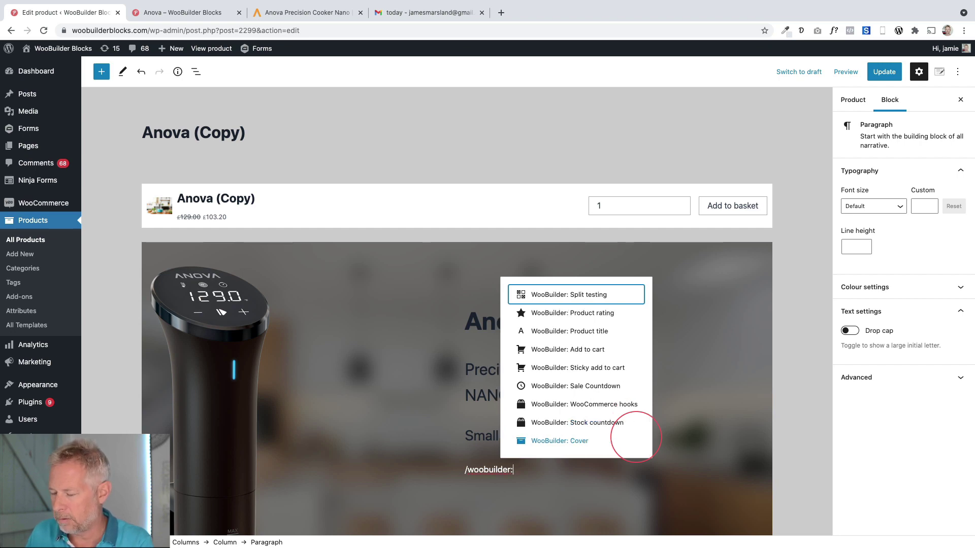
{"action": "type", "text": "product"}
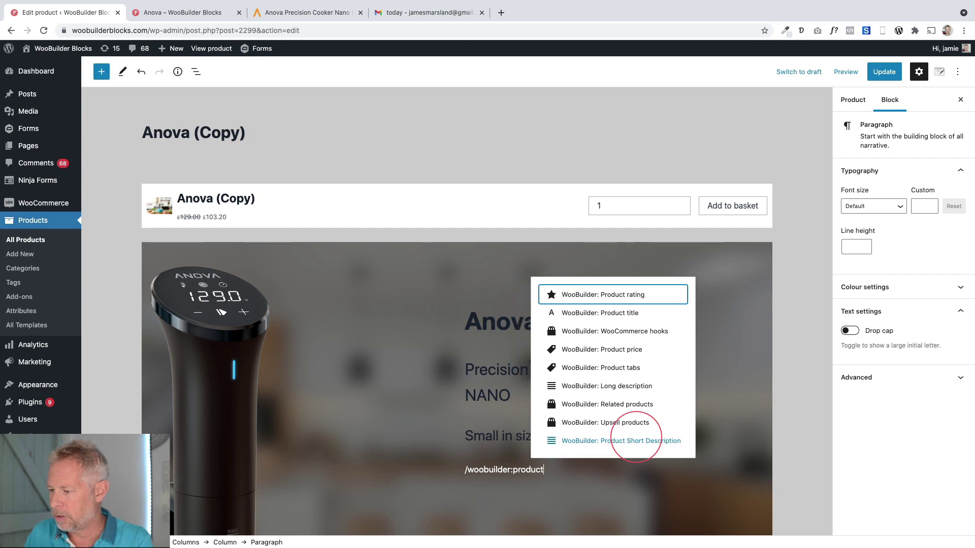
{"action": "left_click", "coordinate": [643, 348]}
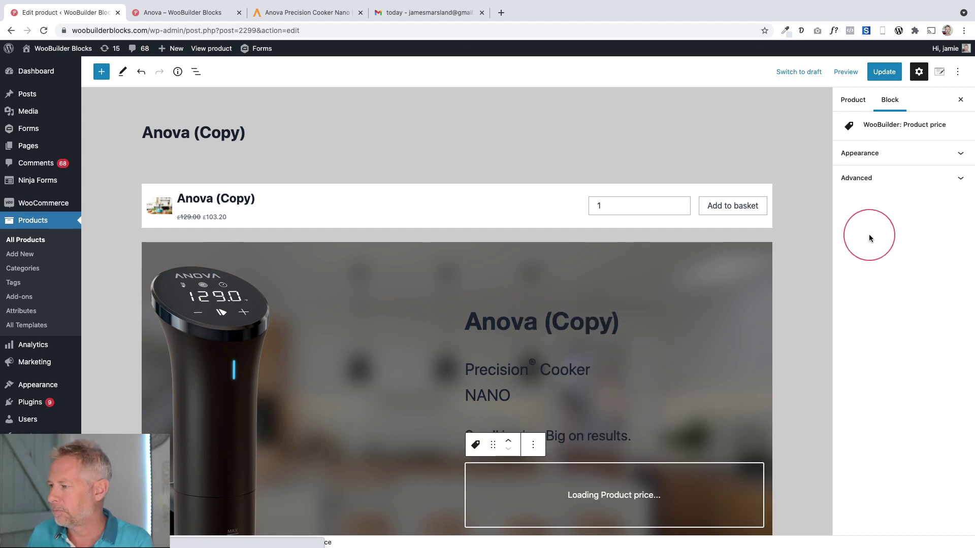
{"action": "left_click", "coordinate": [893, 155]}
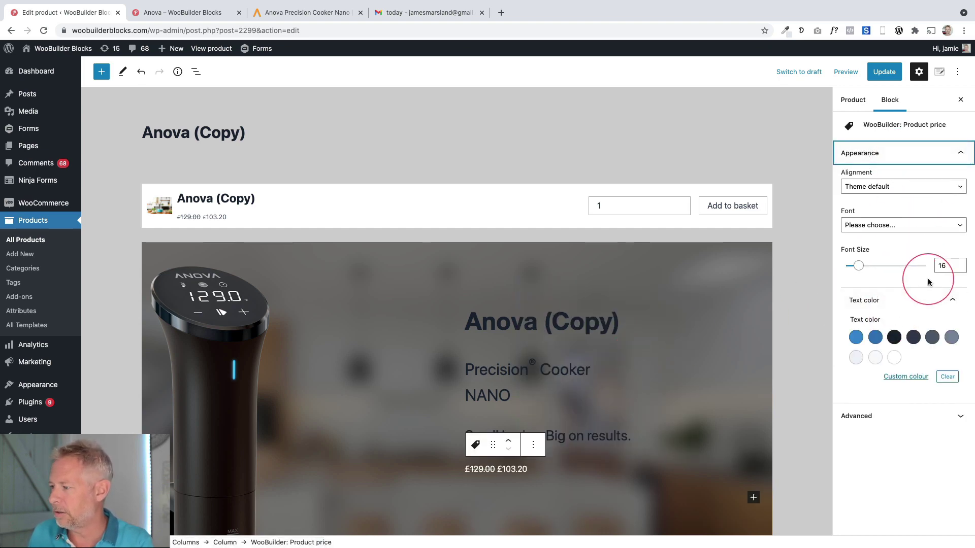
{"action": "left_click", "coordinate": [895, 338]}
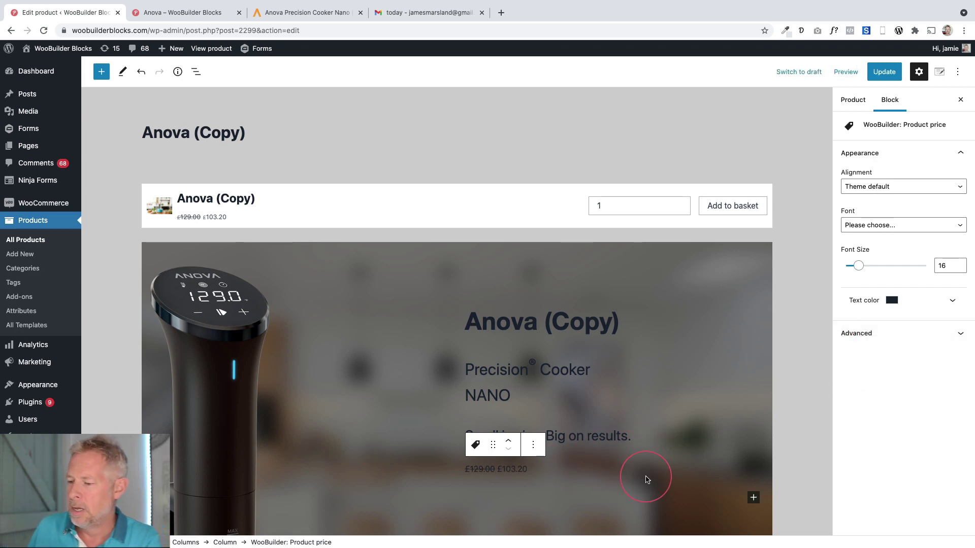
- Insert a WooBuilder: Add to cart block below the product price in the cover's second column
{"action": "left_click", "coordinate": [753, 498]}
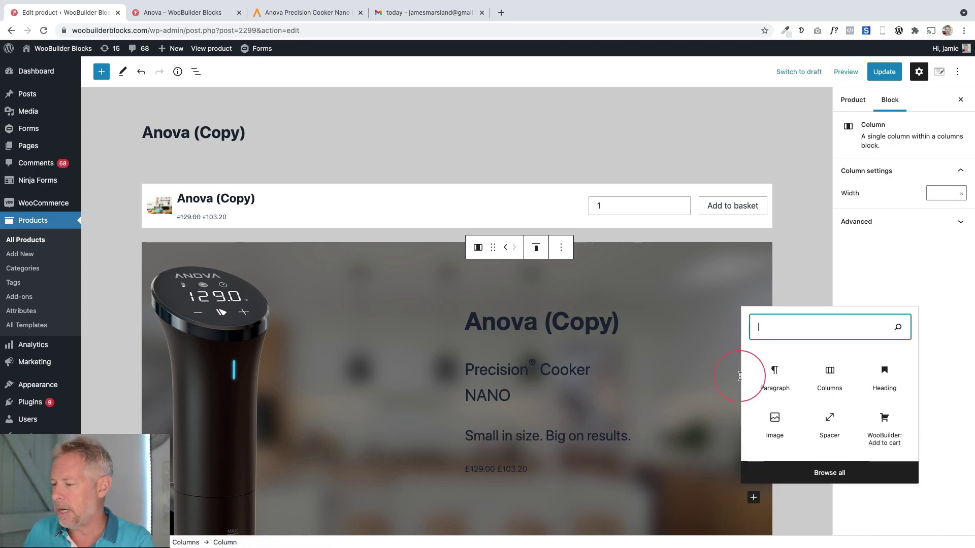
{"action": "type", "text": "a"}
{"action": "key", "text": "BackSpace"}
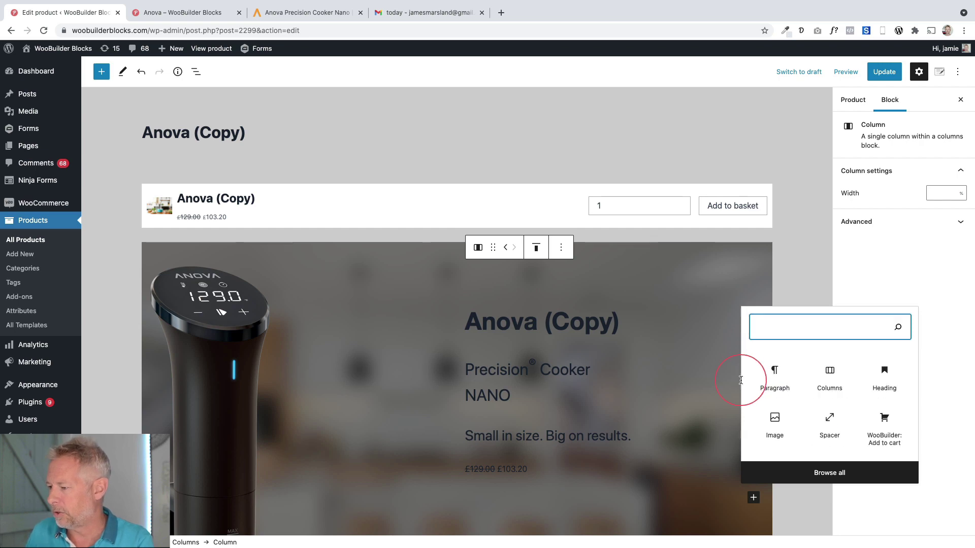
{"action": "left_click", "coordinate": [903, 430]}
{"action": "scroll", "coordinate": [560, 353], "scroll_direction": "up", "scroll_amount": 3}
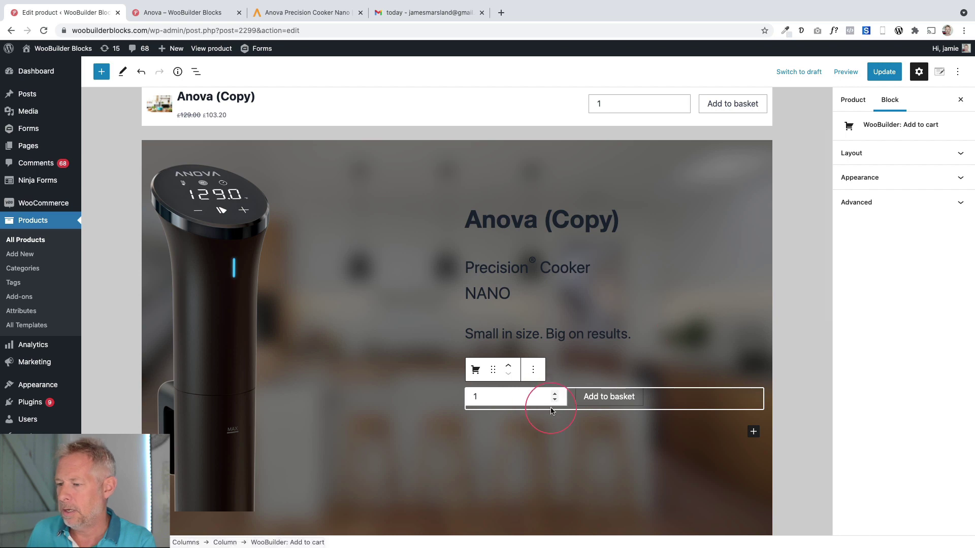
- Give the cover's Add to cart block the outlined button and input layout and near-black text
{"action": "left_click", "coordinate": [881, 153]}
{"action": "left_click_drag", "start_coordinate": [939, 178], "coordinate": [846, 174]}
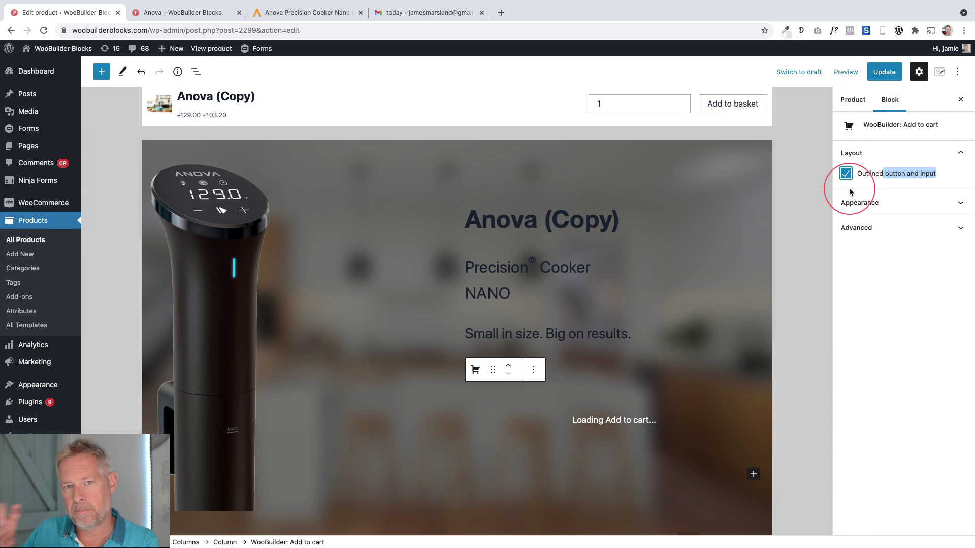
{"action": "left_click", "coordinate": [877, 205]}
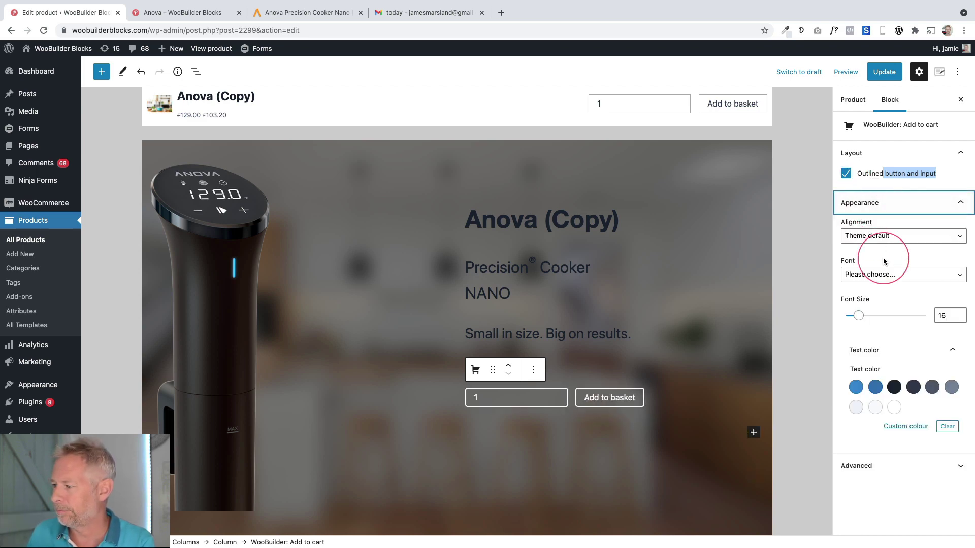
{"action": "left_click", "coordinate": [892, 387]}
{"action": "left_click", "coordinate": [714, 357]}
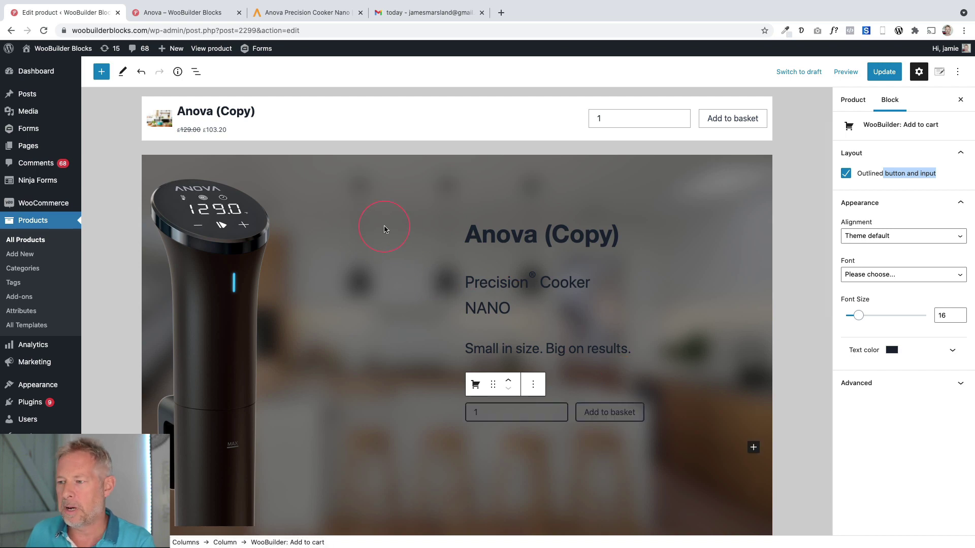
- Make the kitchen cover block full width with an overlay opacity of 0, and update the product
{"action": "left_click", "coordinate": [277, 166]}
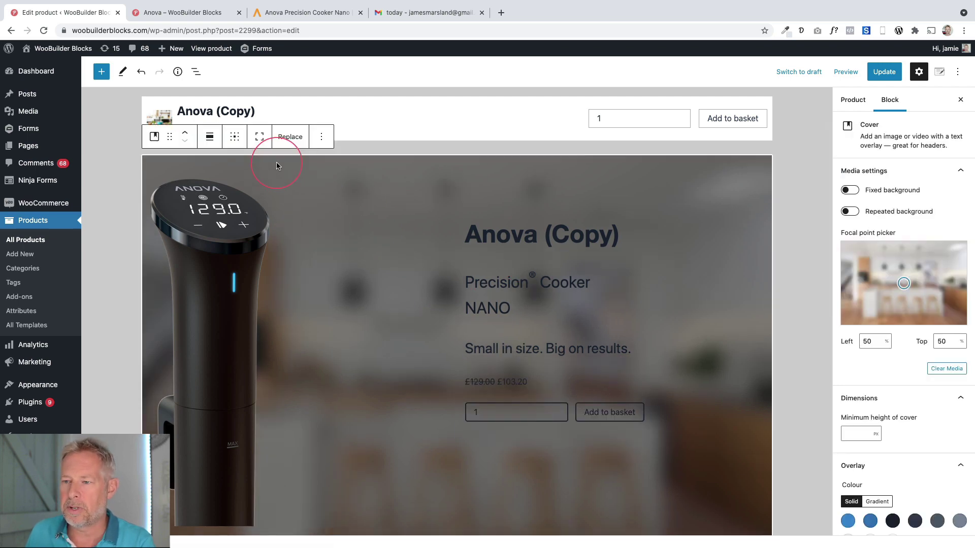
{"action": "left_click", "coordinate": [204, 139]}
{"action": "left_click", "coordinate": [229, 241]}
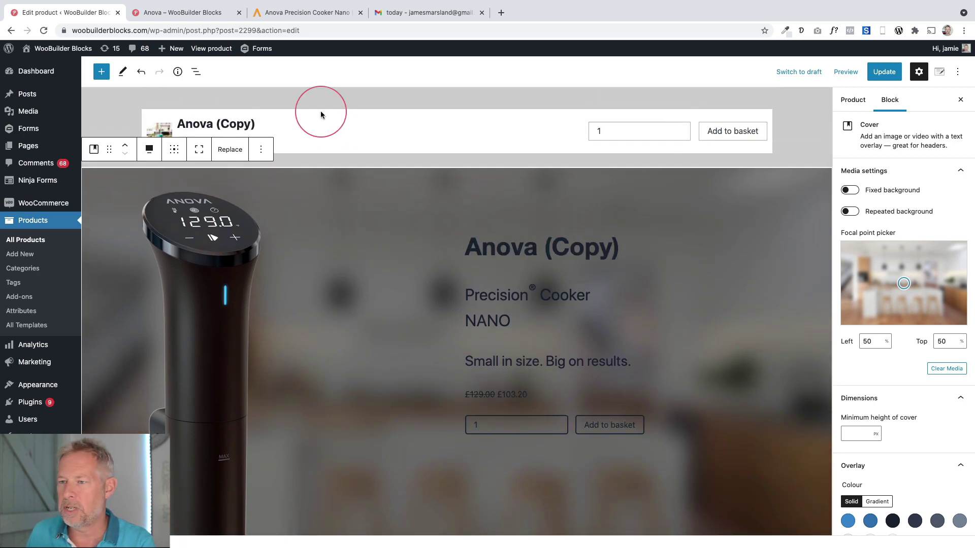
{"action": "scroll", "coordinate": [881, 380], "scroll_direction": "down", "scroll_amount": 3}
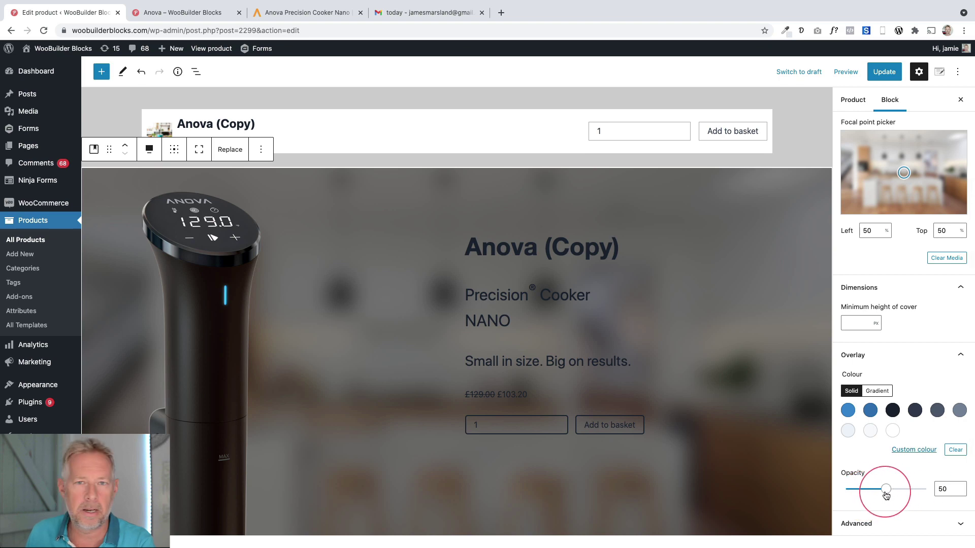
{"action": "left_click_drag", "start_coordinate": [885, 492], "coordinate": [840, 499]}
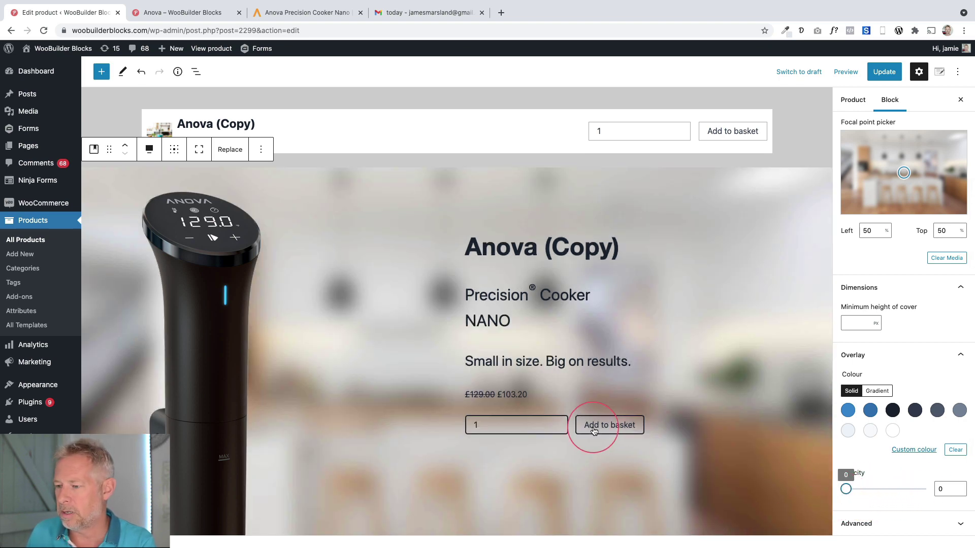
{"action": "left_click", "coordinate": [885, 72]}
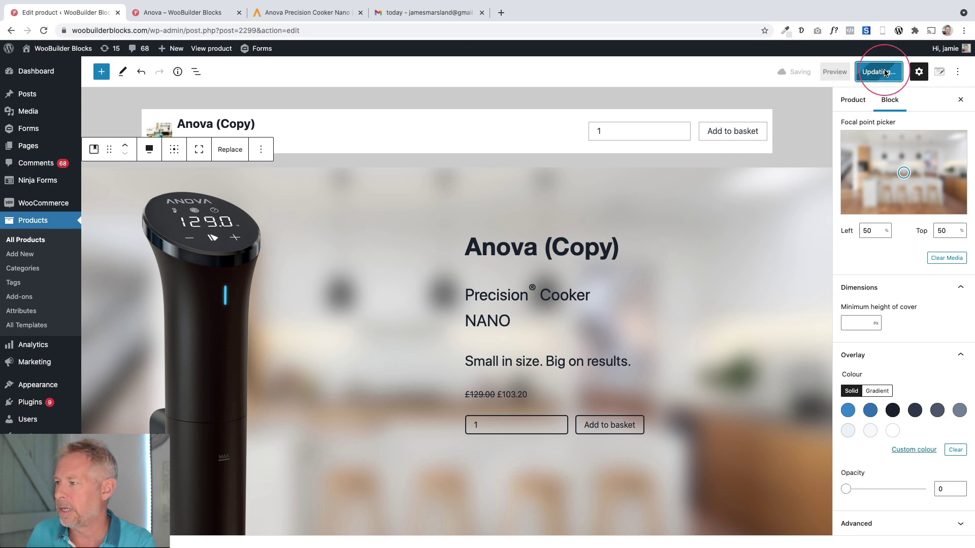
- View the live Anova (Copy) product page and compare its hero section with the finished Anova page
{"action": "left_click", "coordinate": [204, 51]}
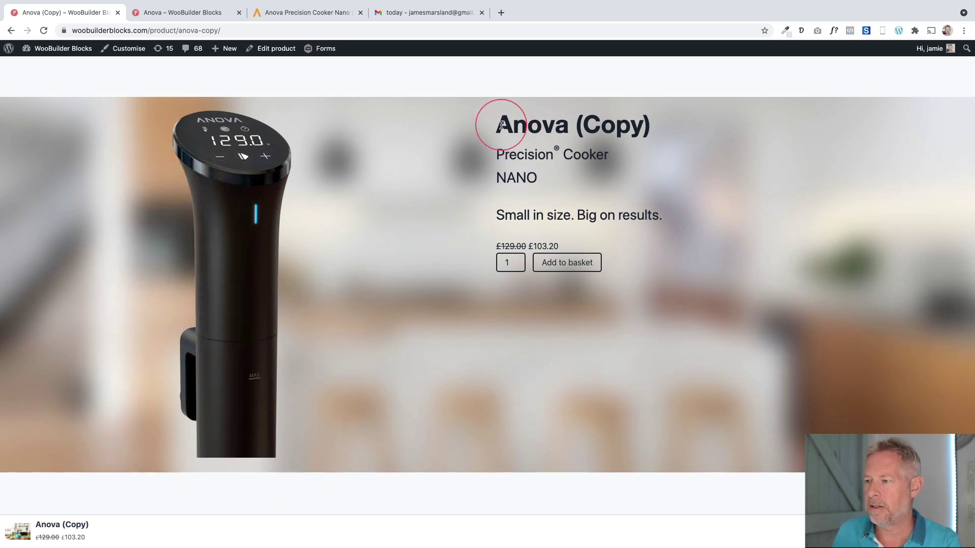
{"action": "left_click_drag", "start_coordinate": [501, 125], "coordinate": [654, 209]}
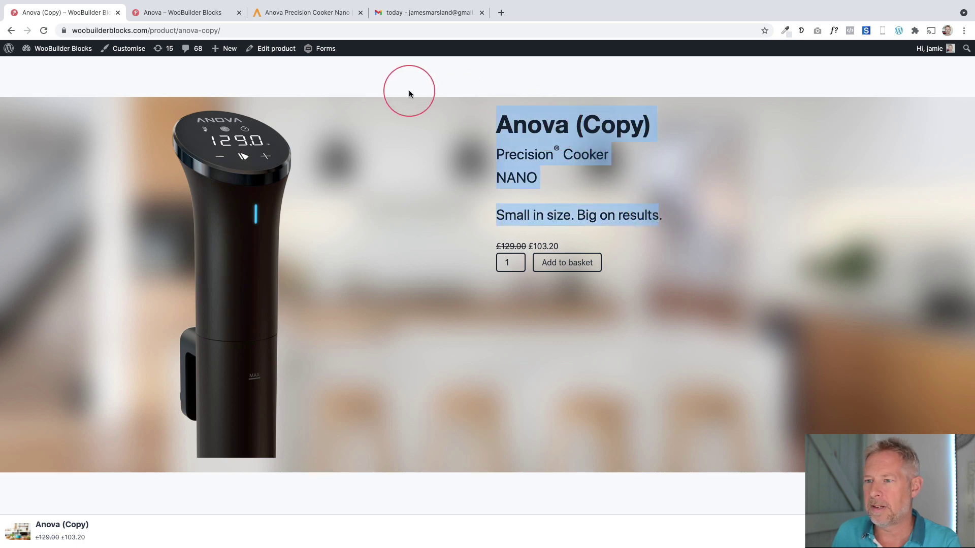
{"action": "left_click", "coordinate": [183, 12]}
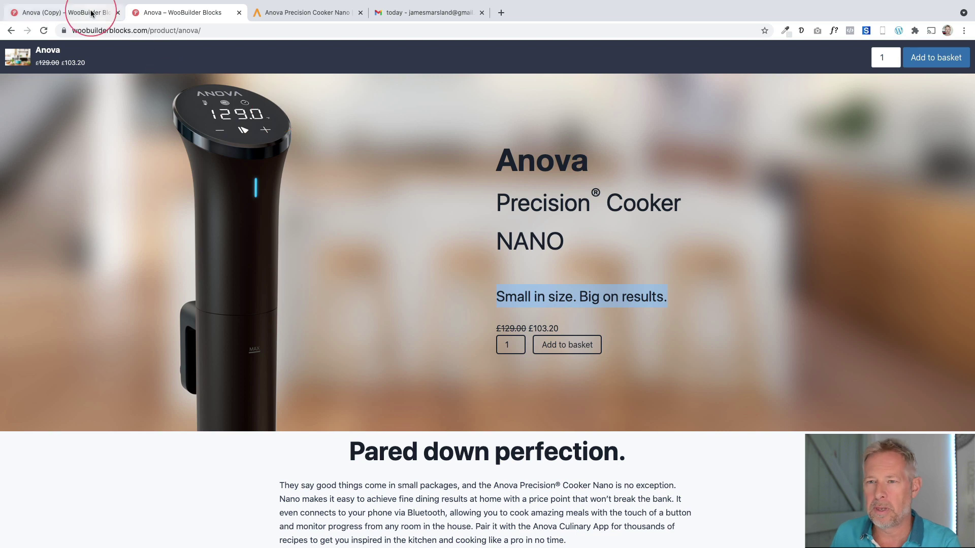
{"action": "left_click", "coordinate": [65, 12]}
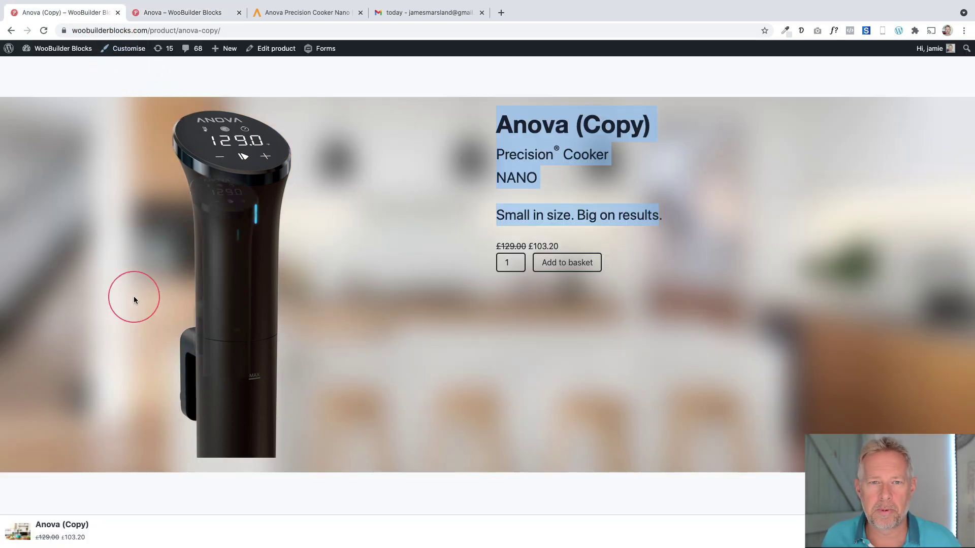
- In the site's Additional CSS, shorten the selector .wp-block-columns.anova to .wp-block-columns, publish the change and leave the customiser
{"action": "left_click", "coordinate": [120, 50]}
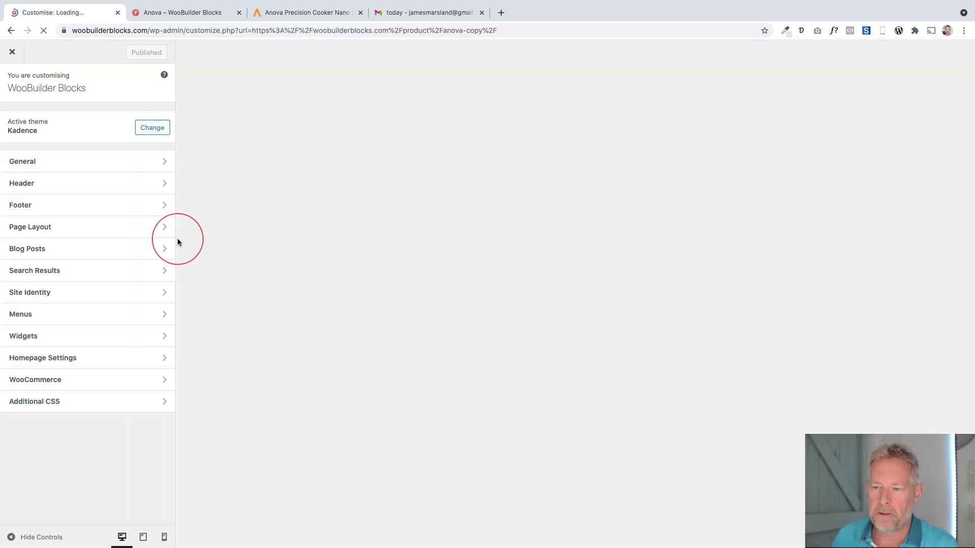
{"action": "left_click", "coordinate": [113, 406]}
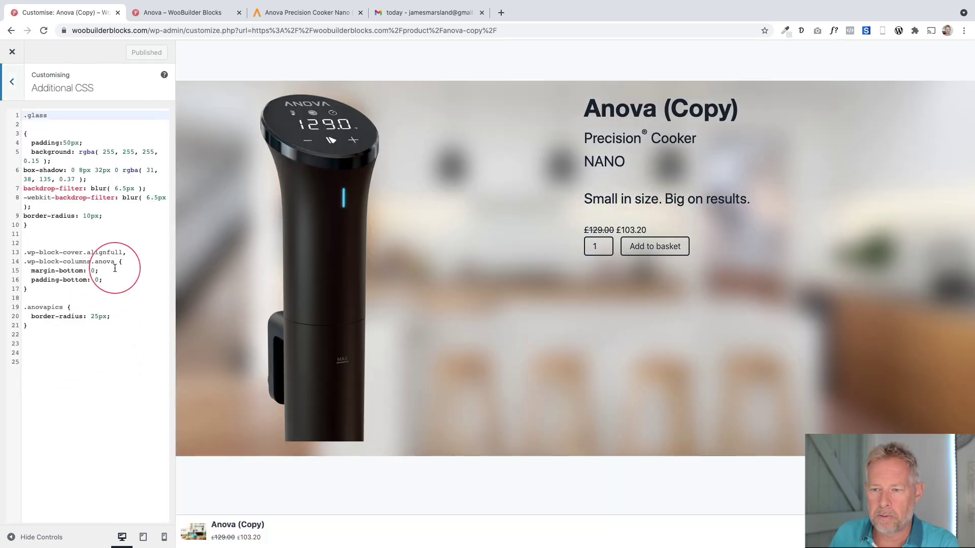
{"action": "left_click", "coordinate": [115, 262]}
{"action": "key", "text": "BackSpace"}
{"action": "key", "text": "BackSpace"}
{"action": "key", "text": "BackSpace"}
{"action": "key", "text": "BackSpace"}
{"action": "key", "text": "BackSpace"}
{"action": "key", "text": "BackSpace"}
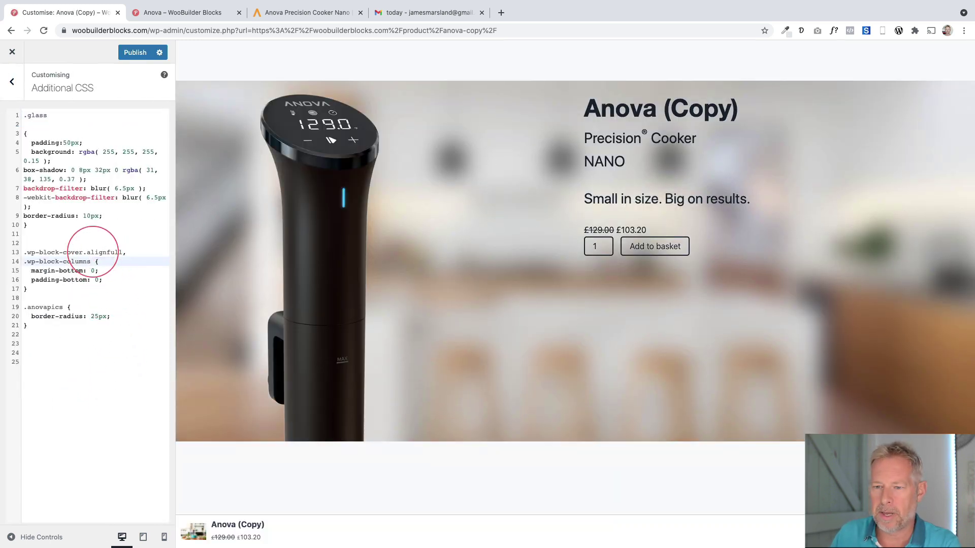
{"action": "left_click_drag", "start_coordinate": [29, 290], "coordinate": [23, 252]}
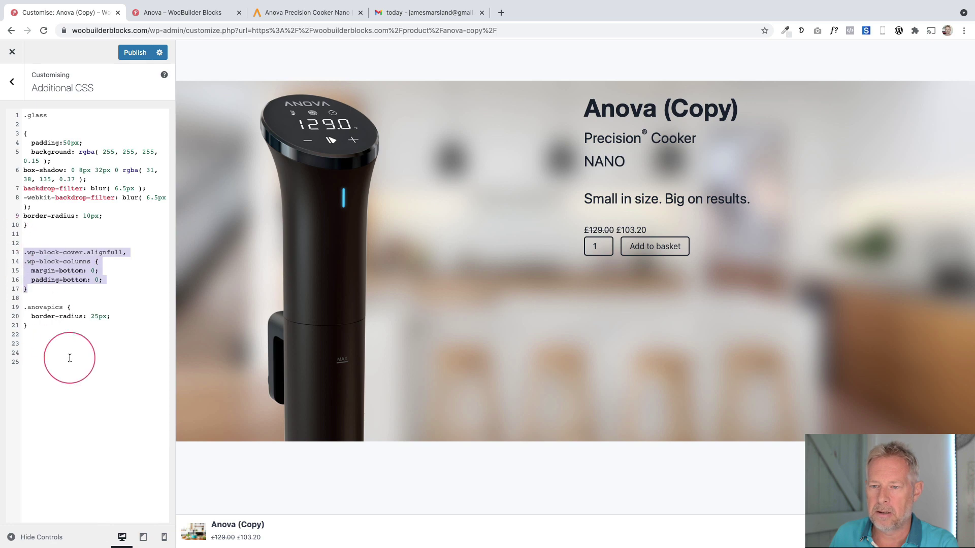
{"action": "left_click", "coordinate": [135, 52]}
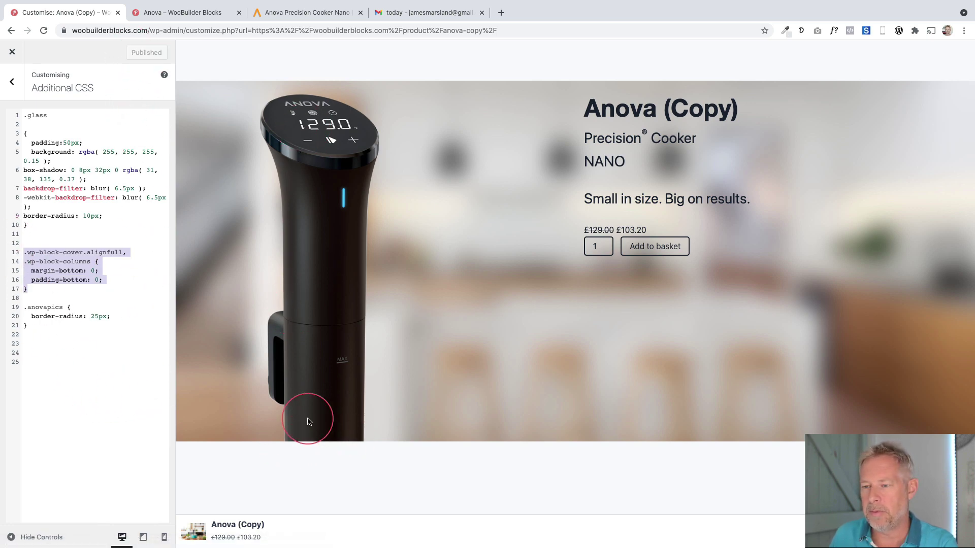
{"action": "left_click", "coordinate": [13, 54]}
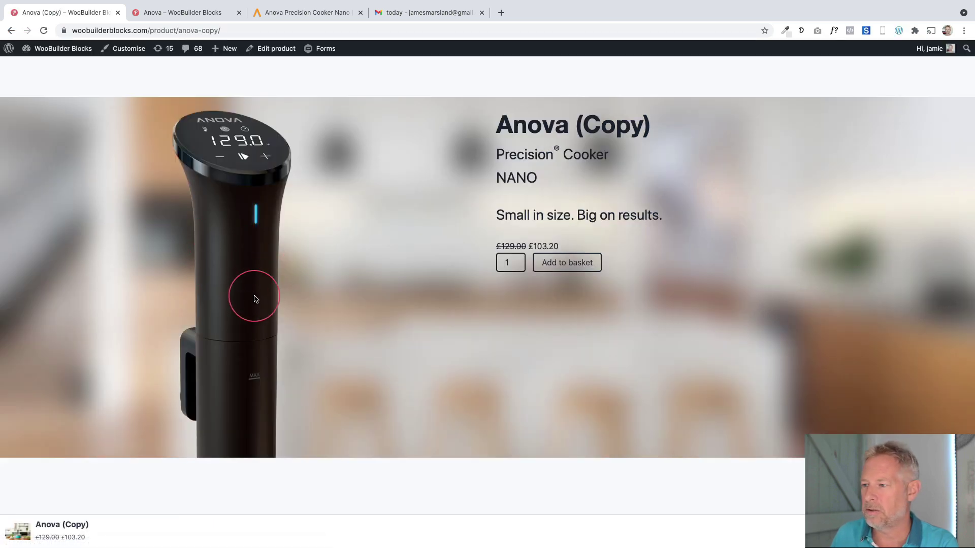
- Reopen the Anova (Copy) product for editing and vertically align the cover's second column to the middle
{"action": "left_click", "coordinate": [274, 49]}
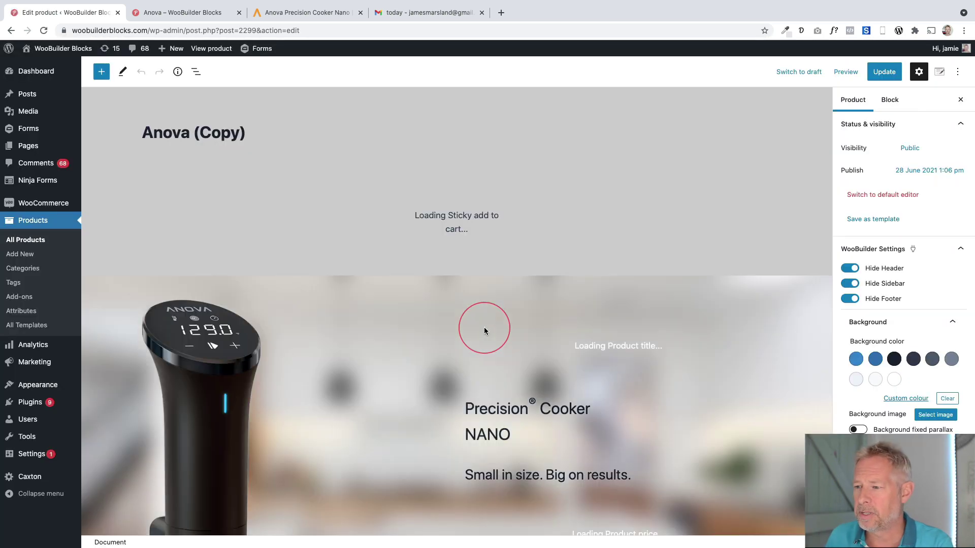
{"action": "scroll", "coordinate": [483, 337], "scroll_direction": "down", "scroll_amount": 5}
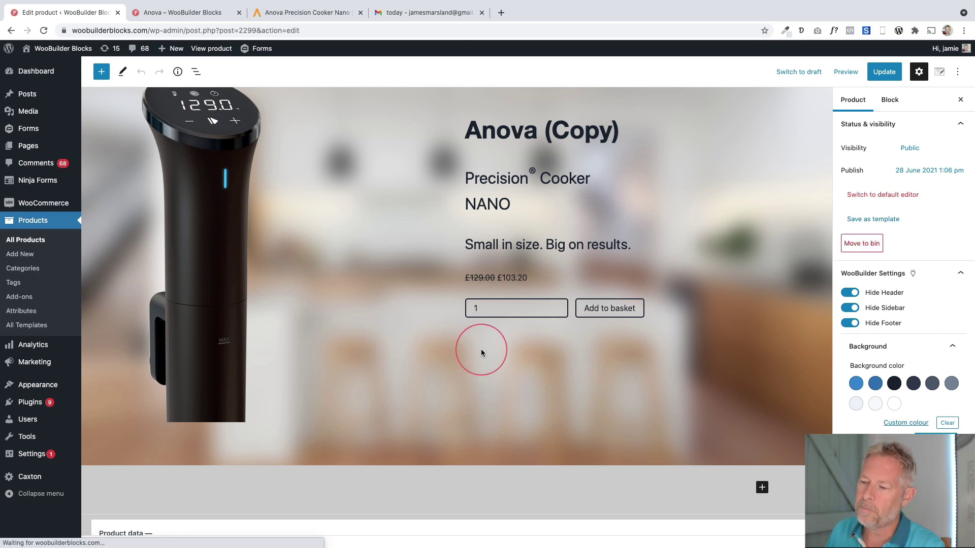
{"action": "left_click", "coordinate": [481, 350]}
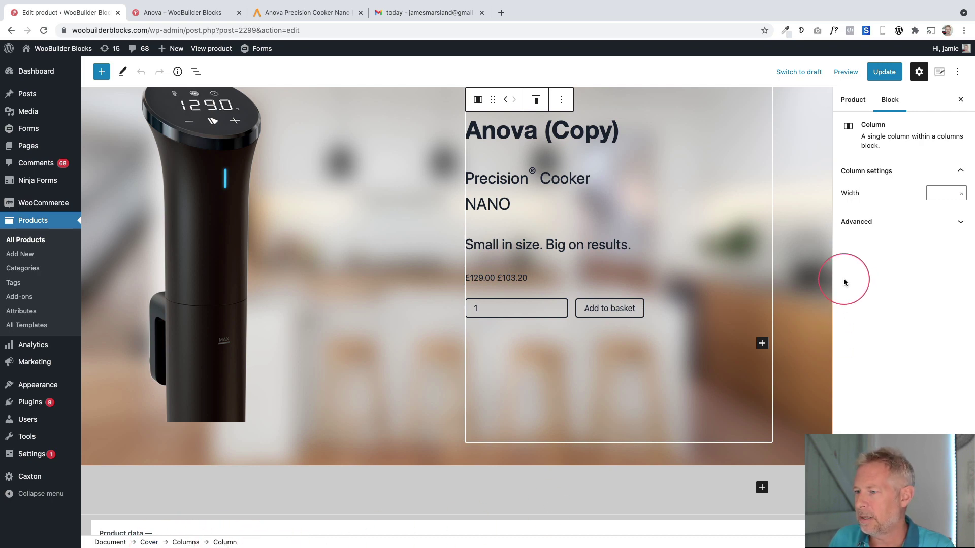
{"action": "left_click", "coordinate": [536, 100]}
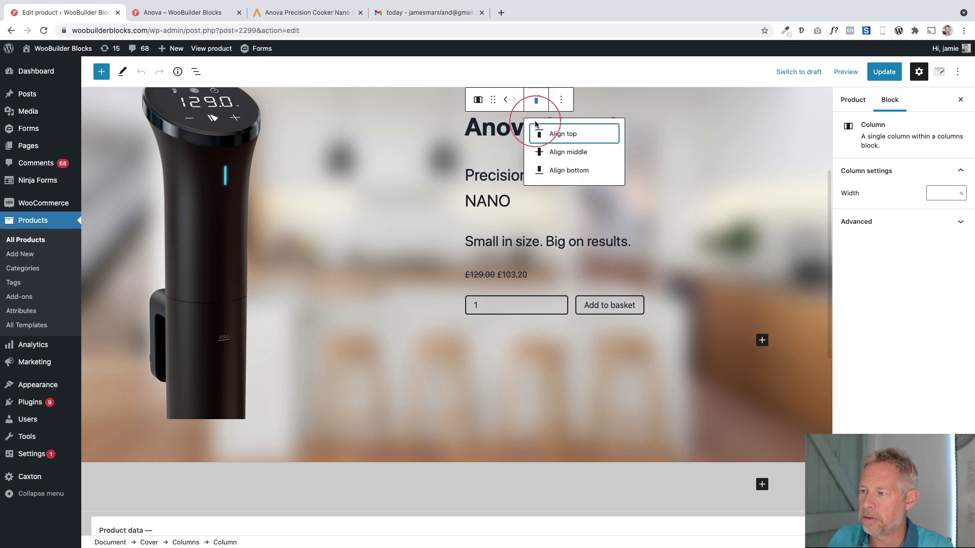
{"action": "left_click", "coordinate": [556, 155]}
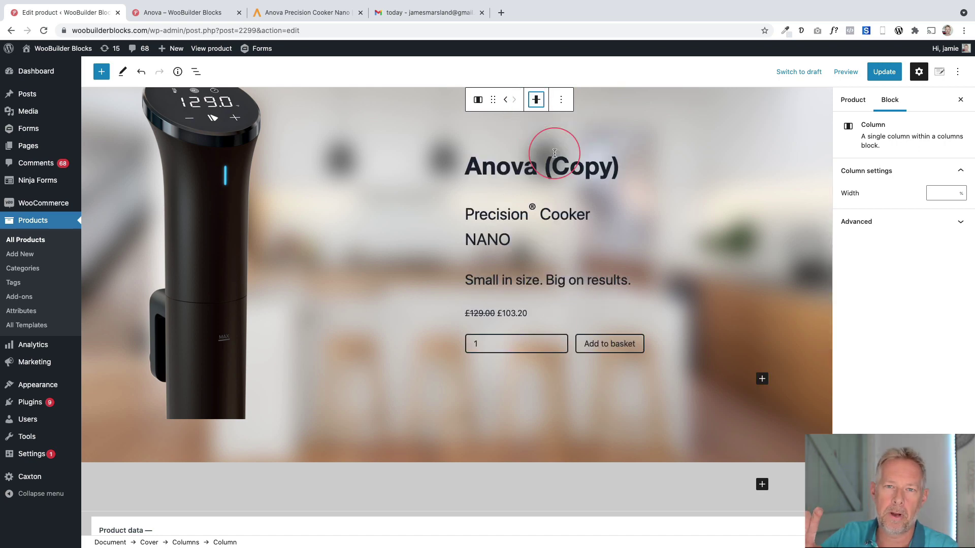
{"action": "scroll", "coordinate": [498, 261], "scroll_direction": "down", "scroll_amount": 3}
{"action": "scroll", "coordinate": [495, 258], "scroll_direction": "up", "scroll_amount": 4}
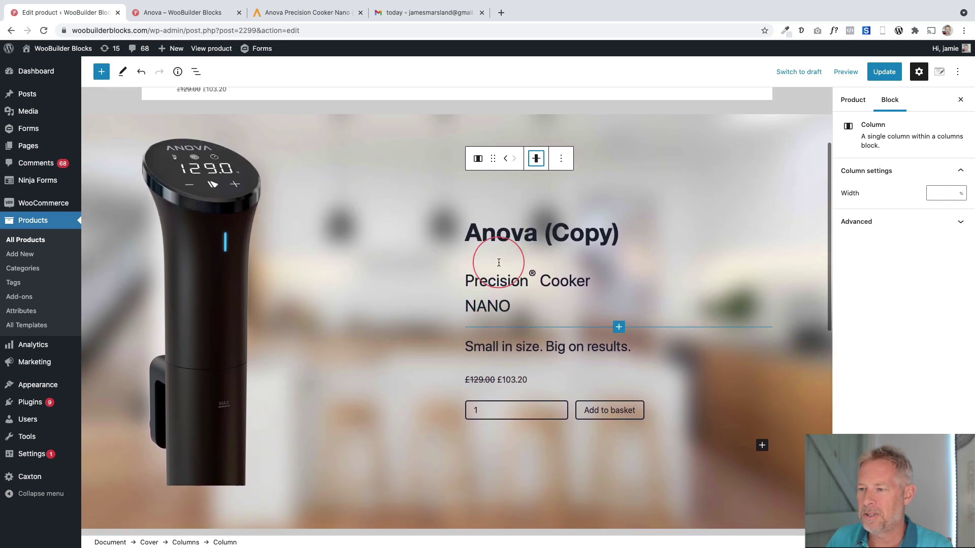
- Copy the "Pared down perfection." heading and the paragraph beneath it from the finished Anova page
{"action": "left_click", "coordinate": [199, 16]}
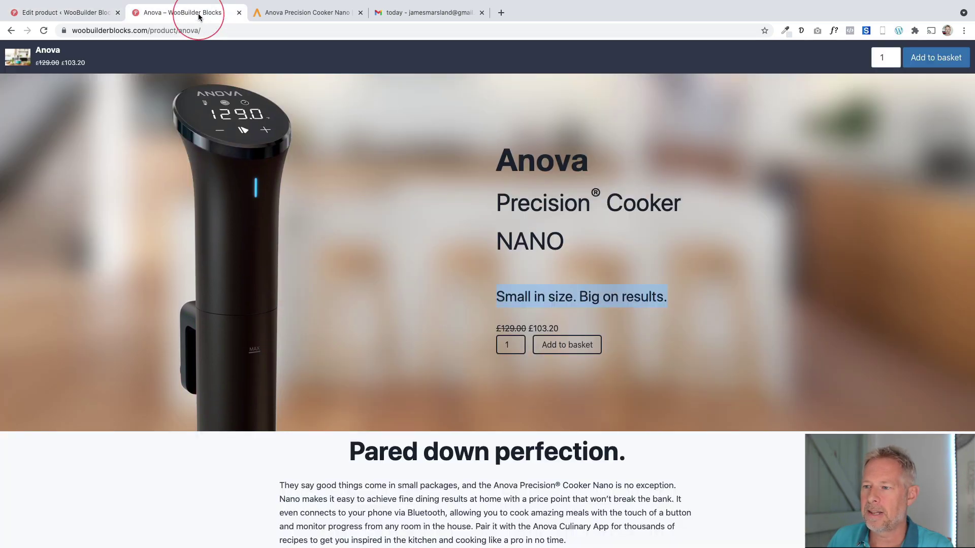
{"action": "scroll", "coordinate": [284, 279], "scroll_direction": "down", "scroll_amount": 7}
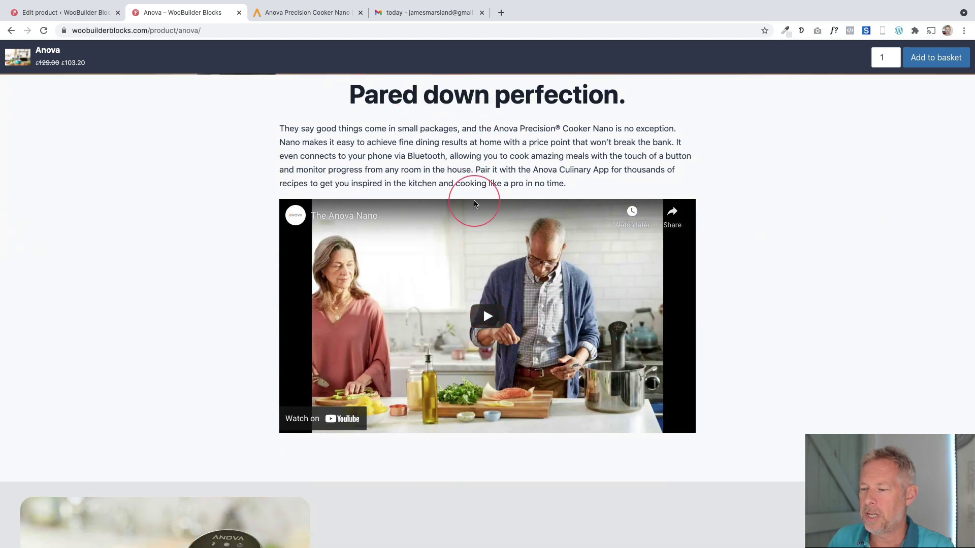
{"action": "left_click_drag", "start_coordinate": [356, 97], "coordinate": [585, 184]}
{"action": "key", "text": "super+c"}
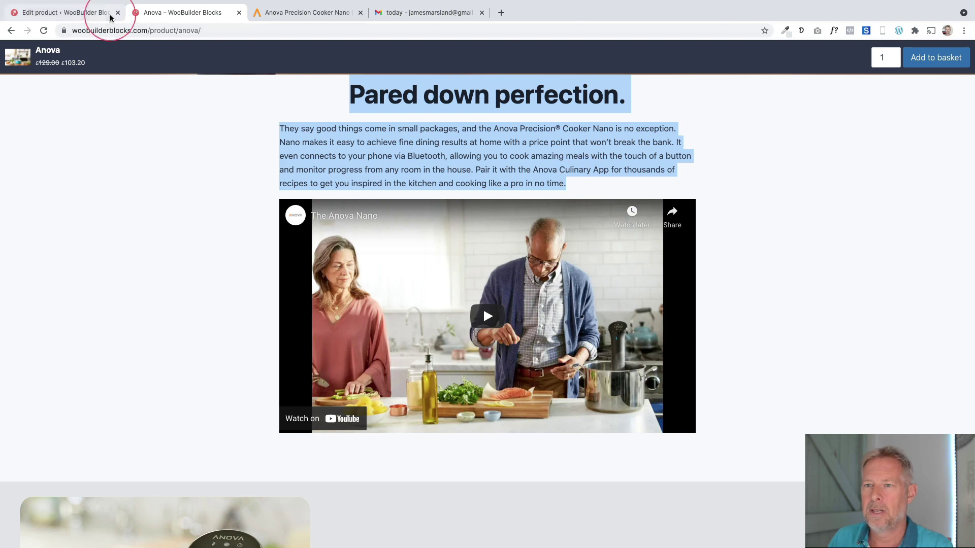
{"action": "scroll", "coordinate": [431, 109], "scroll_direction": "up", "scroll_amount": 2}
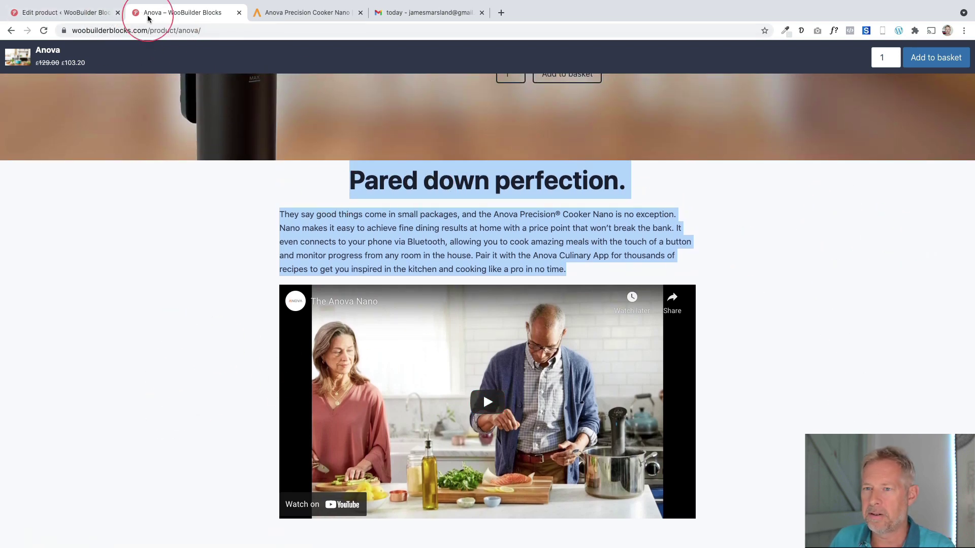
- Back in the product editor, insert a Columns block with the 33/33/33 layout below the cover
{"action": "left_click", "coordinate": [59, 13]}
{"action": "scroll", "coordinate": [621, 438], "scroll_direction": "down", "scroll_amount": 3}
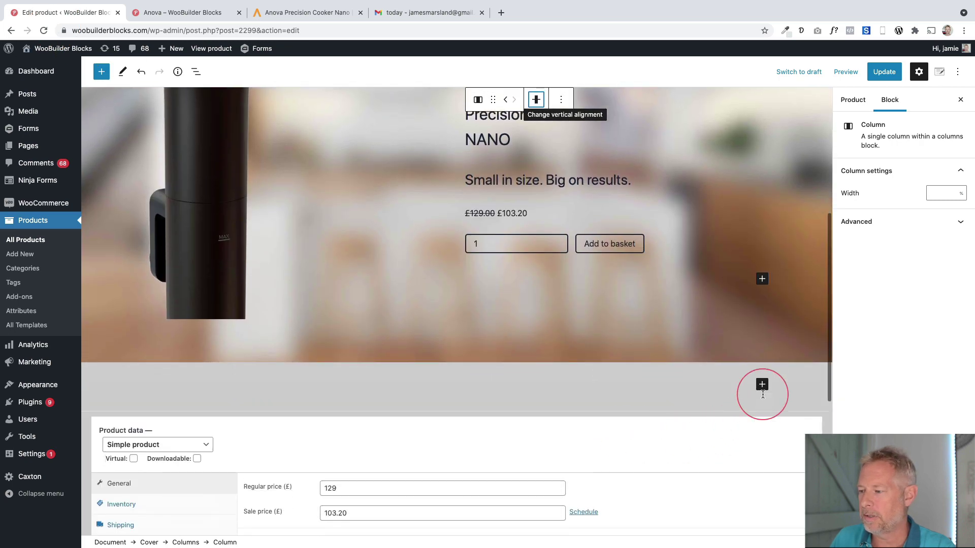
{"action": "left_click", "coordinate": [763, 384]}
{"action": "type", "text": "colu"}
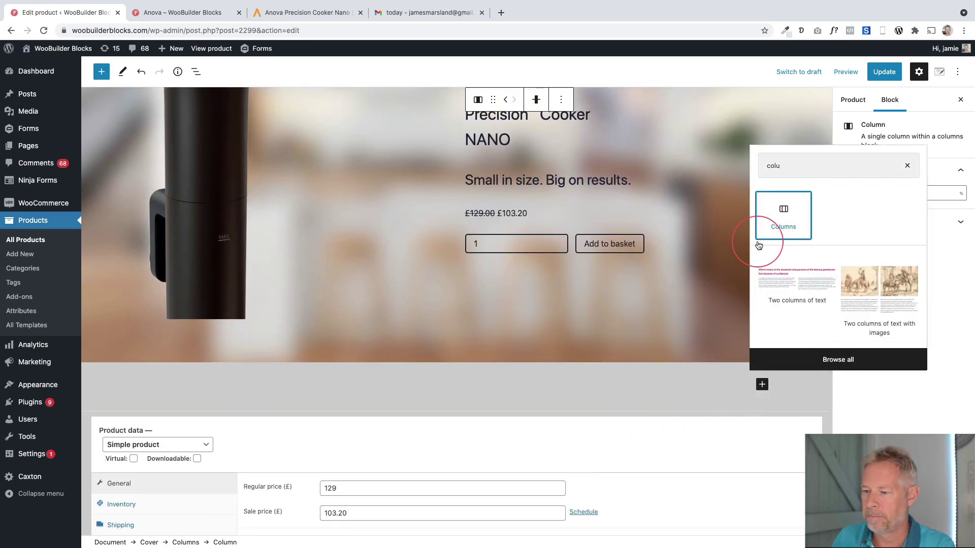
{"action": "left_click", "coordinate": [785, 212]}
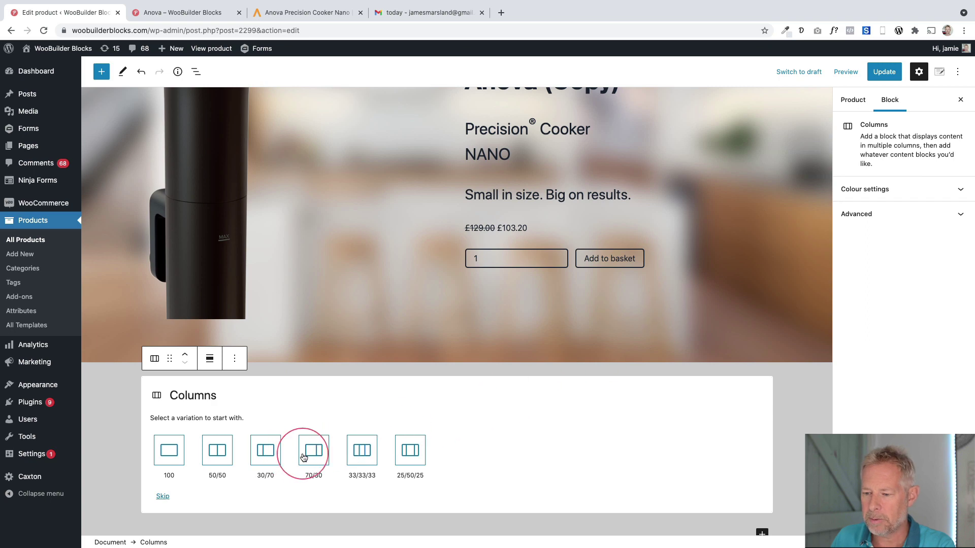
{"action": "left_click", "coordinate": [362, 450]}
- Paste the copied "Pared down perfection." heading and text into a paragraph block in the middle column
{"action": "left_click", "coordinate": [418, 388]}
{"action": "left_click", "coordinate": [398, 268]}
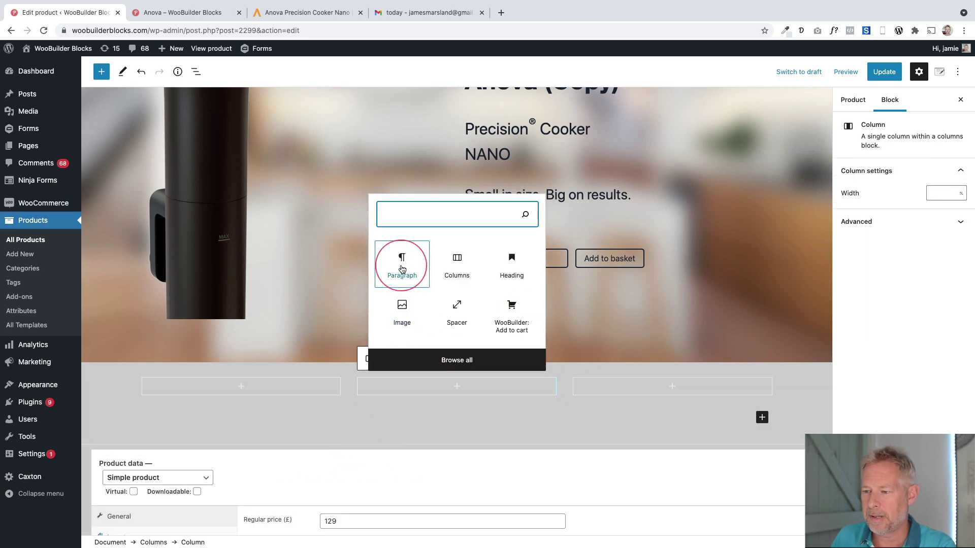
{"action": "key", "text": "super+v"}
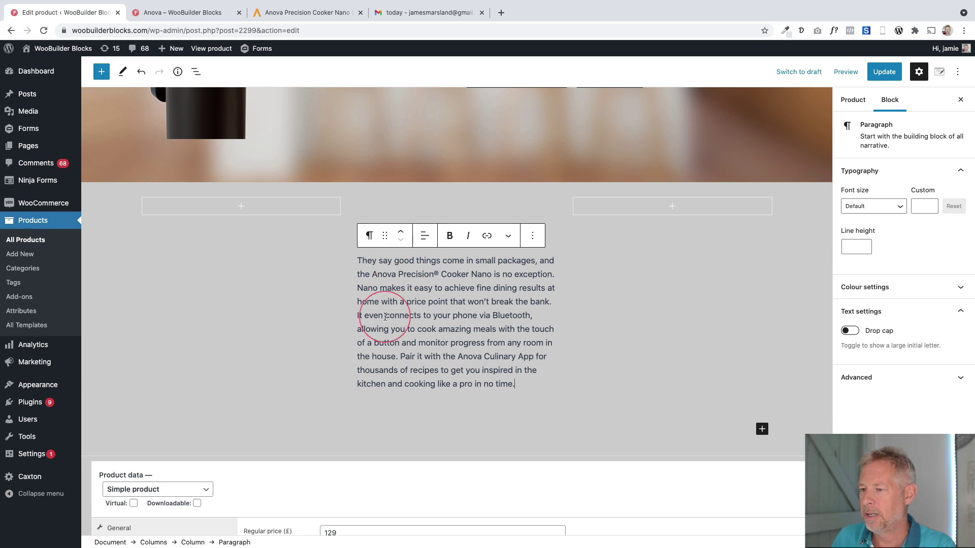
- Set the width of the middle column holding the "Pared down perfection." text to 66%
{"action": "left_click", "coordinate": [424, 412]}
{"action": "left_click", "coordinate": [435, 404]}
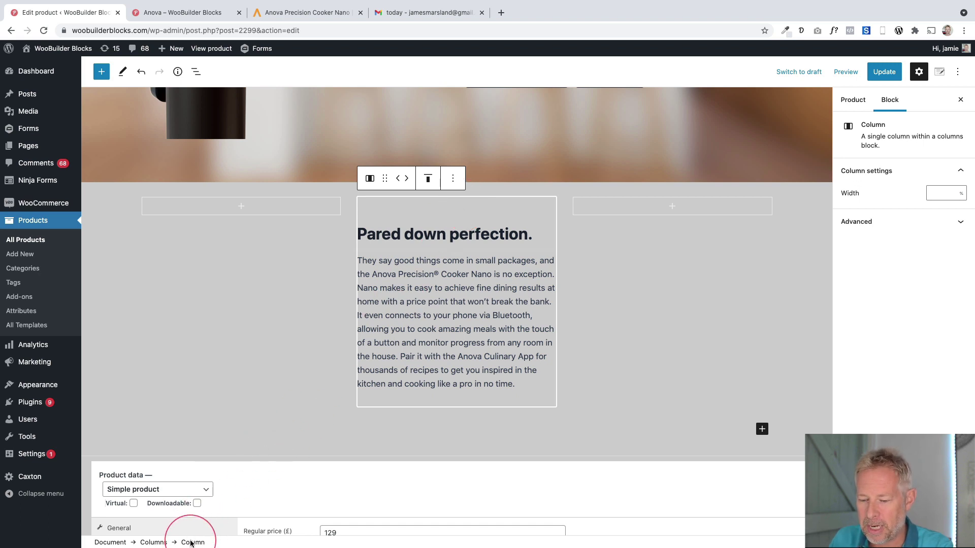
{"action": "left_click", "coordinate": [196, 71]}
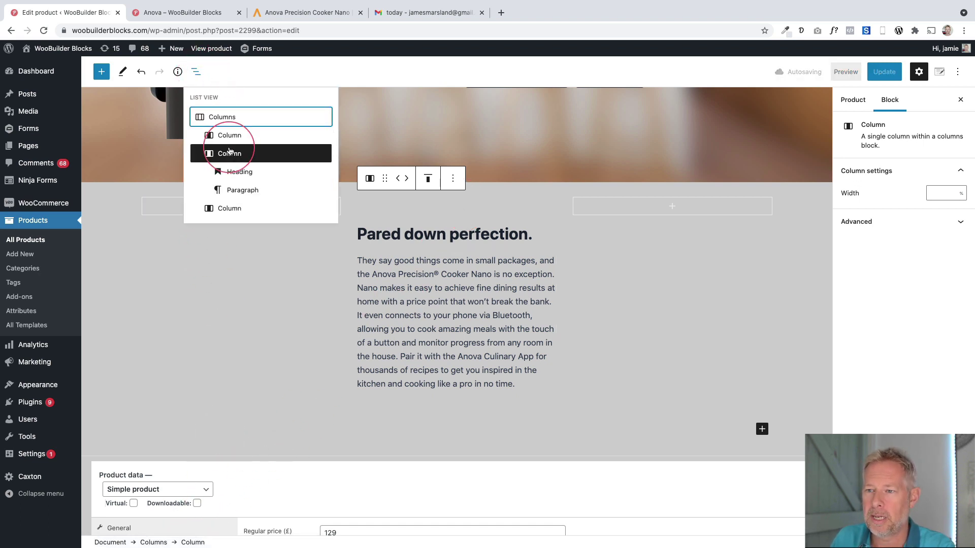
{"action": "left_click", "coordinate": [196, 72]}
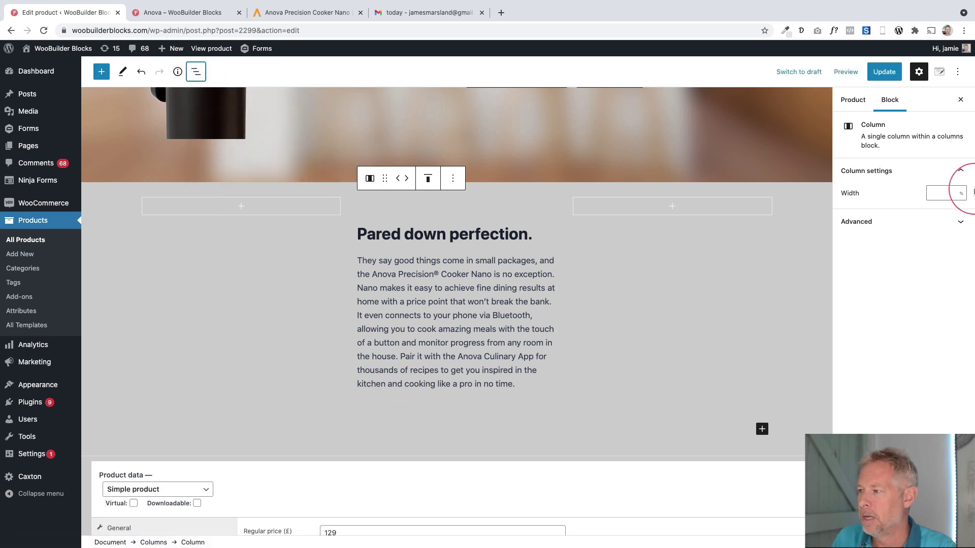
{"action": "type", "text": "66"}
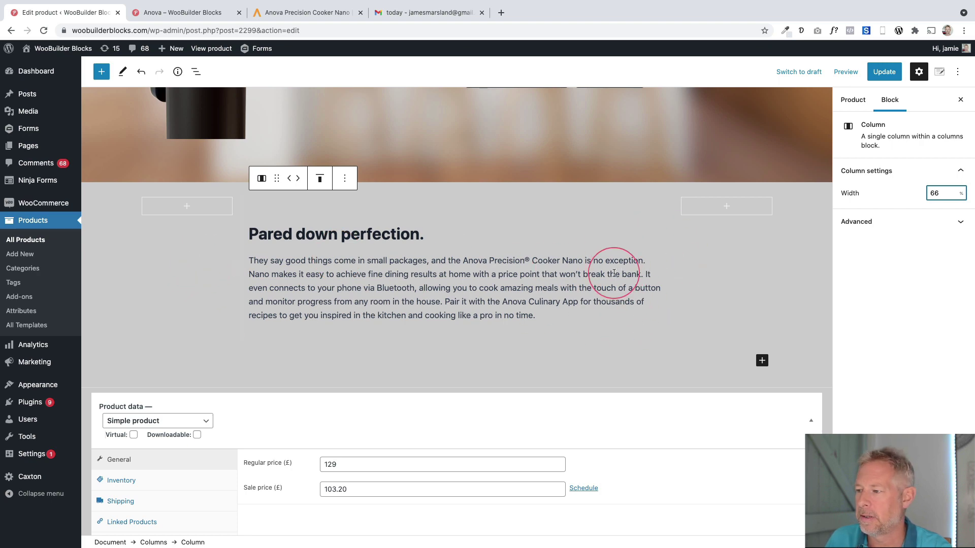
- Open the Anova Nano video from the finished Anova page on YouTube, pause it and copy its URL
{"action": "left_click", "coordinate": [188, 12]}
{"action": "scroll", "coordinate": [237, 264], "scroll_direction": "down", "scroll_amount": 3}
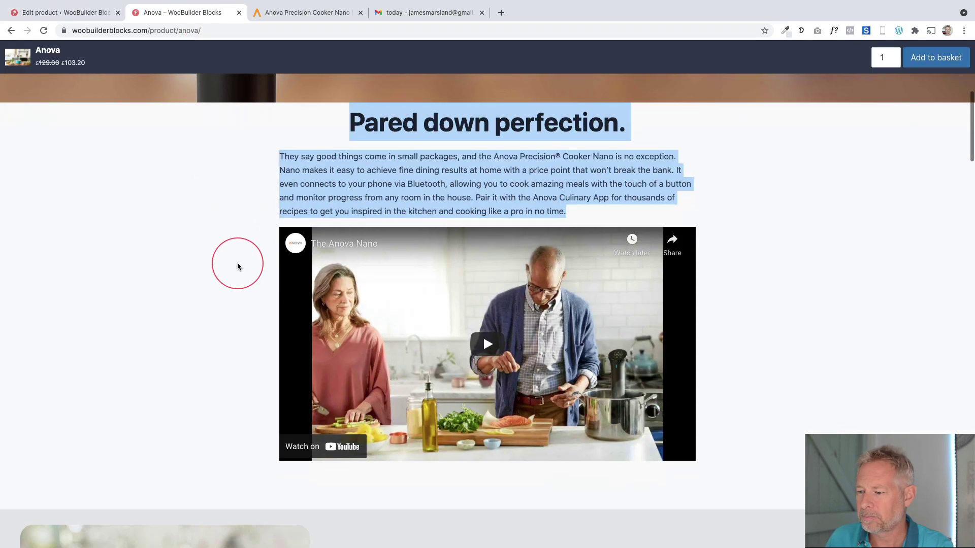
{"action": "left_click", "coordinate": [348, 425]}
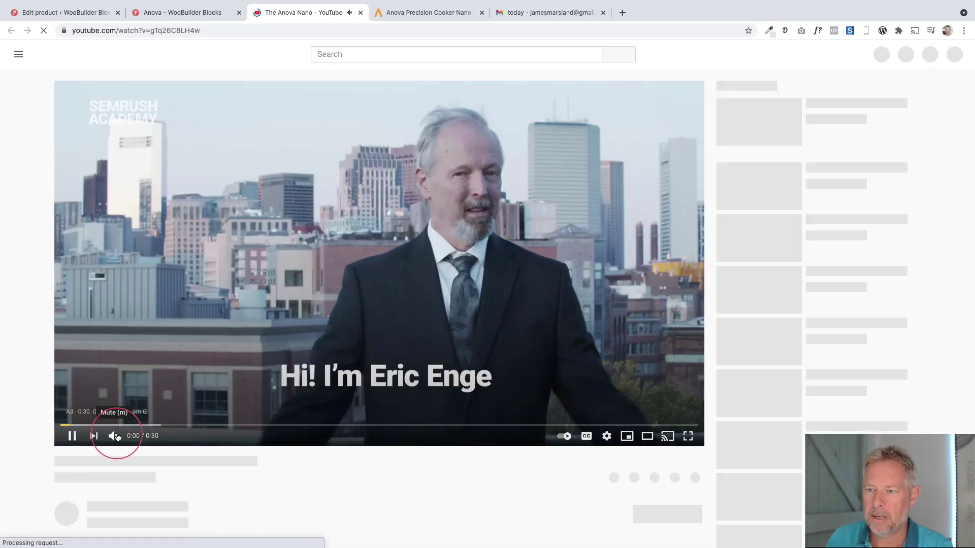
{"action": "left_click", "coordinate": [113, 436]}
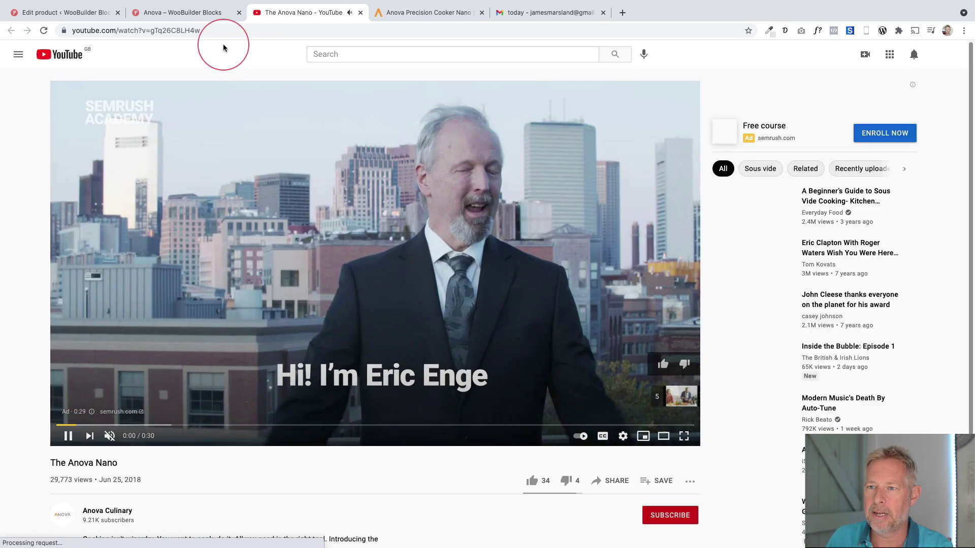
{"action": "left_click", "coordinate": [68, 435]}
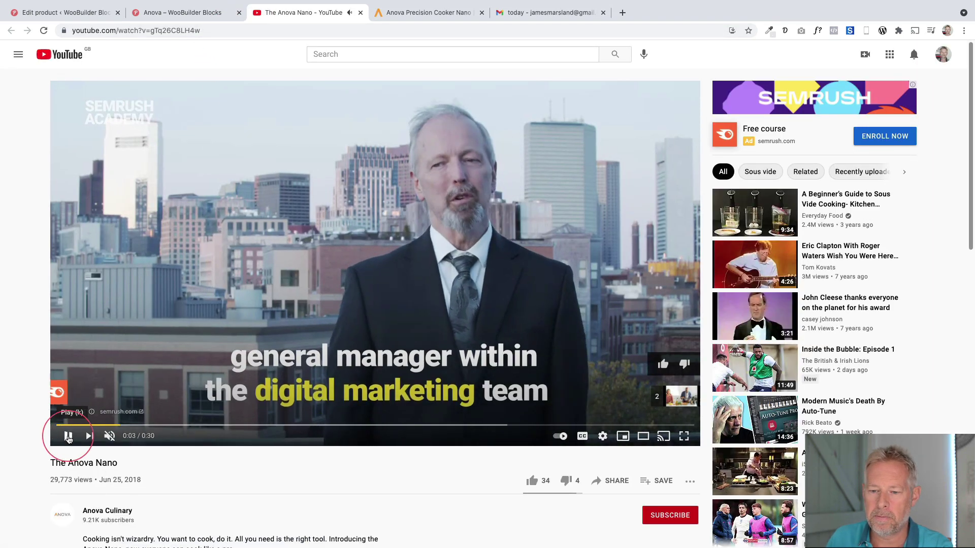
{"action": "left_click", "coordinate": [69, 30]}
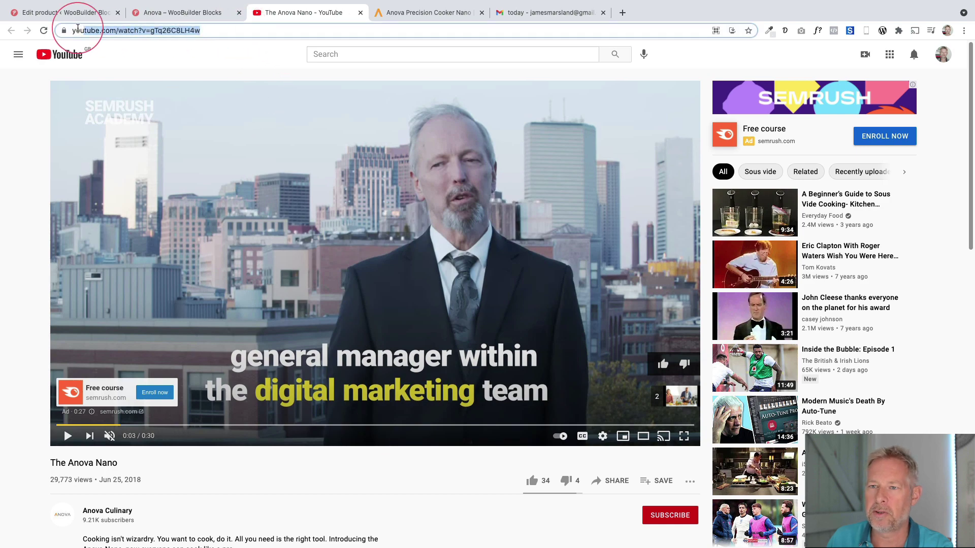
- Back in the product editor, embed the copied YouTube video below the paragraph in the middle column
{"action": "left_click", "coordinate": [162, 13]}
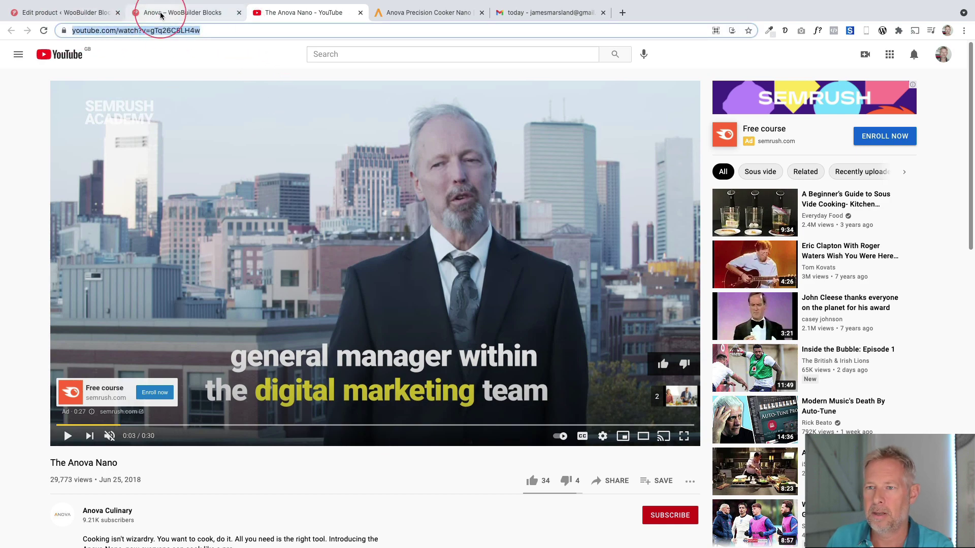
{"action": "left_click", "coordinate": [89, 13]}
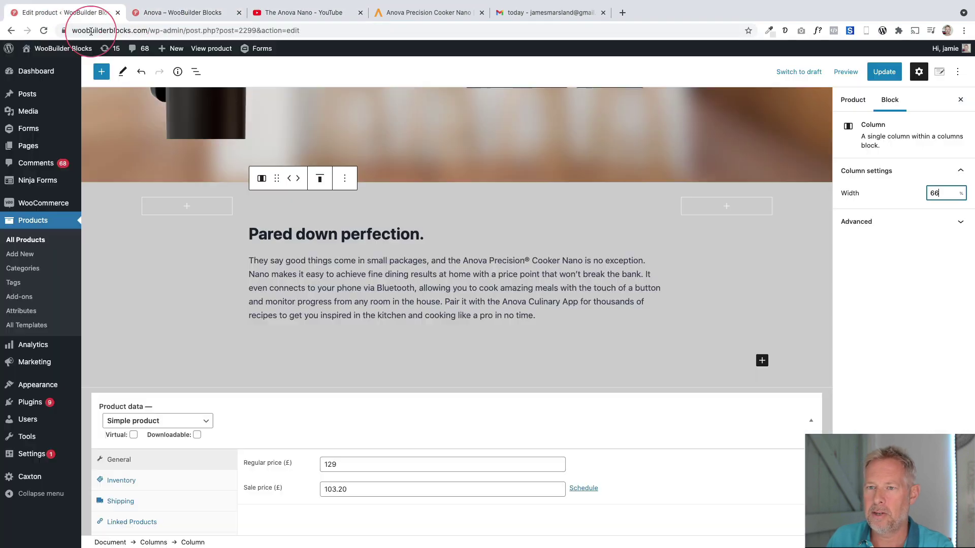
{"action": "left_click", "coordinate": [565, 320]}
{"action": "key", "text": "Return"}
{"action": "key", "text": "super+v"}
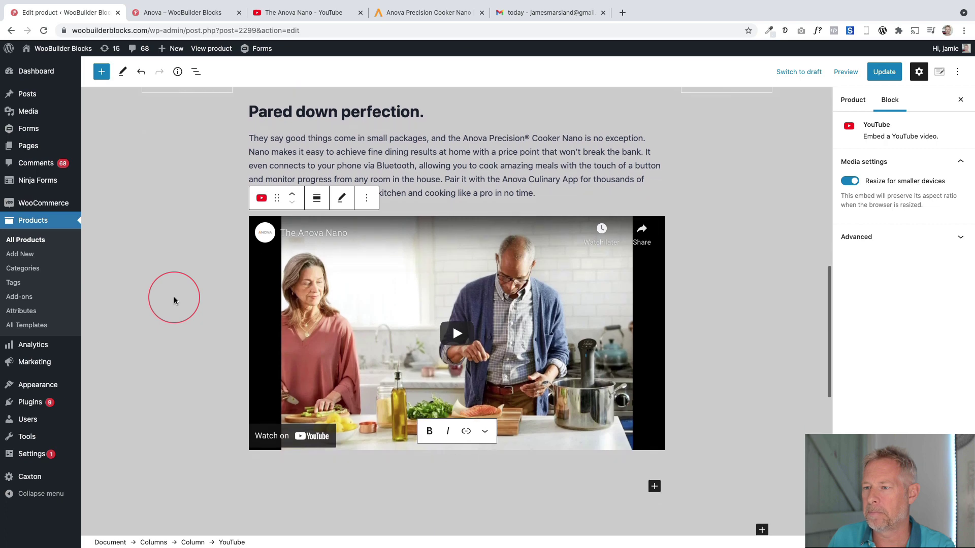
- Center the text of the "Pared down perfection." heading
{"action": "left_click", "coordinate": [330, 112]}
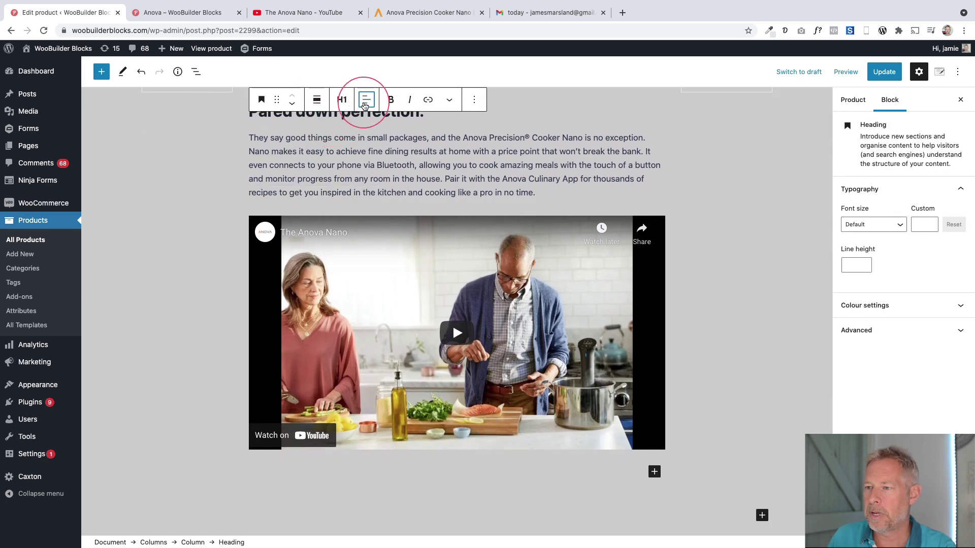
{"action": "left_click", "coordinate": [366, 100]}
{"action": "left_click", "coordinate": [414, 153]}
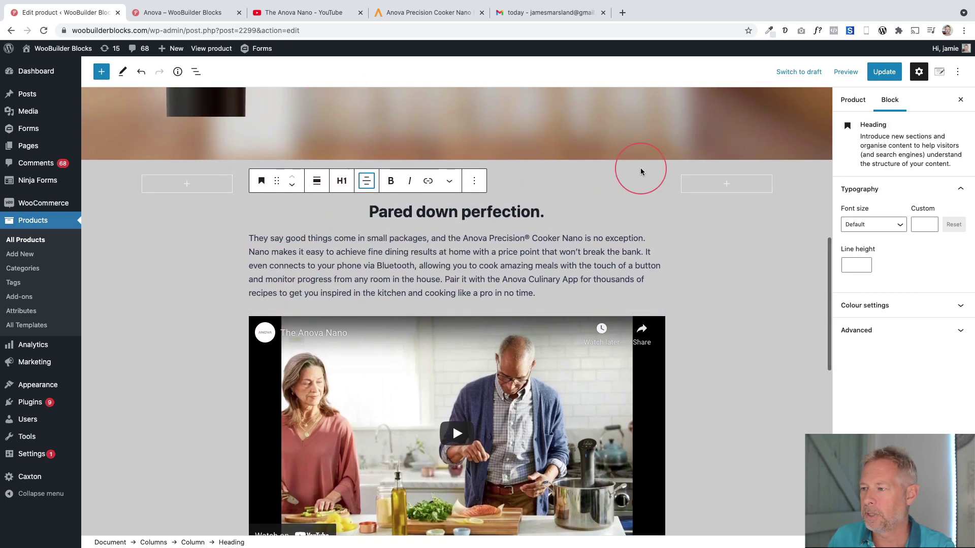
- Insert a Spacer block between the cover and the three-column block and set its height to 50 pixels
{"action": "left_click", "coordinate": [457, 166]}
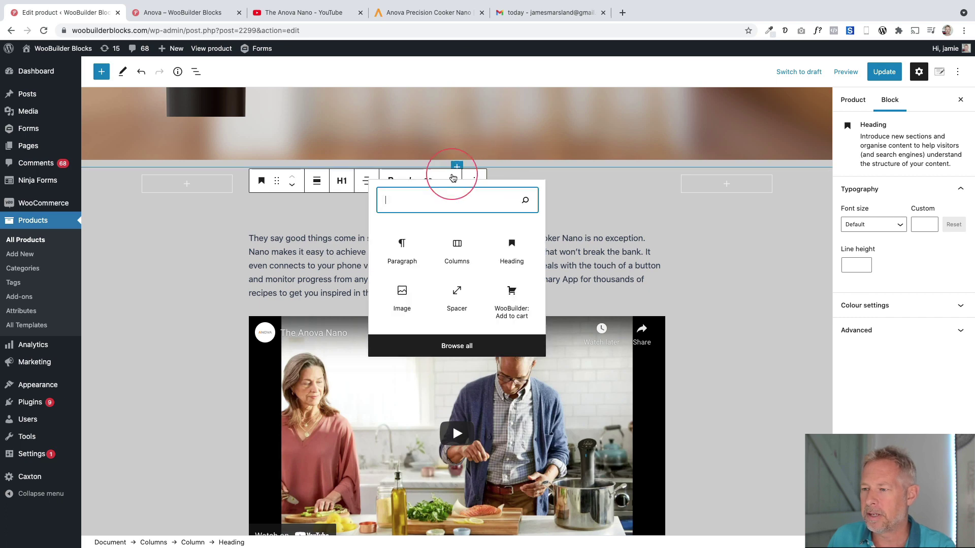
{"action": "left_click", "coordinate": [462, 297]}
{"action": "left_click", "coordinate": [170, 12]}
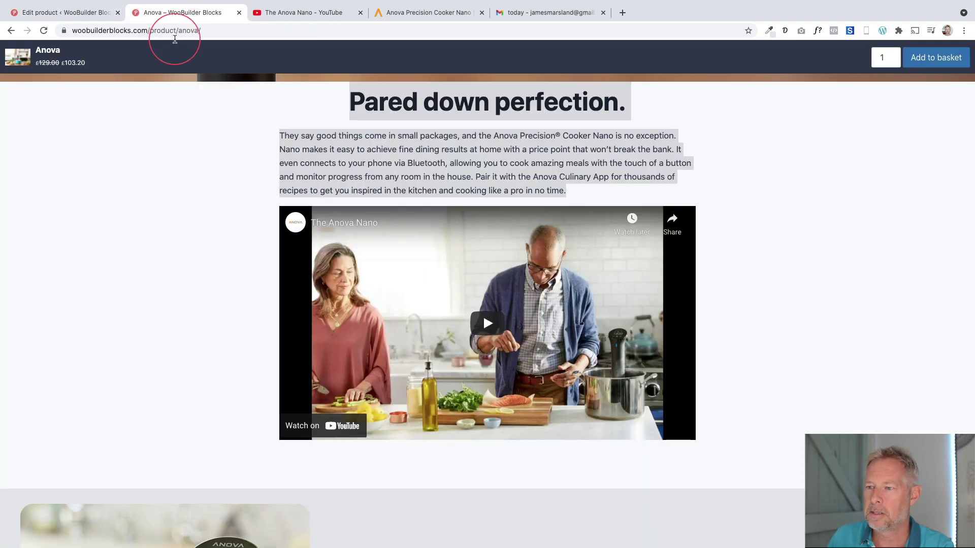
{"action": "scroll", "coordinate": [217, 152], "scroll_direction": "up", "scroll_amount": 2}
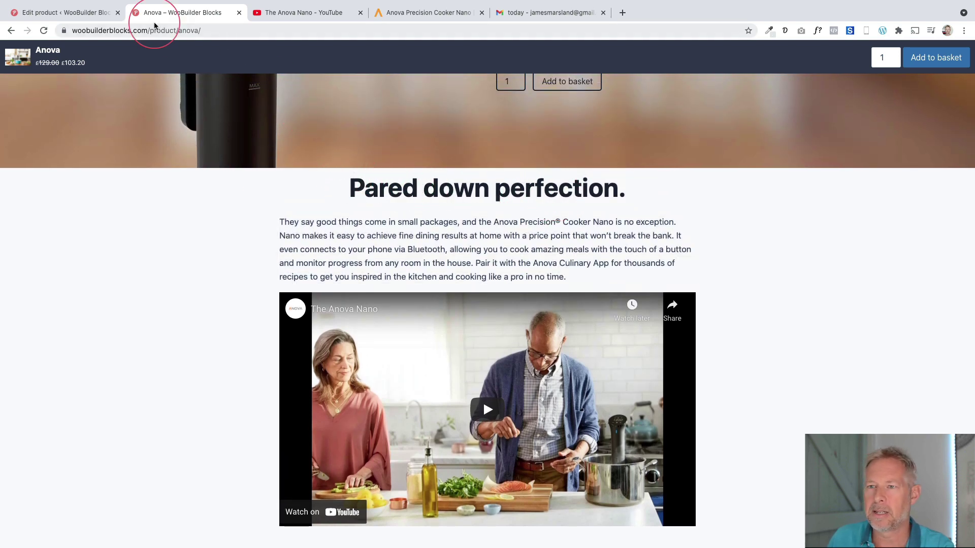
{"action": "left_click", "coordinate": [92, 12]}
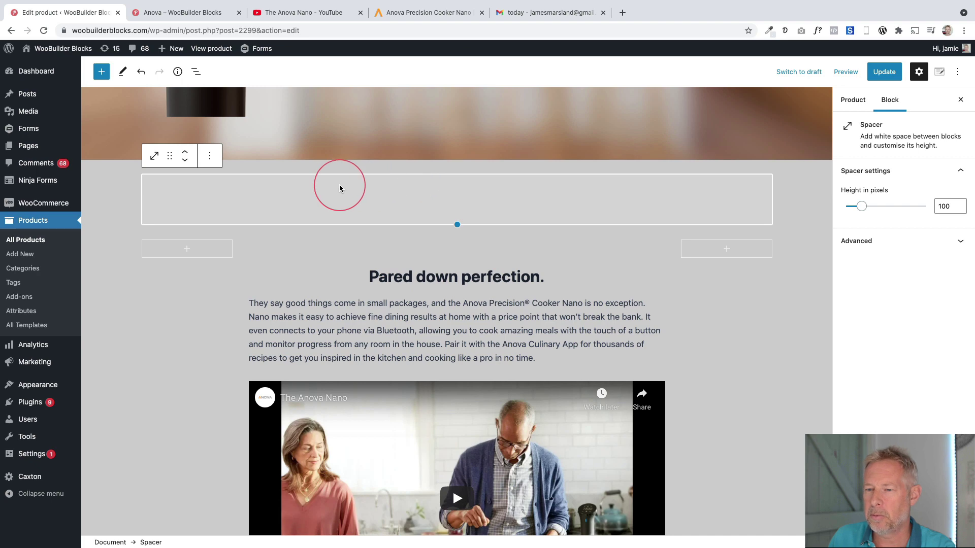
{"action": "double_click", "coordinate": [944, 206]}
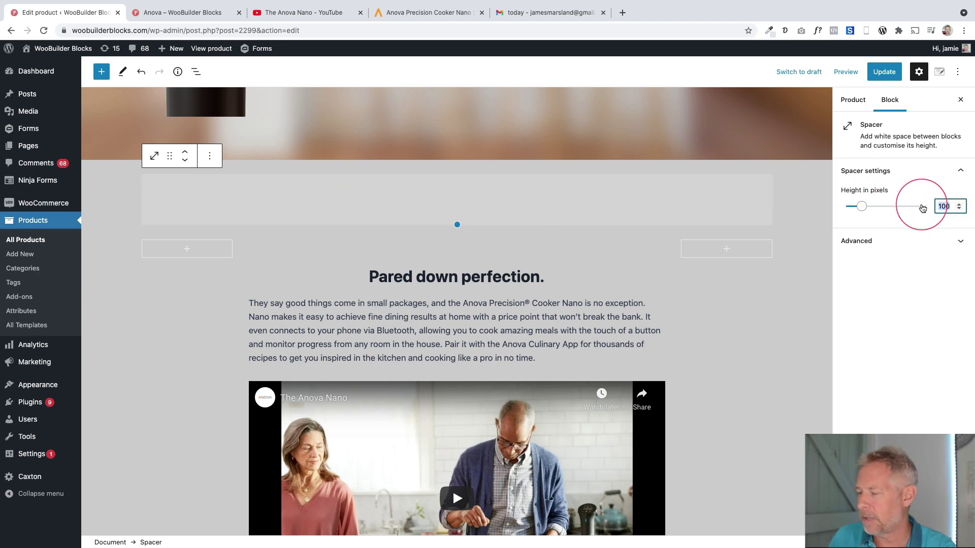
{"action": "type", "text": "50"}
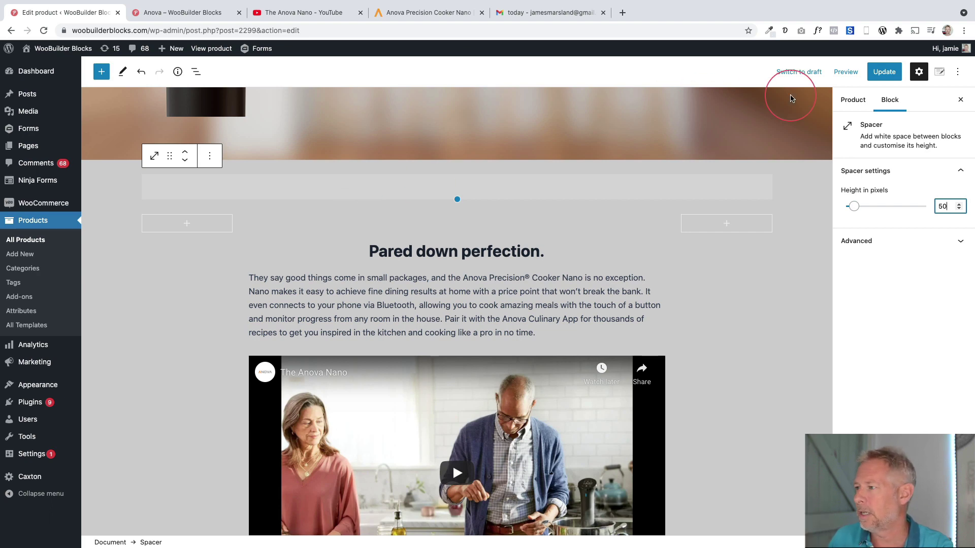
- Update the product and view its live page down to the embedded video
{"action": "left_click", "coordinate": [883, 72]}
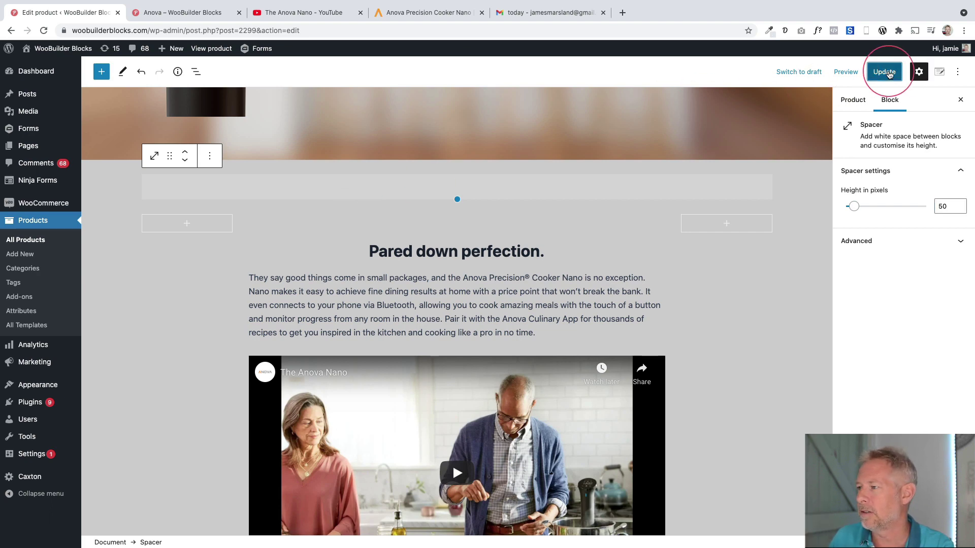
{"action": "left_click", "coordinate": [211, 50]}
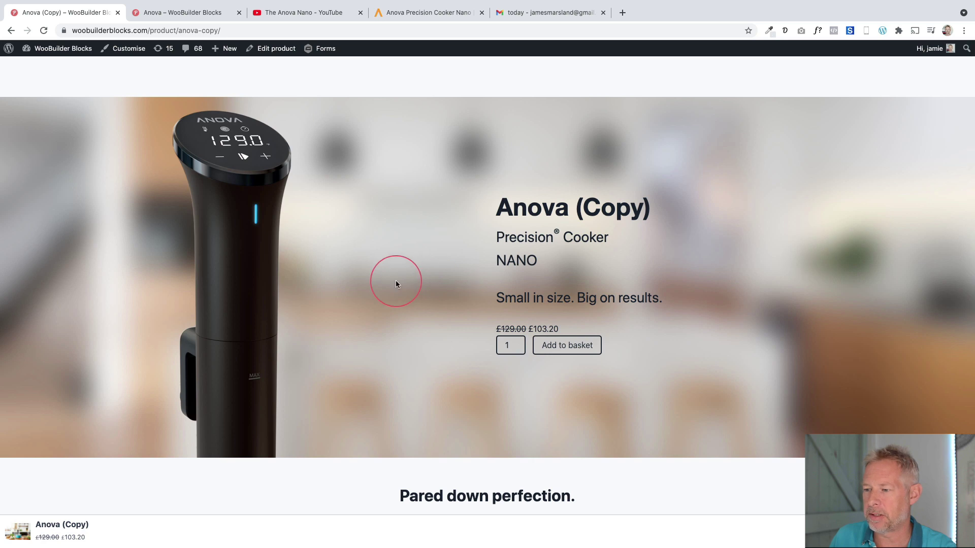
{"action": "scroll", "coordinate": [396, 283], "scroll_direction": "down", "scroll_amount": 6}
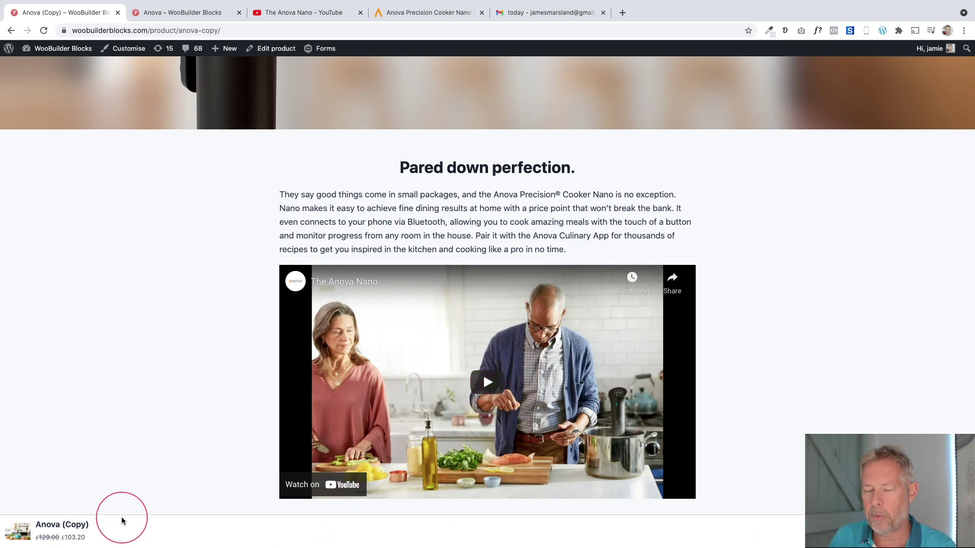
{"action": "scroll", "coordinate": [437, 345], "scroll_direction": "up", "scroll_amount": 2}
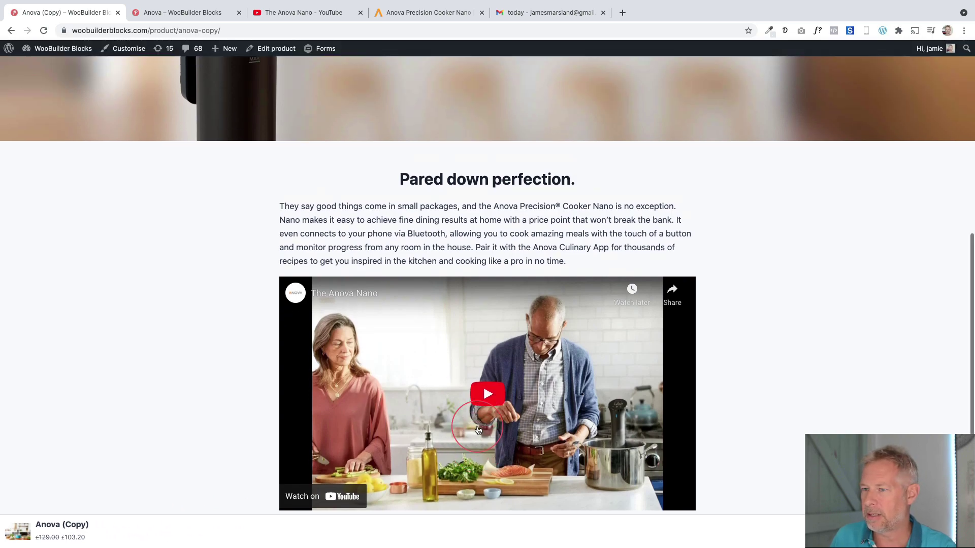
{"action": "scroll", "coordinate": [392, 264], "scroll_direction": "down", "scroll_amount": 2}
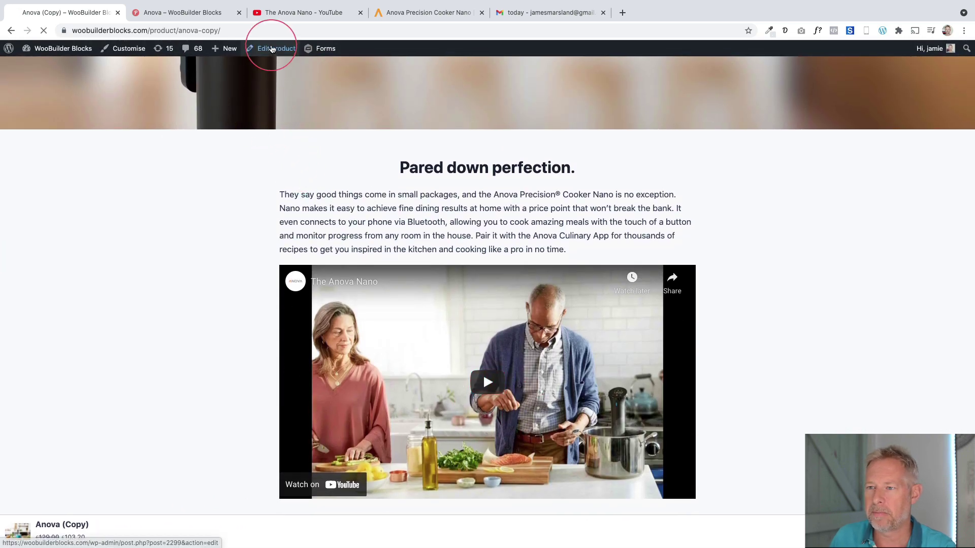
- Reopen the Anova (Copy) product for editing and review the "Every. Decimal. Counts." section on the finished Anova page
{"action": "left_click", "coordinate": [271, 48]}
{"action": "left_click", "coordinate": [202, 14]}
{"action": "scroll", "coordinate": [171, 291], "scroll_direction": "down", "scroll_amount": 8}
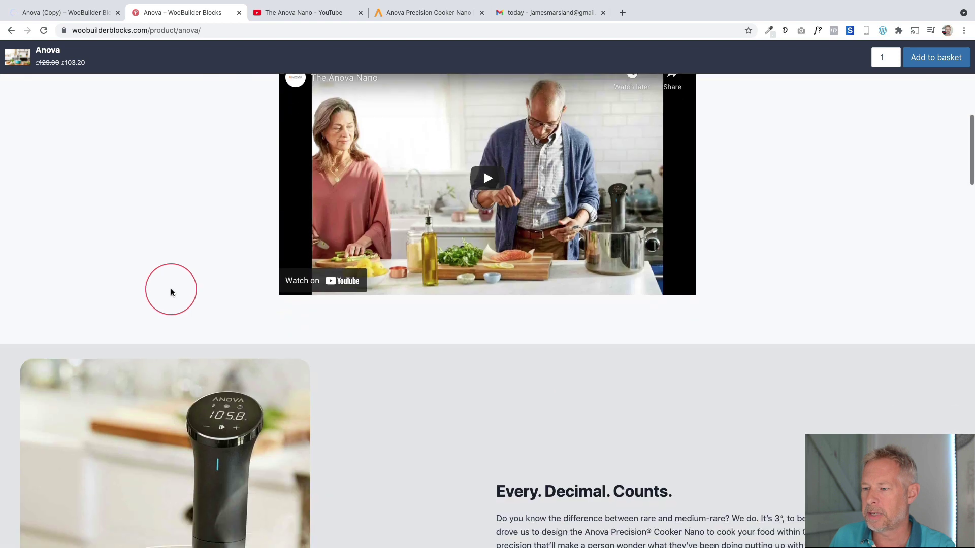
{"action": "scroll", "coordinate": [171, 293], "scroll_direction": "down", "scroll_amount": 1}
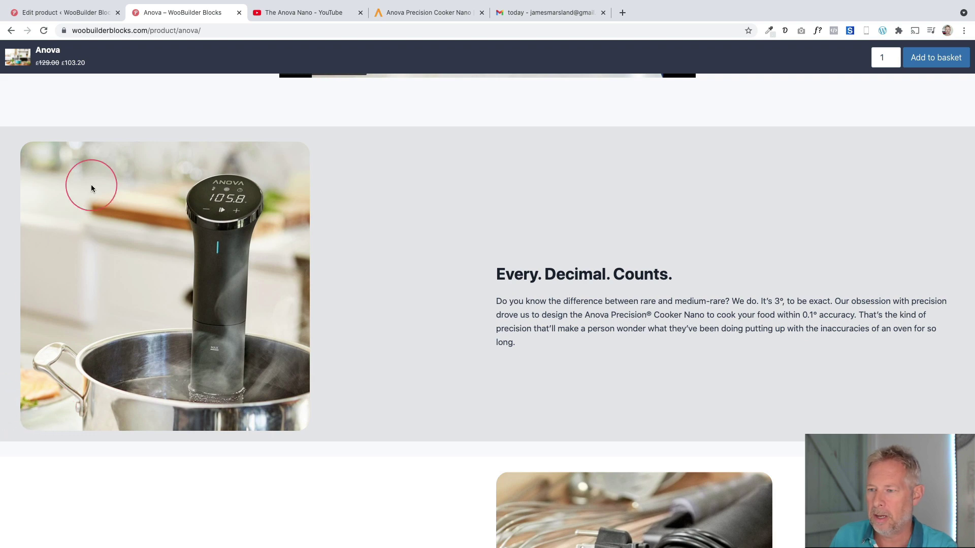
- In the product editor, insert a Columns block with the 50/50 layout below the video section
{"action": "left_click", "coordinate": [93, 17]}
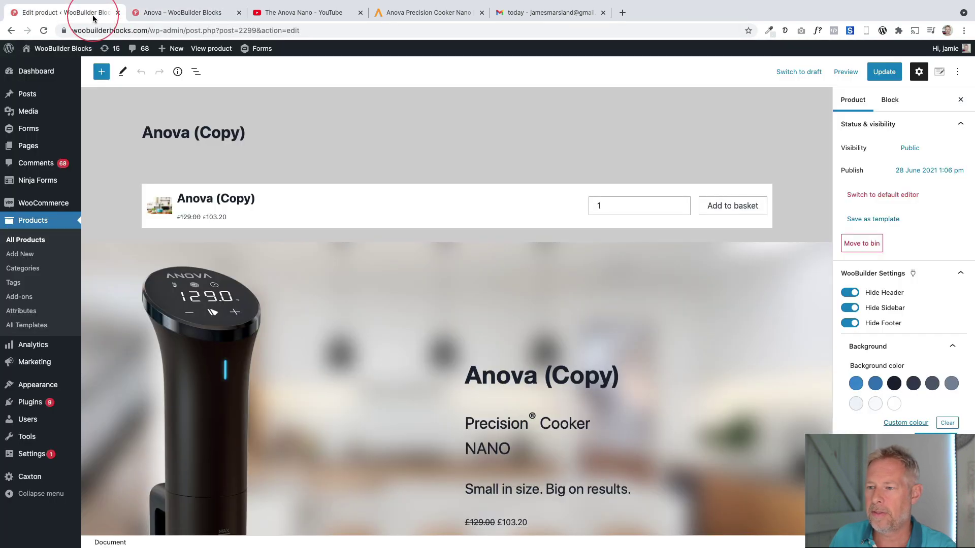
{"action": "scroll", "coordinate": [281, 334], "scroll_direction": "down", "scroll_amount": 15}
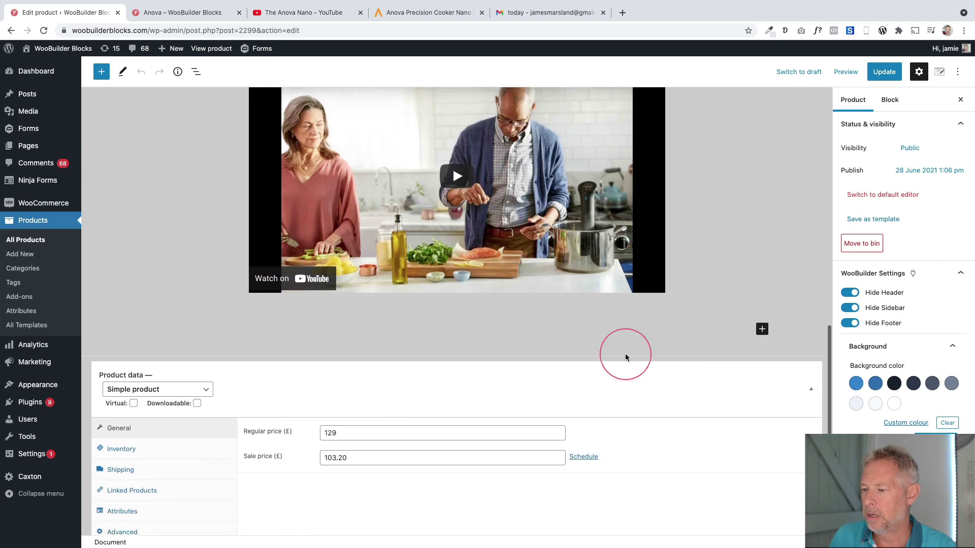
{"action": "left_click", "coordinate": [762, 316]}
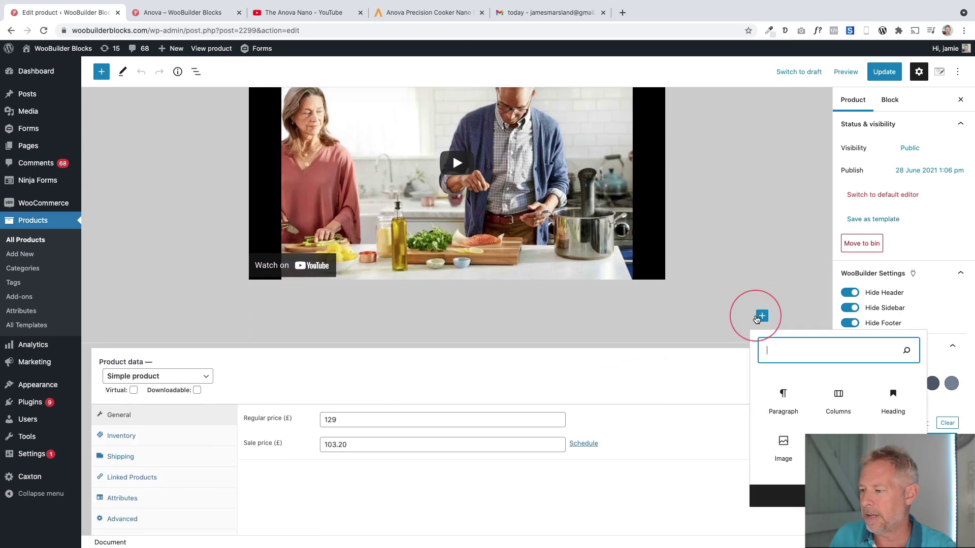
{"action": "left_click", "coordinate": [841, 394]}
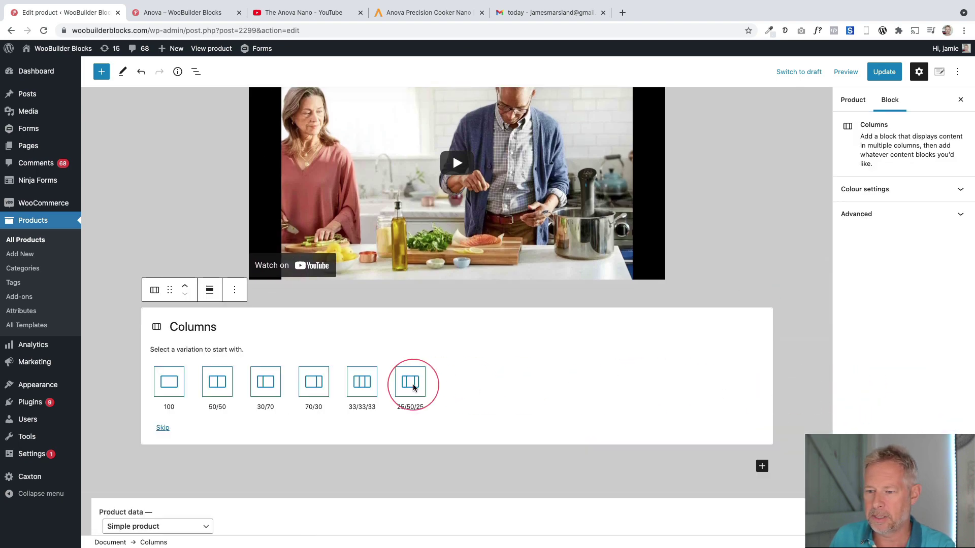
{"action": "left_click", "coordinate": [218, 383]}
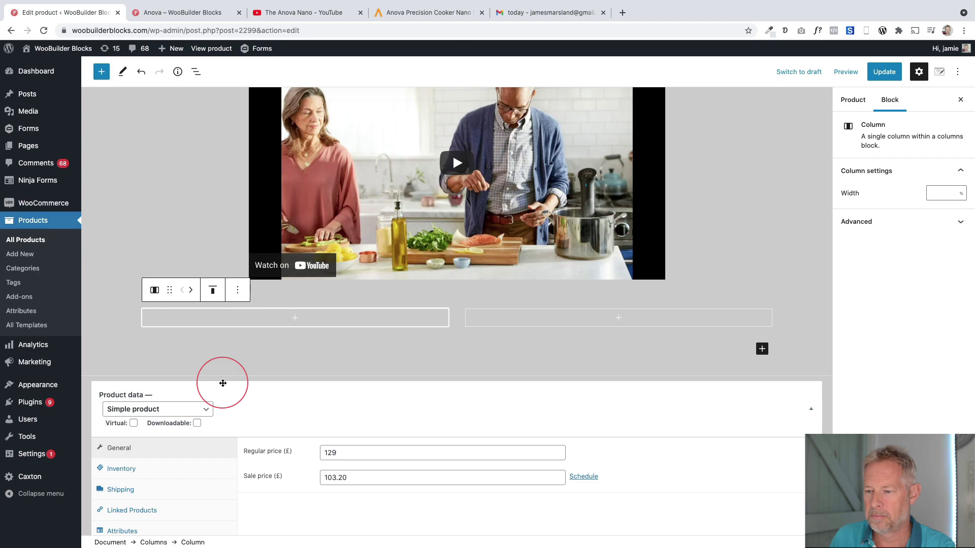
- Following the finished Anova page, insert an Image block with EveryDecimalCounts.jpg from the media library into the first column
{"action": "left_click", "coordinate": [165, 14]}
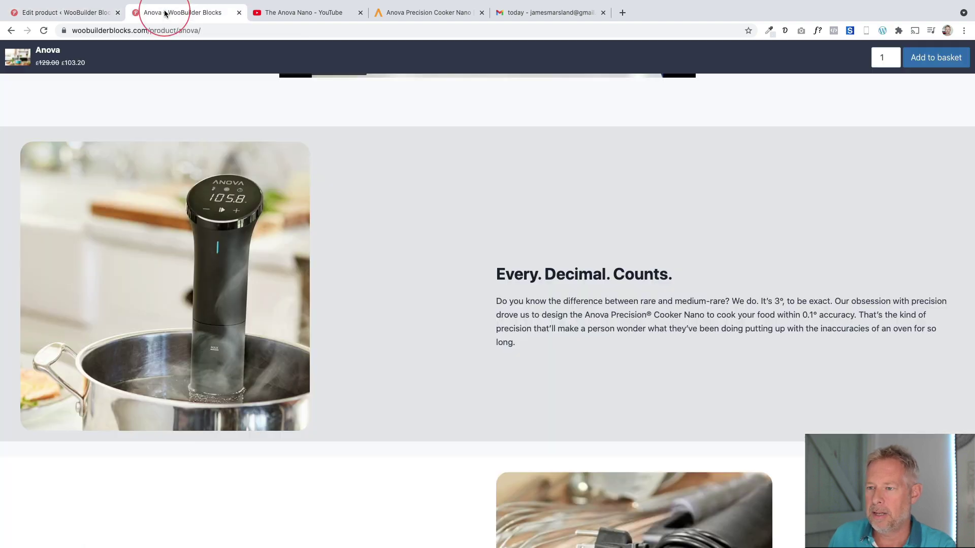
{"action": "left_click", "coordinate": [81, 14]}
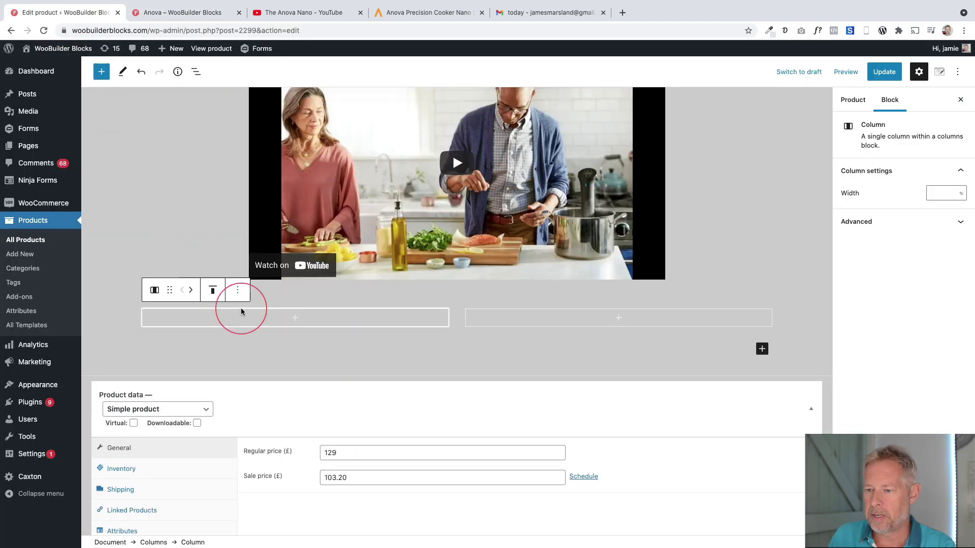
{"action": "left_click", "coordinate": [264, 320]}
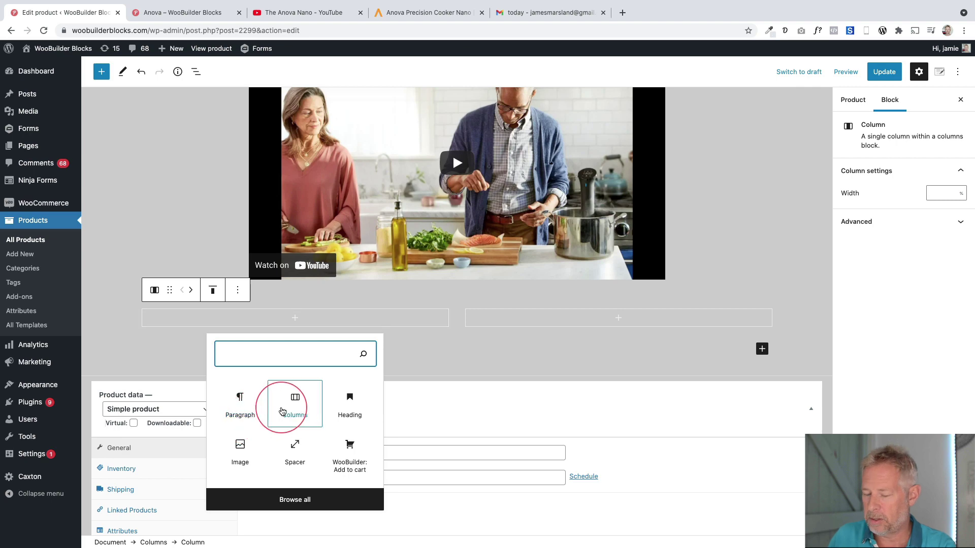
{"action": "left_click", "coordinate": [241, 449]}
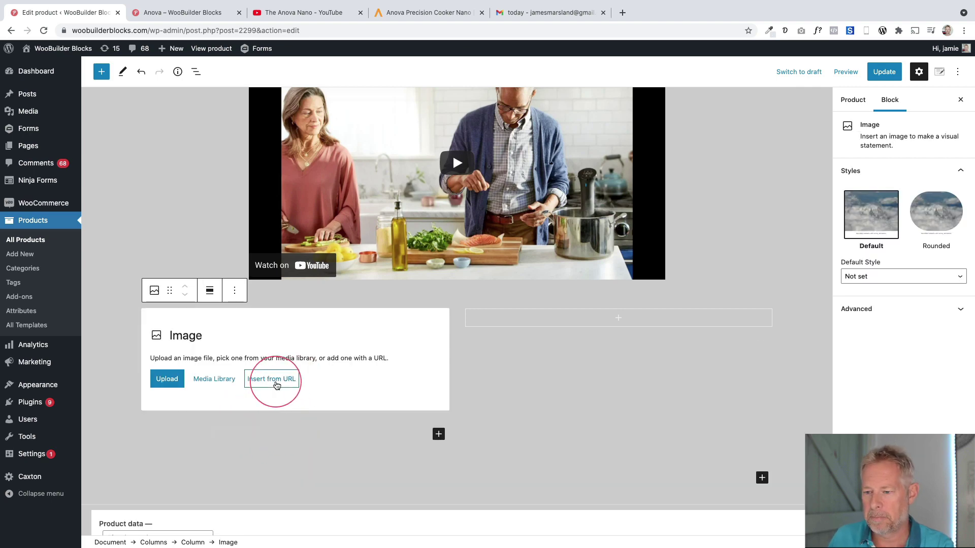
{"action": "left_click", "coordinate": [206, 383]}
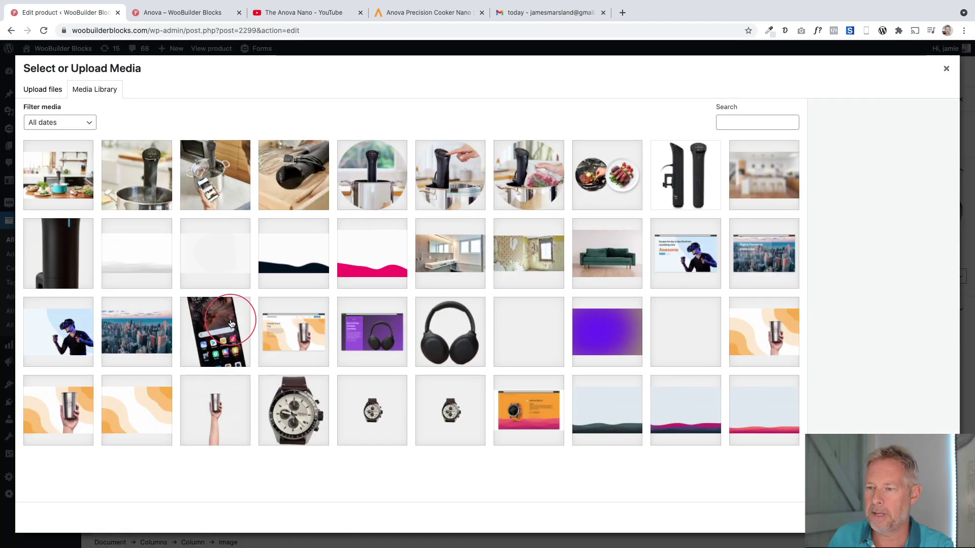
{"action": "left_click", "coordinate": [150, 184]}
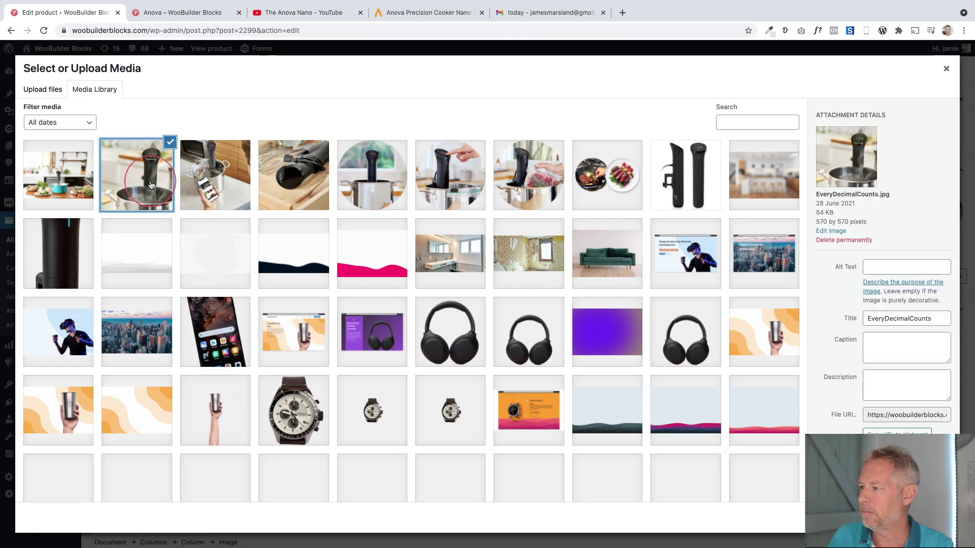
{"action": "left_click", "coordinate": [804, 476]}
{"action": "left_click", "coordinate": [924, 518]}
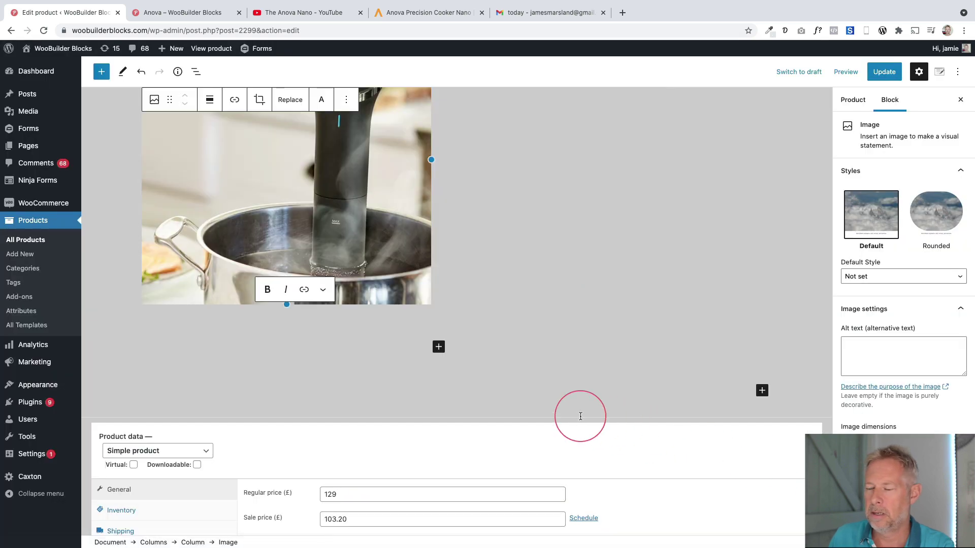
- Copy the "Every. Decimal. Counts." heading and paragraph from the finished Anova page into the empty second column
{"action": "left_click", "coordinate": [147, 19]}
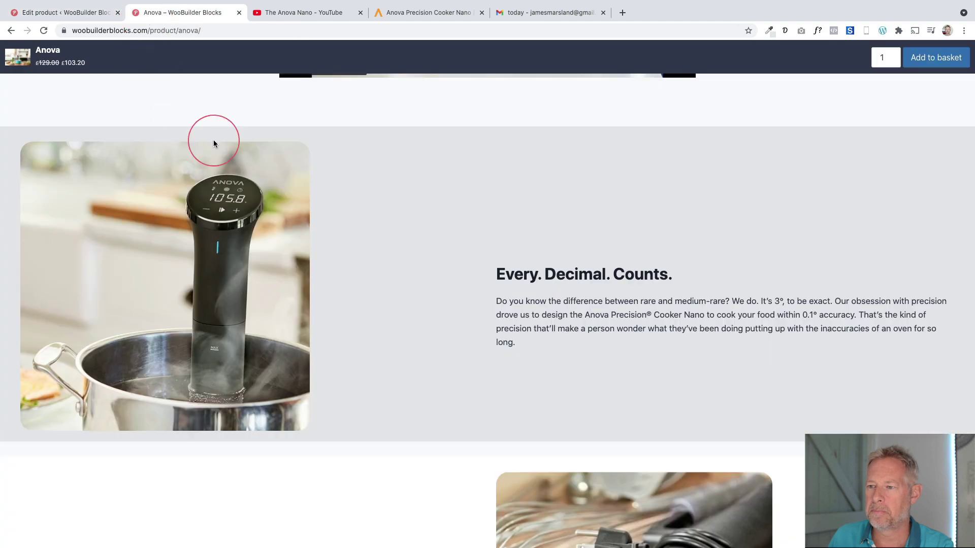
{"action": "left_click_drag", "start_coordinate": [472, 271], "coordinate": [539, 345]}
{"action": "key", "text": "ctrl+c"}
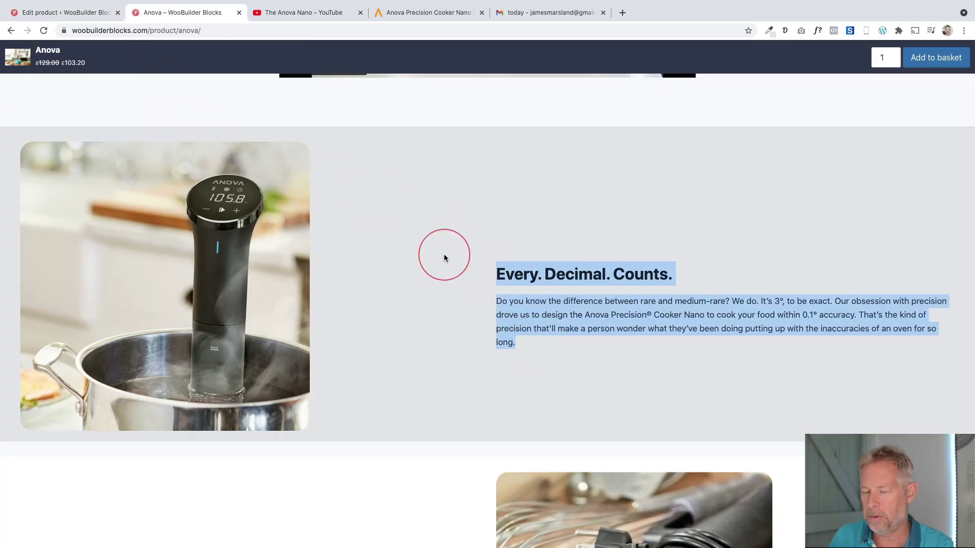
{"action": "left_click", "coordinate": [76, 12]}
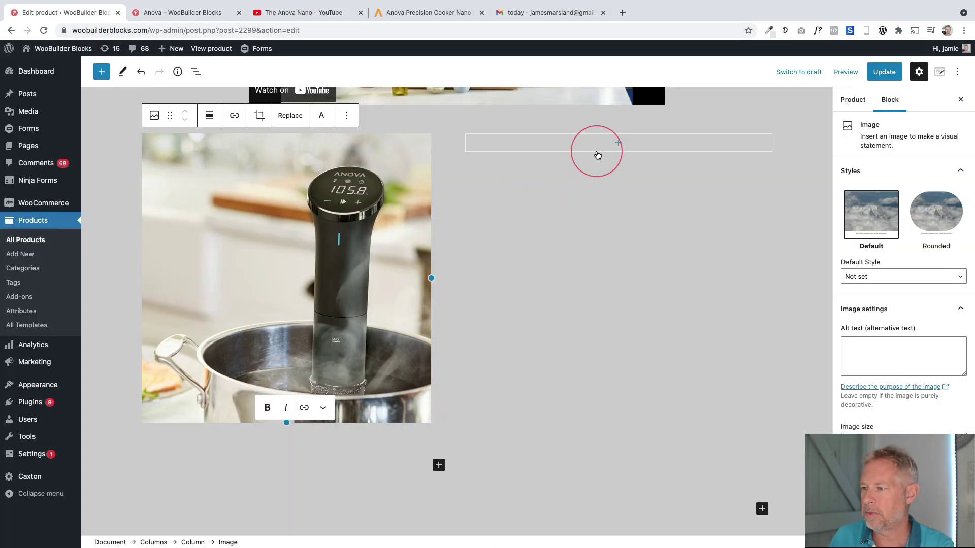
{"action": "left_click", "coordinate": [597, 152]}
{"action": "left_click", "coordinate": [566, 218]}
{"action": "key", "text": "ctrl+v"}
{"action": "scroll", "coordinate": [571, 226], "scroll_direction": "up", "scroll_amount": 5}
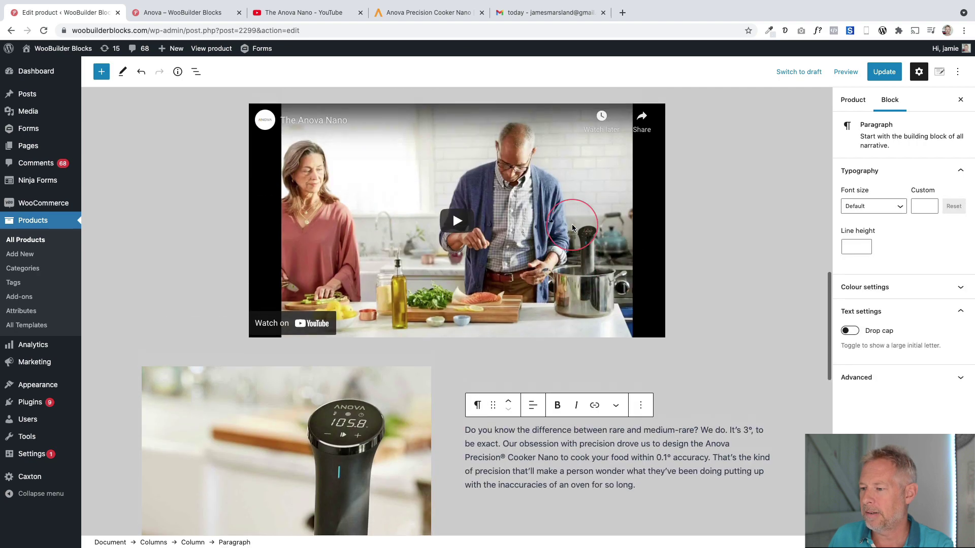
{"action": "scroll", "coordinate": [572, 224], "scroll_direction": "down", "scroll_amount": 5}
- Vertically align the column holding the "Every. Decimal. Counts." text to the middle
{"action": "left_click", "coordinate": [674, 275]}
{"action": "left_click", "coordinate": [593, 482]}
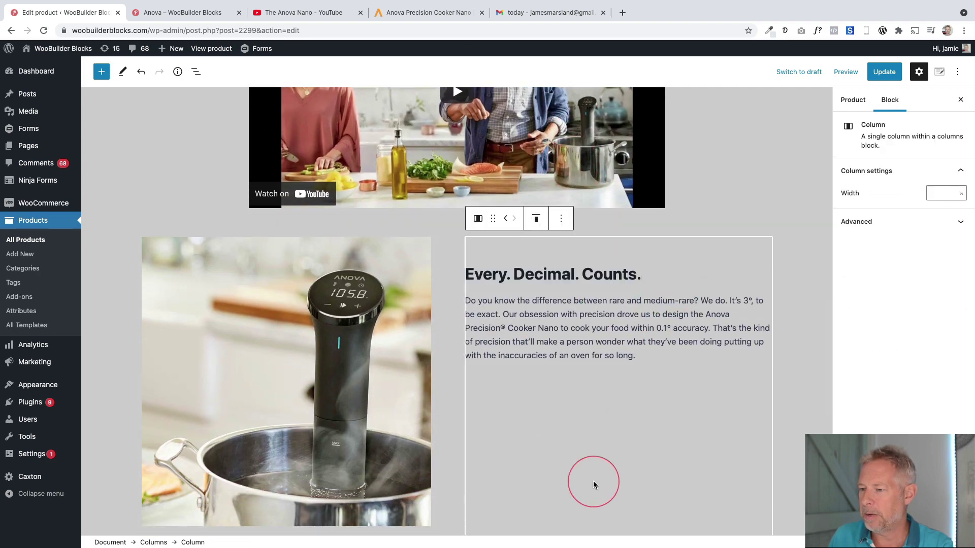
{"action": "left_click", "coordinate": [536, 220]}
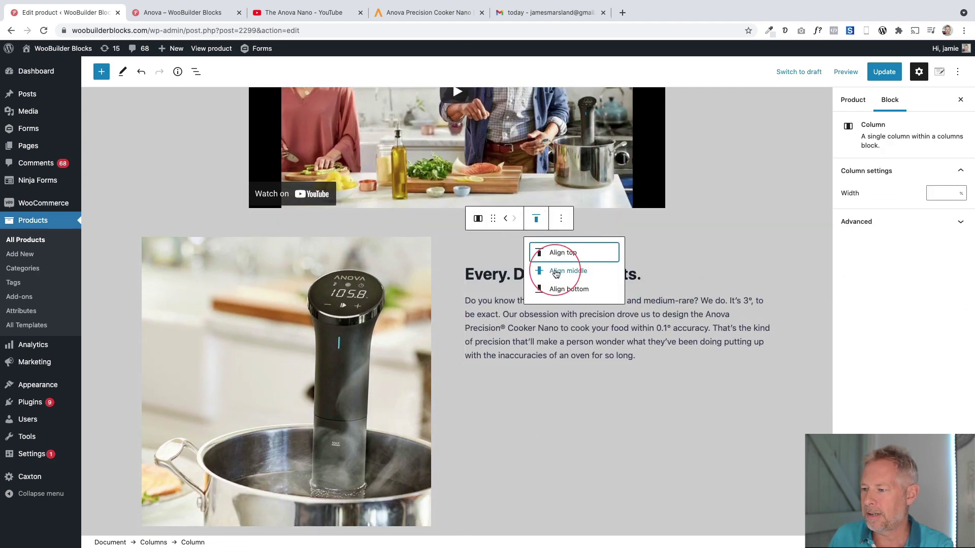
{"action": "left_click", "coordinate": [555, 272]}
{"action": "scroll", "coordinate": [555, 273], "scroll_direction": "down", "scroll_amount": 3}
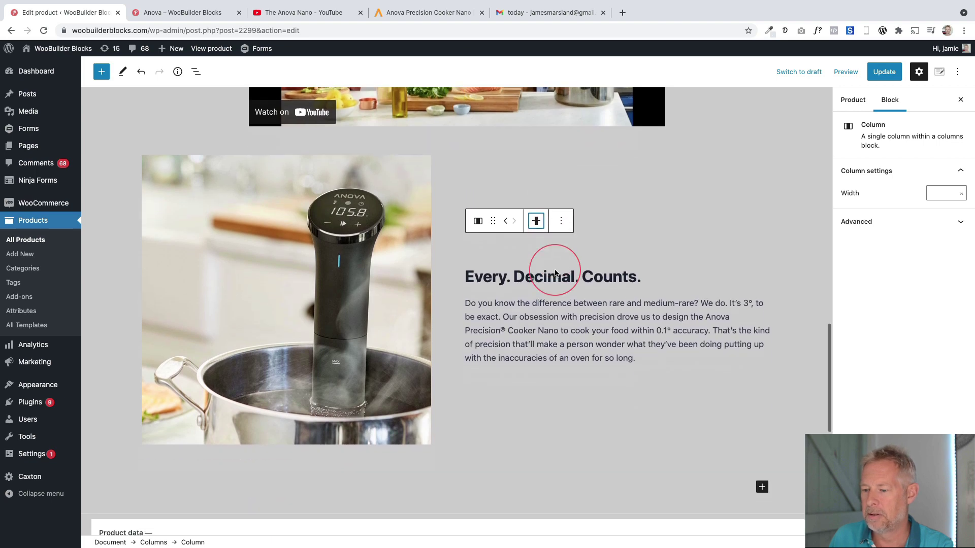
- Give the whole two-column block a solid darker-blue preset background and full width, and update the product
{"action": "left_click", "coordinate": [435, 454]}
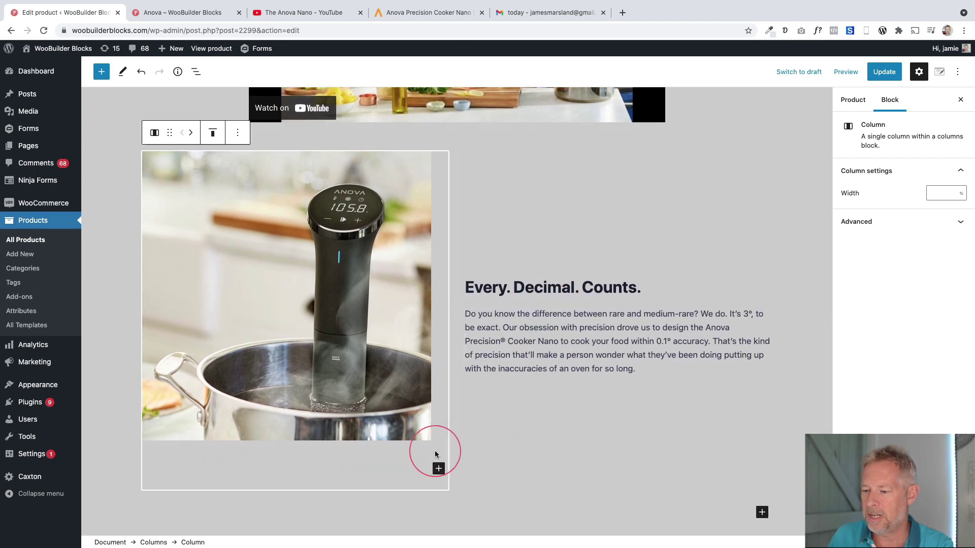
{"action": "left_click", "coordinate": [152, 542]}
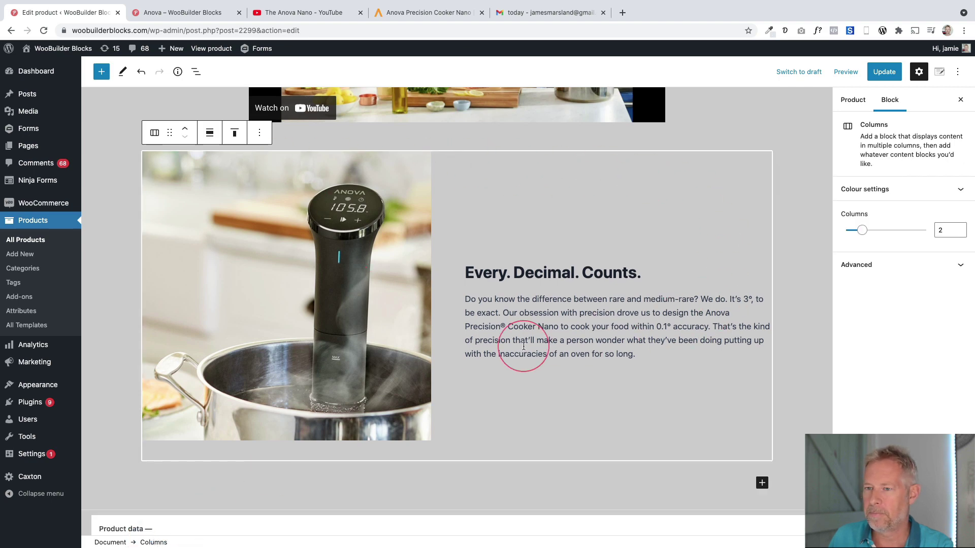
{"action": "left_click", "coordinate": [875, 192]}
{"action": "left_click", "coordinate": [869, 325]}
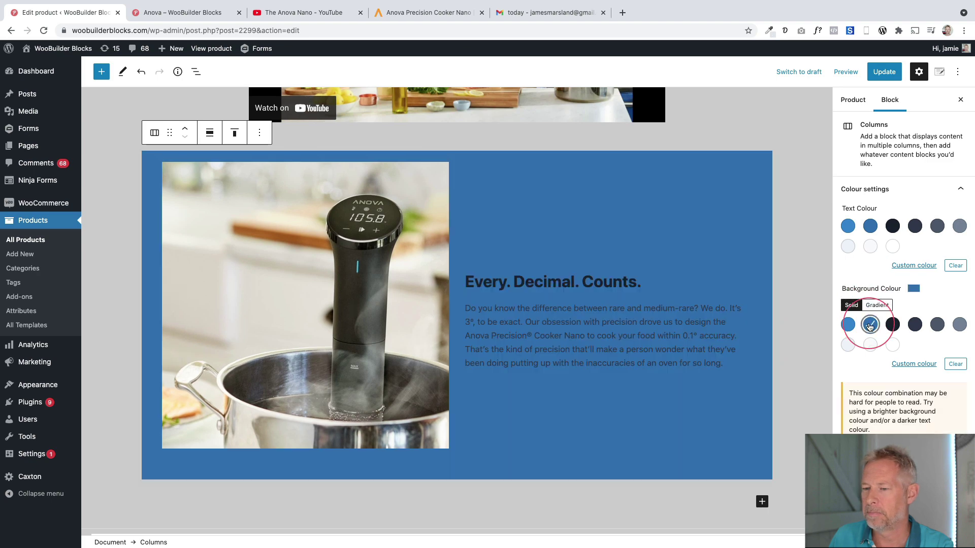
{"action": "left_click", "coordinate": [210, 133]}
{"action": "left_click", "coordinate": [230, 184]}
{"action": "left_click", "coordinate": [884, 71]}
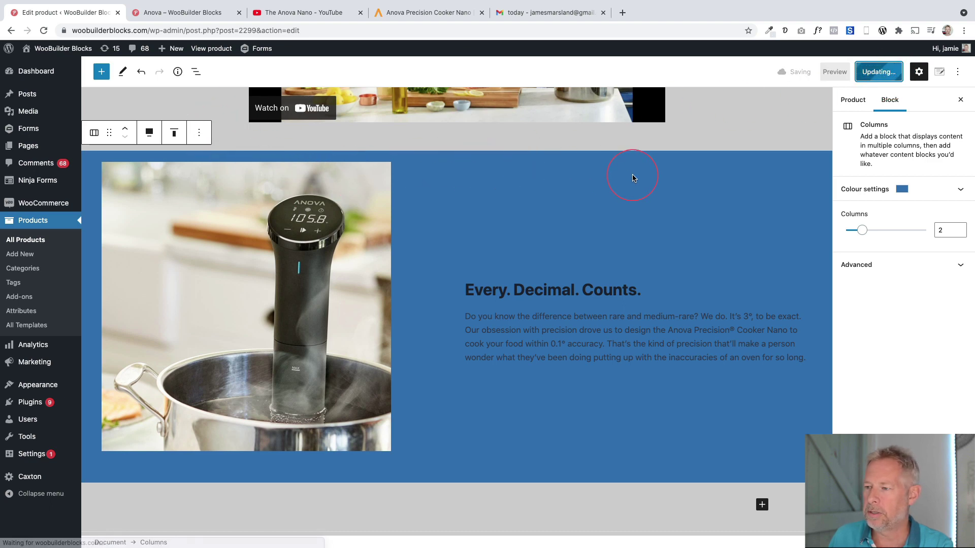
- Sample the grey section background #E3E5E6 on the finished Anova page and apply it as the Columns block's custom background colour
{"action": "left_click", "coordinate": [167, 12]}
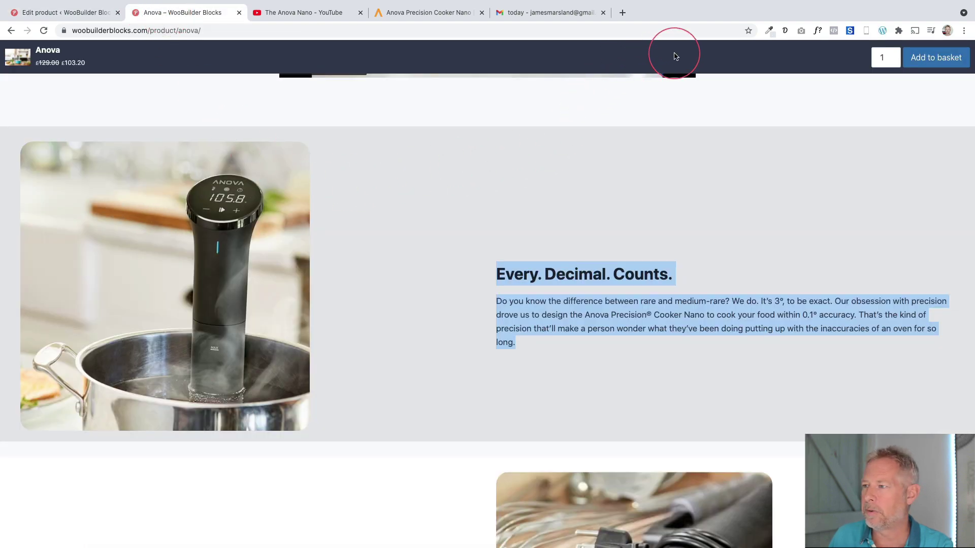
{"action": "left_click", "coordinate": [769, 30]}
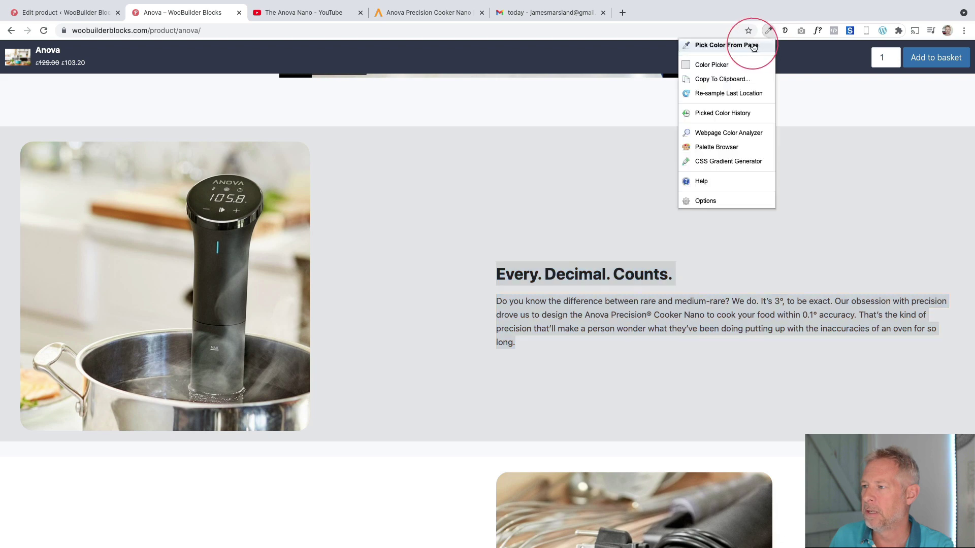
{"action": "left_click", "coordinate": [725, 44]}
{"action": "left_click", "coordinate": [597, 195]}
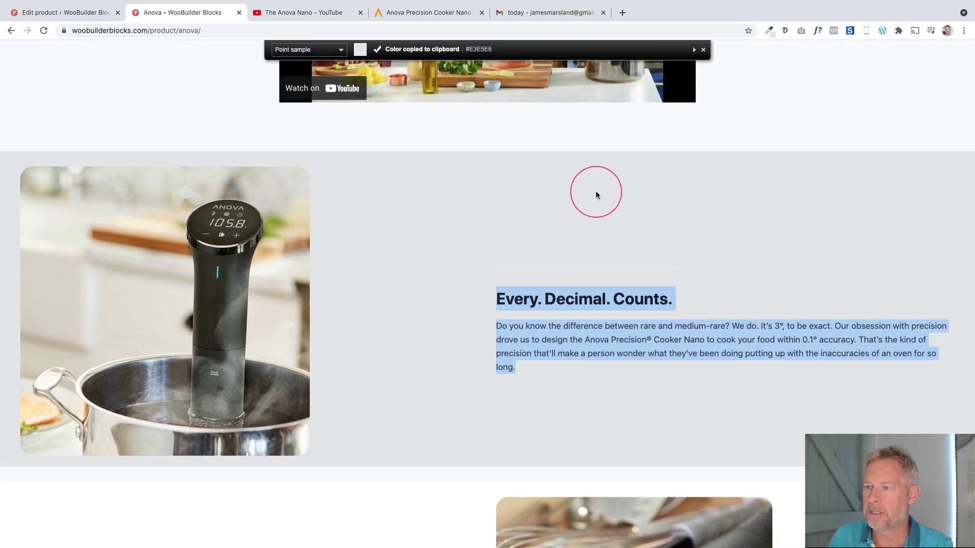
{"action": "left_click", "coordinate": [84, 14]}
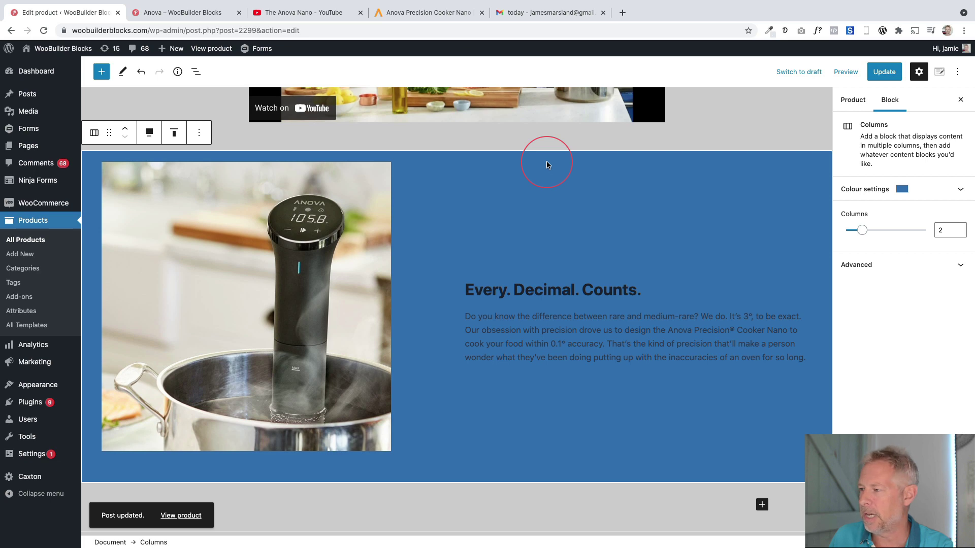
{"action": "left_click", "coordinate": [931, 191]}
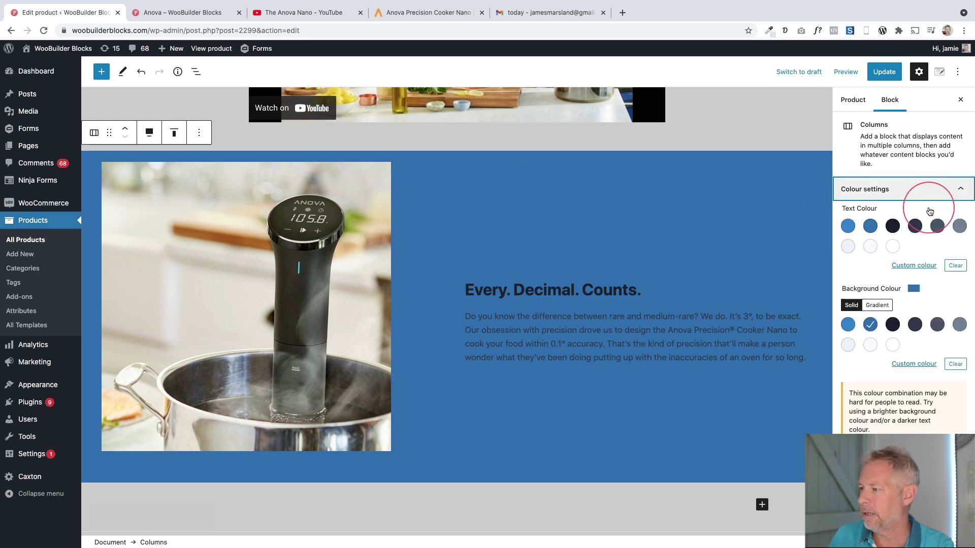
{"action": "left_click", "coordinate": [911, 364]}
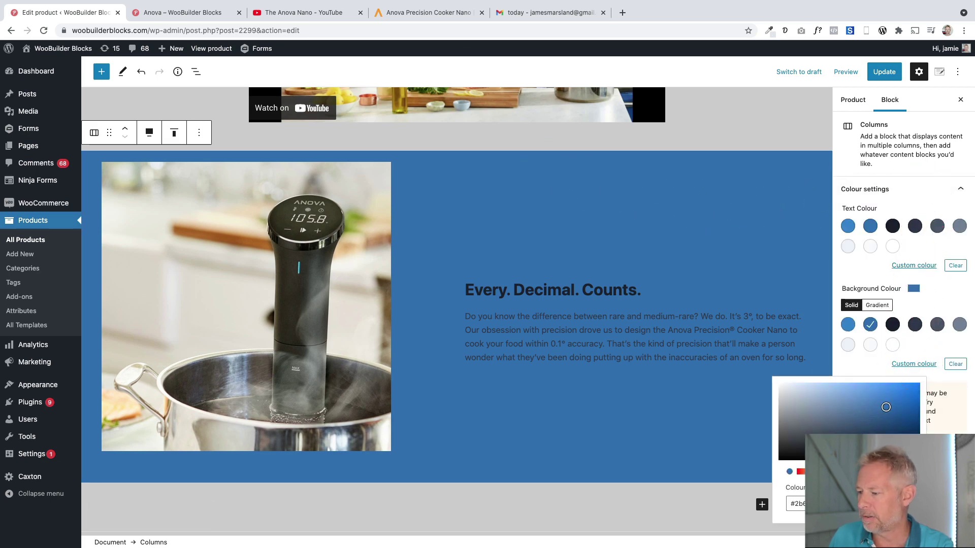
{"action": "key", "text": "super+v"}
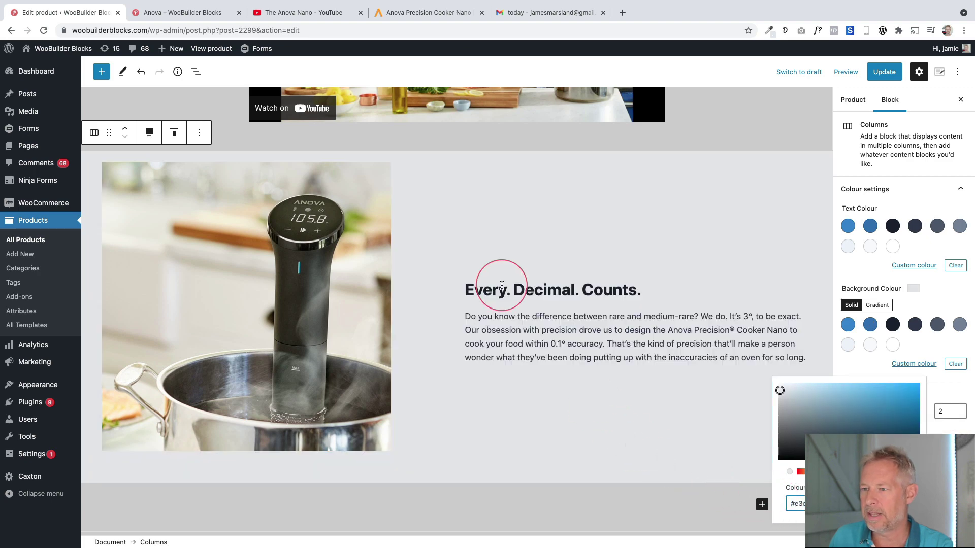
- Check the image's rounded corners on the finished Anova page and open the advanced settings of the matching image in the editor
{"action": "left_click", "coordinate": [252, 226]}
{"action": "left_click", "coordinate": [193, 12]}
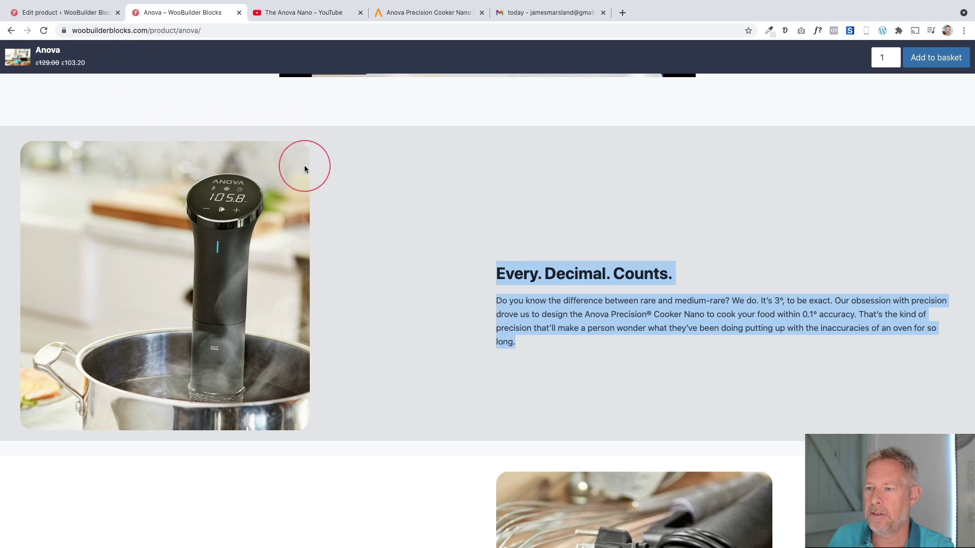
{"action": "left_click", "coordinate": [50, 15]}
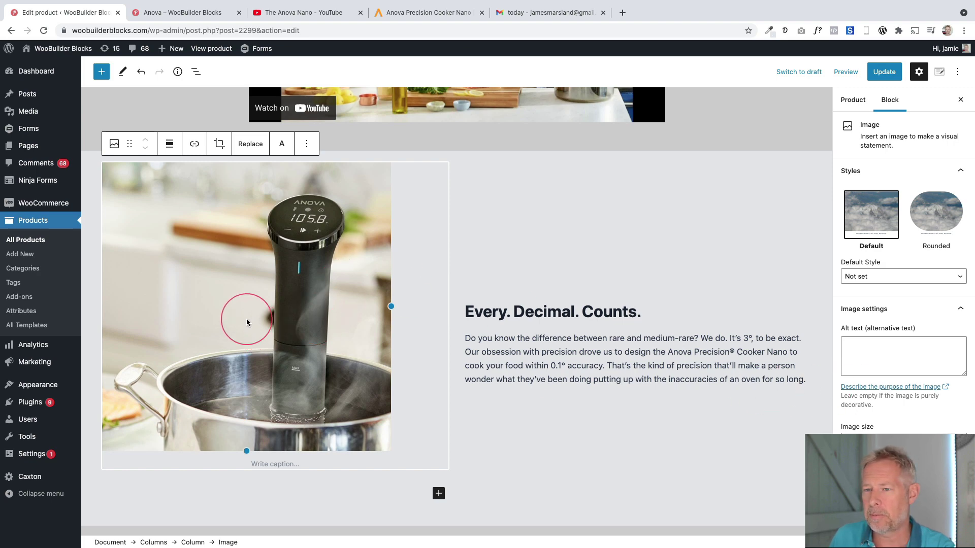
{"action": "scroll", "coordinate": [909, 380], "scroll_direction": "down", "scroll_amount": 1}
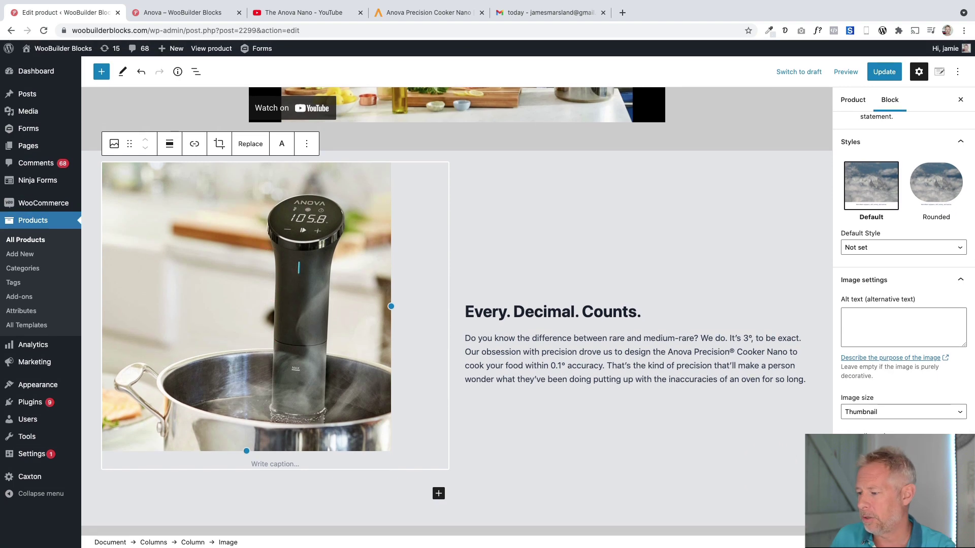
{"action": "scroll", "coordinate": [904, 275], "scroll_direction": "down", "scroll_amount": 5}
{"action": "scroll", "coordinate": [904, 275], "scroll_direction": "down", "scroll_amount": 1}
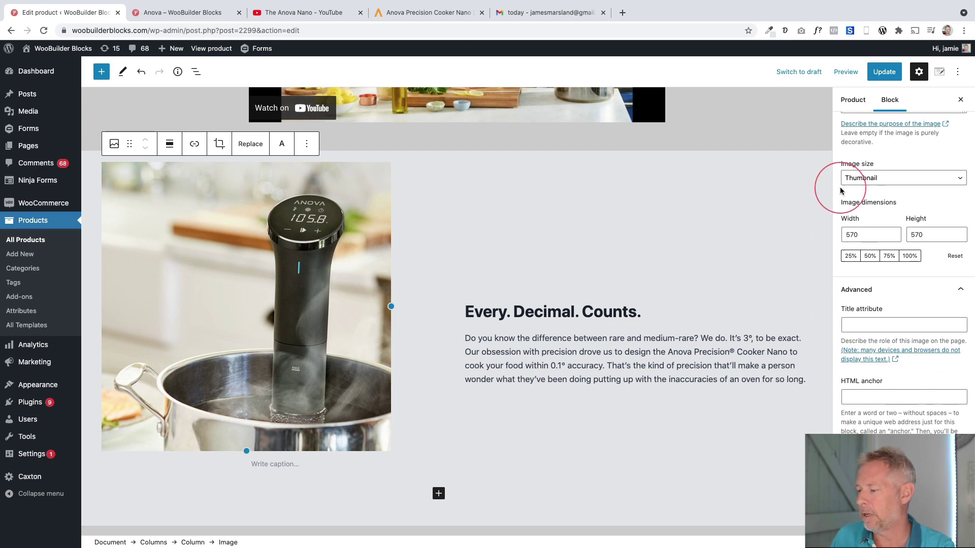
- Update the product and view the "Every. Decimal. Counts." section on its live page
{"action": "left_click", "coordinate": [884, 71]}
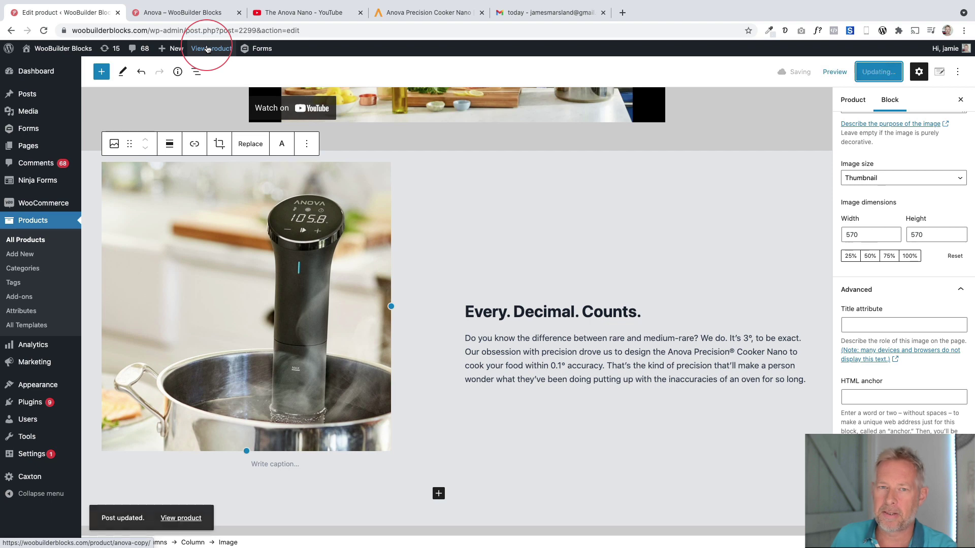
{"action": "left_click", "coordinate": [208, 49]}
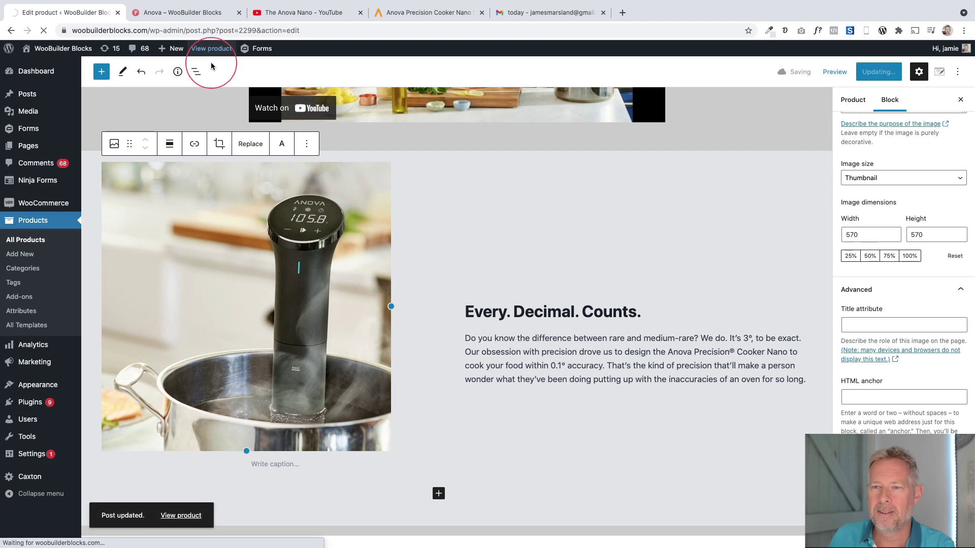
{"action": "scroll", "coordinate": [240, 272], "scroll_direction": "down", "scroll_amount": 10}
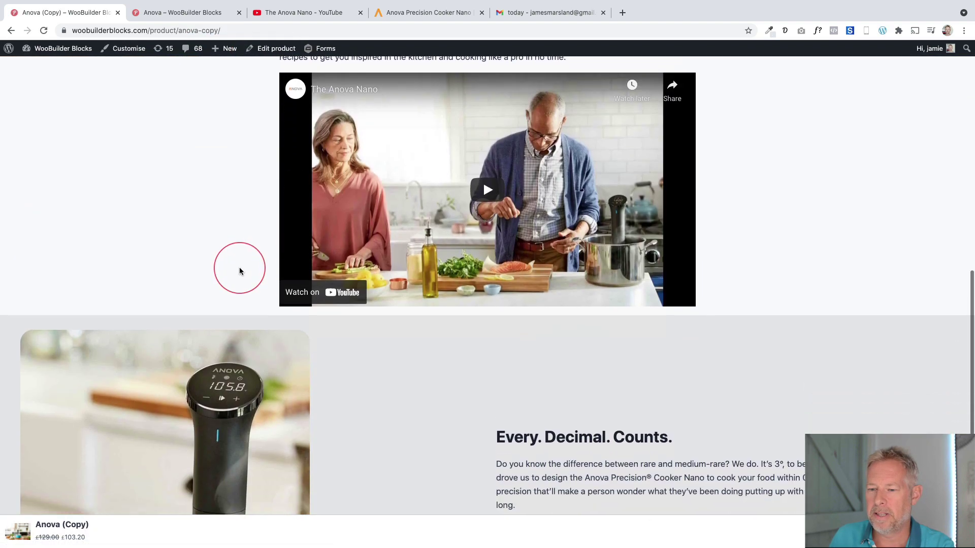
{"action": "scroll", "coordinate": [239, 272], "scroll_direction": "down", "scroll_amount": 3}
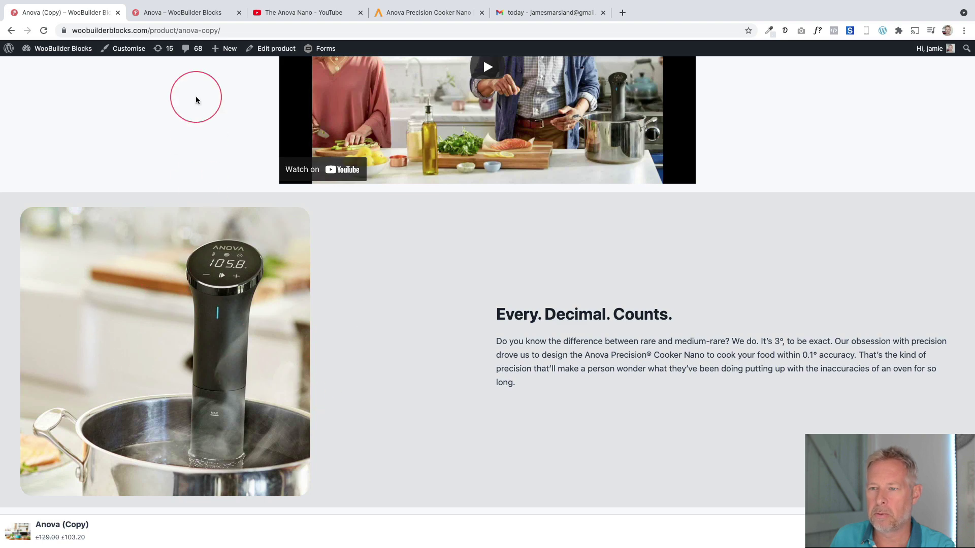
- Open the site's Additional CSS in the theme customizer to examine the .anovapics border-radius rule
{"action": "left_click", "coordinate": [127, 51]}
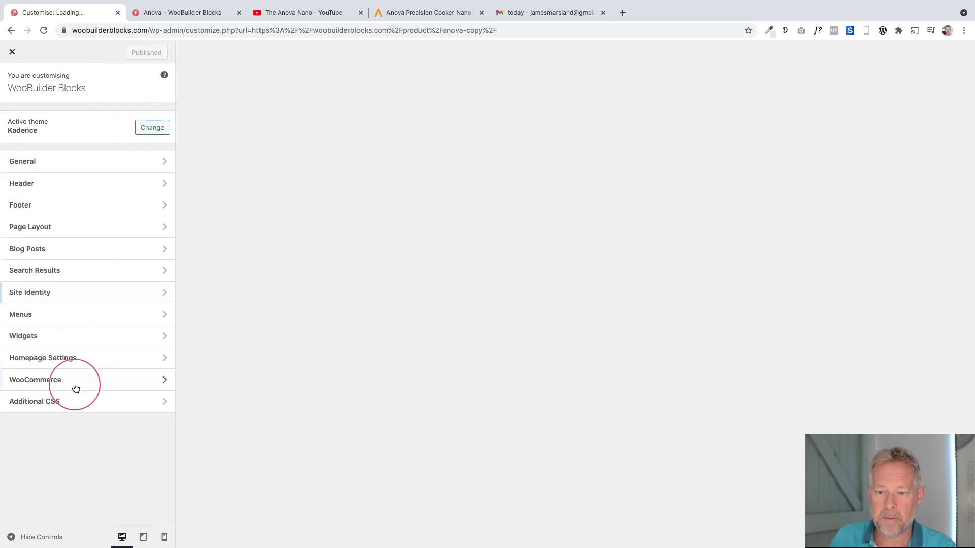
{"action": "left_click", "coordinate": [74, 402]}
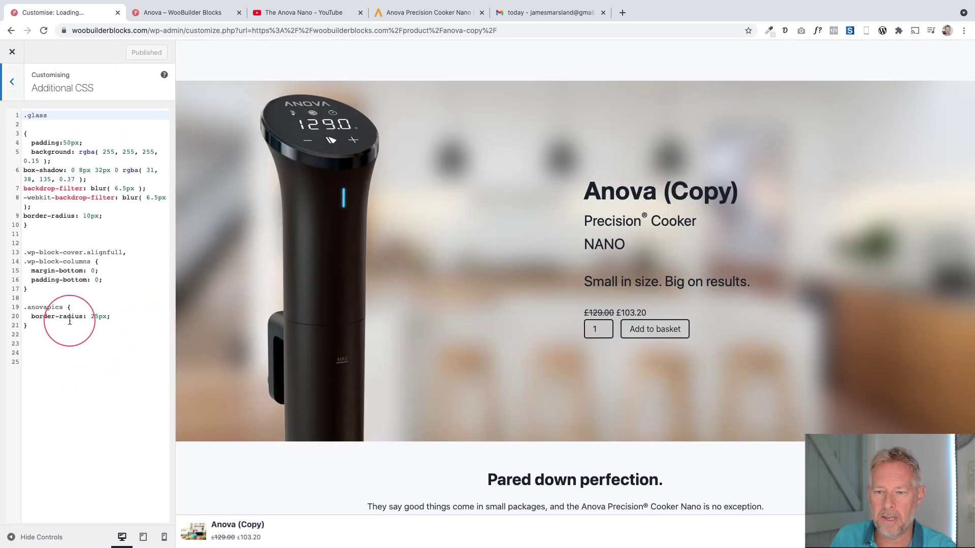
- Examine the .anovapics border-radius rule of 25px and its effect on the "Every. Decimal. Counts." image in the customizer preview
{"action": "left_click_drag", "start_coordinate": [46, 323], "coordinate": [74, 339]}
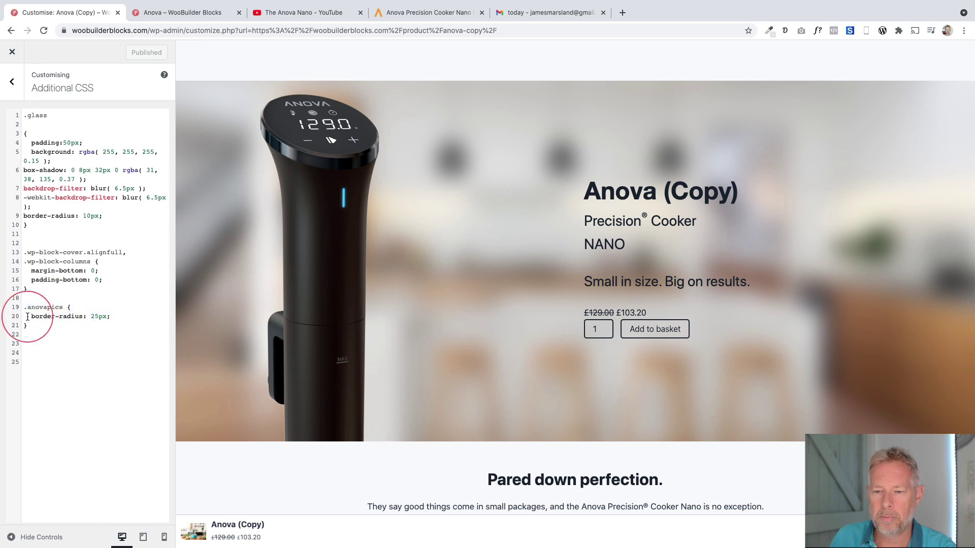
{"action": "left_click_drag", "start_coordinate": [32, 316], "coordinate": [88, 316]}
{"action": "left_click", "coordinate": [117, 316]}
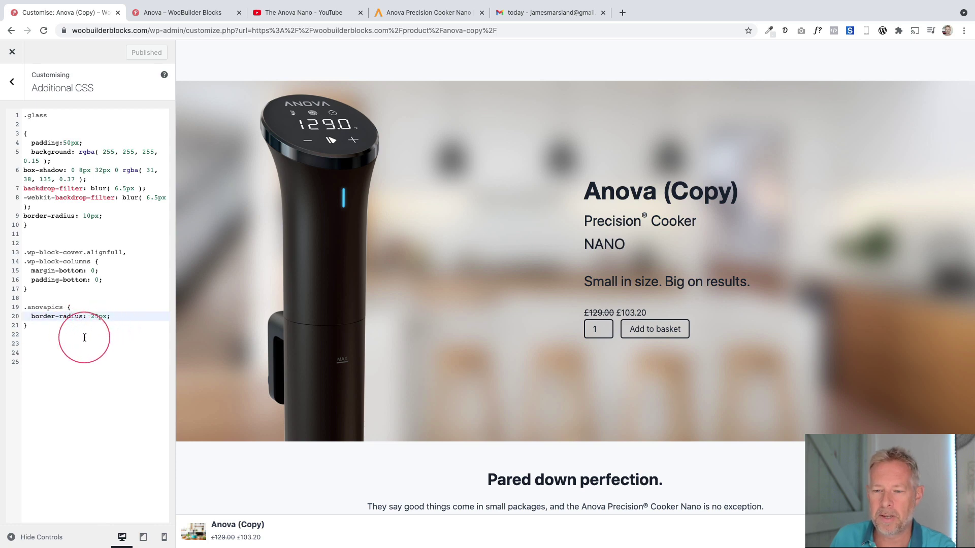
{"action": "scroll", "coordinate": [381, 401], "scroll_direction": "down", "scroll_amount": 10}
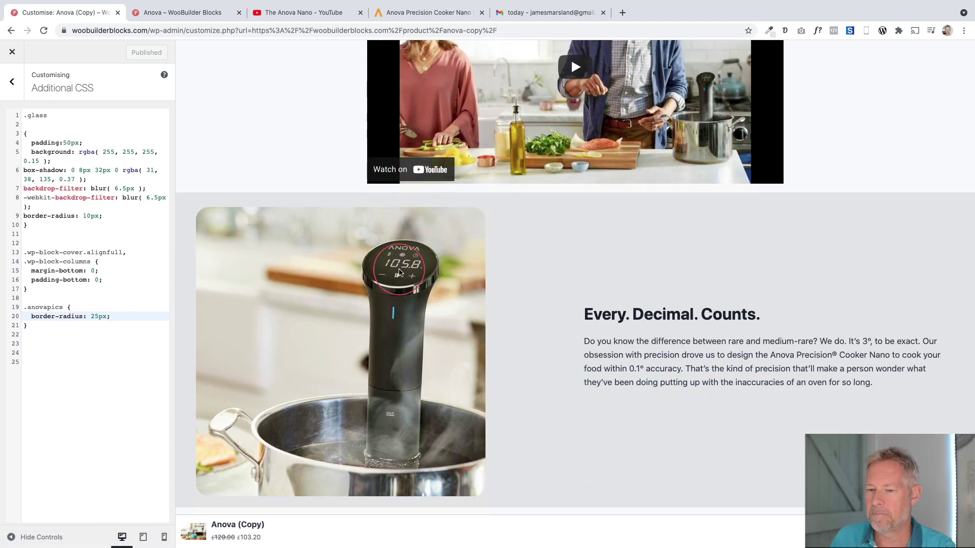
- Close the customizer and compare the live copy with the finished Anova page, examining the "Cellular sous chef." section
{"action": "left_click", "coordinate": [13, 51]}
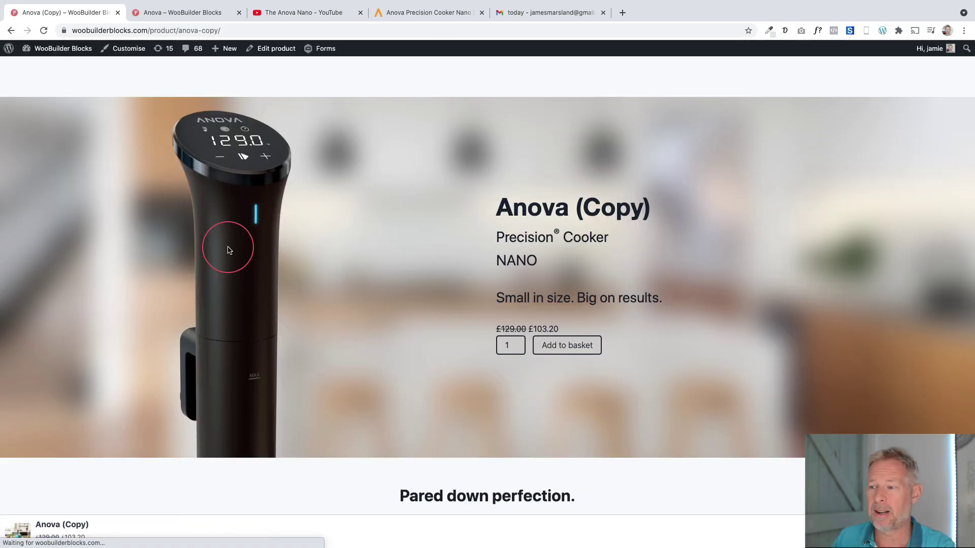
{"action": "scroll", "coordinate": [246, 260], "scroll_direction": "down", "scroll_amount": 12}
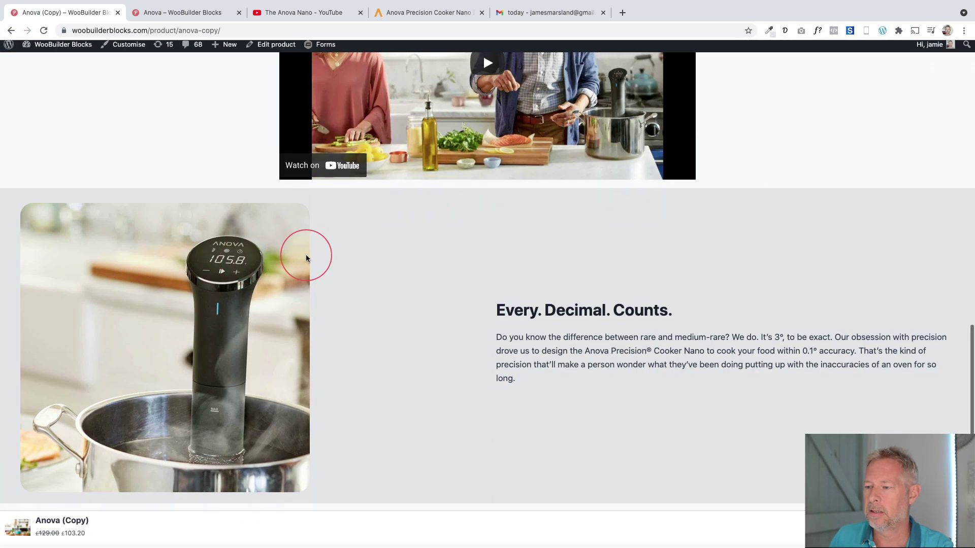
{"action": "left_click", "coordinate": [198, 14]}
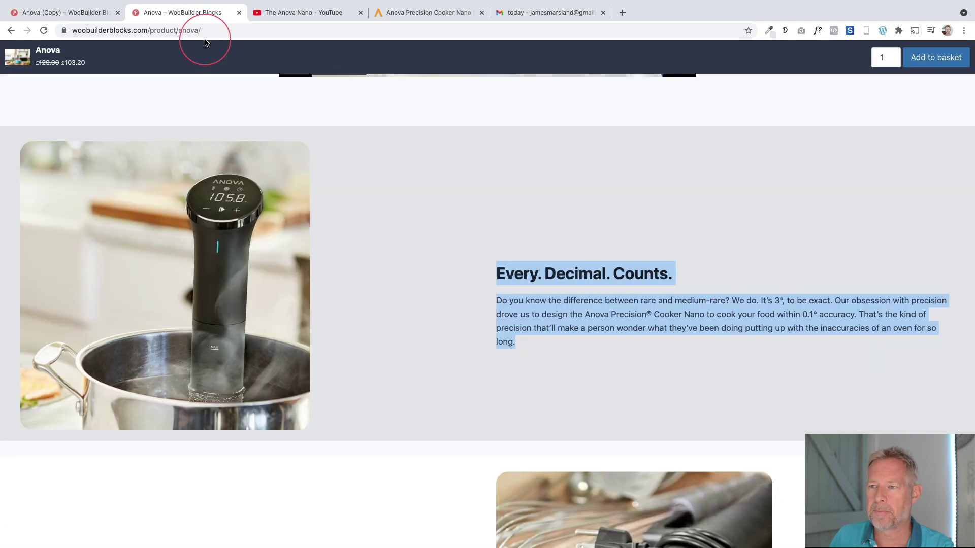
{"action": "scroll", "coordinate": [272, 213], "scroll_direction": "down", "scroll_amount": 2}
{"action": "scroll", "coordinate": [274, 216], "scroll_direction": "down", "scroll_amount": 5}
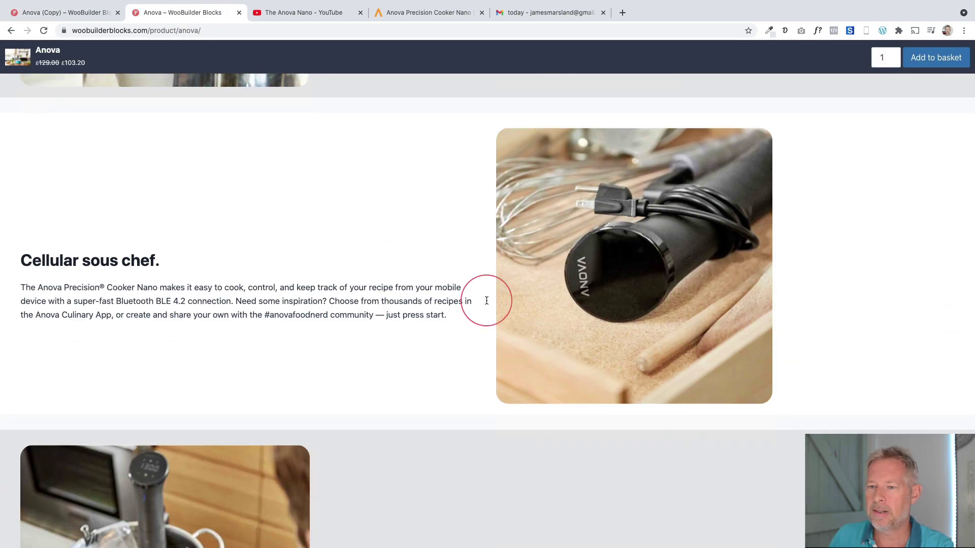
- Open the Anova (Copy) product for editing and select the image block in the "Every. Decimal. Counts." section
{"action": "left_click", "coordinate": [97, 12]}
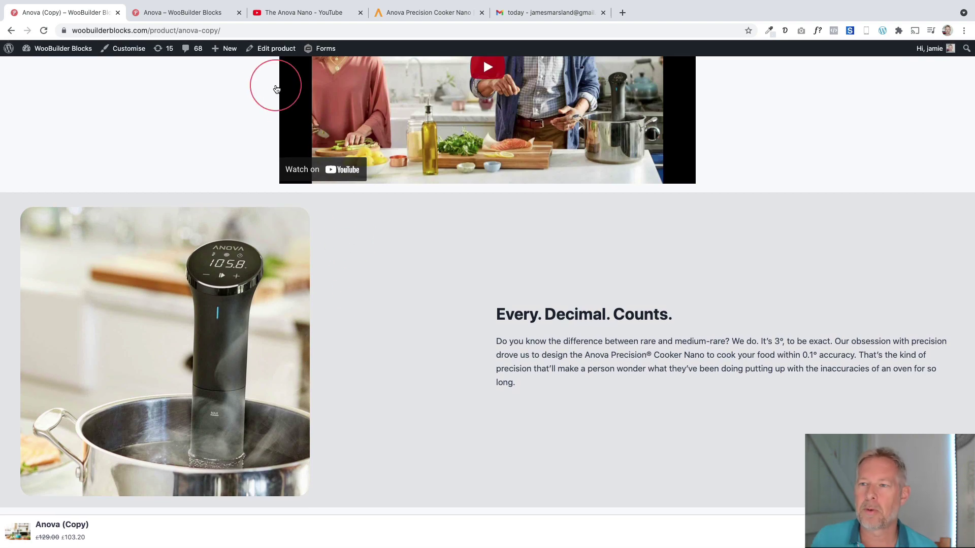
{"action": "left_click", "coordinate": [276, 52]}
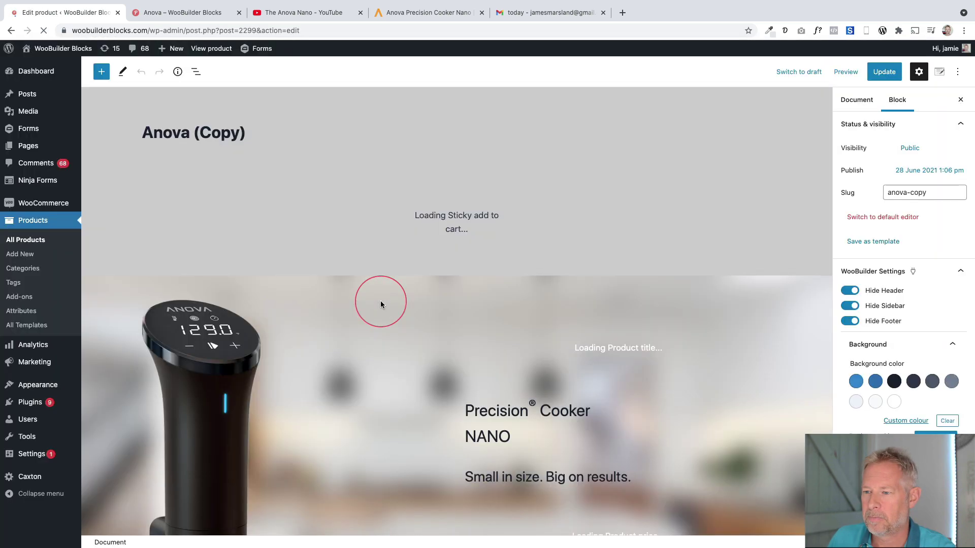
{"action": "scroll", "coordinate": [379, 300], "scroll_direction": "down", "scroll_amount": 10}
{"action": "scroll", "coordinate": [379, 304], "scroll_direction": "down", "scroll_amount": 5}
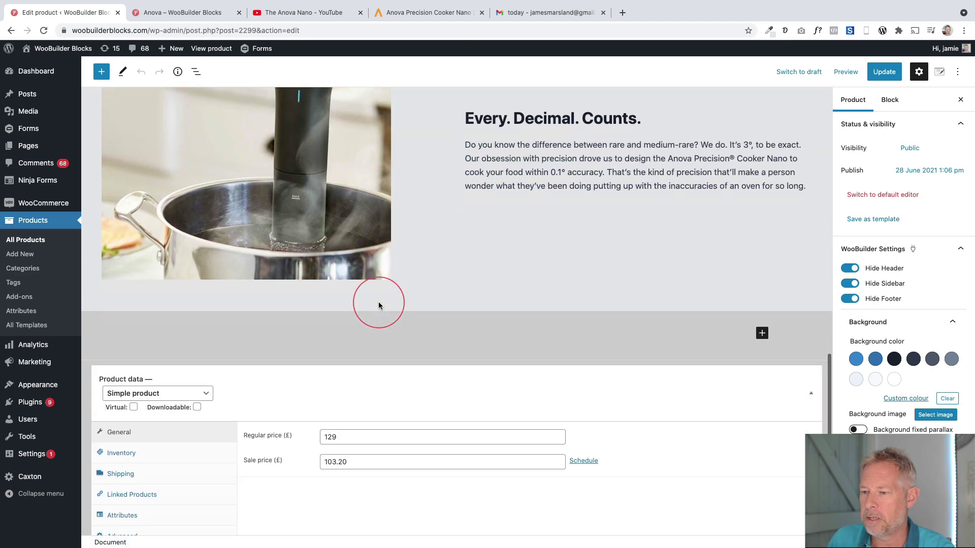
{"action": "scroll", "coordinate": [457, 296], "scroll_direction": "up", "scroll_amount": 2}
{"action": "scroll", "coordinate": [457, 294], "scroll_direction": "down", "scroll_amount": 2}
{"action": "left_click", "coordinate": [457, 292]}
{"action": "scroll", "coordinate": [231, 424], "scroll_direction": "up", "scroll_amount": 3}
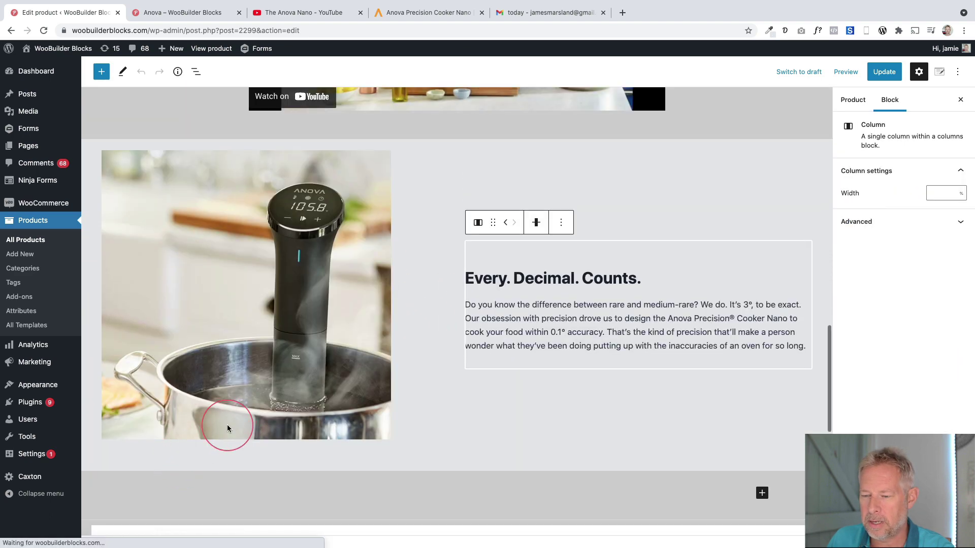
{"action": "left_click", "coordinate": [433, 394]}
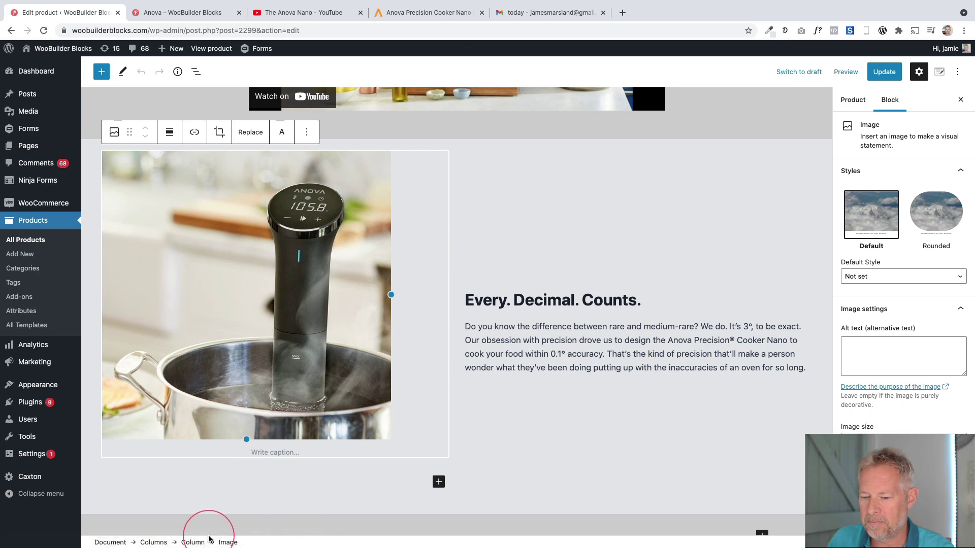
- Duplicate the two-column "Every. Decimal. Counts." section with its image, heading and paragraph
{"action": "left_click", "coordinate": [153, 542]}
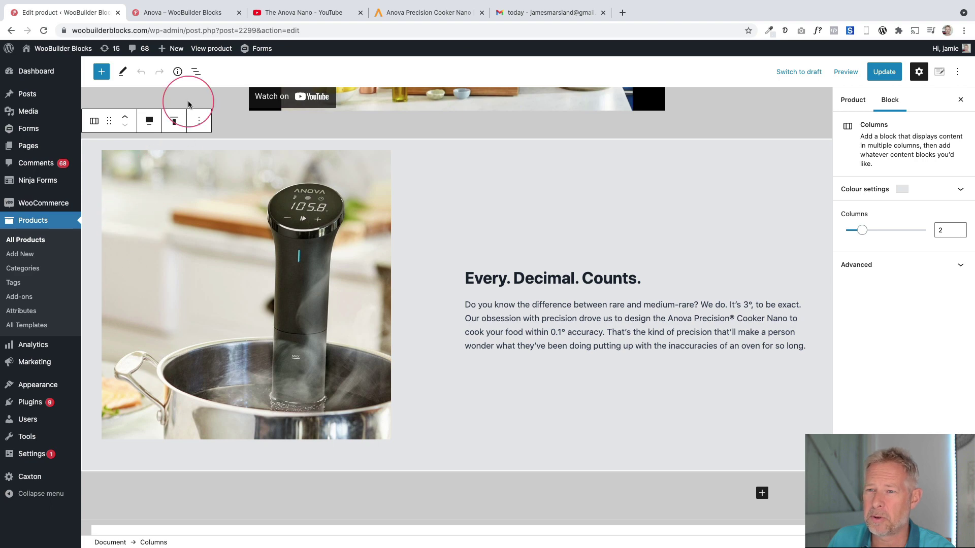
{"action": "left_click", "coordinate": [196, 72]}
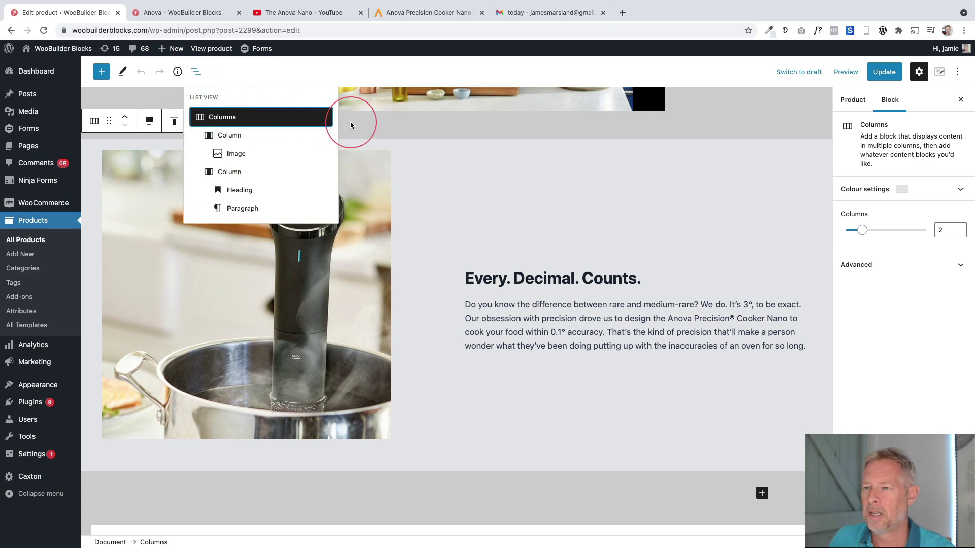
{"action": "left_click", "coordinate": [373, 127]}
{"action": "left_click", "coordinate": [271, 488]}
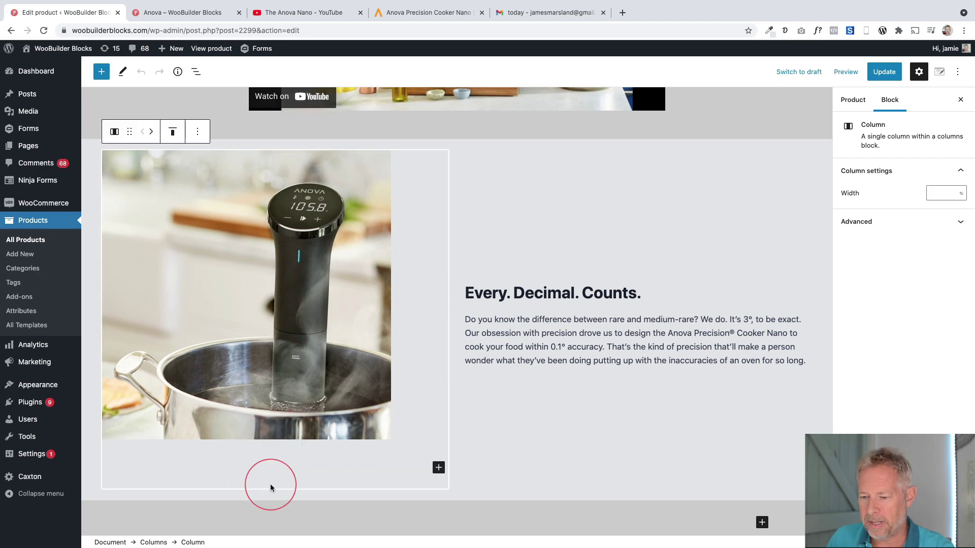
{"action": "left_click", "coordinate": [154, 543]}
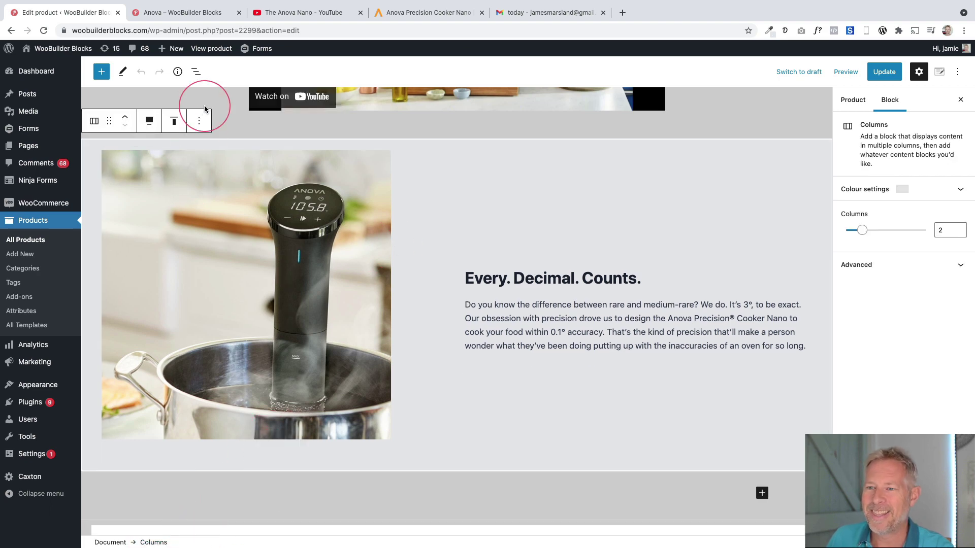
{"action": "left_click", "coordinate": [199, 121]}
{"action": "left_click", "coordinate": [234, 201]}
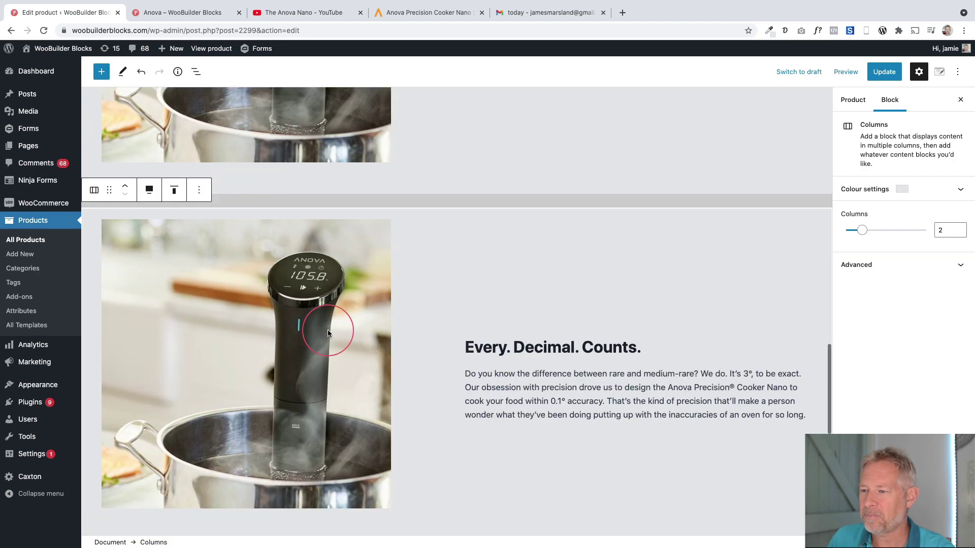
- Move the image column of the duplicated section after the text column, so the text comes first
{"action": "scroll", "coordinate": [329, 335], "scroll_direction": "up", "scroll_amount": 4}
{"action": "scroll", "coordinate": [327, 330], "scroll_direction": "down", "scroll_amount": 3}
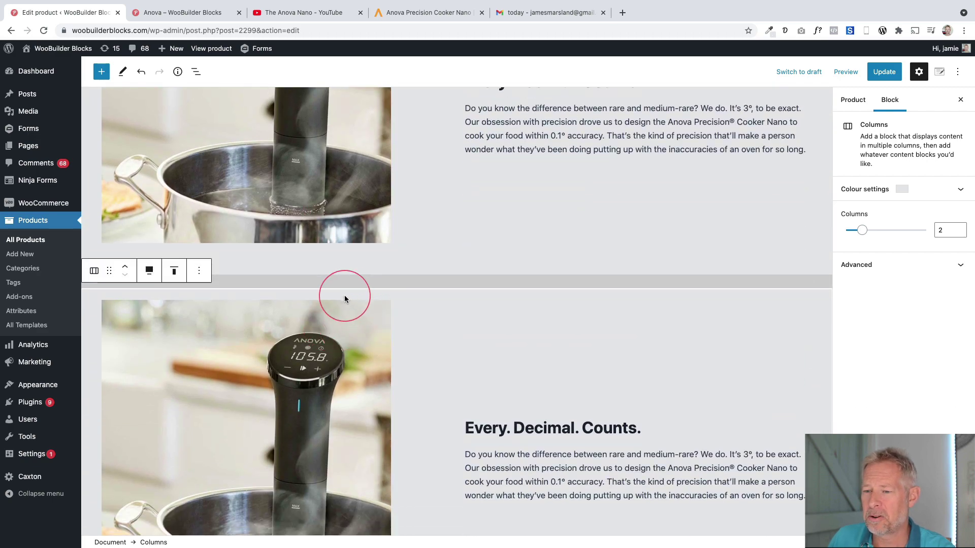
{"action": "scroll", "coordinate": [345, 300], "scroll_direction": "down", "scroll_amount": 3}
{"action": "left_click", "coordinate": [328, 332]}
{"action": "left_click", "coordinate": [273, 450]}
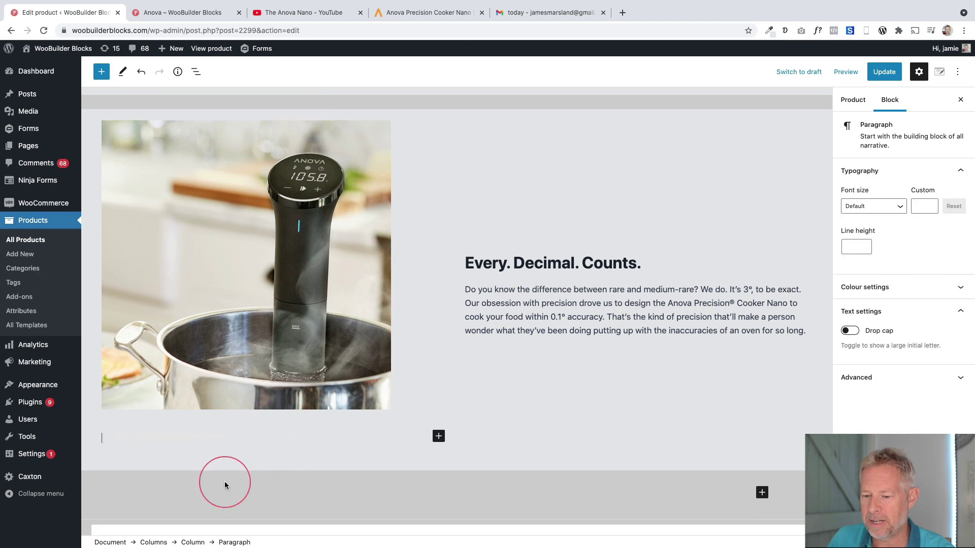
{"action": "left_click", "coordinate": [193, 543]}
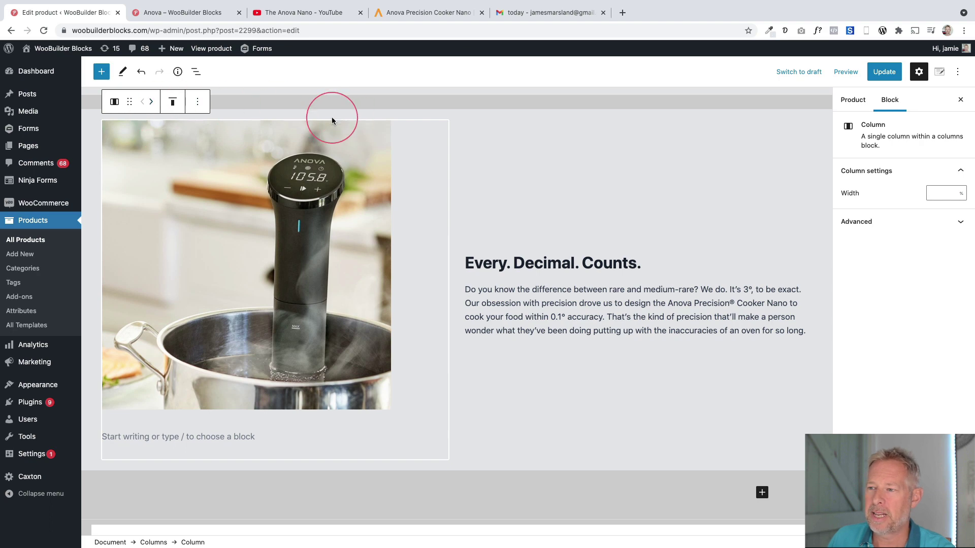
{"action": "left_click", "coordinate": [151, 102]}
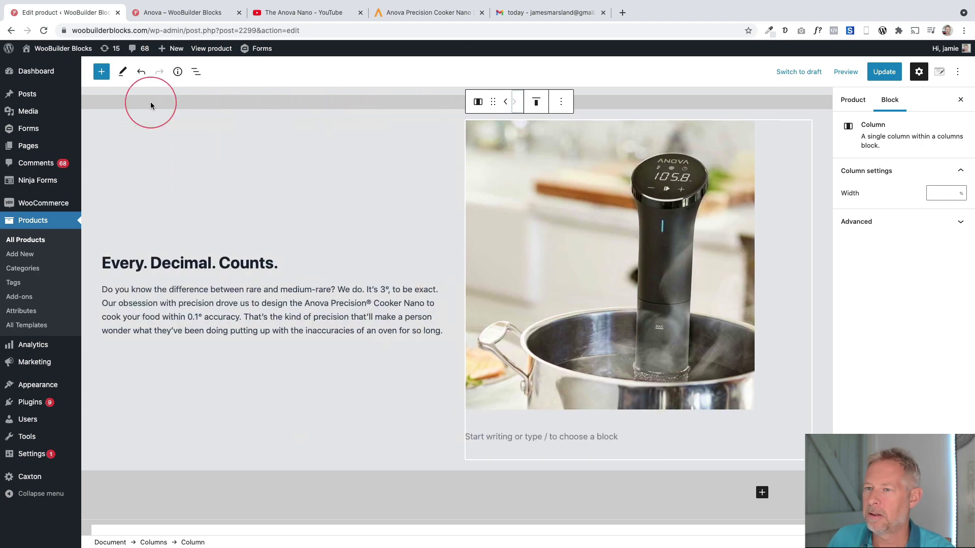
- Copy the "Cellular sous chef." heading and paragraph from the live Anova product page and paste them over the duplicated section's text
{"action": "left_click", "coordinate": [174, 12]}
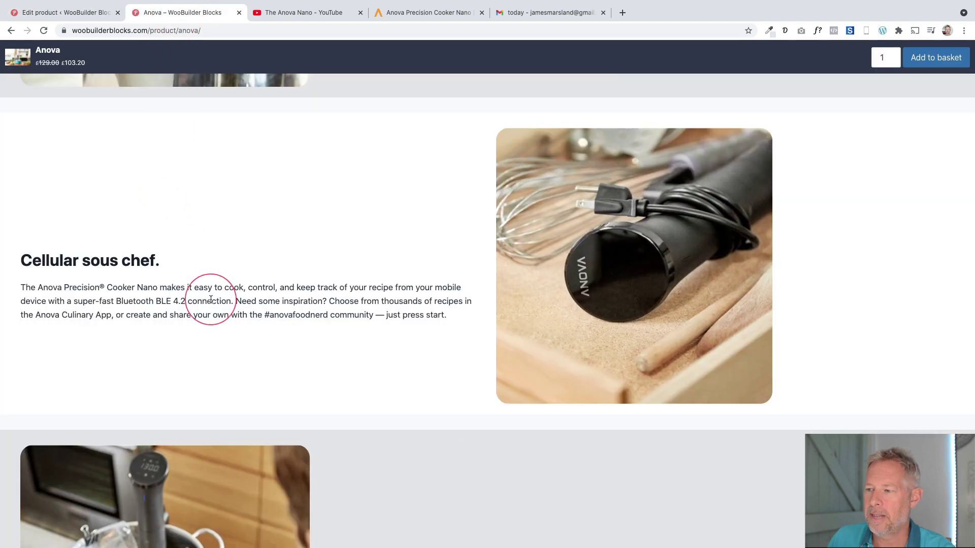
{"action": "scroll", "coordinate": [219, 320], "scroll_direction": "up", "scroll_amount": 5}
{"action": "scroll", "coordinate": [219, 320], "scroll_direction": "down", "scroll_amount": 3}
{"action": "left_click_drag", "start_coordinate": [429, 307], "coordinate": [22, 231]}
{"action": "key", "text": "ctrl+c"}
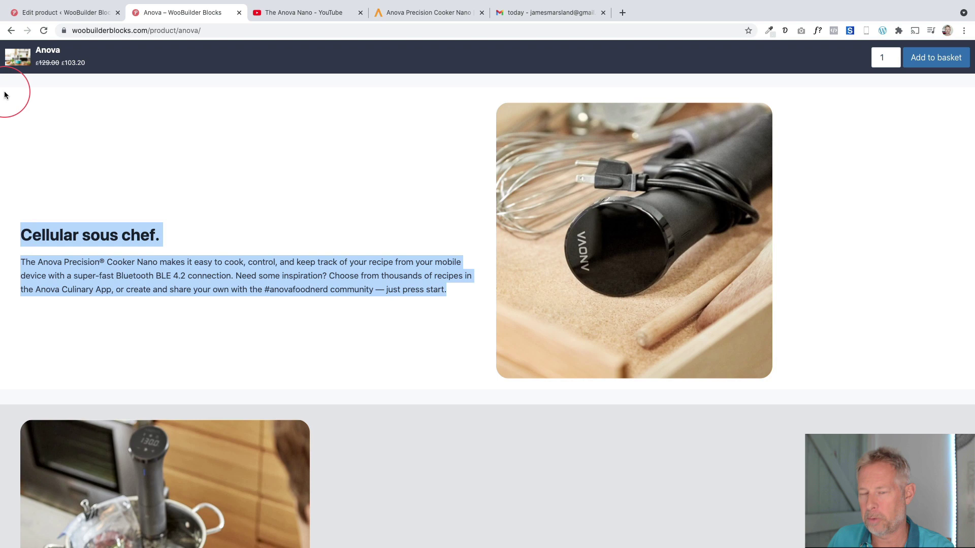
{"action": "left_click", "coordinate": [51, 12]}
{"action": "left_click_drag", "start_coordinate": [429, 331], "coordinate": [110, 263]}
{"action": "key", "text": "ctrl+v"}
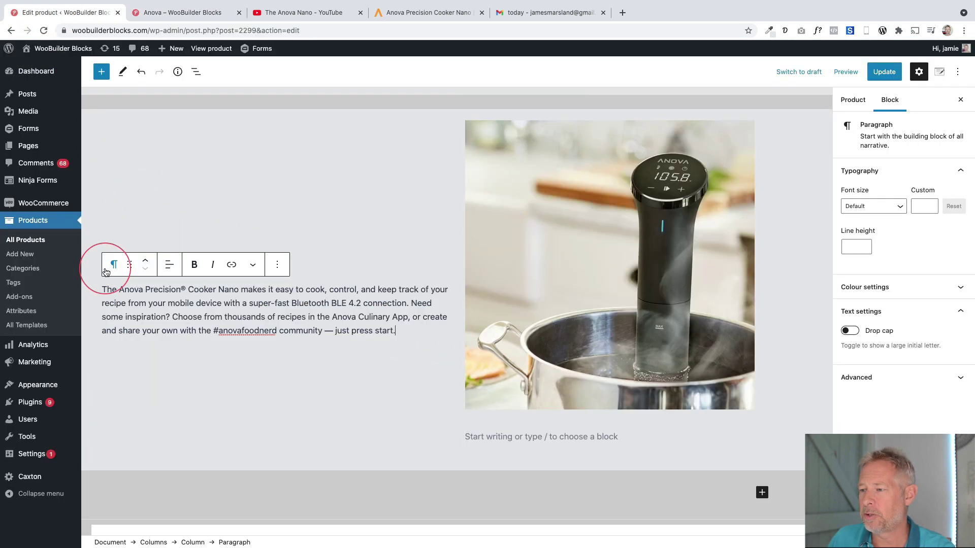
- Examine the size and advanced settings of the image in the "Cellular sous chef." section
{"action": "left_click", "coordinate": [651, 234]}
{"action": "scroll", "coordinate": [897, 406], "scroll_direction": "down", "scroll_amount": 5}
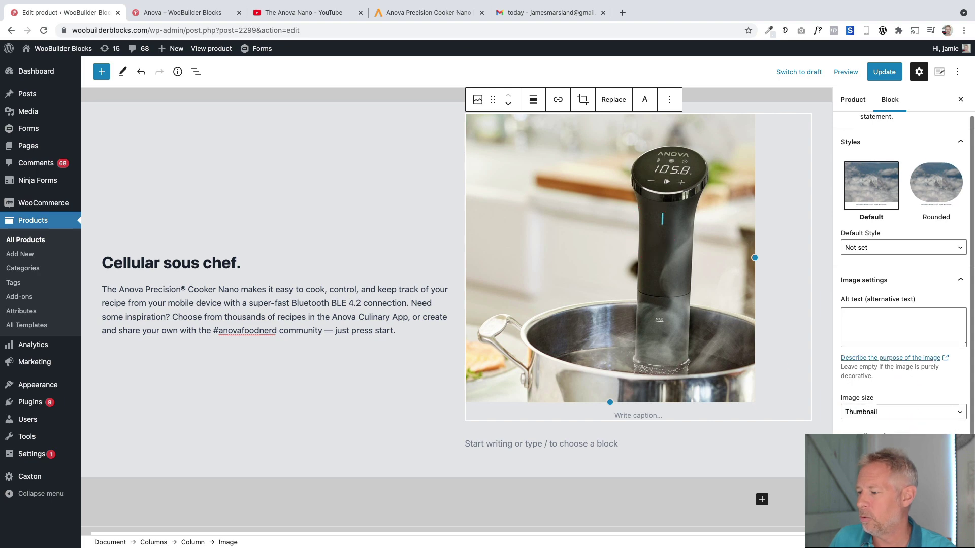
{"action": "left_click", "coordinate": [804, 508]}
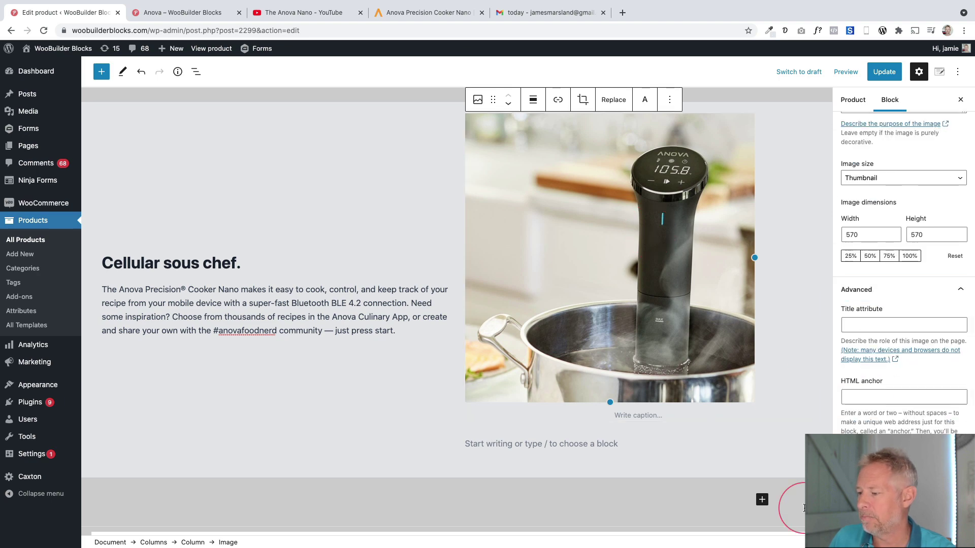
{"action": "scroll", "coordinate": [703, 274], "scroll_direction": "up", "scroll_amount": 2}
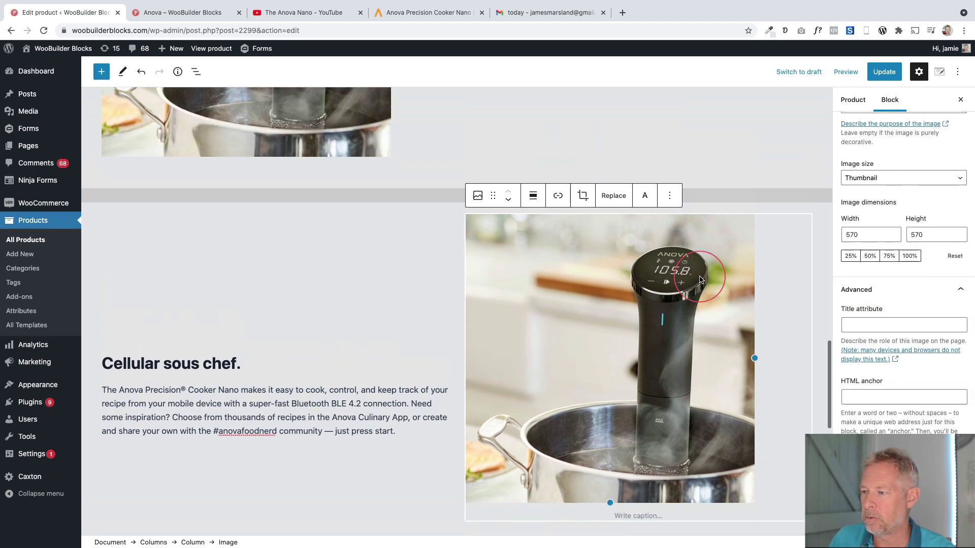
{"action": "scroll", "coordinate": [700, 279], "scroll_direction": "down", "scroll_amount": 1}
{"action": "scroll", "coordinate": [700, 280], "scroll_direction": "down", "scroll_amount": 1}
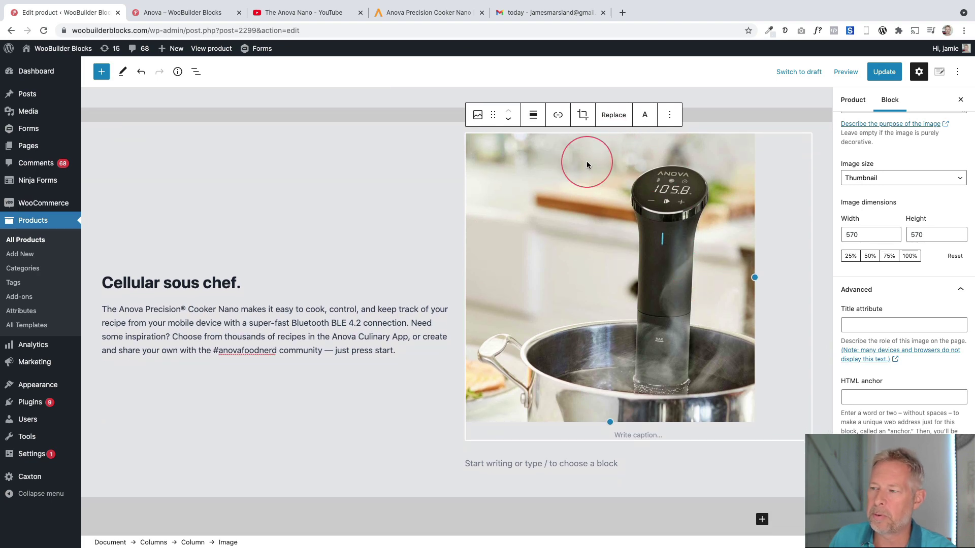
- Check the section backgrounds on the live Anova page and set the "Cellular sous chef." columns block's background colour to white
{"action": "left_click", "coordinate": [190, 14]}
{"action": "scroll", "coordinate": [324, 305], "scroll_direction": "down", "scroll_amount": 5}
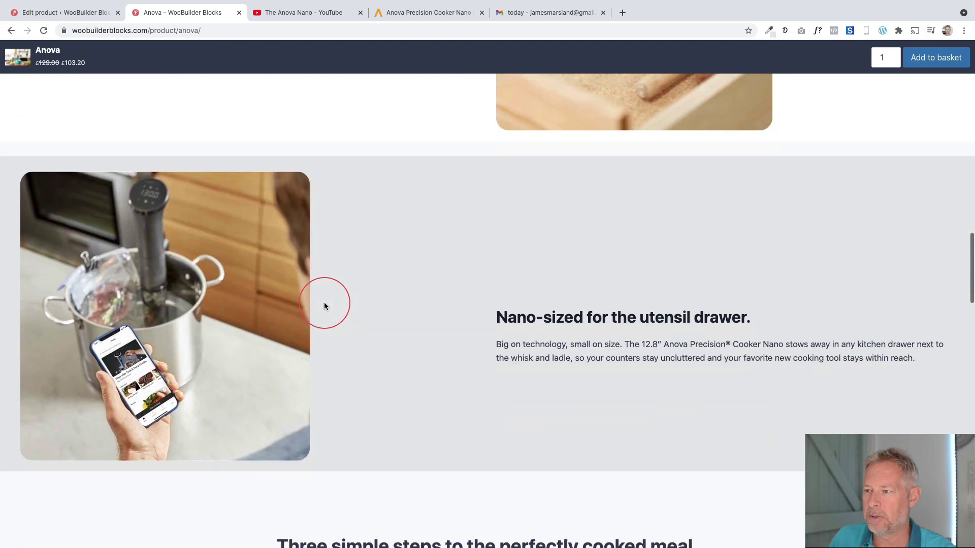
{"action": "scroll", "coordinate": [325, 295], "scroll_direction": "up", "scroll_amount": 4}
{"action": "scroll", "coordinate": [325, 289], "scroll_direction": "up", "scroll_amount": 2}
{"action": "left_click", "coordinate": [71, 12]}
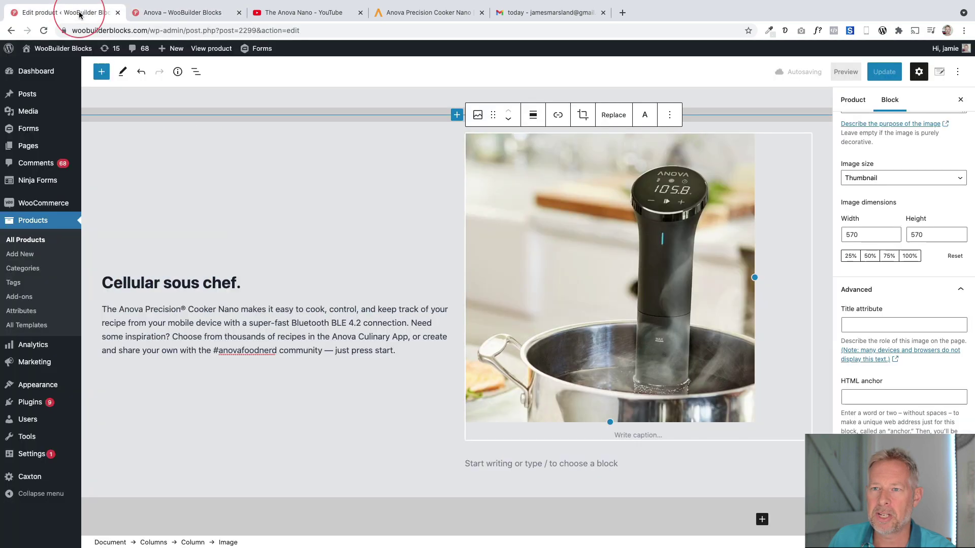
{"action": "left_click", "coordinate": [354, 138]}
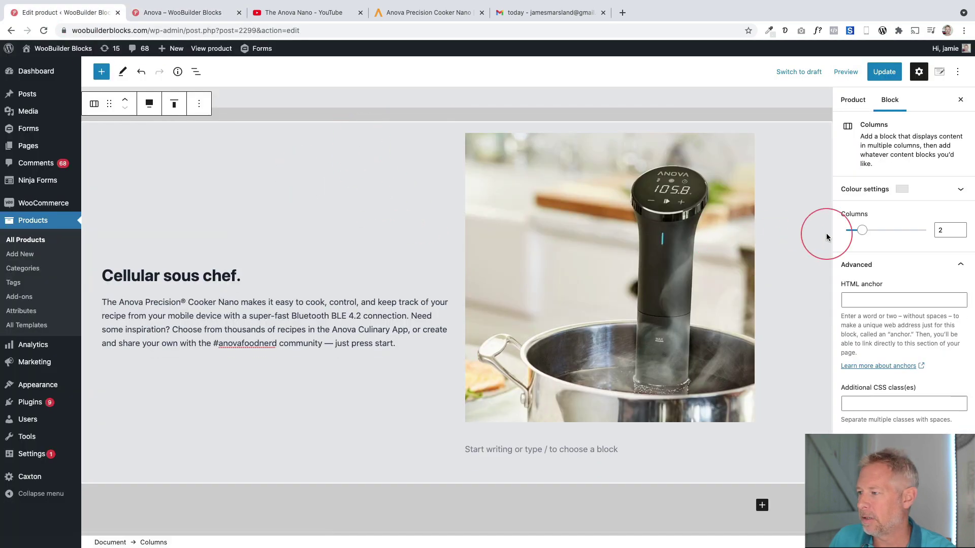
{"action": "left_click", "coordinate": [917, 189]}
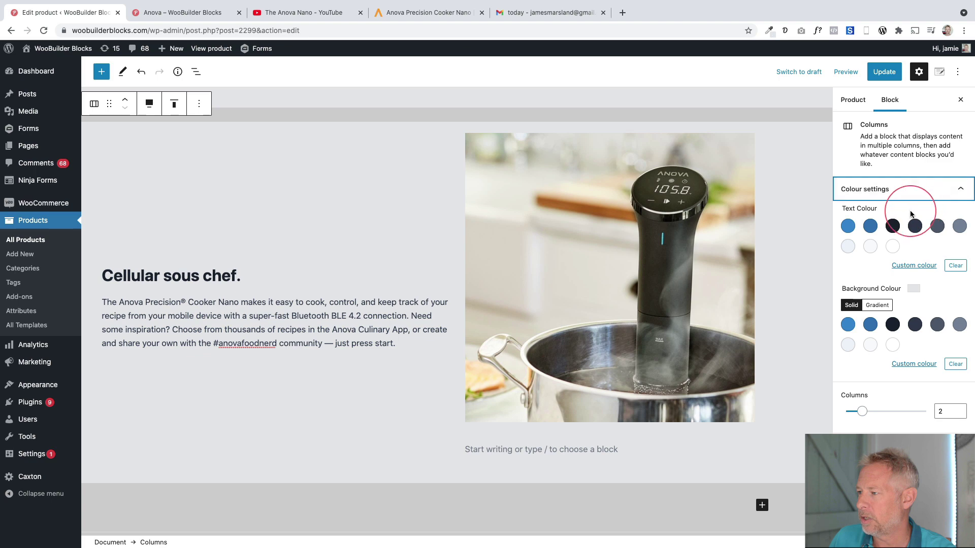
{"action": "left_click", "coordinate": [889, 353]}
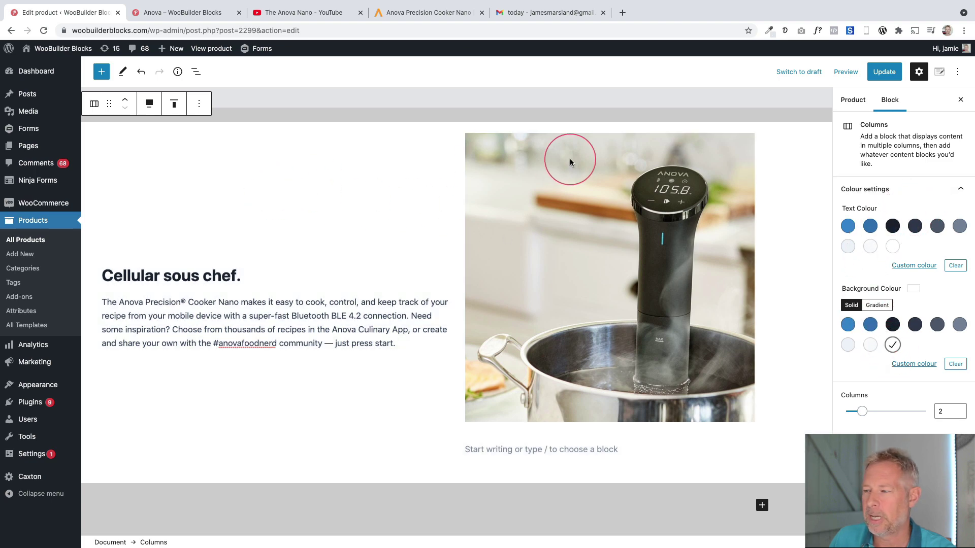
{"action": "scroll", "coordinate": [572, 167], "scroll_direction": "down", "scroll_amount": 1}
{"action": "scroll", "coordinate": [520, 173], "scroll_direction": "up", "scroll_amount": 1}
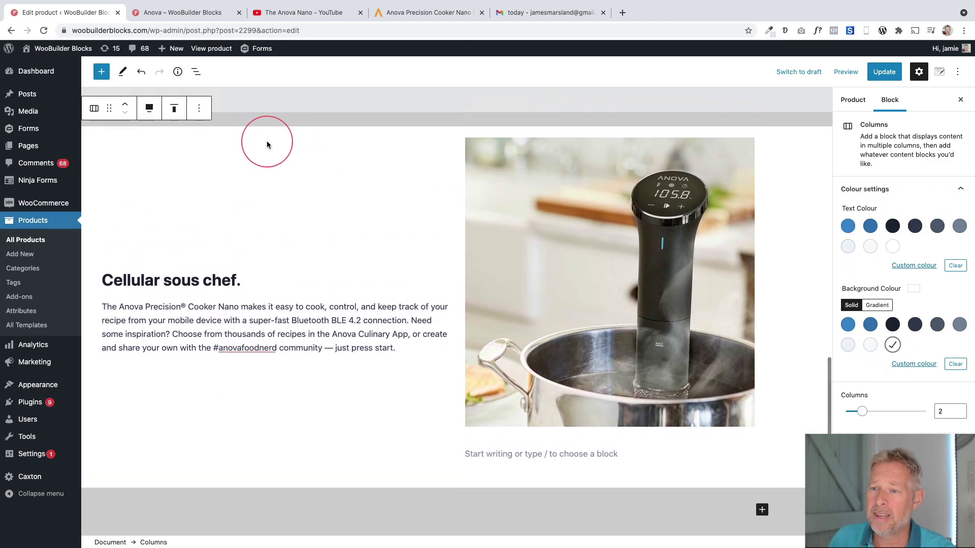
- Duplicate the white "Cellular sous chef." columns block to make a third section
{"action": "left_click", "coordinate": [199, 109]}
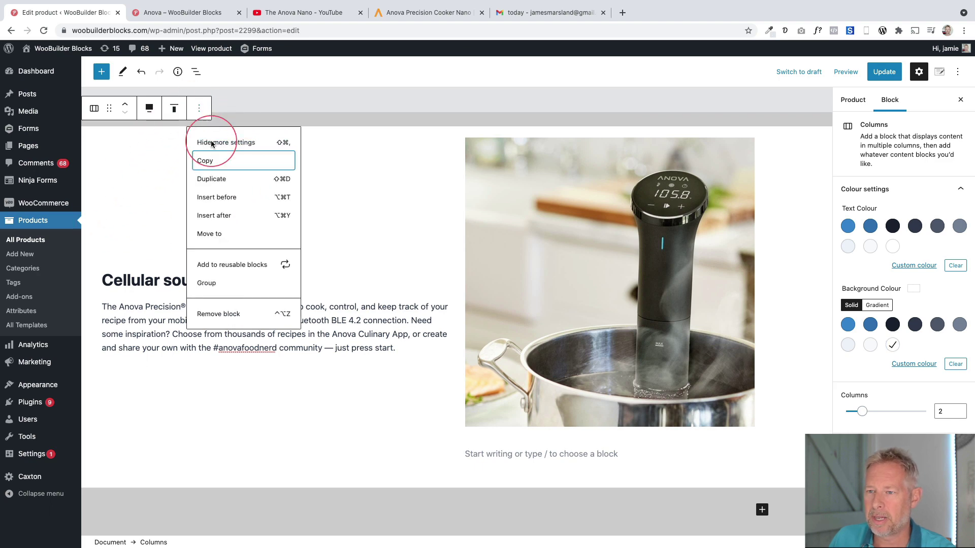
{"action": "left_click", "coordinate": [154, 543]}
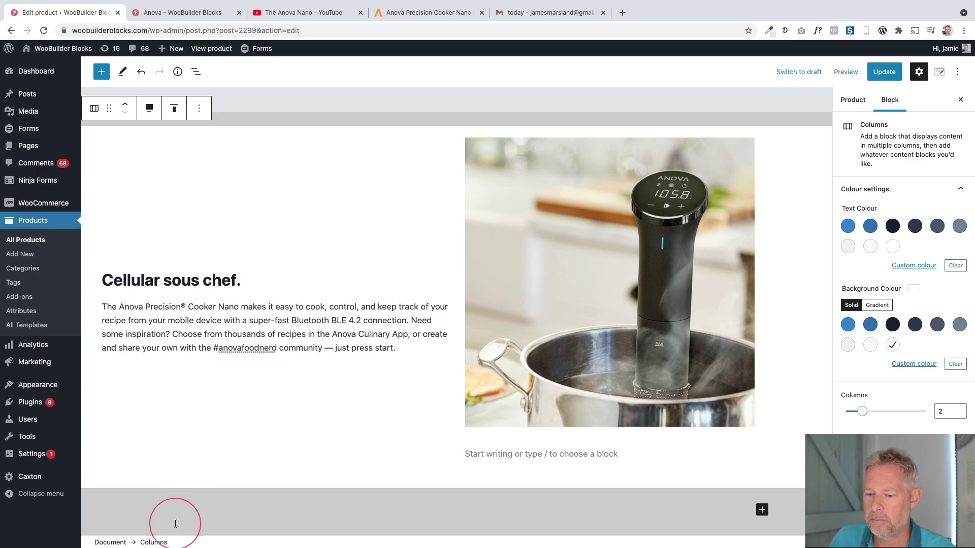
{"action": "left_click", "coordinate": [199, 108]}
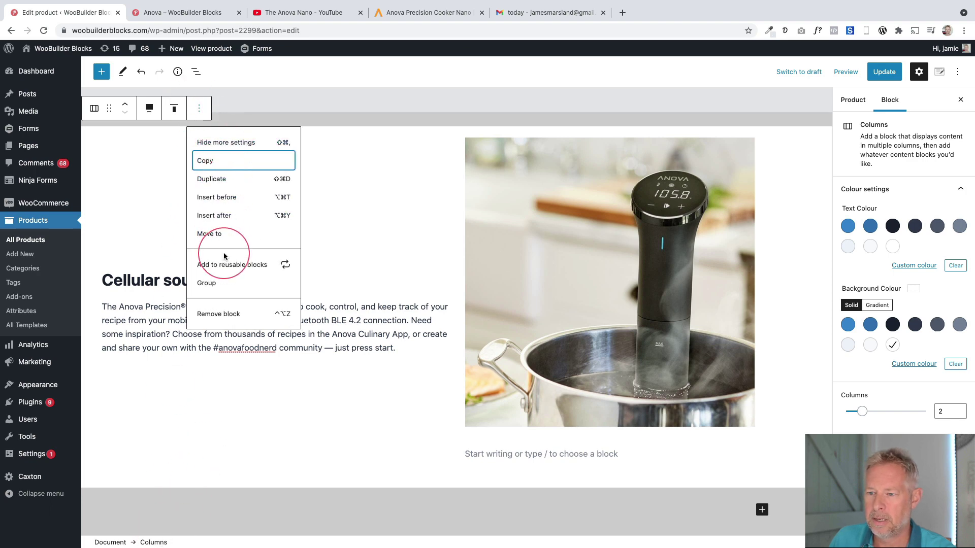
{"action": "left_click", "coordinate": [221, 162]}
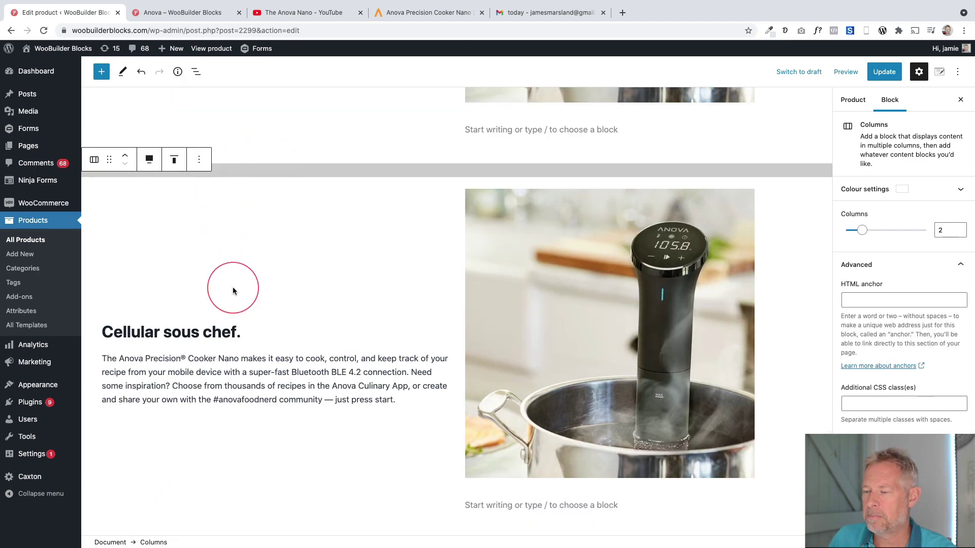
{"action": "scroll", "coordinate": [238, 333], "scroll_direction": "down", "scroll_amount": 1}
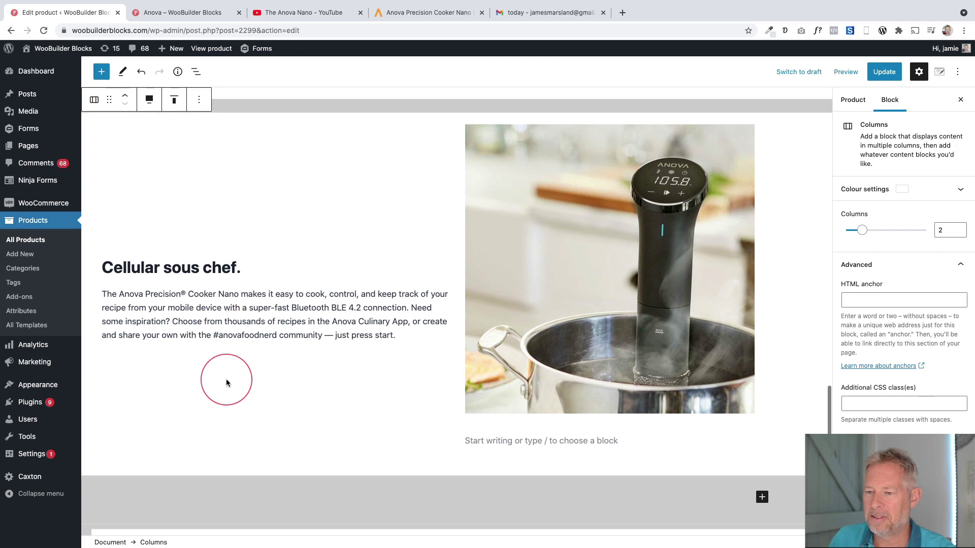
- Move the text column of the third section after its image column
{"action": "left_click", "coordinate": [265, 300]}
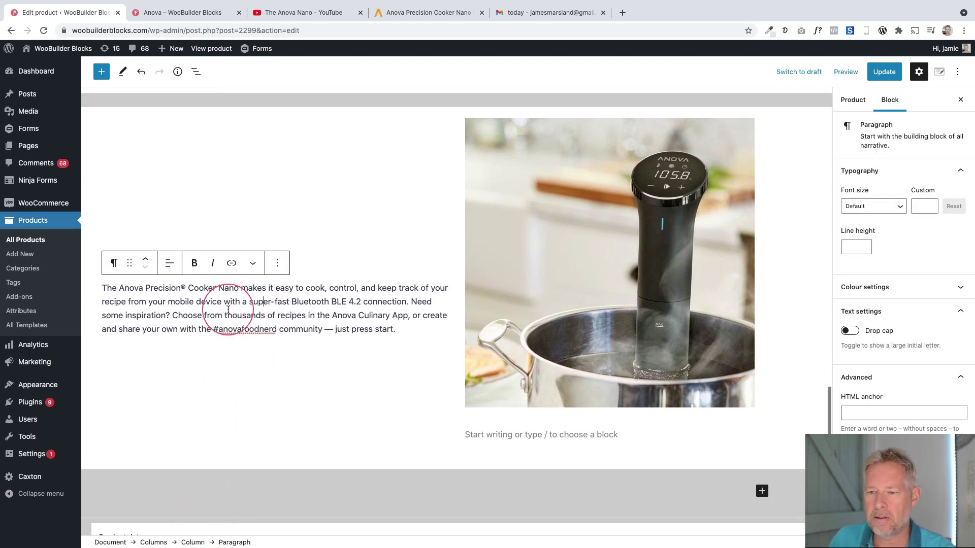
{"action": "left_click", "coordinate": [193, 543]}
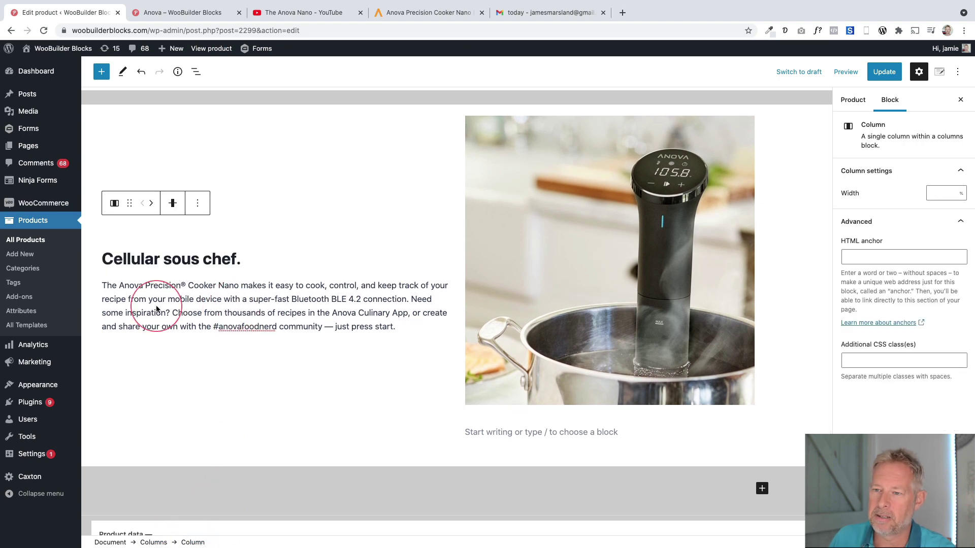
{"action": "left_click", "coordinate": [151, 204]}
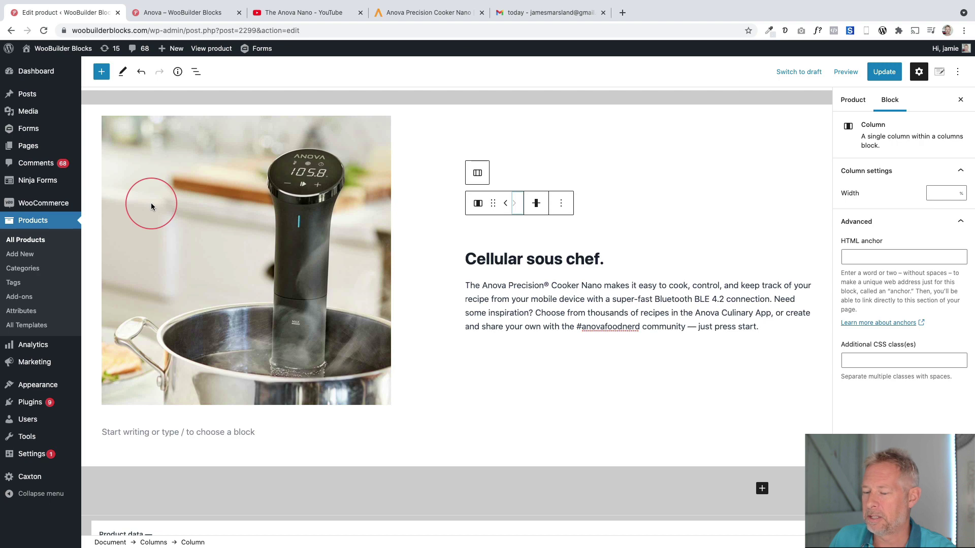
{"action": "key", "text": "ctrl+z"}
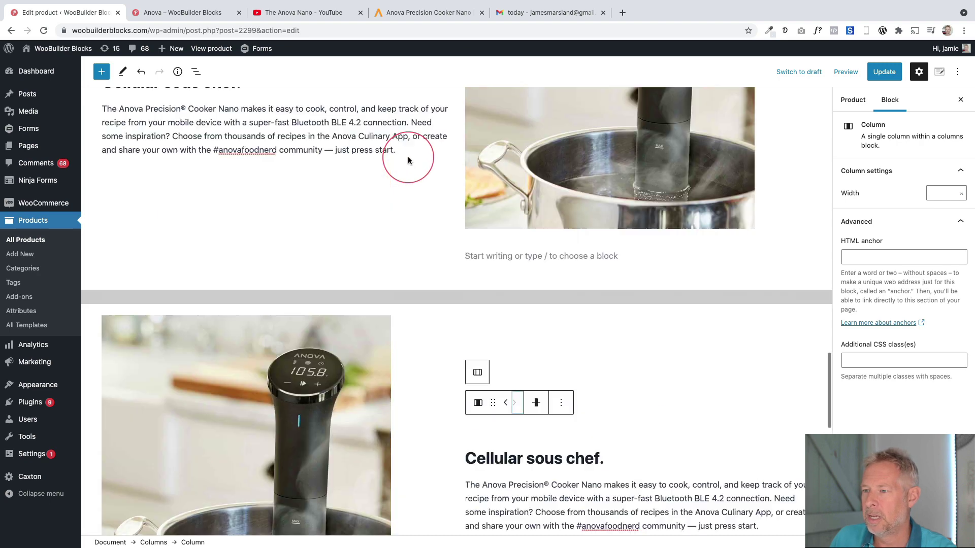
- Copy the custom background colour value of the "Every. Decimal. Counts." columns block
{"action": "scroll", "coordinate": [410, 169], "scroll_direction": "up", "scroll_amount": 3}
{"action": "left_click", "coordinate": [410, 236]}
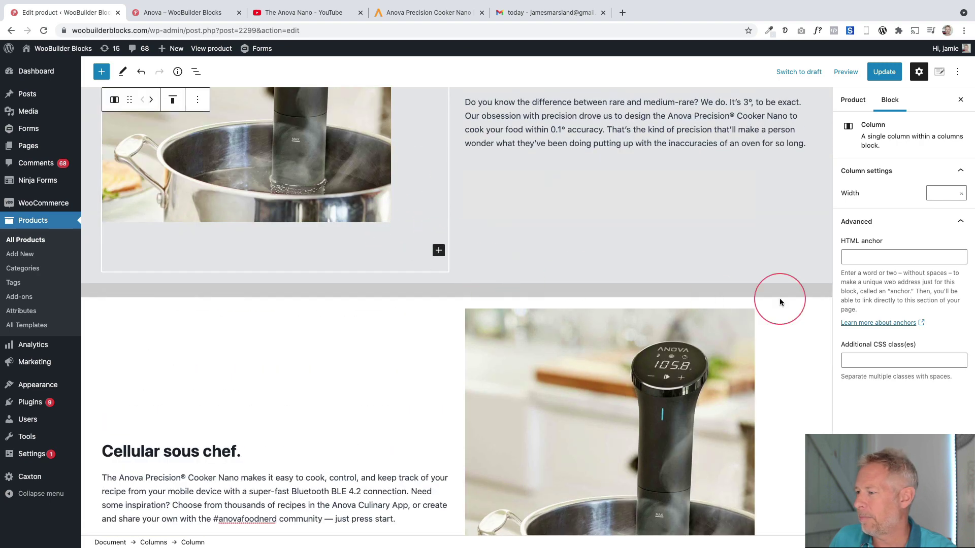
{"action": "left_click", "coordinate": [153, 542]}
{"action": "scroll", "coordinate": [382, 456], "scroll_direction": "up", "scroll_amount": 3}
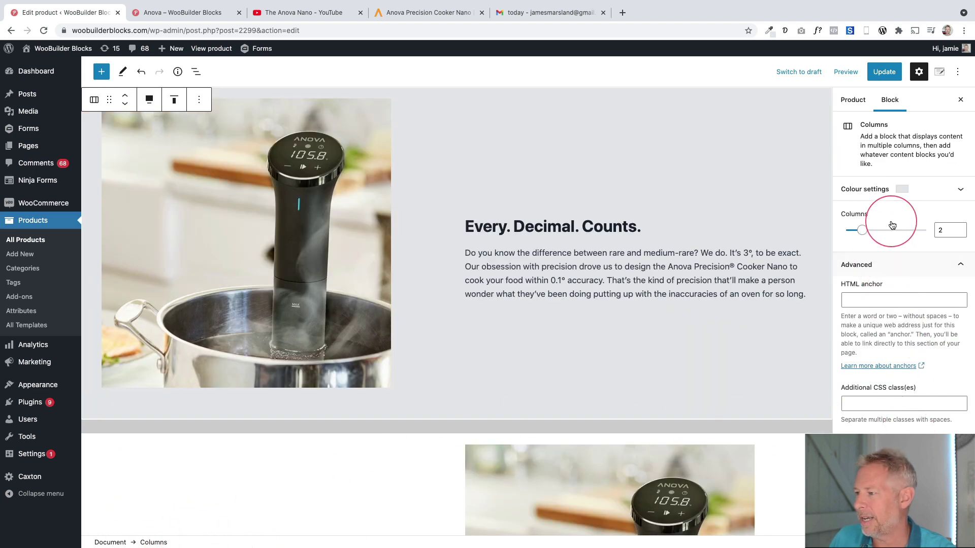
{"action": "left_click", "coordinate": [917, 190]}
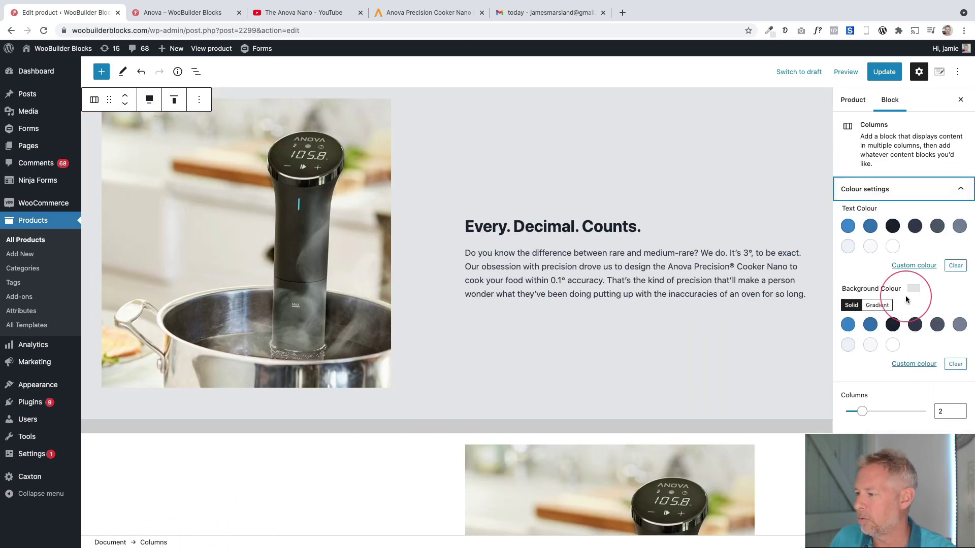
{"action": "left_click", "coordinate": [912, 364]}
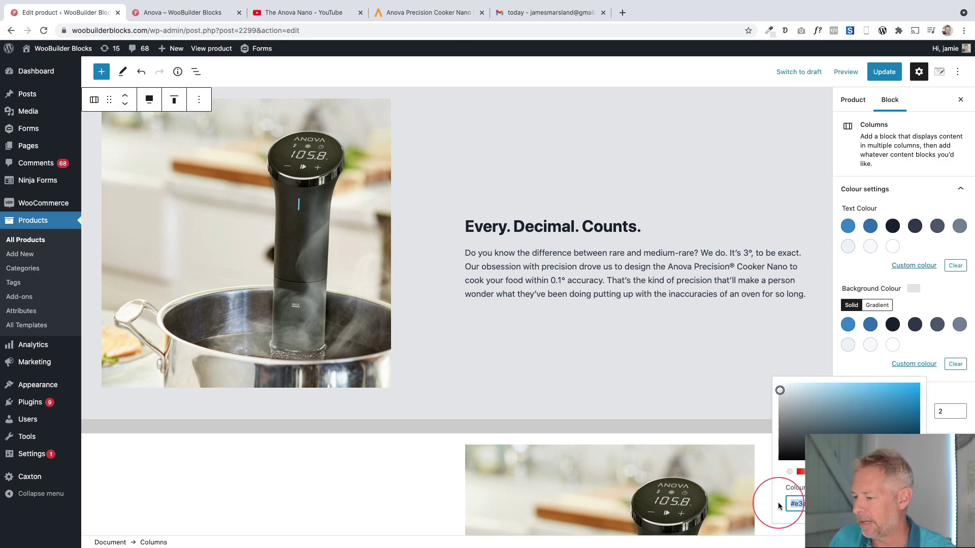
- Apply the copied grey as the custom background colour of the third section's columns block
{"action": "scroll", "coordinate": [422, 421], "scroll_direction": "down", "scroll_amount": 10}
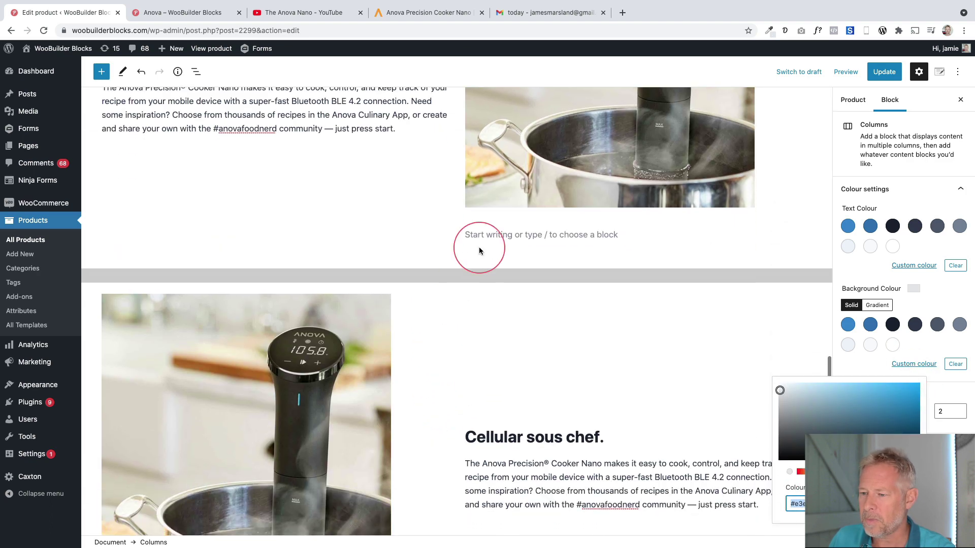
{"action": "left_click", "coordinate": [475, 304]}
{"action": "scroll", "coordinate": [476, 304], "scroll_direction": "down", "scroll_amount": 4}
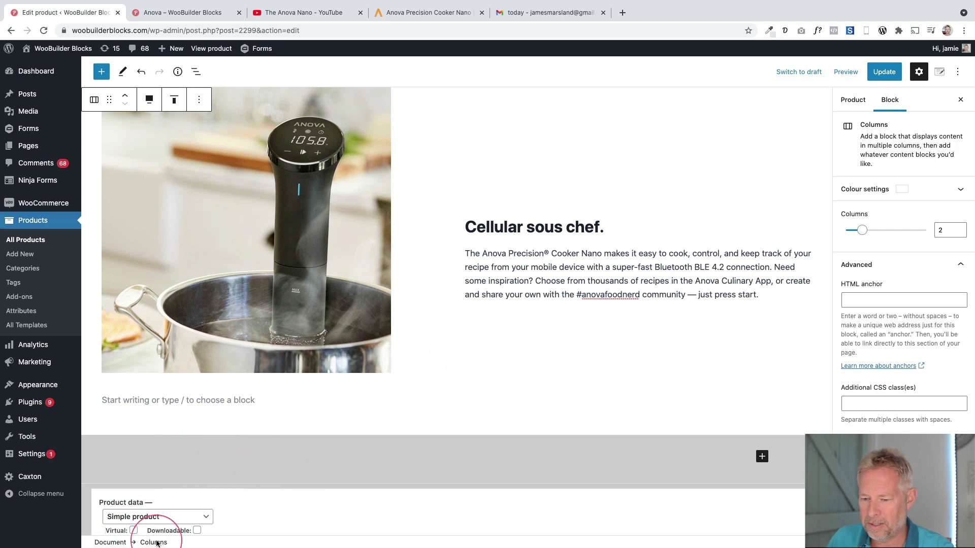
{"action": "left_click", "coordinate": [308, 401]}
{"action": "left_click", "coordinate": [489, 328]}
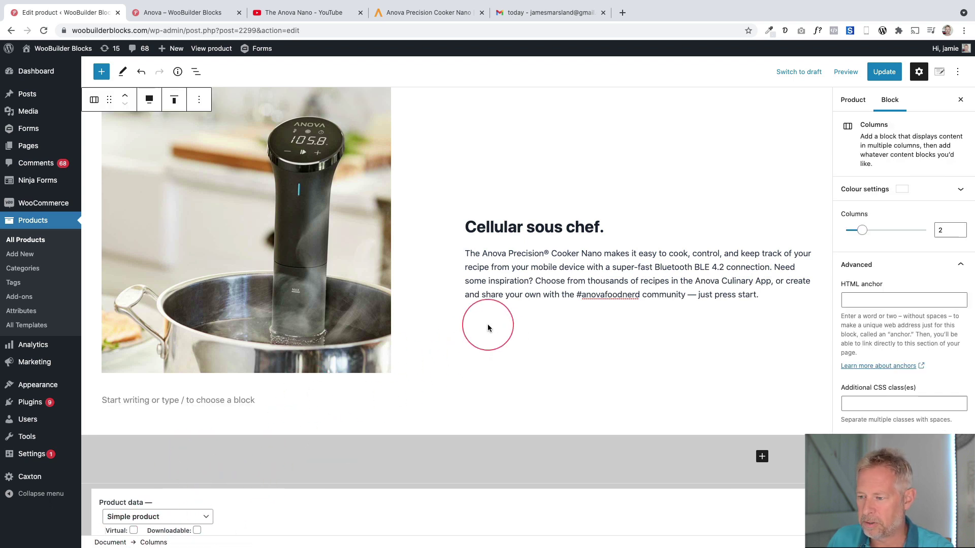
{"action": "left_click", "coordinate": [202, 401]}
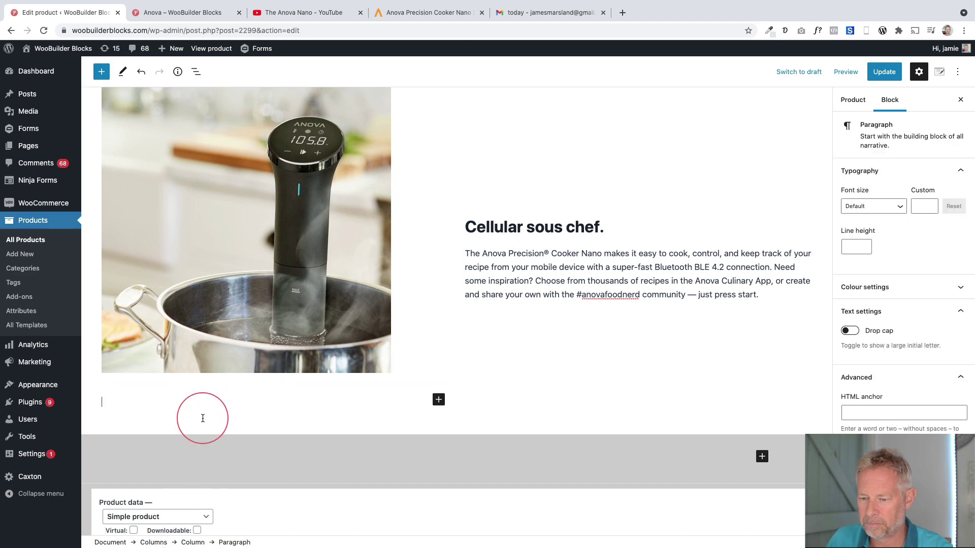
{"action": "left_click", "coordinate": [153, 543]}
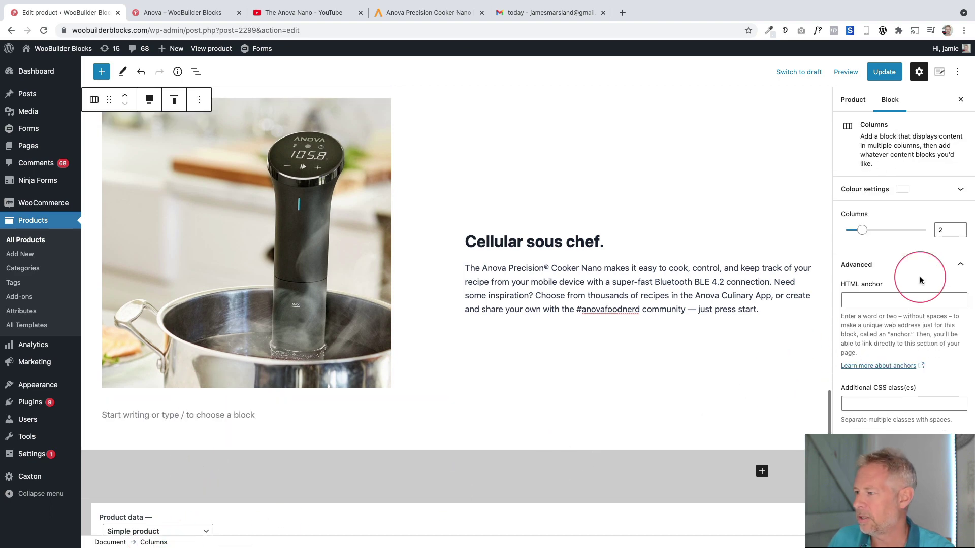
{"action": "left_click", "coordinate": [916, 192]}
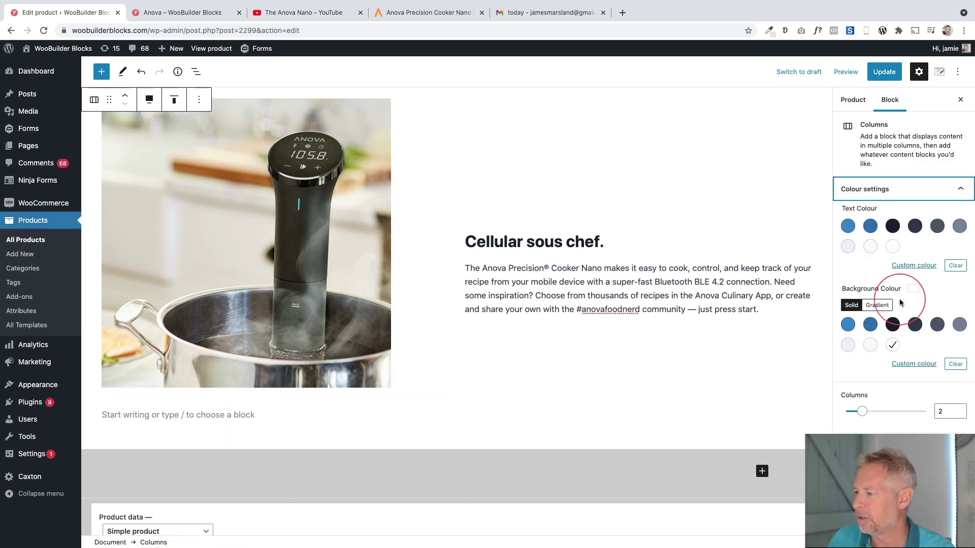
{"action": "left_click", "coordinate": [914, 364]}
{"action": "key", "text": "ctrl+v"}
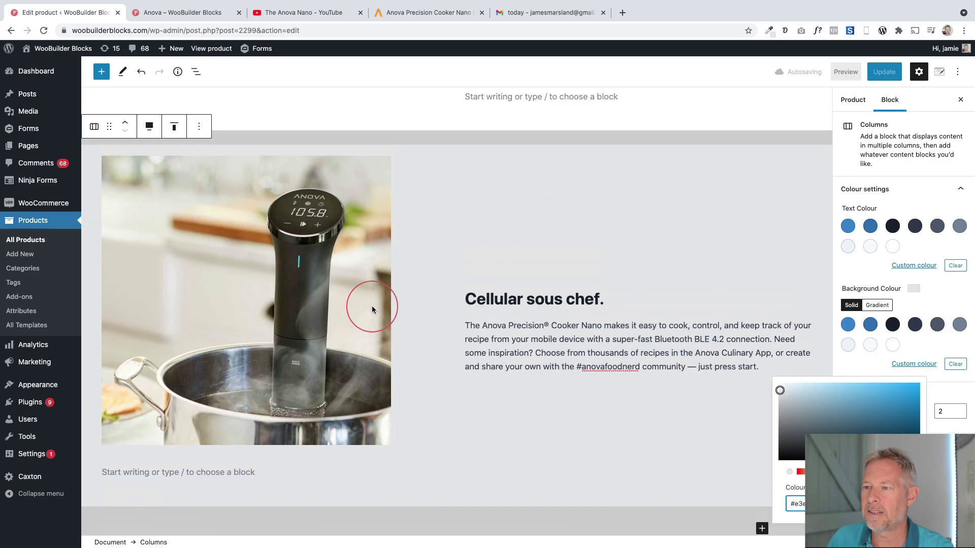
- Copy the heading "Three simple steps to the perfectly cooked meal." from the live Anova page into a new paragraph below the third section
{"action": "scroll", "coordinate": [373, 300], "scroll_direction": "down", "scroll_amount": 5}
{"action": "left_click", "coordinate": [196, 13]}
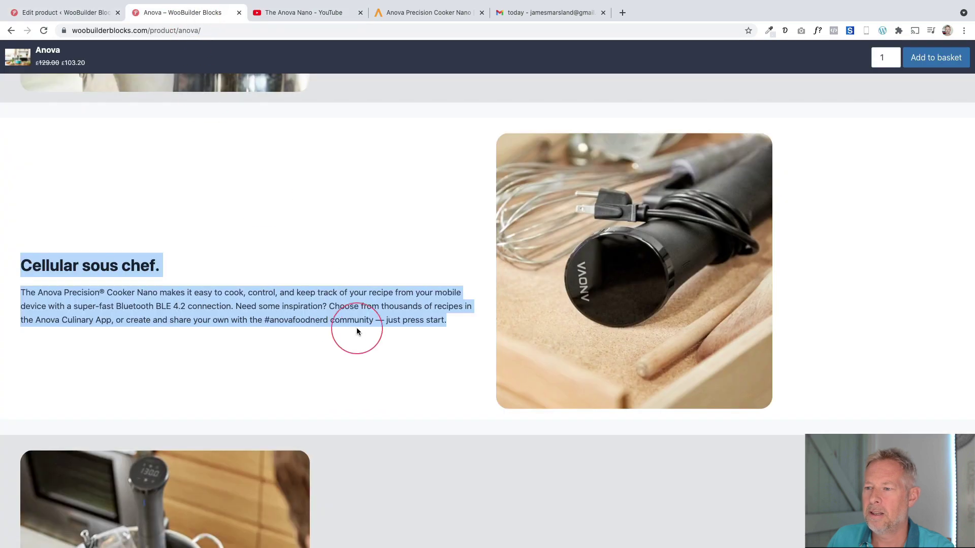
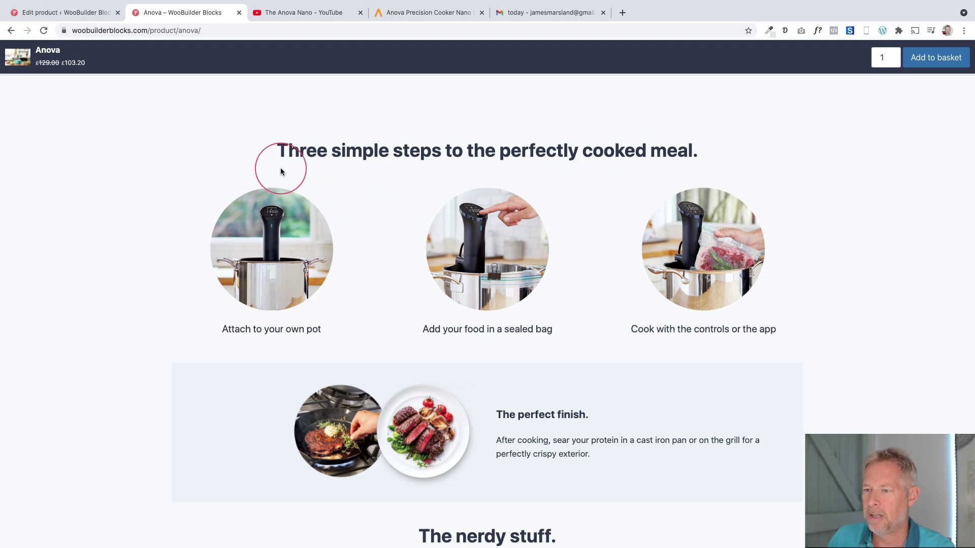
{"action": "left_click_drag", "start_coordinate": [278, 151], "coordinate": [703, 157]}
{"action": "key", "text": "super+c"}
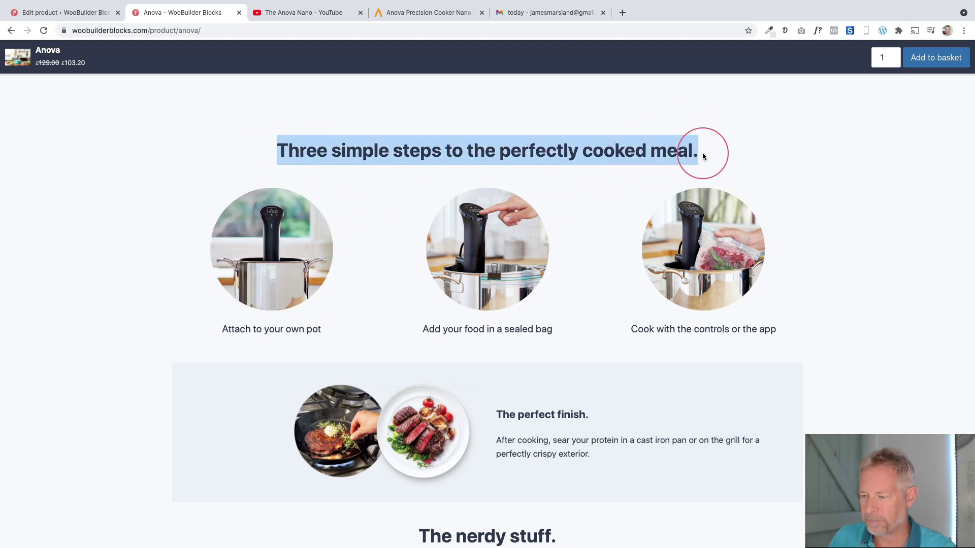
{"action": "left_click", "coordinate": [66, 15]}
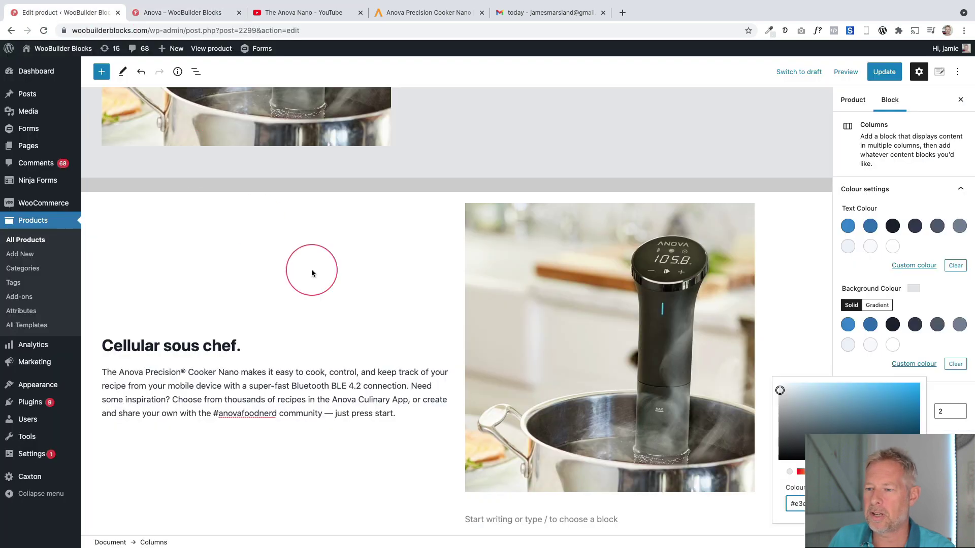
{"action": "scroll", "coordinate": [382, 352], "scroll_direction": "down", "scroll_amount": 15}
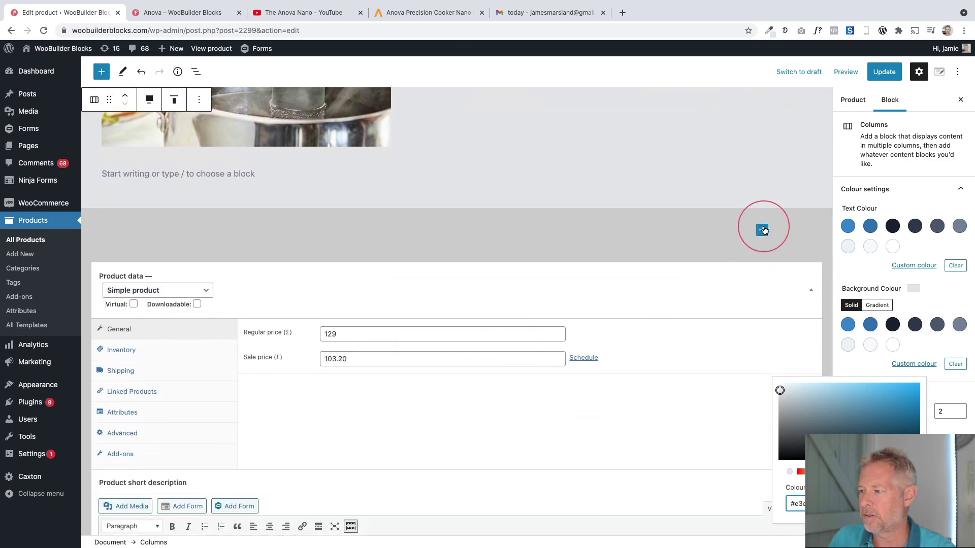
{"action": "left_click", "coordinate": [761, 227]}
{"action": "left_click", "coordinate": [777, 307]}
{"action": "key", "text": "super+v"}
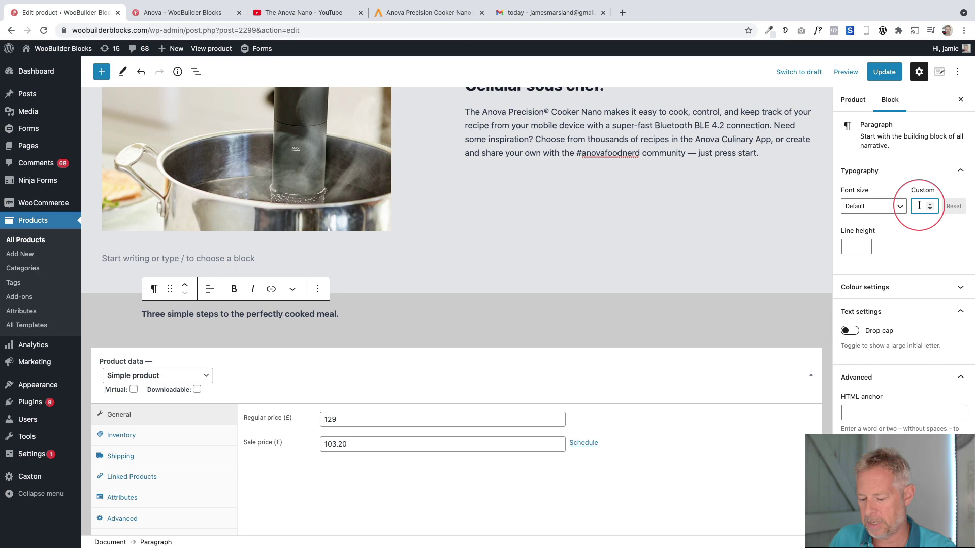
- Set the "Three simple steps to the perfectly cooked meal." paragraph to a custom font size of 42 and centre its text
{"action": "type", "text": "42"}
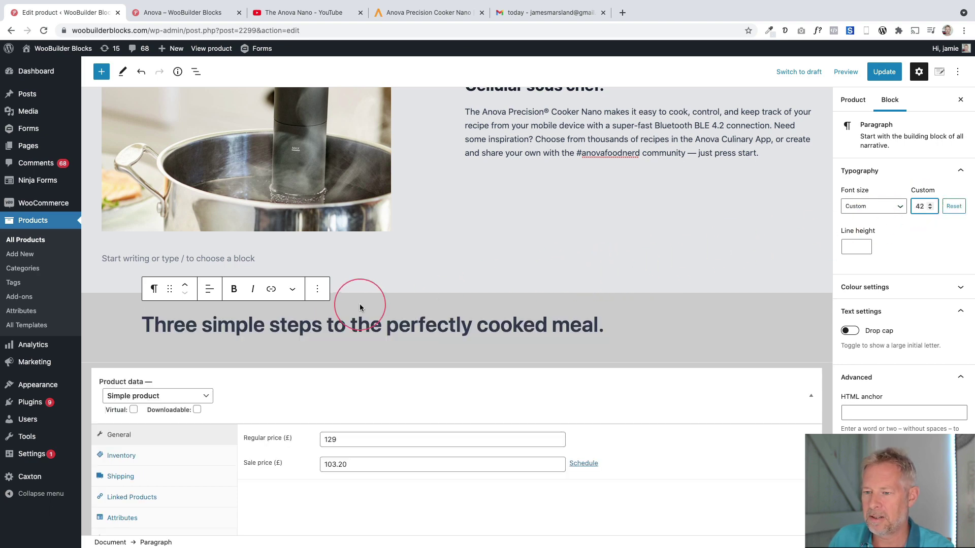
{"action": "left_click", "coordinate": [220, 294]}
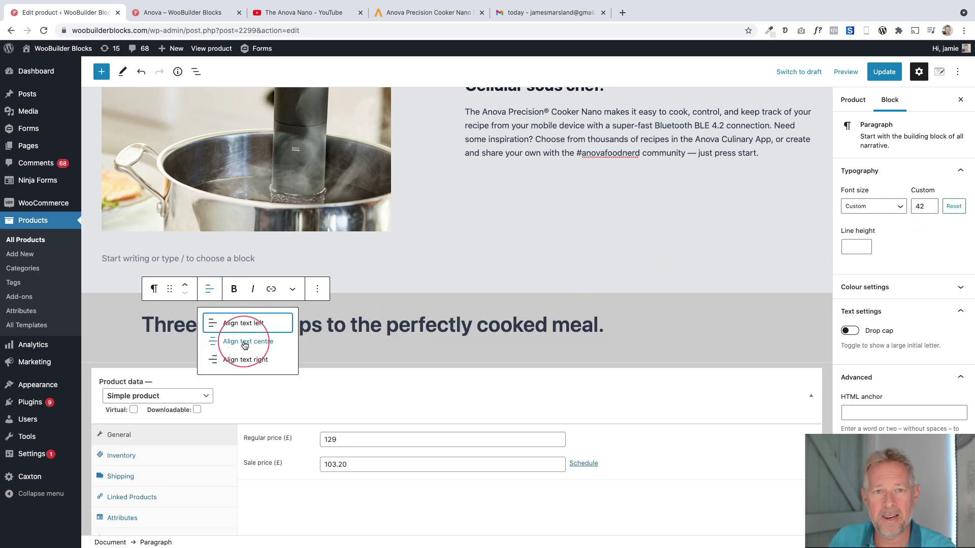
{"action": "left_click", "coordinate": [245, 343]}
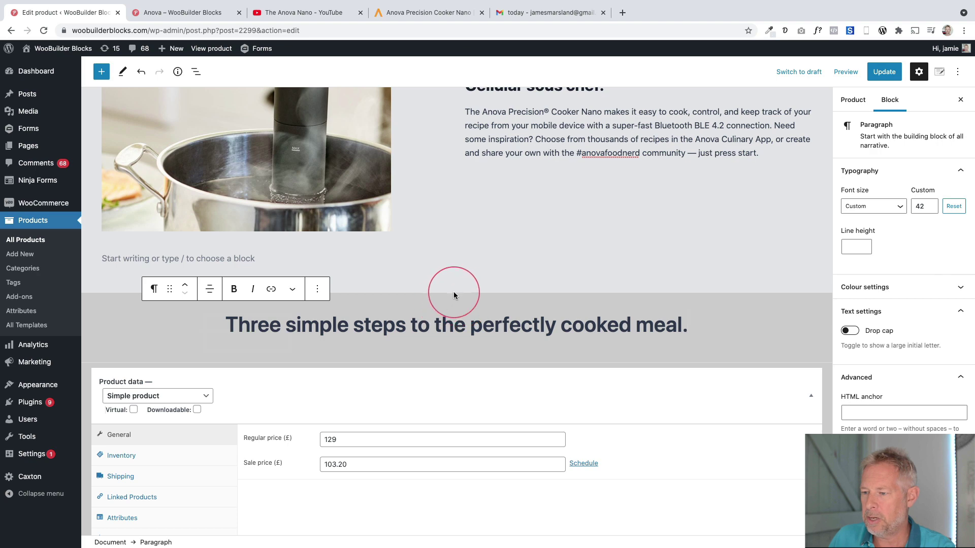
{"action": "key", "text": "ctrl+a"}
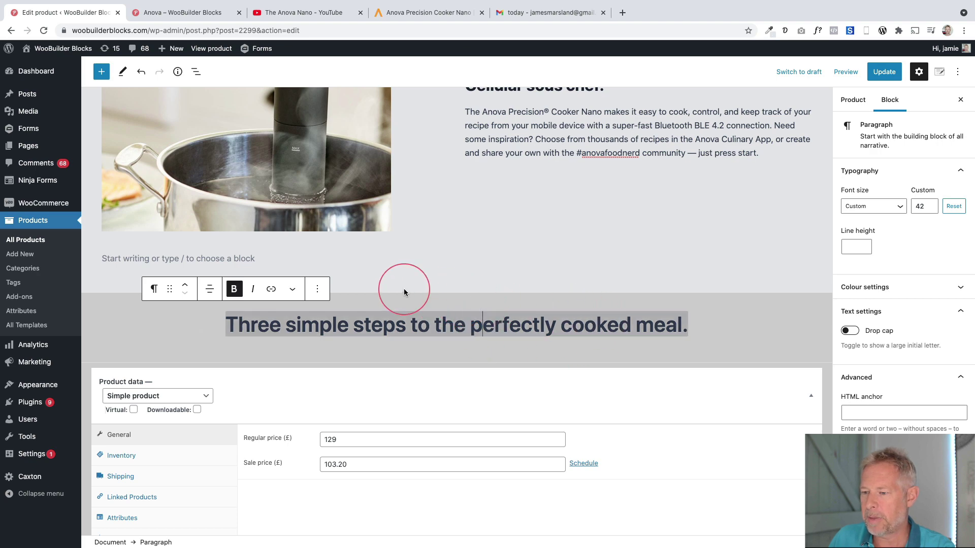
{"action": "left_click", "coordinate": [455, 308]}
- Check the gap above the heading on the live page, then add a spacer block 50 pixels high above the heading in the editor
{"action": "left_click", "coordinate": [183, 13]}
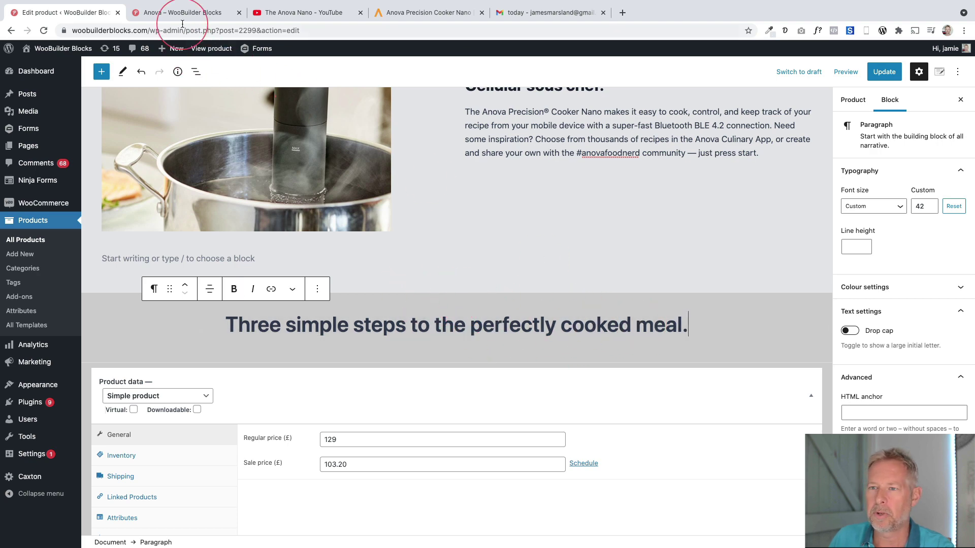
{"action": "scroll", "coordinate": [213, 168], "scroll_direction": "up", "scroll_amount": 3}
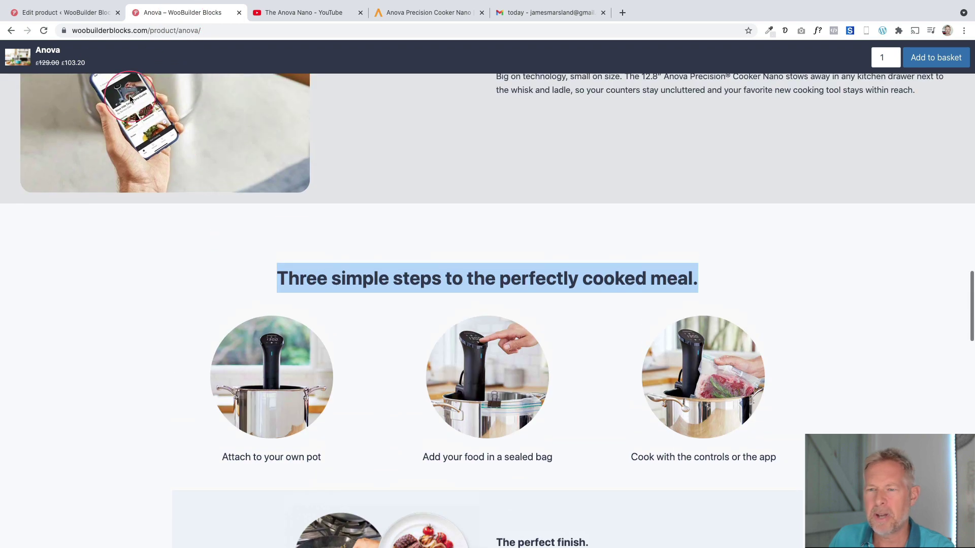
{"action": "left_click", "coordinate": [71, 13]}
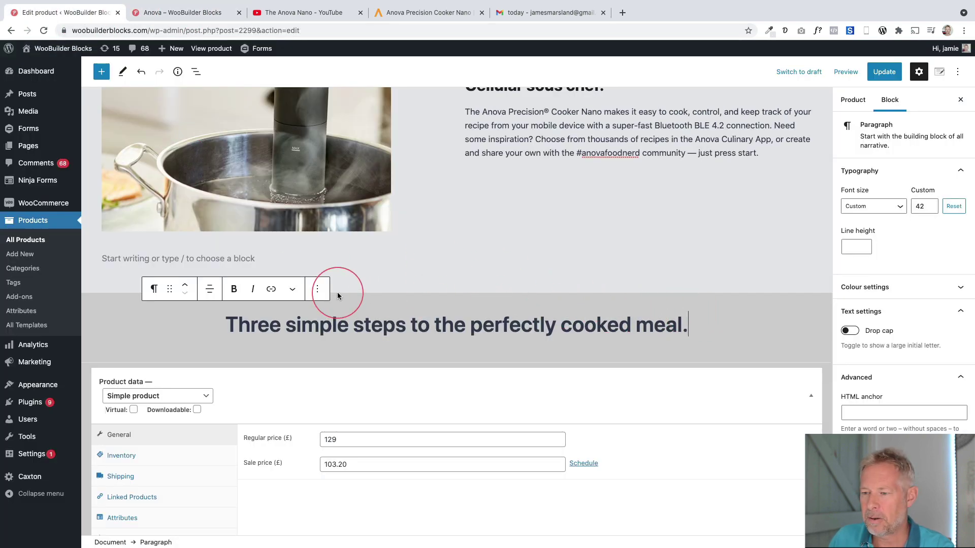
{"action": "left_click", "coordinate": [373, 269]}
{"action": "mouse_move", "coordinate": [460, 302]}
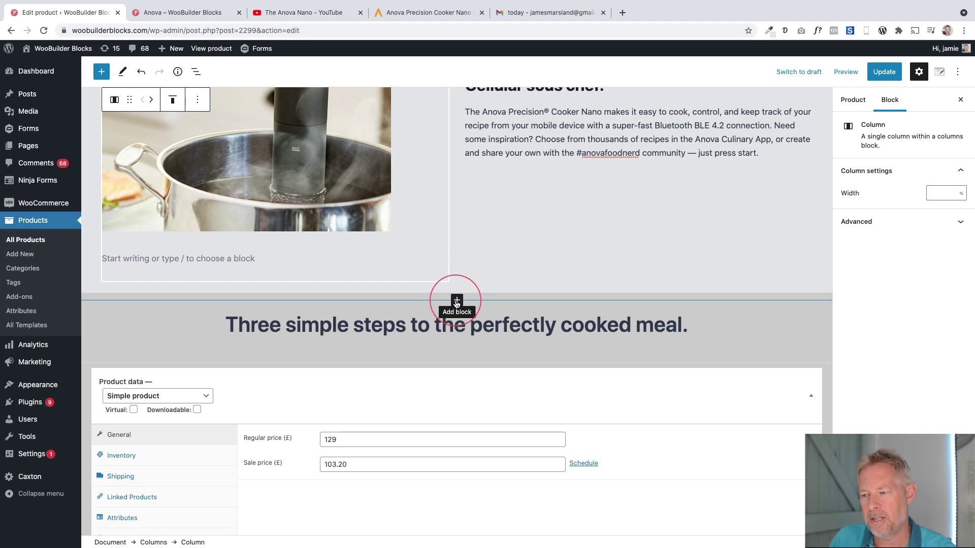
{"action": "left_click", "coordinate": [698, 329]}
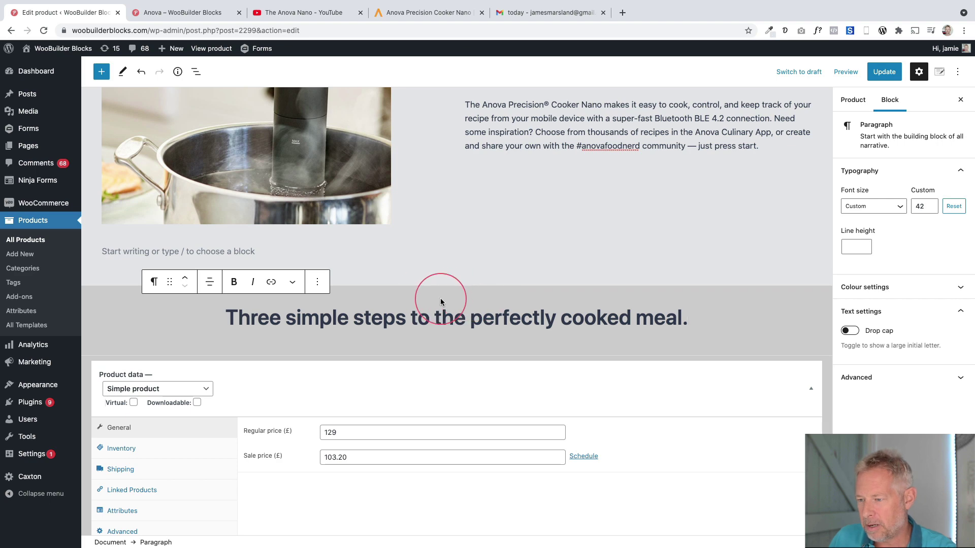
{"action": "key", "text": "Return"}
{"action": "type", "text": "/spacer"}
{"action": "key", "text": "Return"}
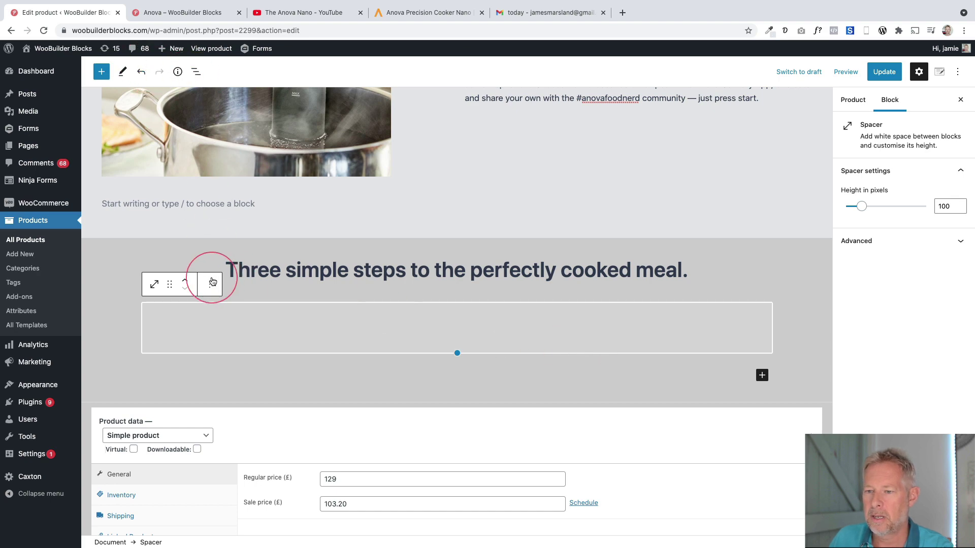
{"action": "left_click", "coordinate": [187, 282]}
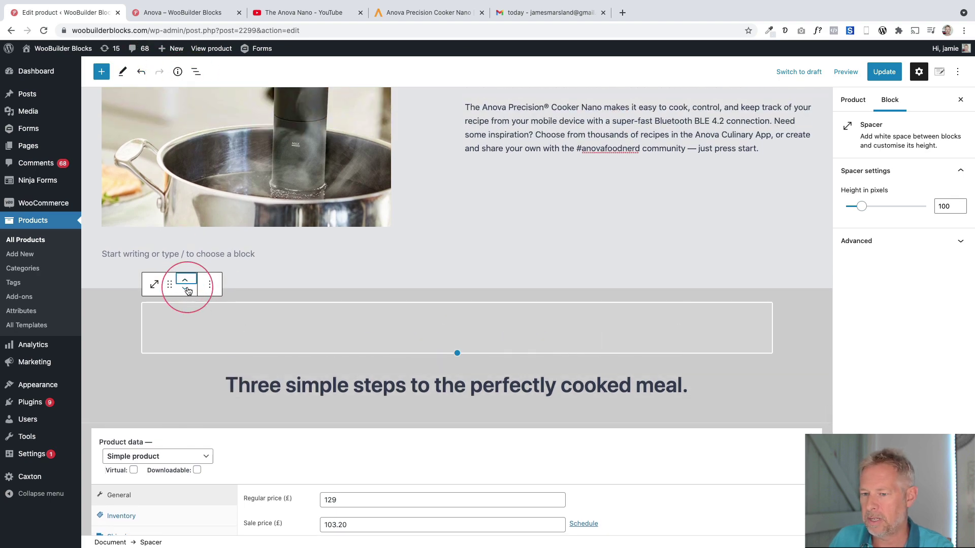
{"action": "left_click_drag", "start_coordinate": [949, 206], "coordinate": [916, 207]}
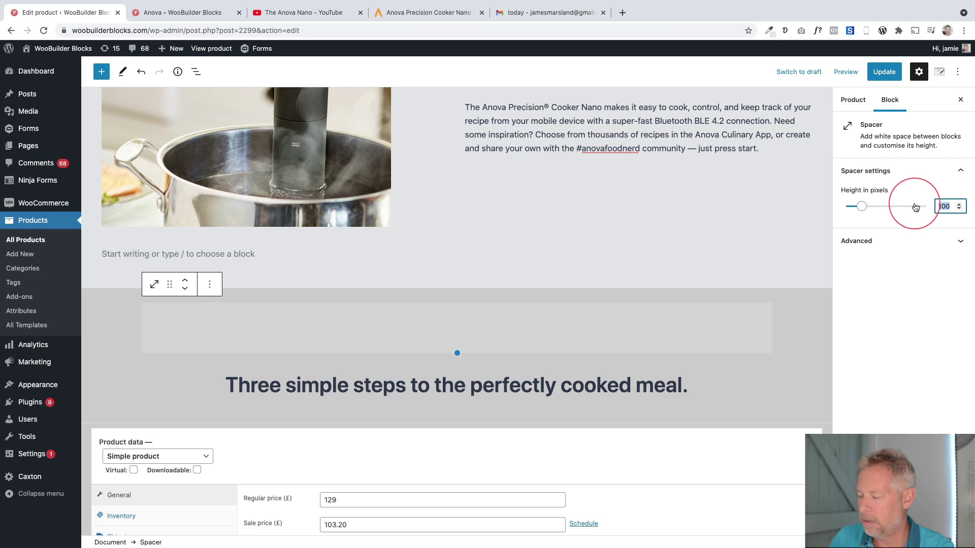
{"action": "type", "text": "50"}
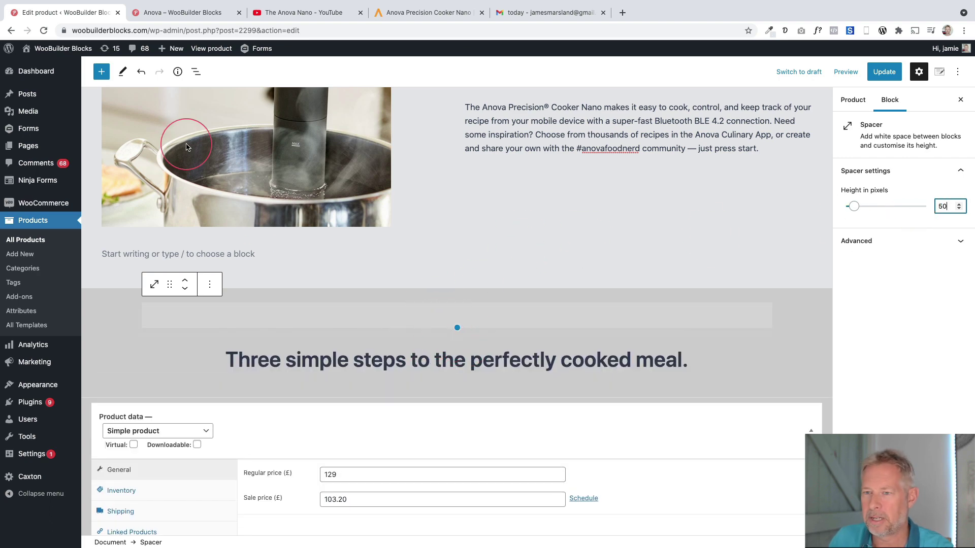
- Check the layout below the "Three simple steps" heading on the live page, then insert a 33/33/33 columns block beneath the heading in the editor
{"action": "left_click", "coordinate": [692, 359]}
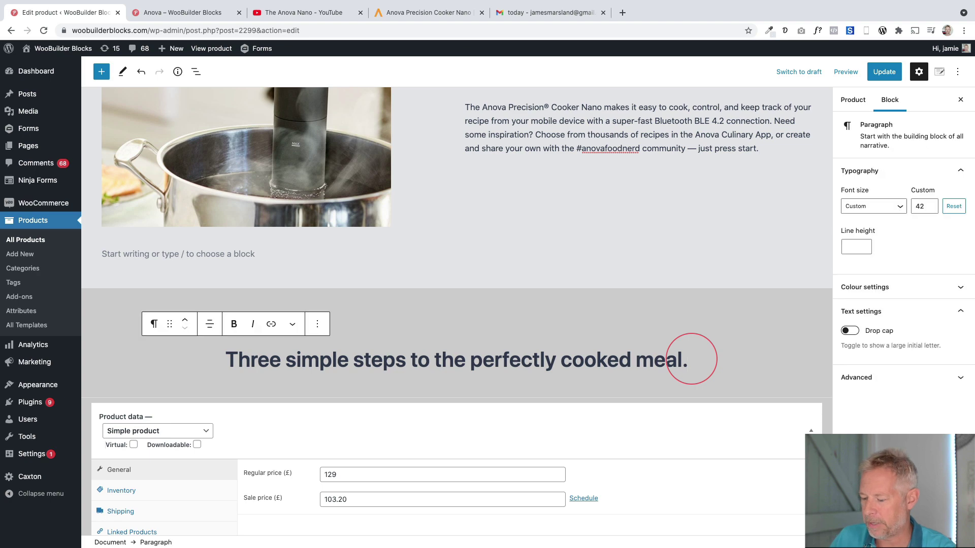
{"action": "key", "text": "Return"}
{"action": "left_click", "coordinate": [191, 14]}
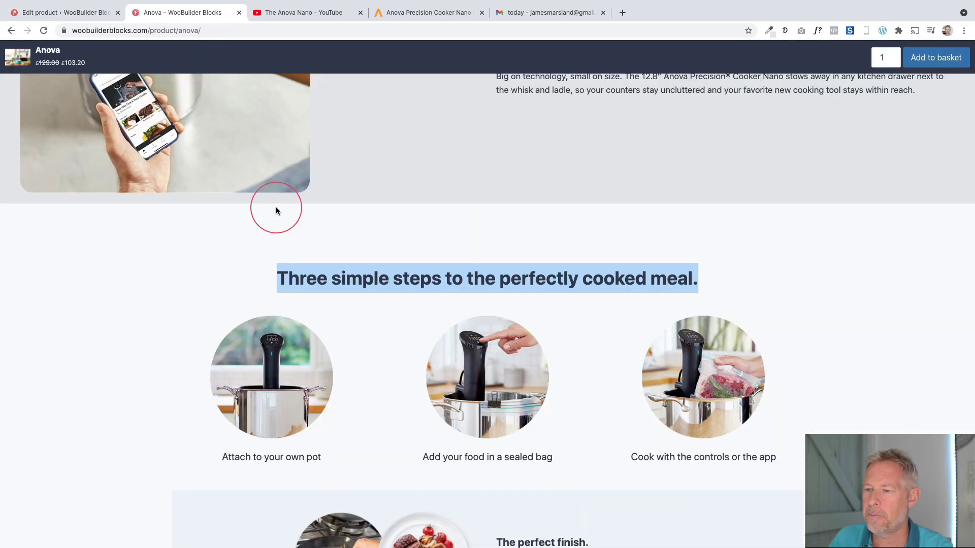
{"action": "scroll", "coordinate": [250, 159], "scroll_direction": "down", "scroll_amount": 3}
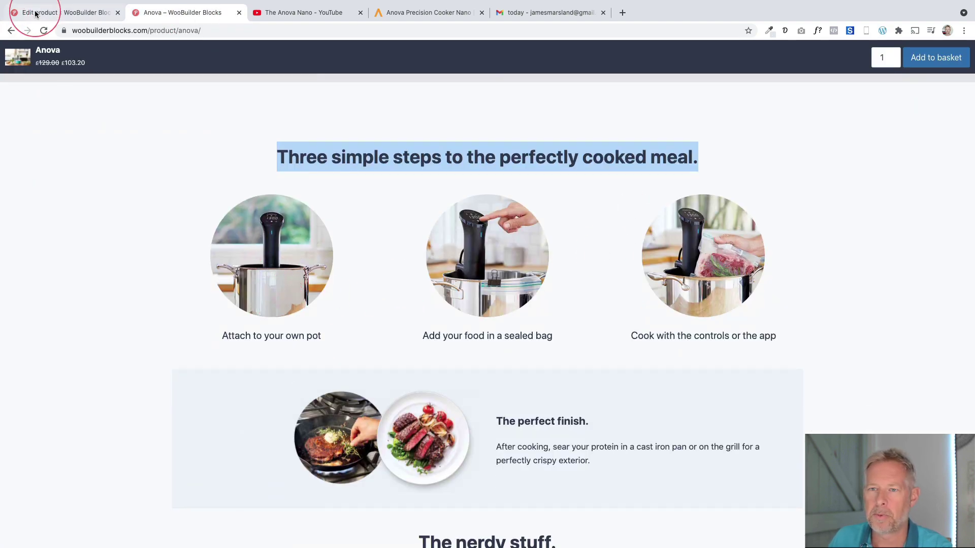
{"action": "left_click", "coordinate": [36, 12]}
{"action": "type", "text": "/co"}
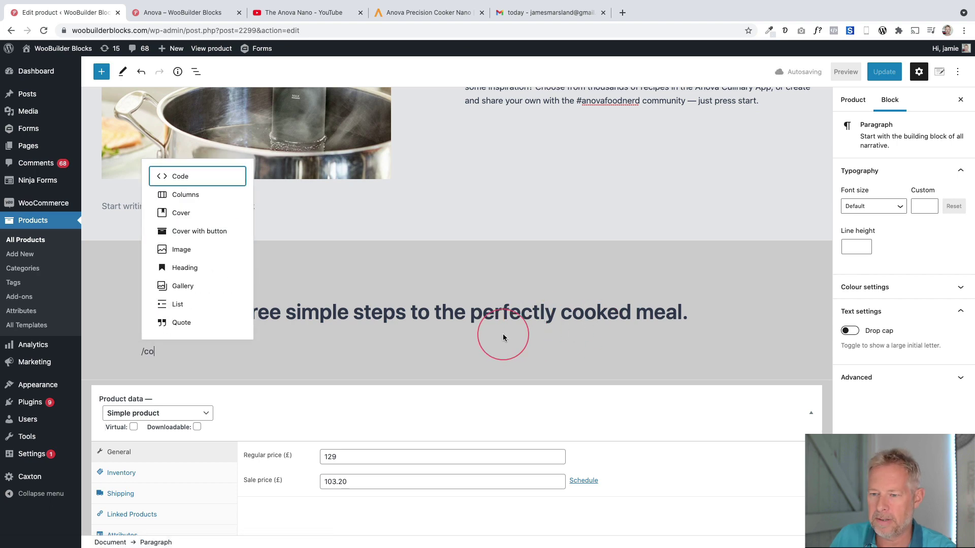
{"action": "key", "text": "BackSpace"}
{"action": "key", "text": "BackSpace"}
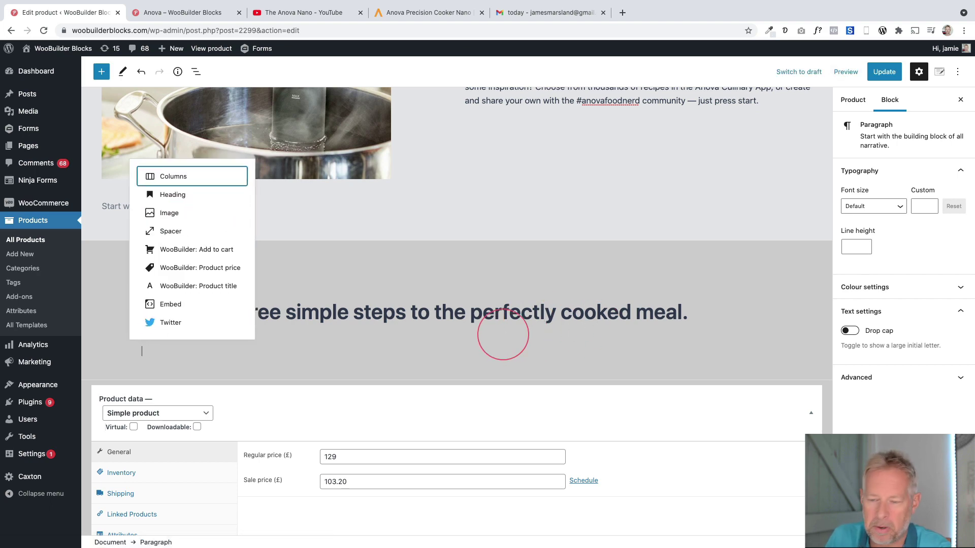
{"action": "type", "text": "/colus"}
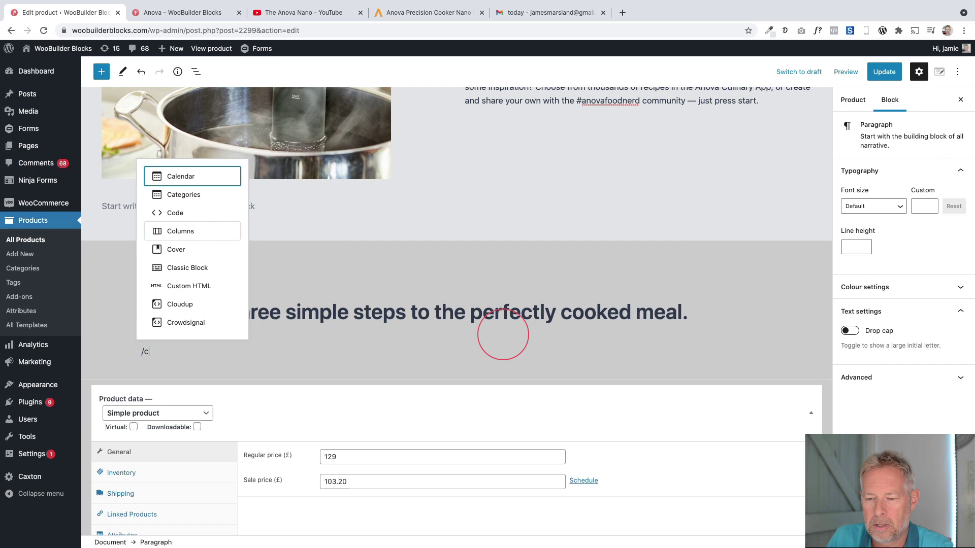
{"action": "key", "text": "BackSpace"}
{"action": "key", "text": "BackSpace"}
{"action": "key", "text": "BackSpace"}
{"action": "key", "text": "BackSpace"}
{"action": "key", "text": "BackSpace"}
{"action": "type", "text": "colu"}
{"action": "type", "text": "ms"}
{"action": "key", "text": "BackSpace"}
{"action": "type", "text": "b"}
{"action": "key", "text": "BackSpace"}
{"action": "type", "text": "ns"}
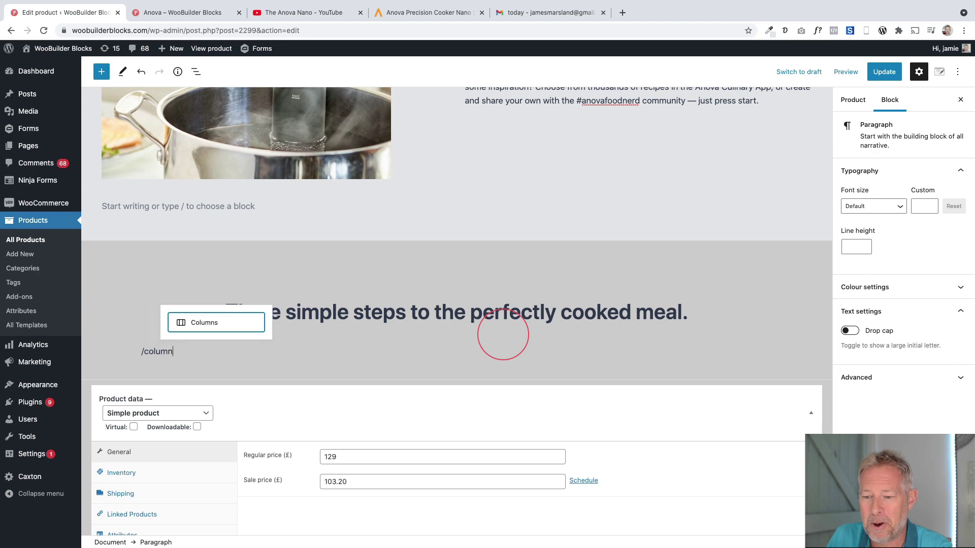
{"action": "key", "text": "Return"}
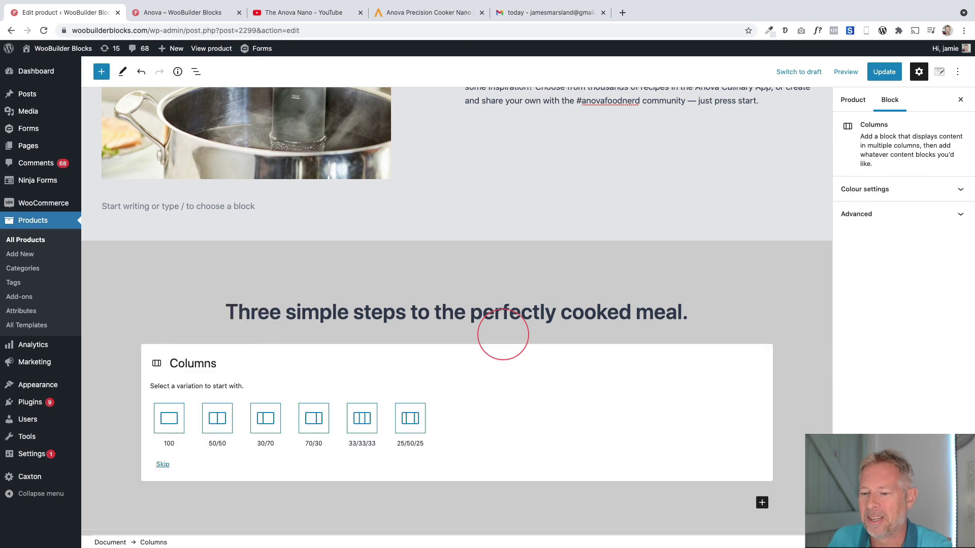
{"action": "left_click", "coordinate": [361, 418]}
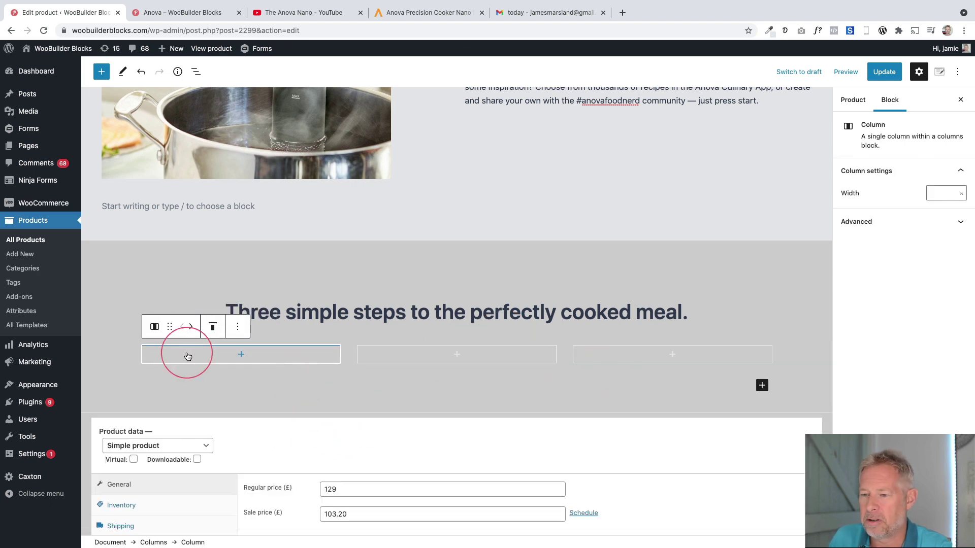
- Insert the round media library image of the cooker standing in a pot into the first column
{"action": "left_click", "coordinate": [203, 355]}
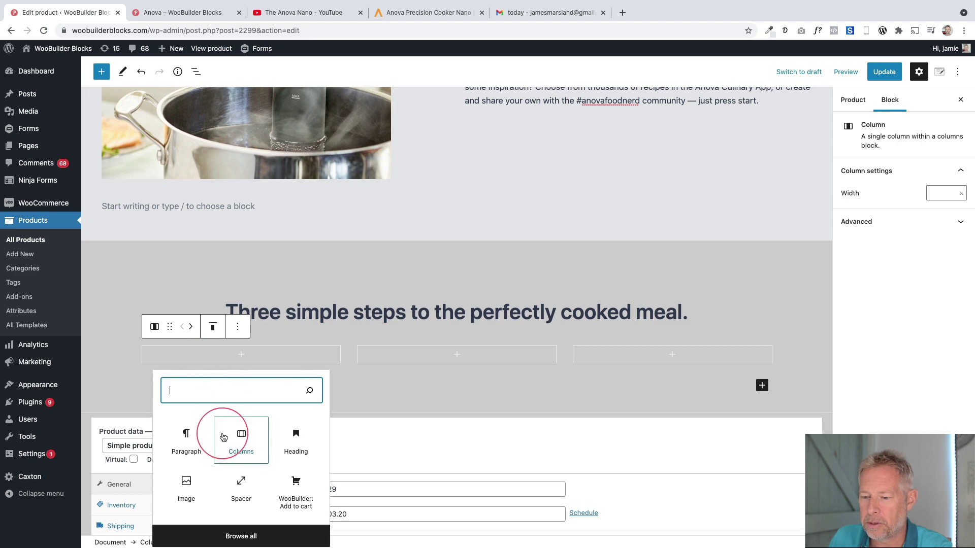
{"action": "left_click", "coordinate": [188, 485]}
{"action": "left_click", "coordinate": [210, 418]}
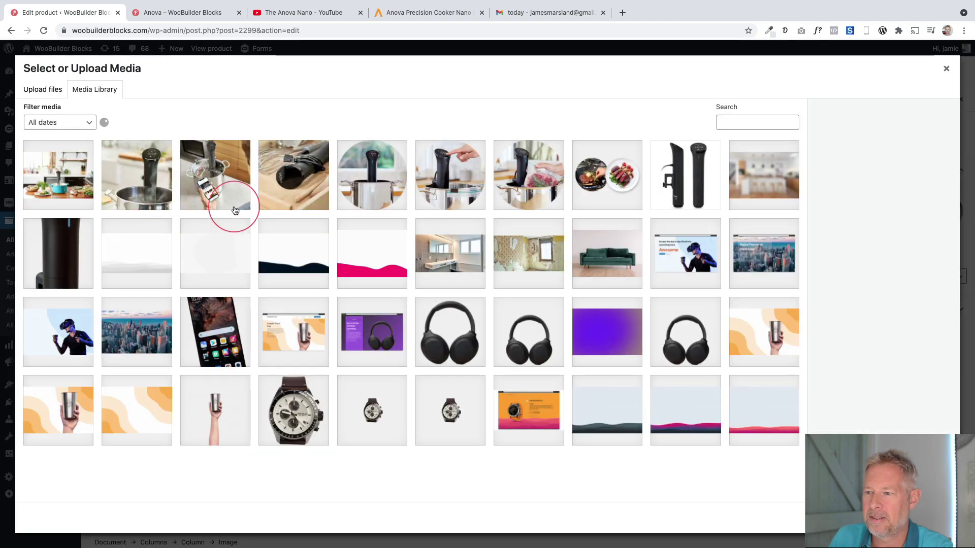
{"action": "left_click", "coordinate": [367, 187]}
{"action": "left_click", "coordinate": [924, 518]}
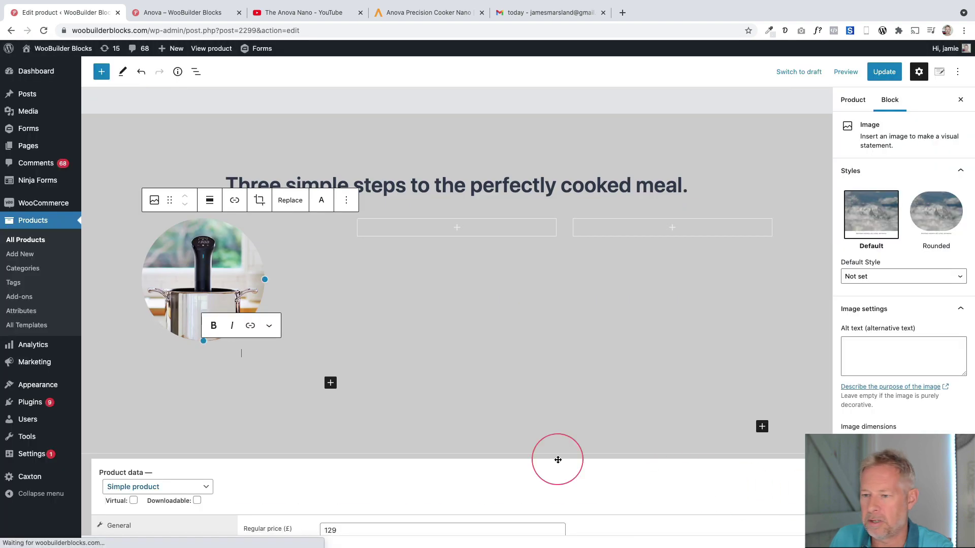
- Copy the caption "Attach to your own pot" from the live page into a paragraph below the first column's image and centre the text
{"action": "left_click", "coordinate": [165, 12]}
{"action": "left_click_drag", "start_coordinate": [321, 335], "coordinate": [225, 336]}
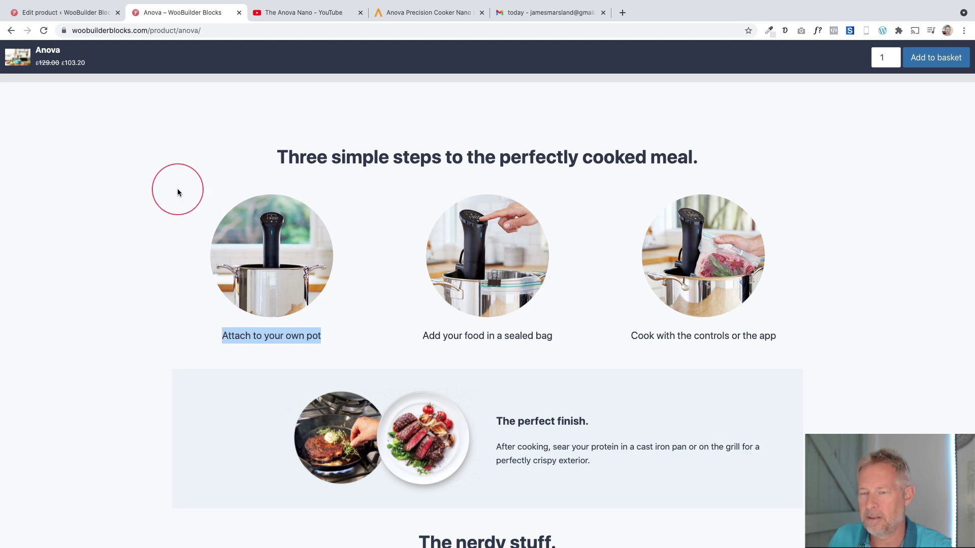
{"action": "left_click", "coordinate": [71, 12]}
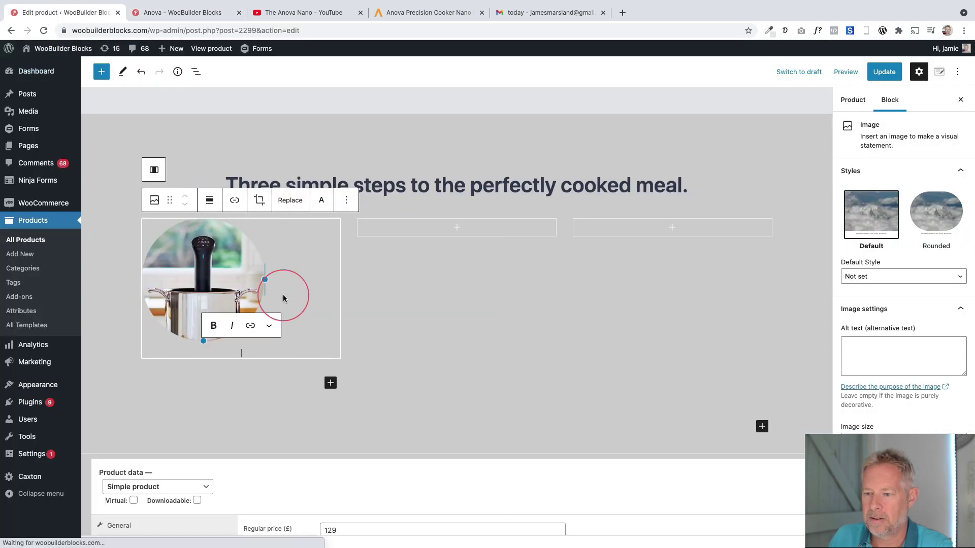
{"action": "left_click", "coordinate": [282, 363]}
{"action": "left_click", "coordinate": [209, 331]}
{"action": "left_click", "coordinate": [235, 378]}
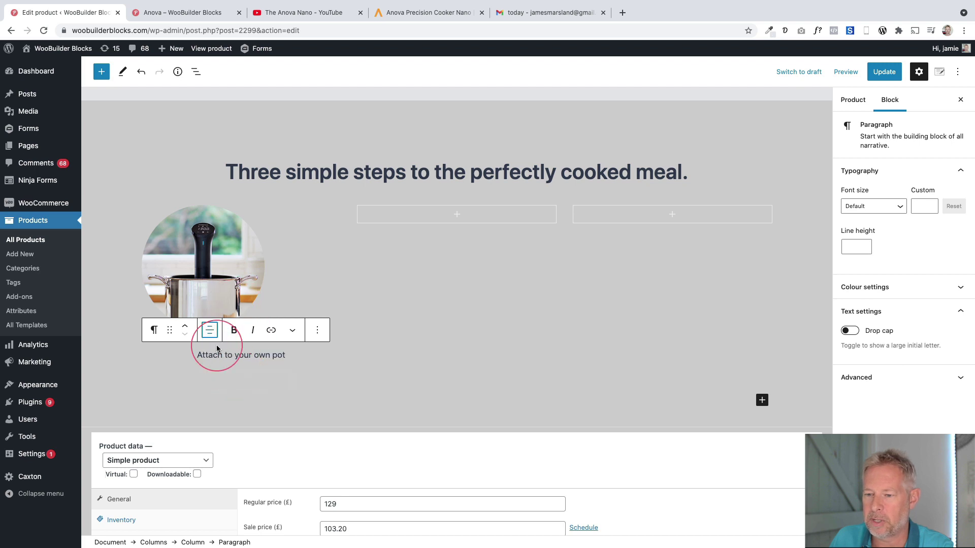
- Centre-align the round pot image within the first column
{"action": "left_click", "coordinate": [211, 262]}
{"action": "left_click", "coordinate": [210, 188]}
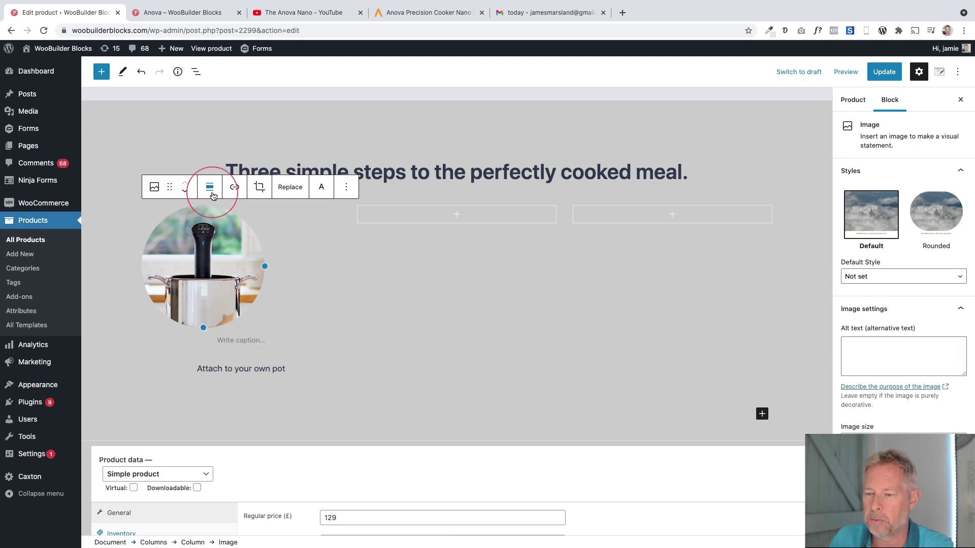
{"action": "left_click", "coordinate": [229, 242]}
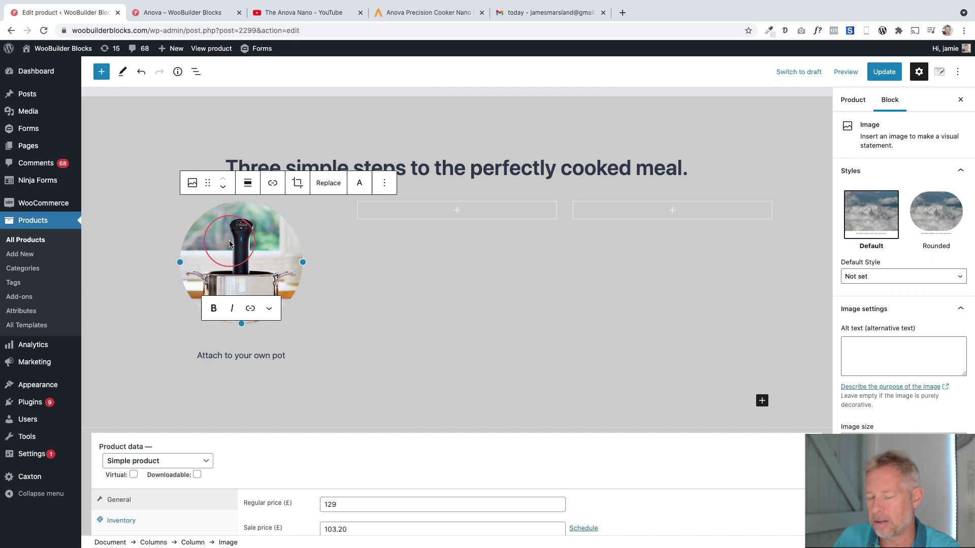
- Set the "Attach to your own pot" paragraph to a custom font size of 16 and make its text bold
{"action": "left_click", "coordinate": [226, 355]}
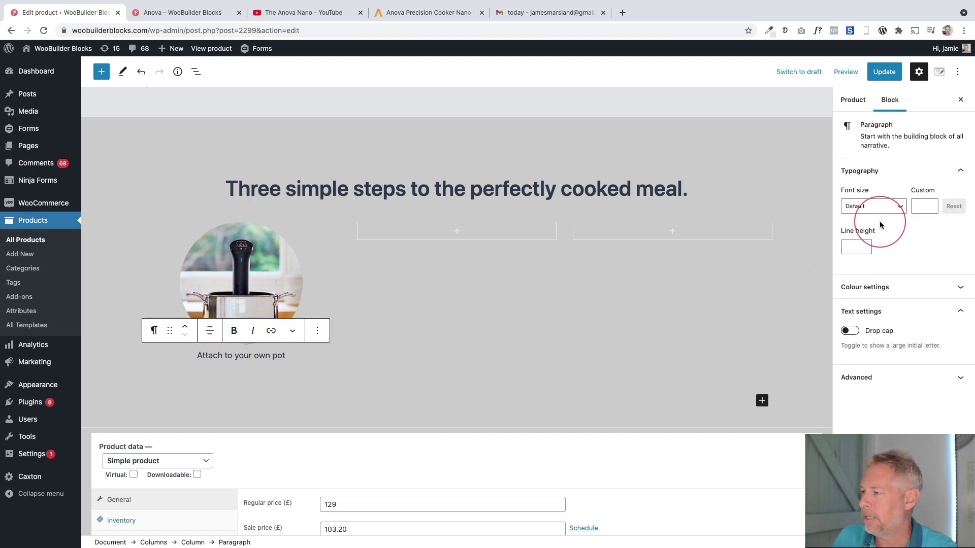
{"action": "left_click", "coordinate": [927, 205]}
{"action": "type", "text": "1"}
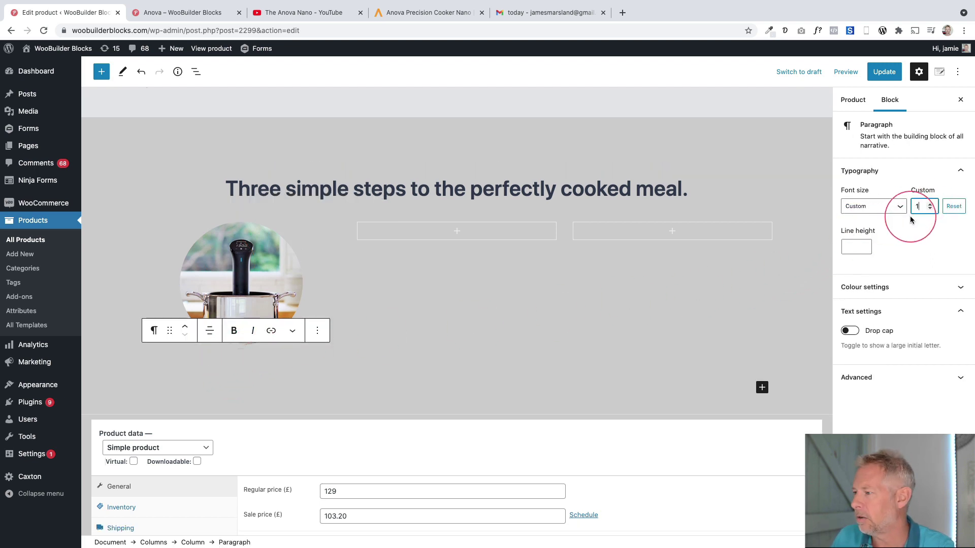
{"action": "type", "text": "2"}
{"action": "key", "text": "BackSpace"}
{"action": "type", "text": "6"}
{"action": "left_click", "coordinate": [246, 354]}
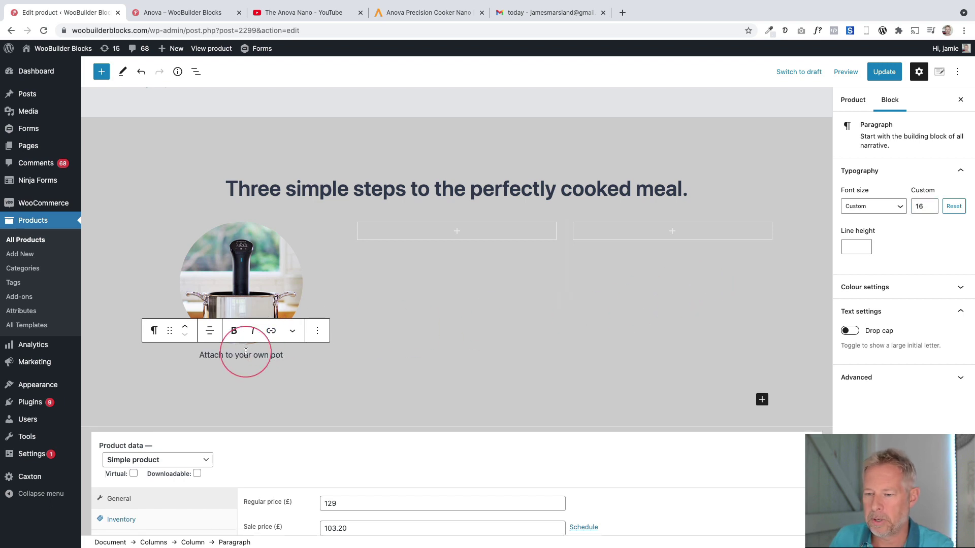
- Duplicate the finished first column twice to get three matching image-and-caption columns
{"action": "left_click", "coordinate": [242, 376]}
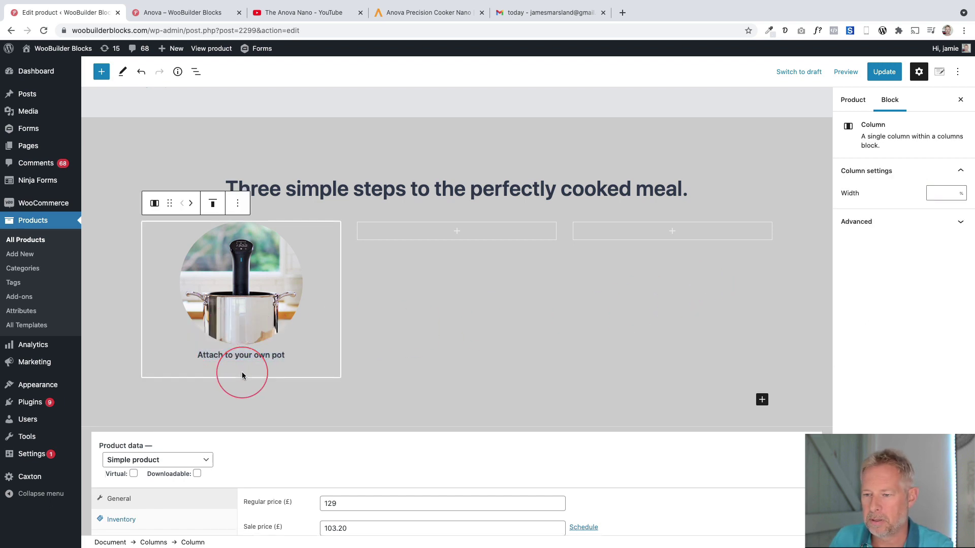
{"action": "left_click", "coordinate": [237, 203]}
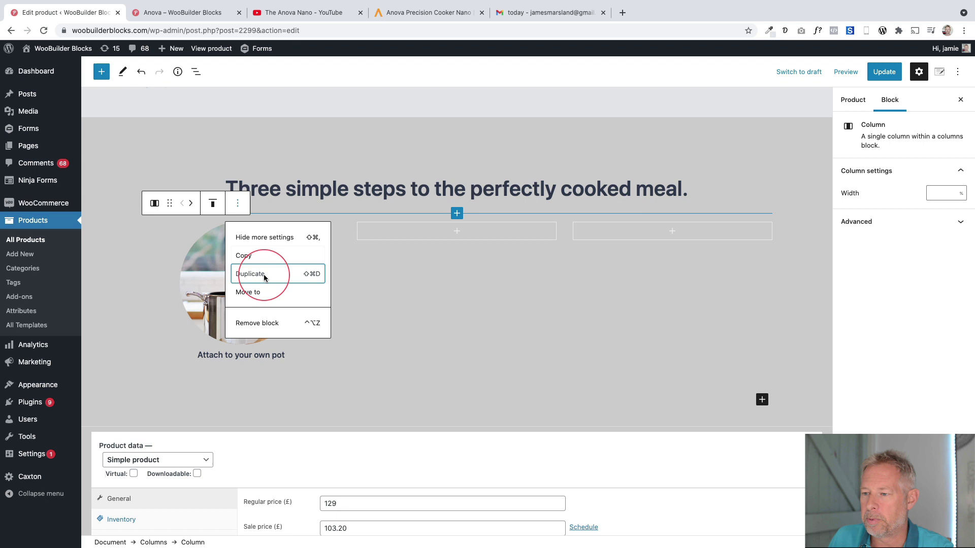
{"action": "left_click", "coordinate": [263, 278]}
{"action": "left_click", "coordinate": [399, 203]}
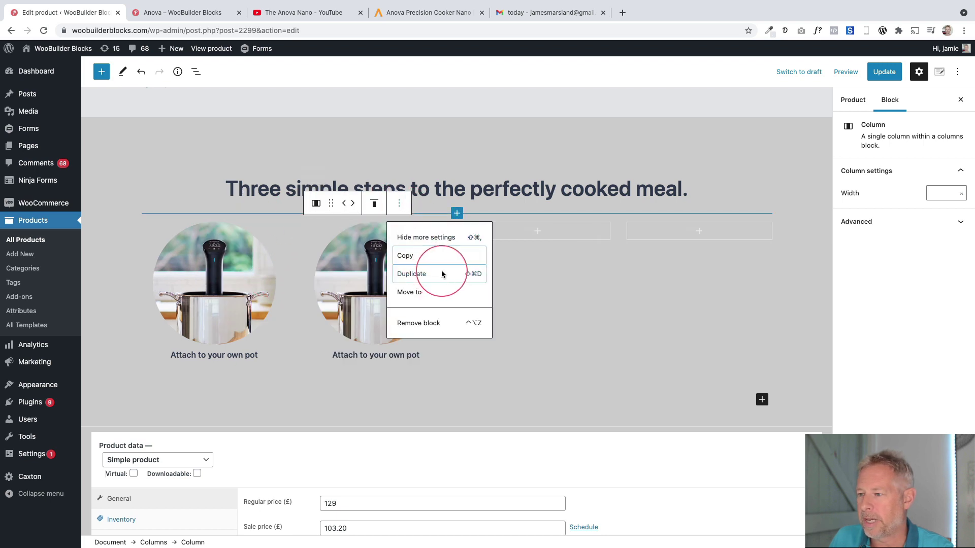
{"action": "left_click", "coordinate": [438, 275]}
- Remove the leftover empty columns so that only the three image-and-caption columns remain in the row
{"action": "left_click", "coordinate": [588, 288]}
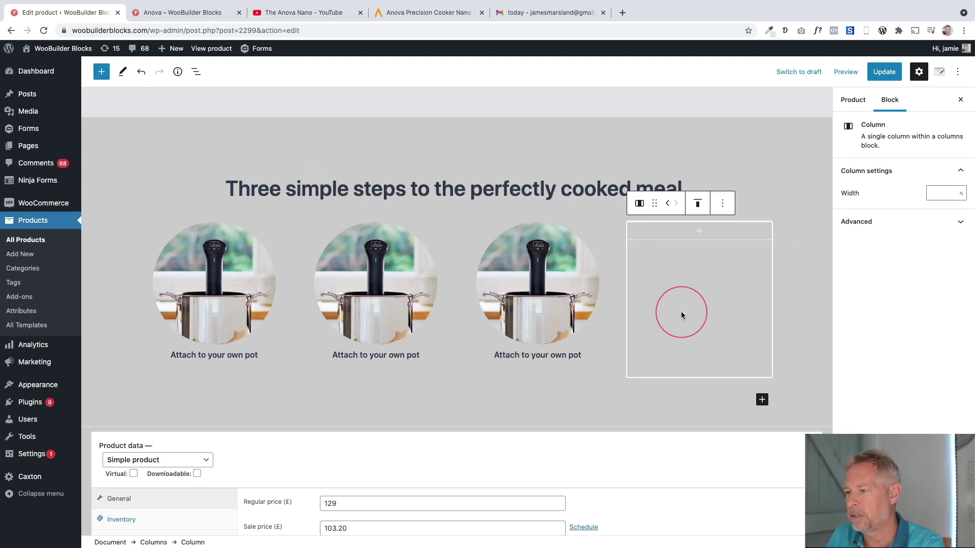
{"action": "key", "text": "Delete"}
{"action": "left_click", "coordinate": [270, 246]}
{"action": "left_click", "coordinate": [457, 274]}
{"action": "left_click", "coordinate": [657, 226]}
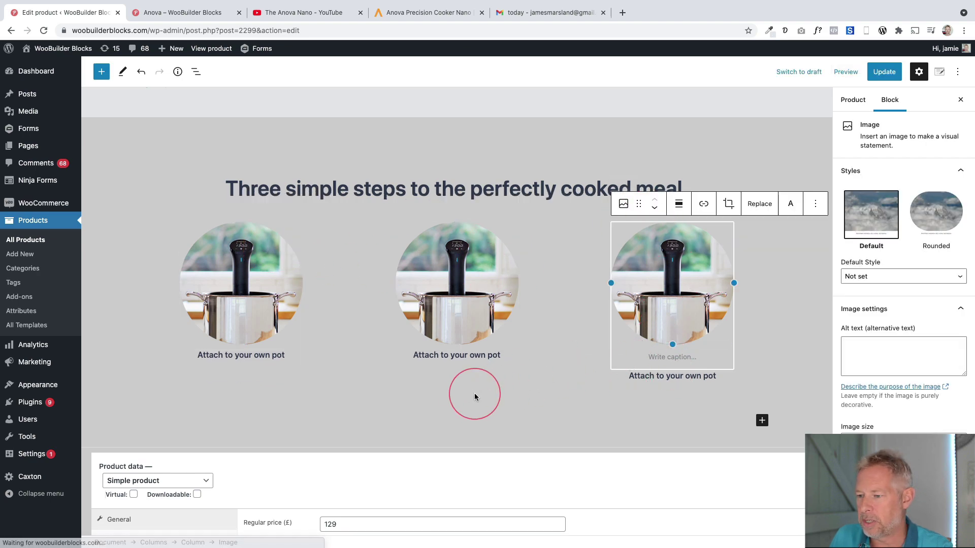
{"action": "left_click", "coordinate": [468, 396]}
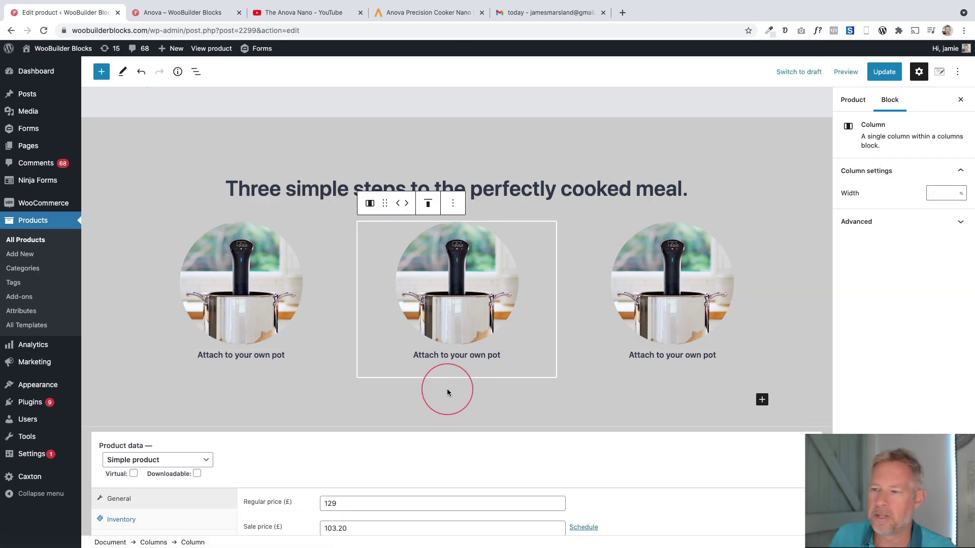
- Review "The perfect finish." section on the live page, then add a 50/50 columns block below the three image columns in the editor
{"action": "scroll", "coordinate": [448, 391], "scroll_direction": "down", "scroll_amount": 3}
{"action": "left_click", "coordinate": [188, 13]}
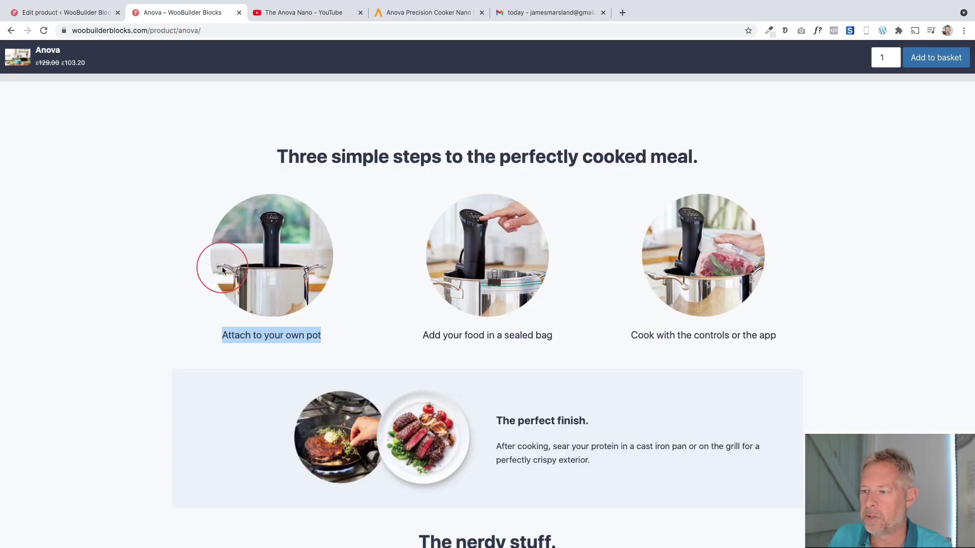
{"action": "scroll", "coordinate": [223, 270], "scroll_direction": "down", "scroll_amount": 4}
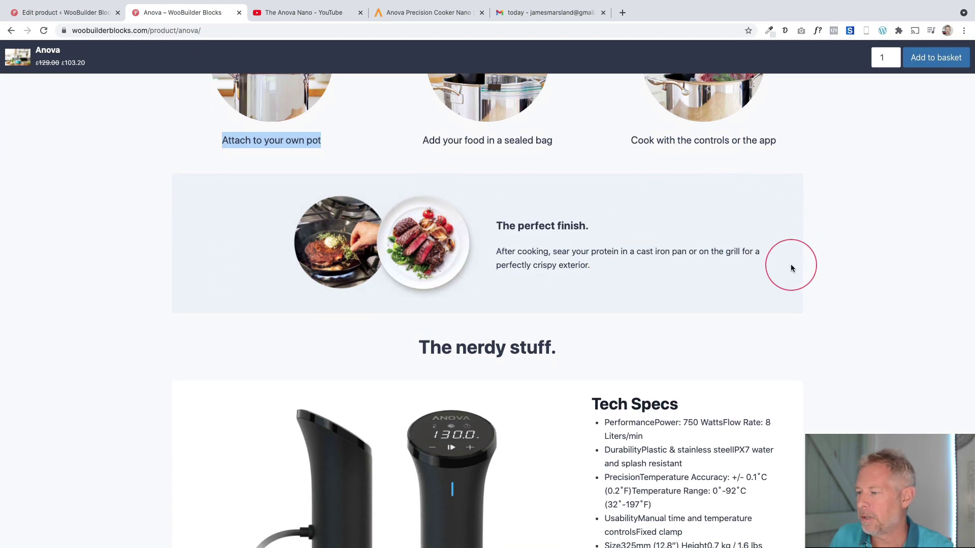
{"action": "left_click_drag", "start_coordinate": [305, 232], "coordinate": [438, 276]}
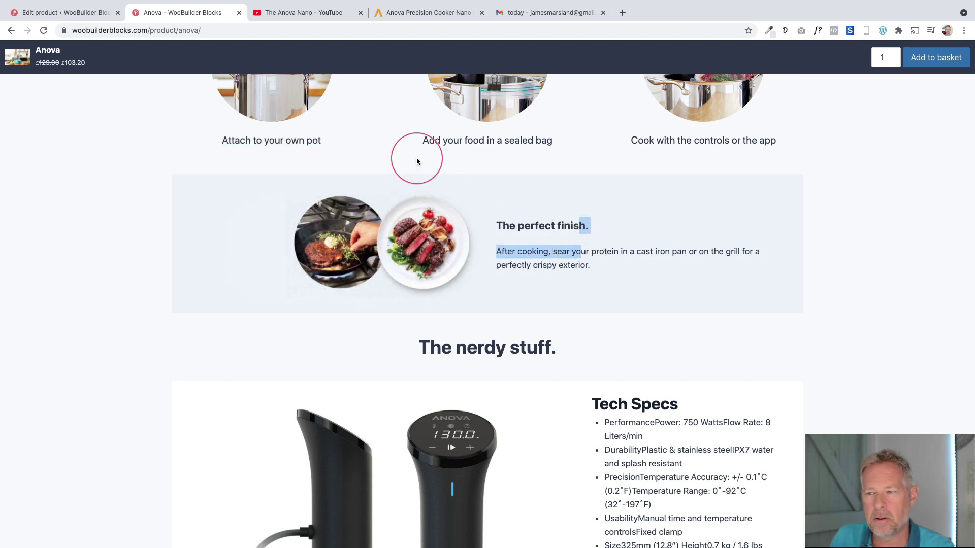
{"action": "left_click", "coordinate": [65, 12]}
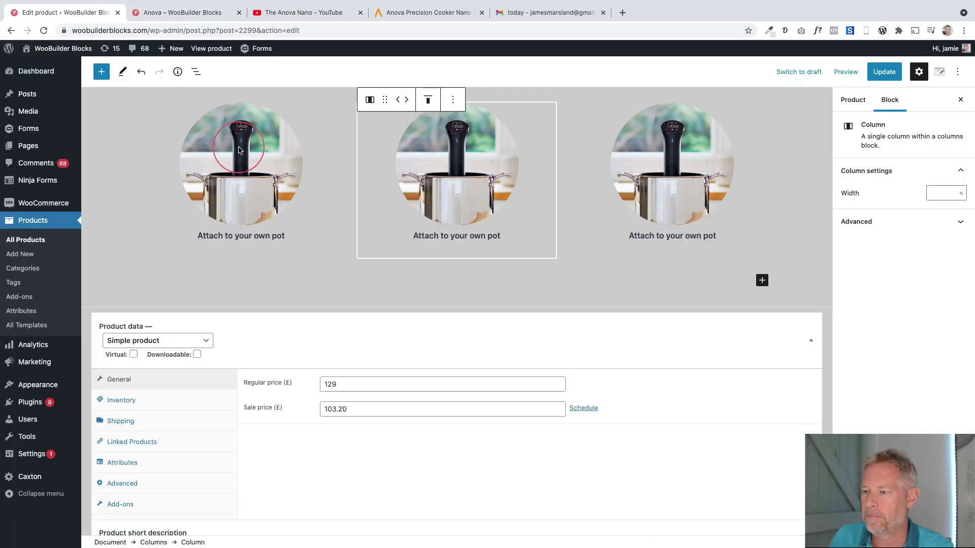
{"action": "left_click", "coordinate": [763, 282]}
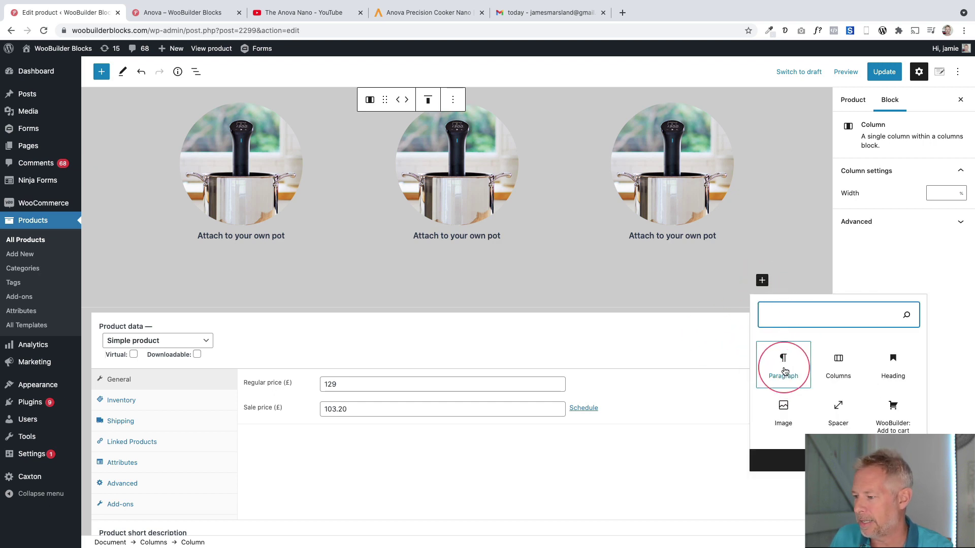
{"action": "left_click", "coordinate": [839, 365]}
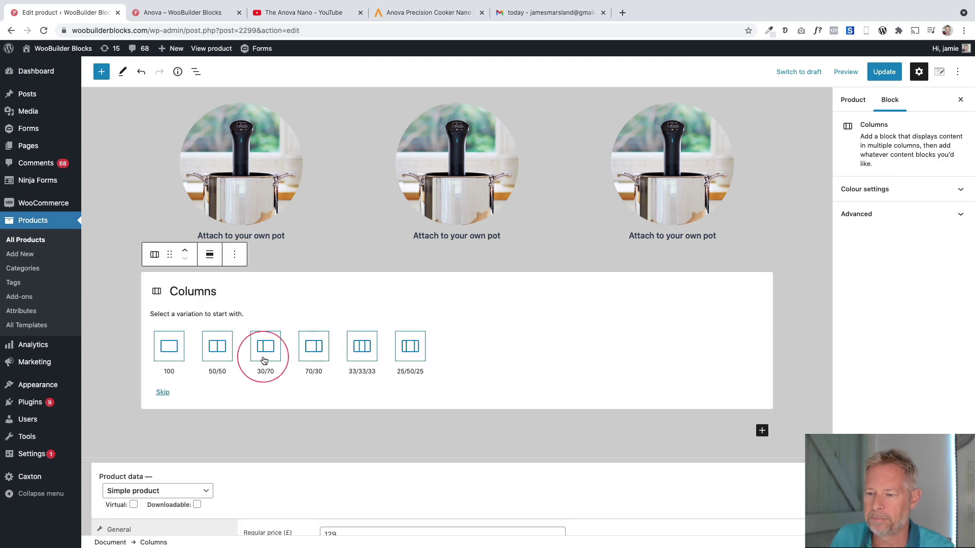
{"action": "left_click", "coordinate": [218, 348]}
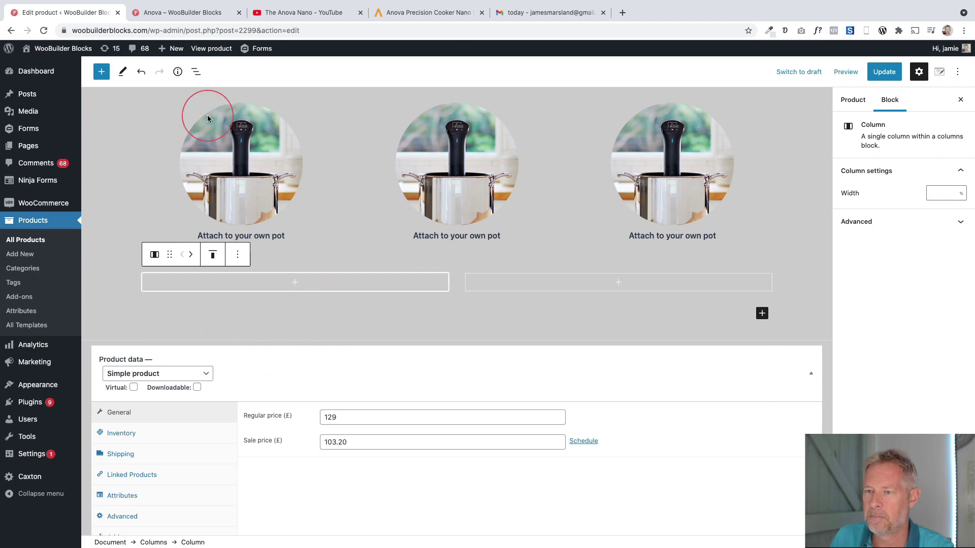
- Insert the pc19-perfect-finish.png image from the media library into the first column of the new 50/50 row
{"action": "left_click", "coordinate": [295, 282]}
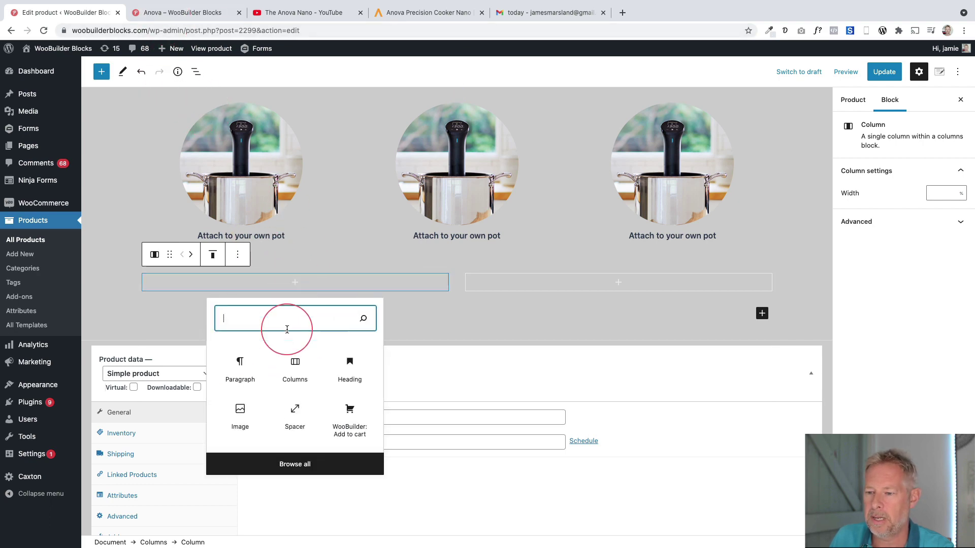
{"action": "left_click", "coordinate": [242, 408]}
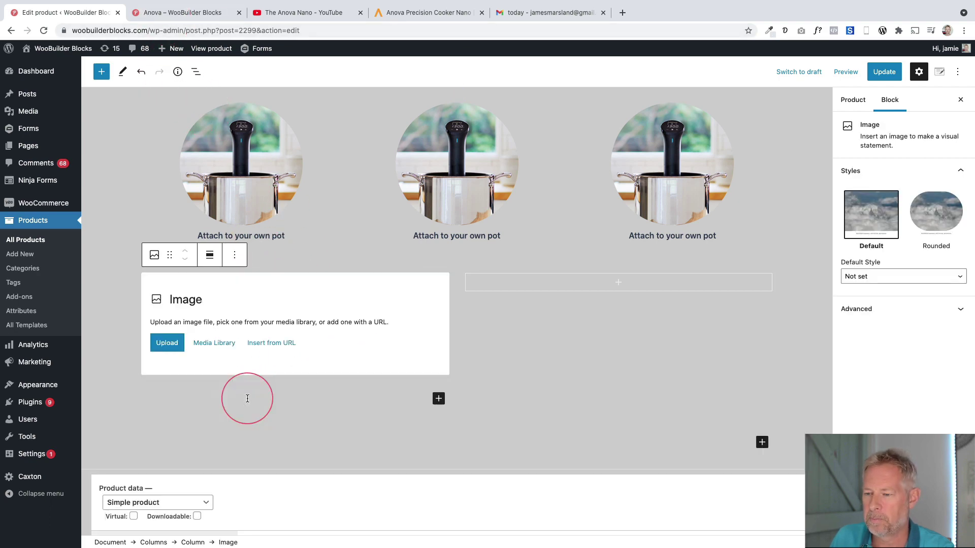
{"action": "left_click", "coordinate": [231, 350]}
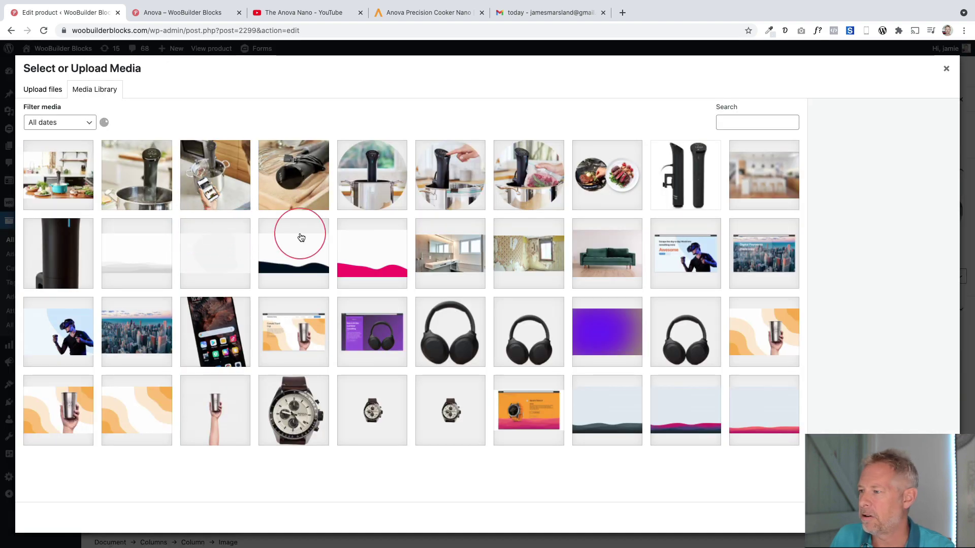
{"action": "left_click", "coordinate": [584, 192]}
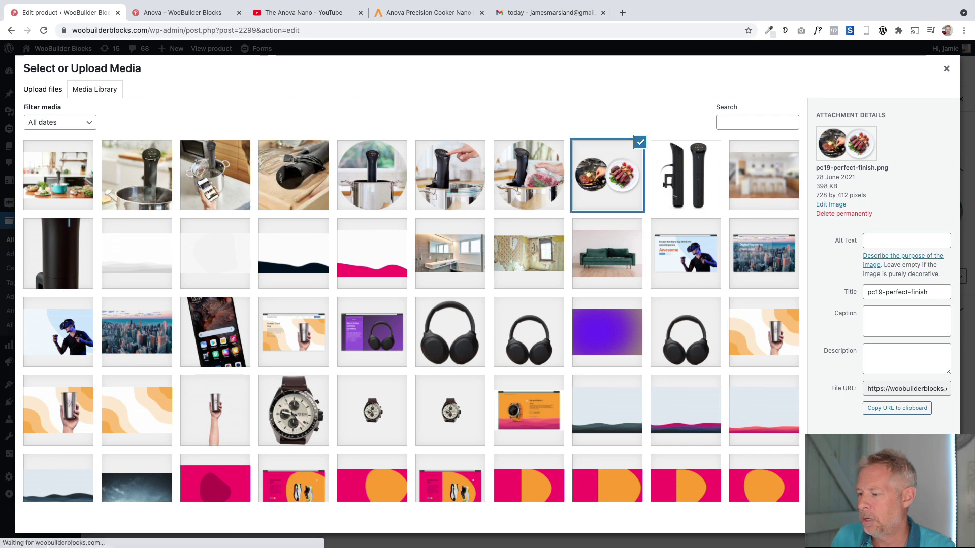
{"action": "left_click", "coordinate": [924, 518]}
- Shrink the perfect-finish image to about half the column's width and align it right
{"action": "scroll", "coordinate": [327, 342], "scroll_direction": "up", "scroll_amount": 3}
{"action": "left_click_drag", "start_coordinate": [446, 333], "coordinate": [301, 298]}
{"action": "left_click", "coordinate": [209, 235]}
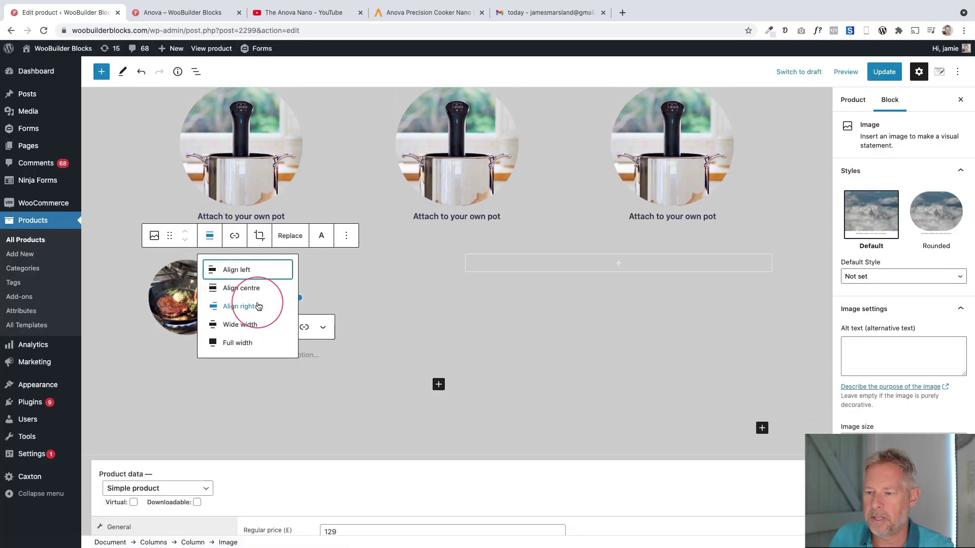
{"action": "left_click", "coordinate": [278, 306]}
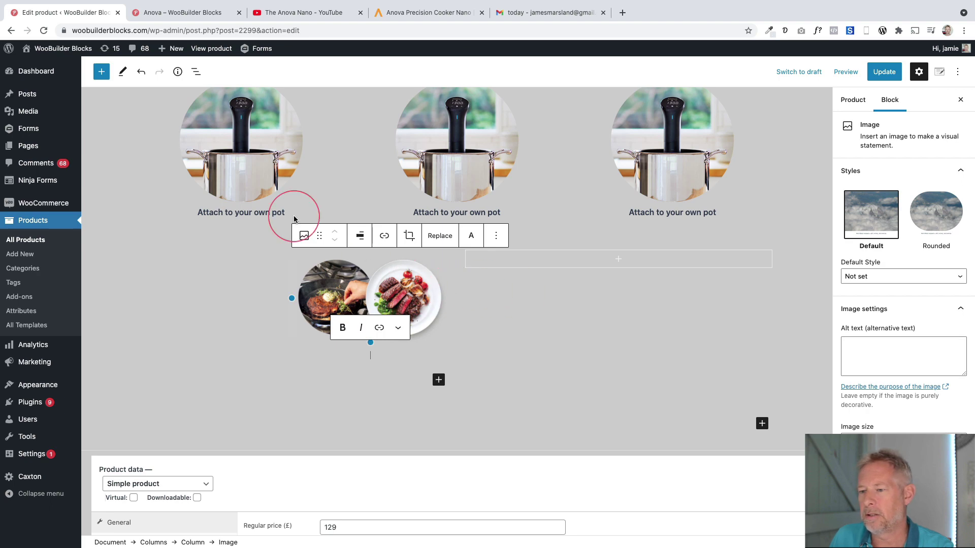
- Copy "The perfect finish." heading and its paragraph from the live page and paste them into a paragraph block in the second column
{"action": "left_click", "coordinate": [186, 12]}
{"action": "left_click_drag", "start_coordinate": [499, 226], "coordinate": [596, 270]}
{"action": "key", "text": "ctrl+c"}
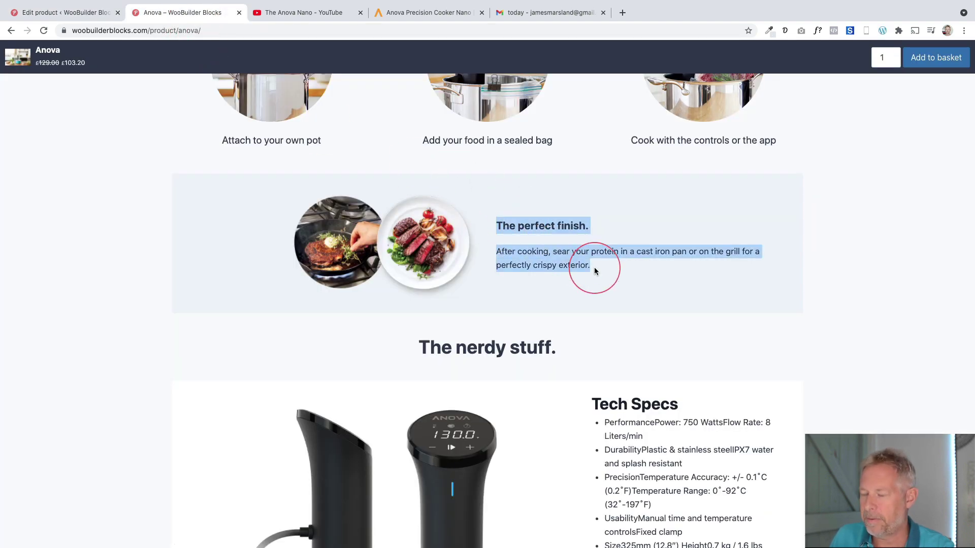
{"action": "left_click", "coordinate": [98, 20]}
{"action": "left_click", "coordinate": [598, 254]}
{"action": "left_click", "coordinate": [597, 262]}
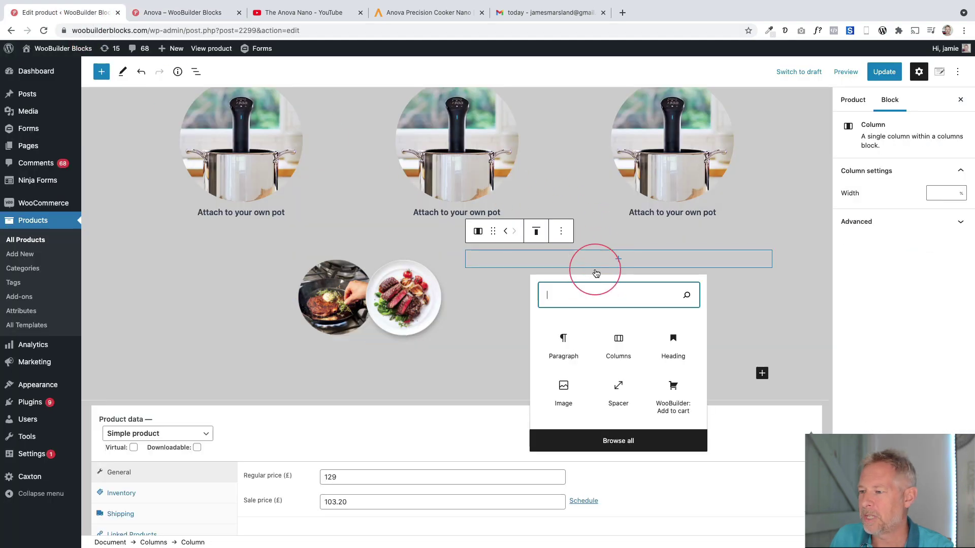
{"action": "left_click", "coordinate": [574, 351]}
{"action": "key", "text": "ctrl+v"}
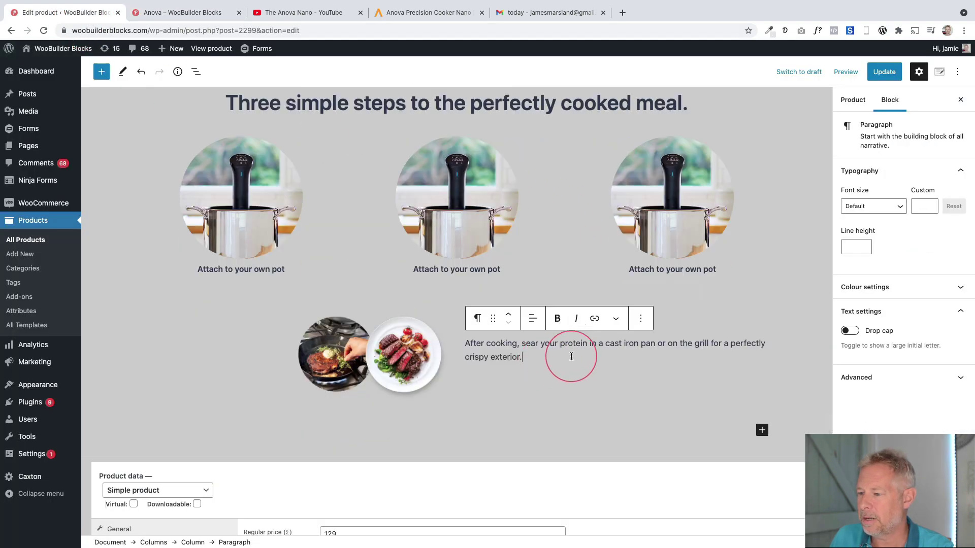
- Align the contents of the second column, holding the perfect-finish text, vertically to the middle
{"action": "left_click", "coordinate": [538, 390]}
{"action": "left_click", "coordinate": [542, 292]}
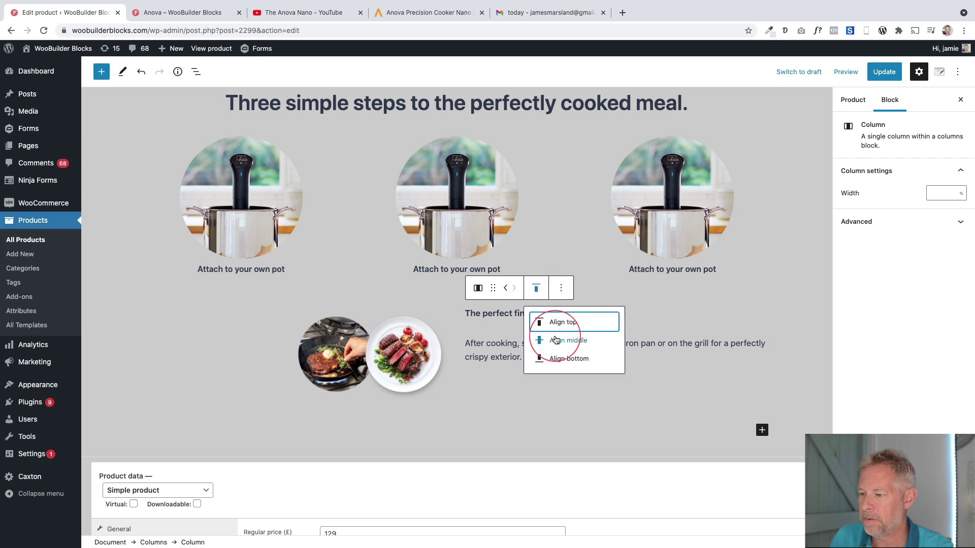
{"action": "left_click", "coordinate": [555, 339]}
- Set "The perfect finish." paragraph to a custom font size of 22
{"action": "triple_click", "coordinate": [523, 327]}
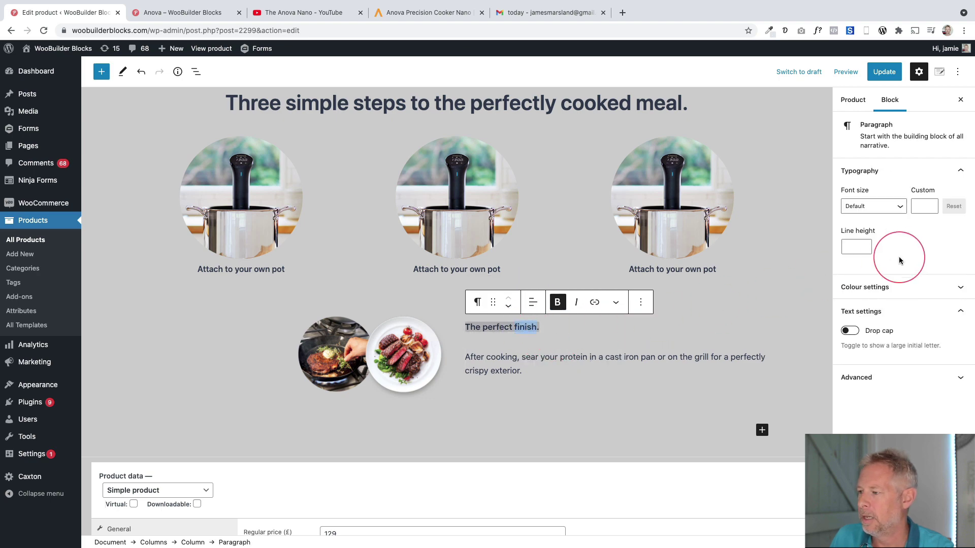
{"action": "left_click", "coordinate": [923, 207]}
{"action": "type", "text": "22"}
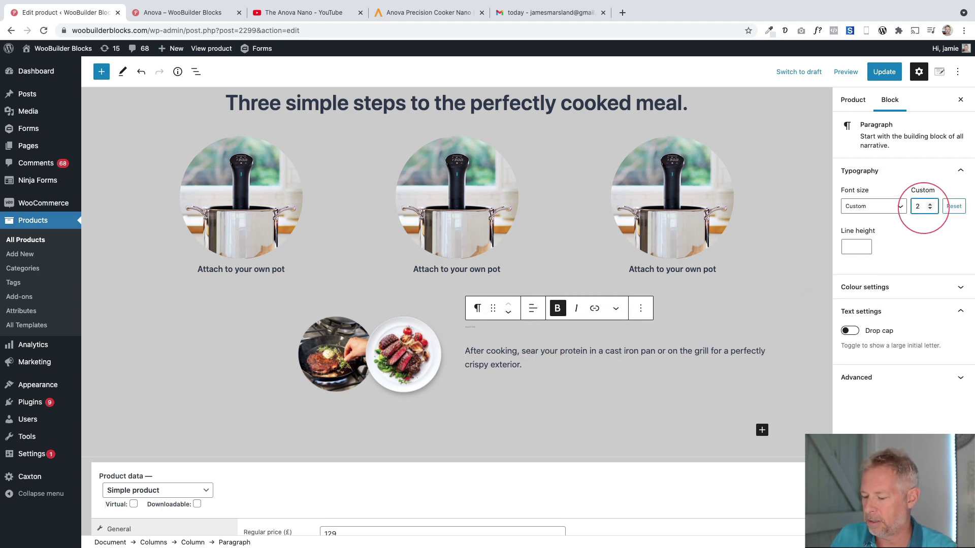
- Check the section's background on the live page, then give the whole perfect-finish columns block the Subtle Background colour
{"action": "left_click", "coordinate": [376, 409]}
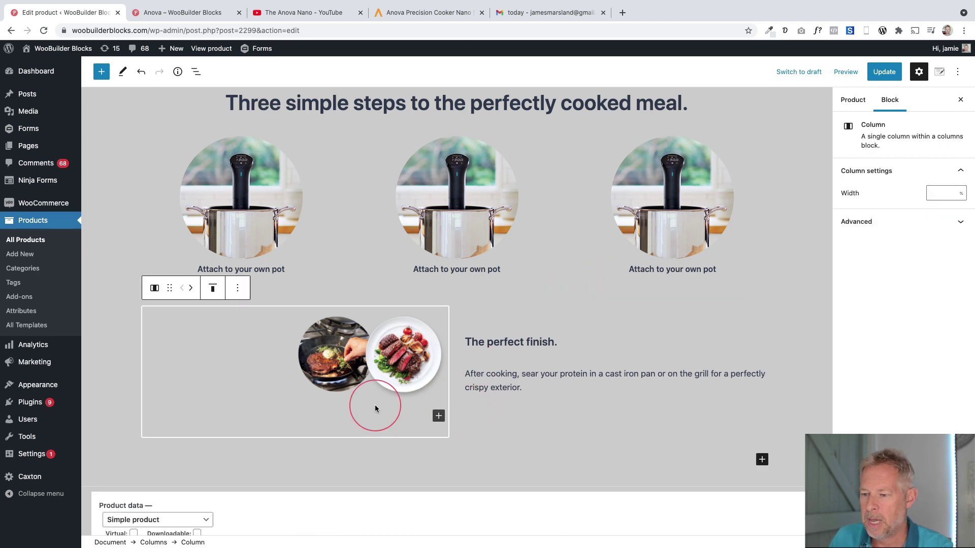
{"action": "left_click", "coordinate": [154, 543]}
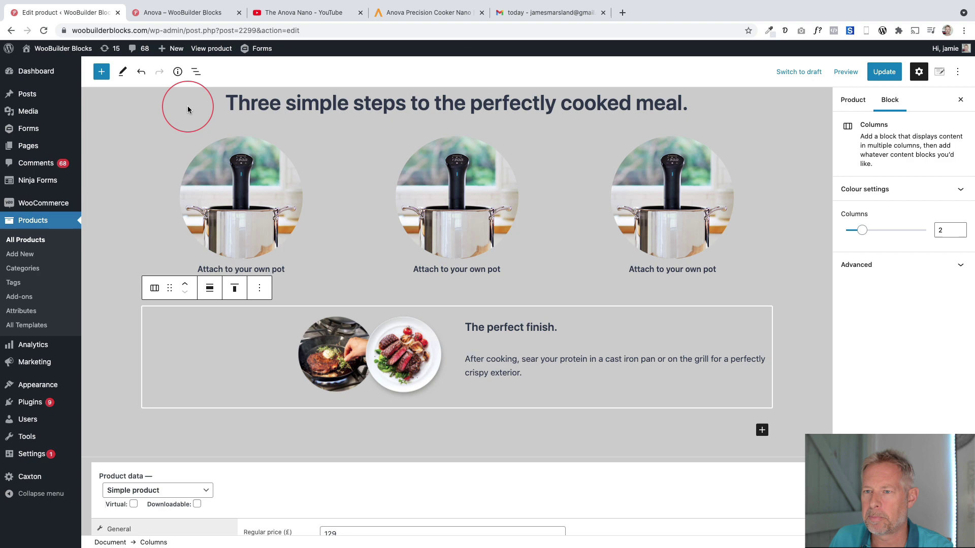
{"action": "left_click", "coordinate": [174, 15]}
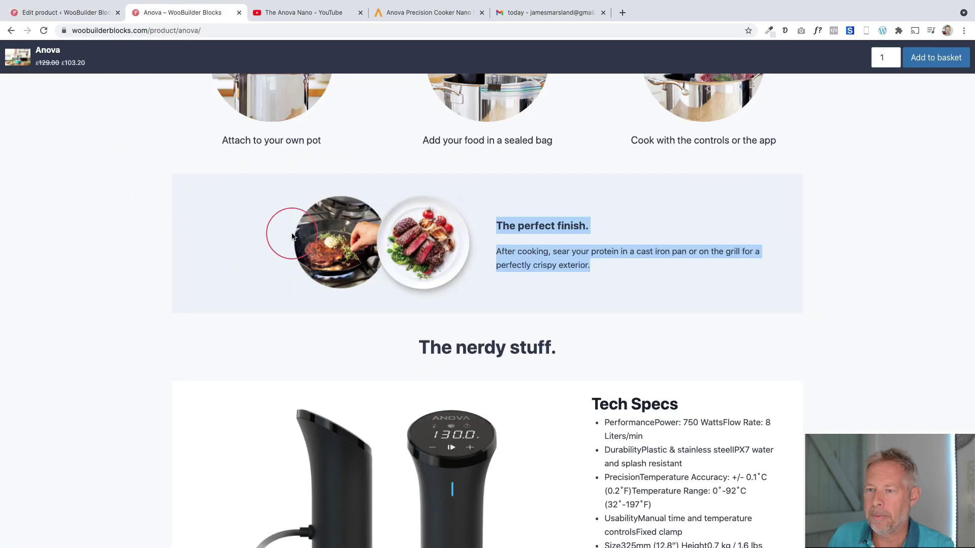
{"action": "left_click", "coordinate": [83, 15]}
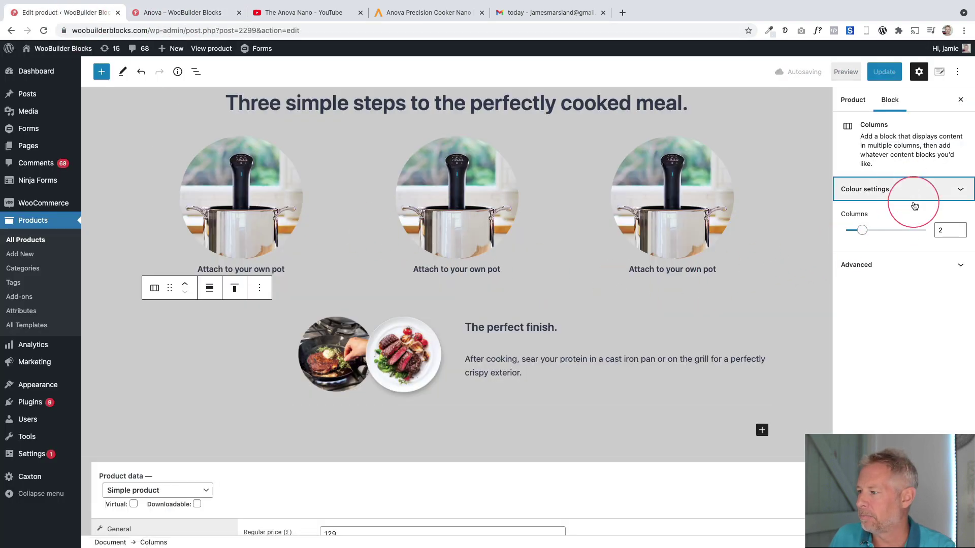
{"action": "left_click", "coordinate": [907, 190]}
{"action": "left_click", "coordinate": [873, 329]}
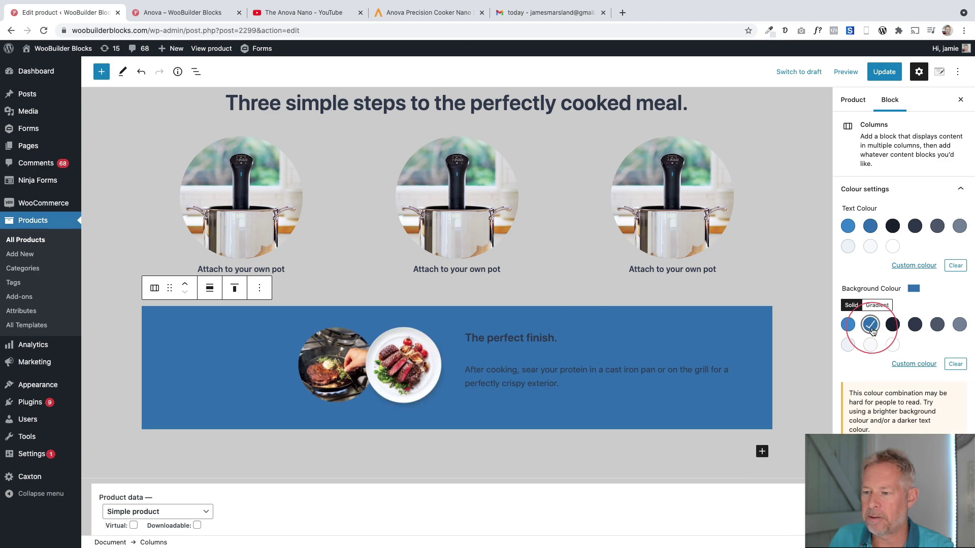
{"action": "left_click", "coordinate": [372, 349]}
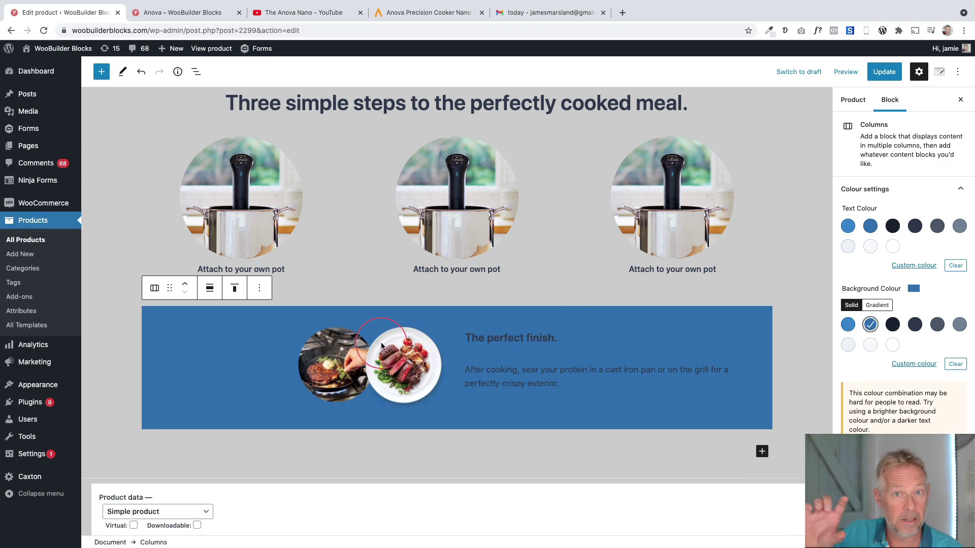
{"action": "left_click", "coordinate": [849, 346]}
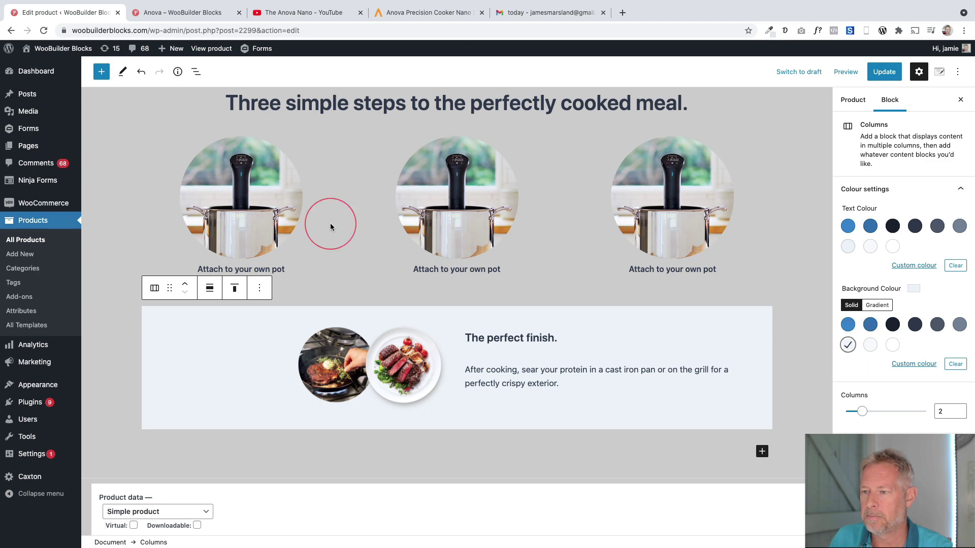
- Copy "The nerdy stuff." heading from the live page and paste it as a new paragraph below the perfect-finish section
{"action": "left_click", "coordinate": [197, 12]}
{"action": "scroll", "coordinate": [233, 271], "scroll_direction": "down", "scroll_amount": 3}
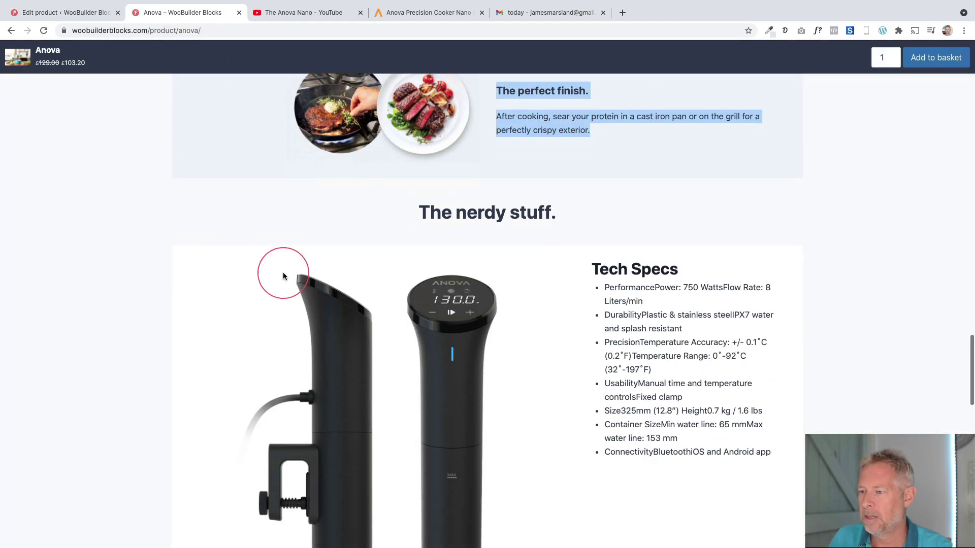
{"action": "scroll", "coordinate": [524, 296], "scroll_direction": "down", "scroll_amount": 4}
{"action": "scroll", "coordinate": [526, 304], "scroll_direction": "up", "scroll_amount": 2}
{"action": "scroll", "coordinate": [526, 308], "scroll_direction": "up", "scroll_amount": 1}
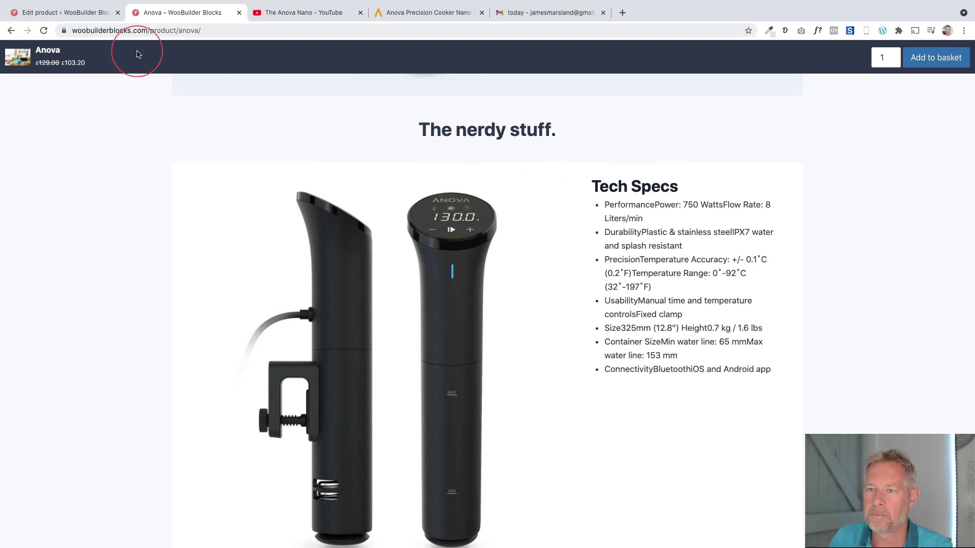
{"action": "left_click_drag", "start_coordinate": [421, 137], "coordinate": [595, 141]}
{"action": "key", "text": "super+c"}
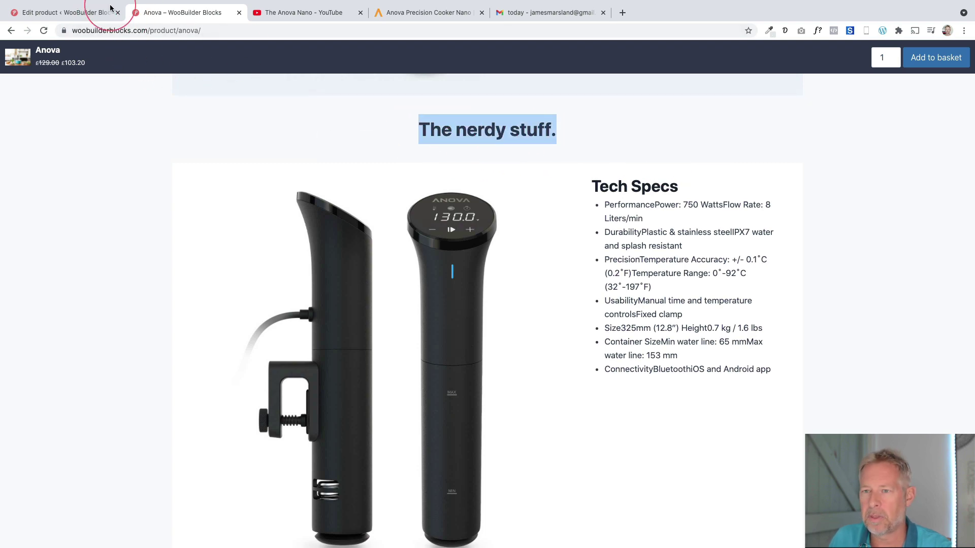
{"action": "left_click", "coordinate": [46, 12]}
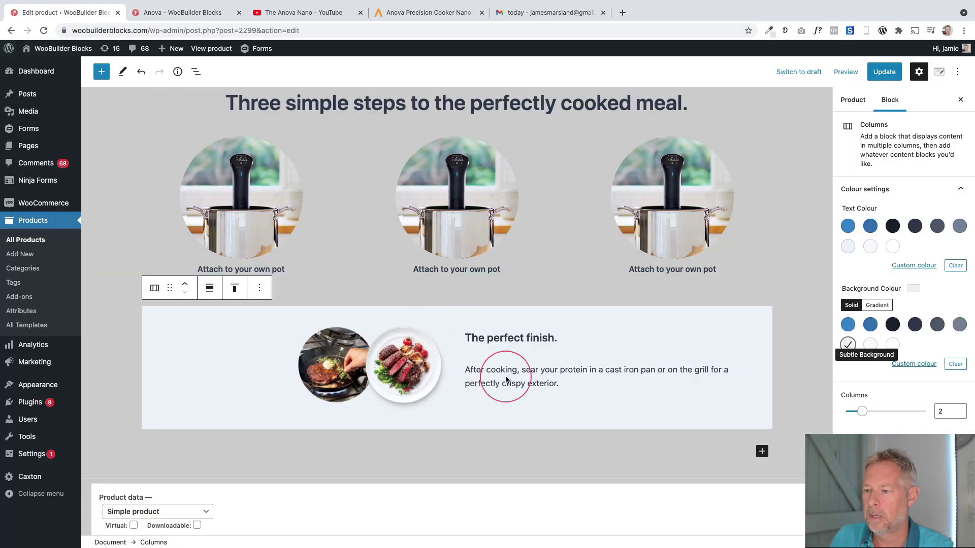
{"action": "left_click", "coordinate": [702, 454]}
{"action": "key", "text": "super+v"}
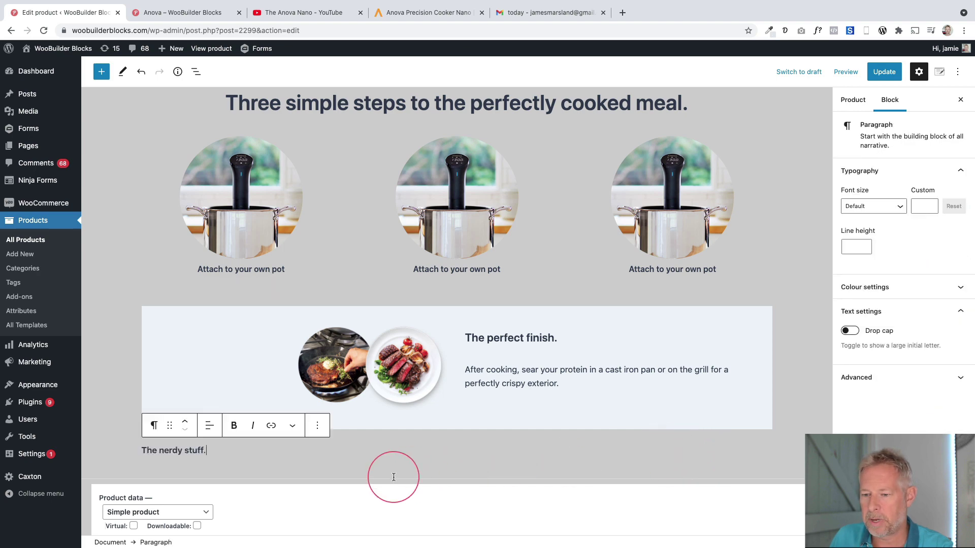
- Centre "The nerdy stuff." paragraph and set its custom font size to 42
{"action": "left_click", "coordinate": [218, 427]}
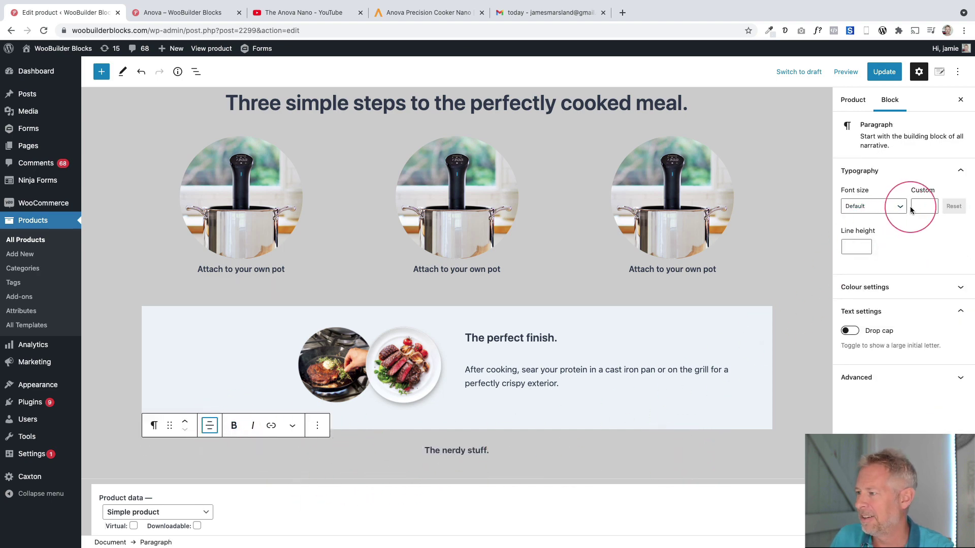
{"action": "type", "text": "42"}
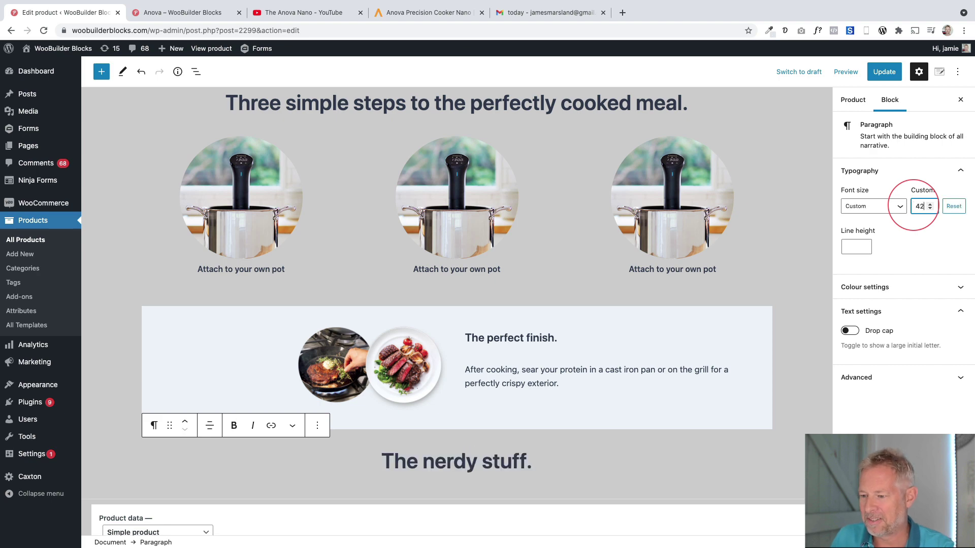
- Check the layout under "The nerdy stuff." on the live page, then add a 50/50 columns block below that heading in the editor
{"action": "left_click", "coordinate": [163, 3]}
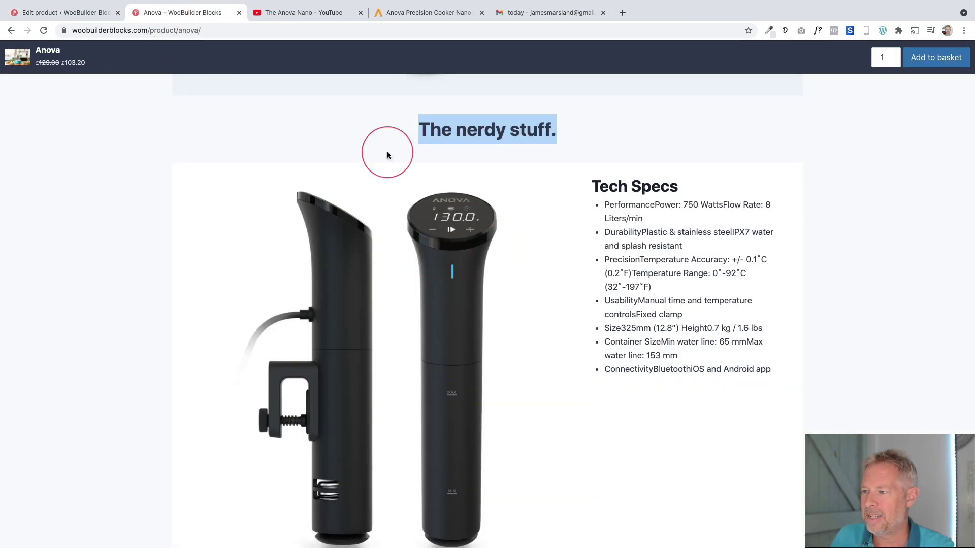
{"action": "left_click", "coordinate": [72, 12]}
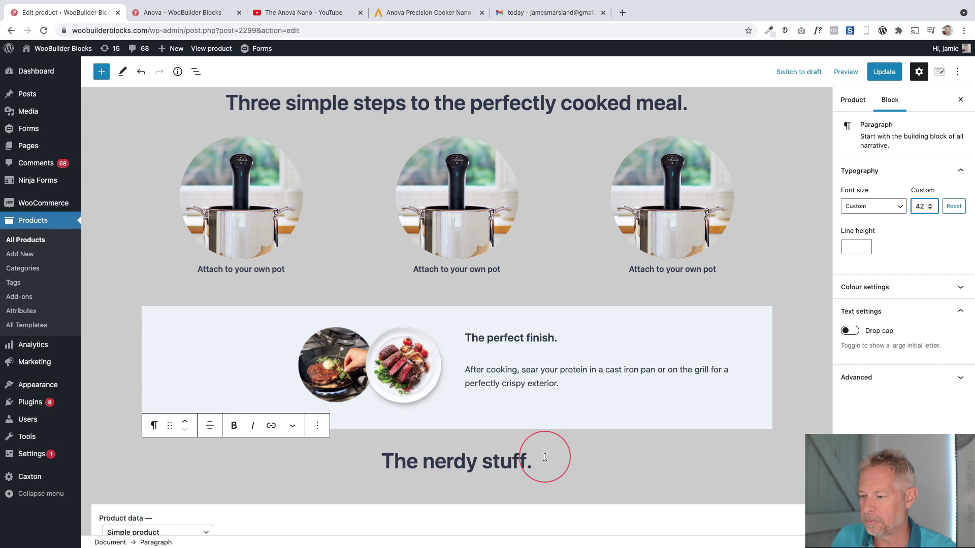
{"action": "key", "text": "Return"}
{"action": "type", "text": "/cp"}
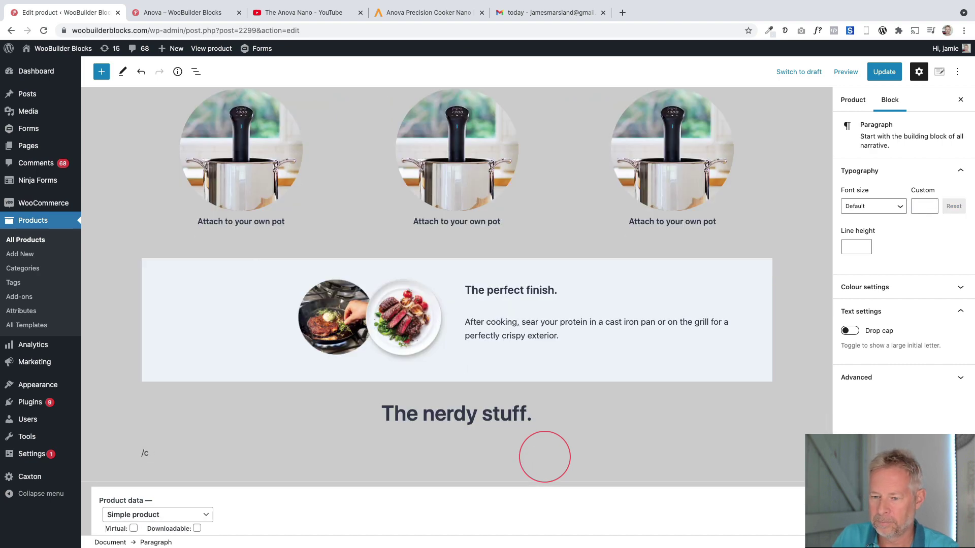
{"action": "key", "text": "BackSpace"}
{"action": "type", "text": "o"}
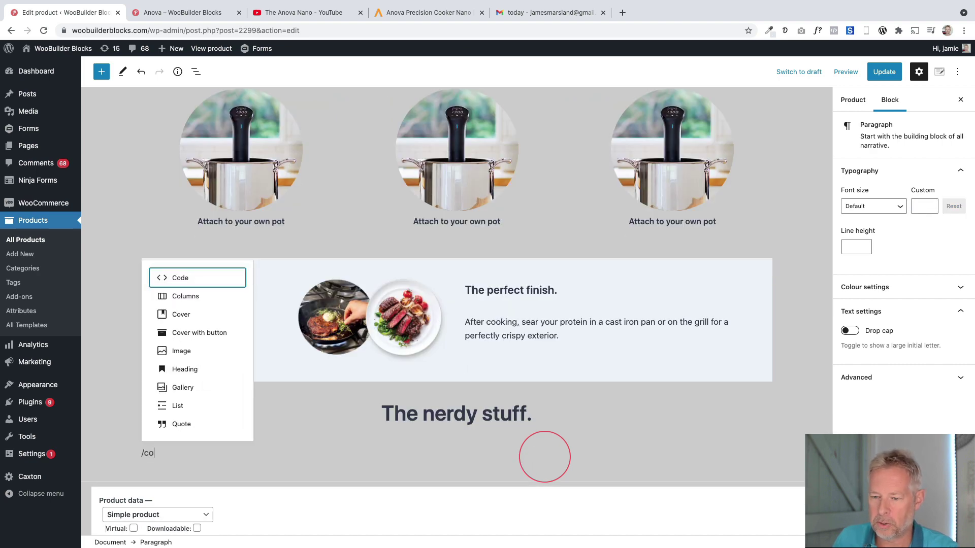
{"action": "left_click", "coordinate": [165, 297]}
{"action": "left_click", "coordinate": [225, 487]}
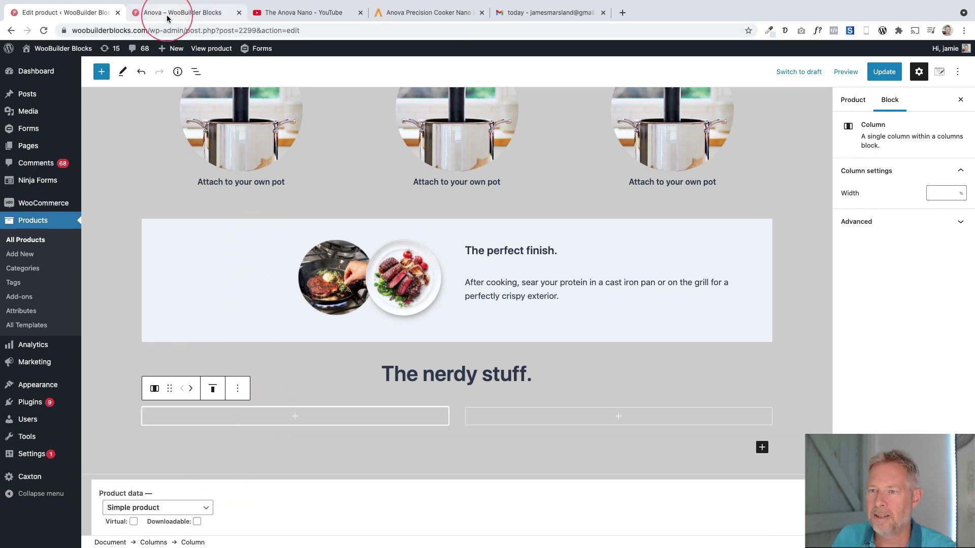
- Copy the Tech Specs heading and bullet list from the live page and paste them into the empty right-hand column under "The nerdy stuff."
{"action": "left_click", "coordinate": [168, 19]}
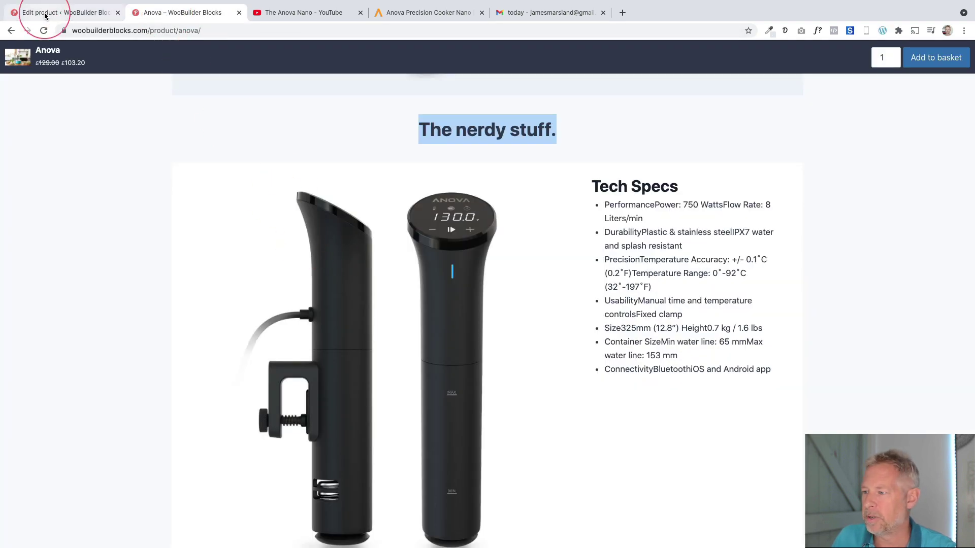
{"action": "left_click_drag", "start_coordinate": [577, 189], "coordinate": [785, 376]}
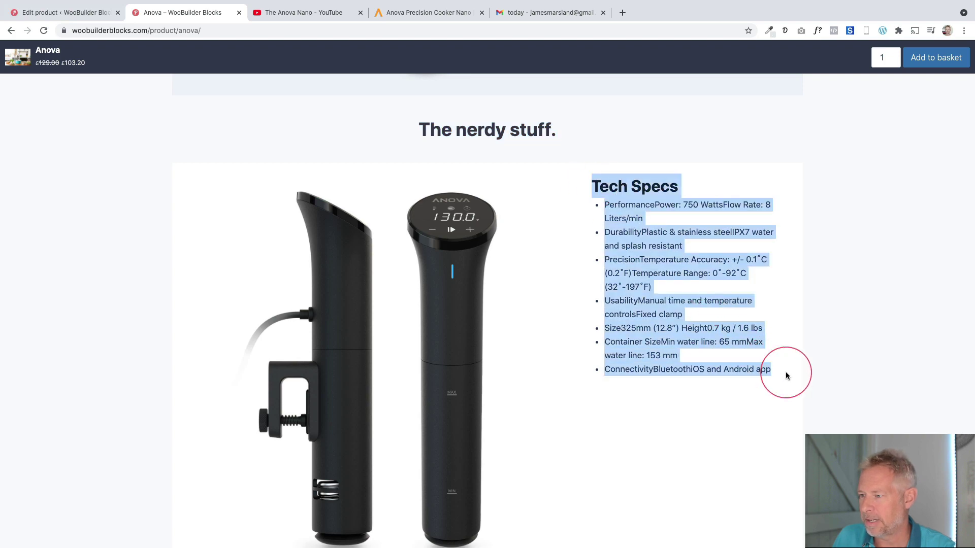
{"action": "left_click", "coordinate": [49, 13]}
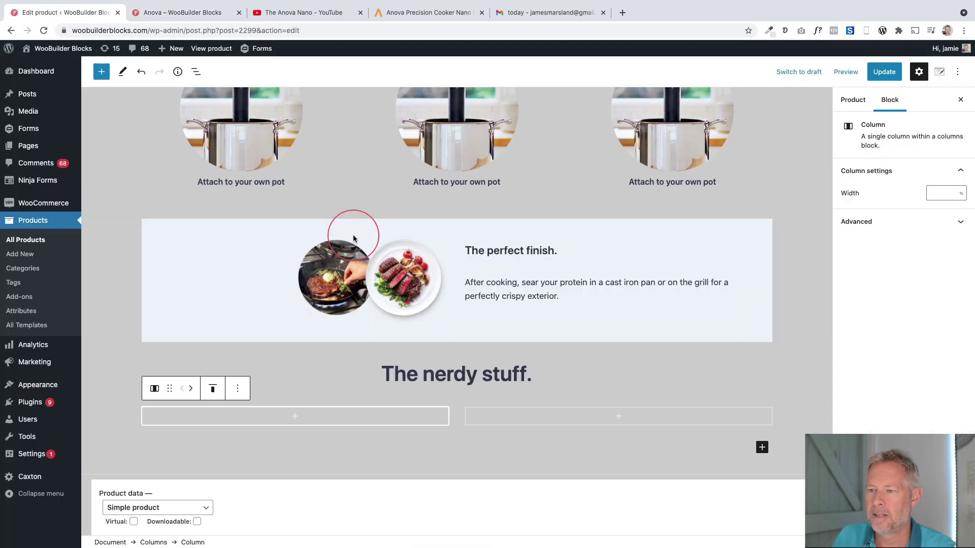
{"action": "left_click", "coordinate": [572, 412]}
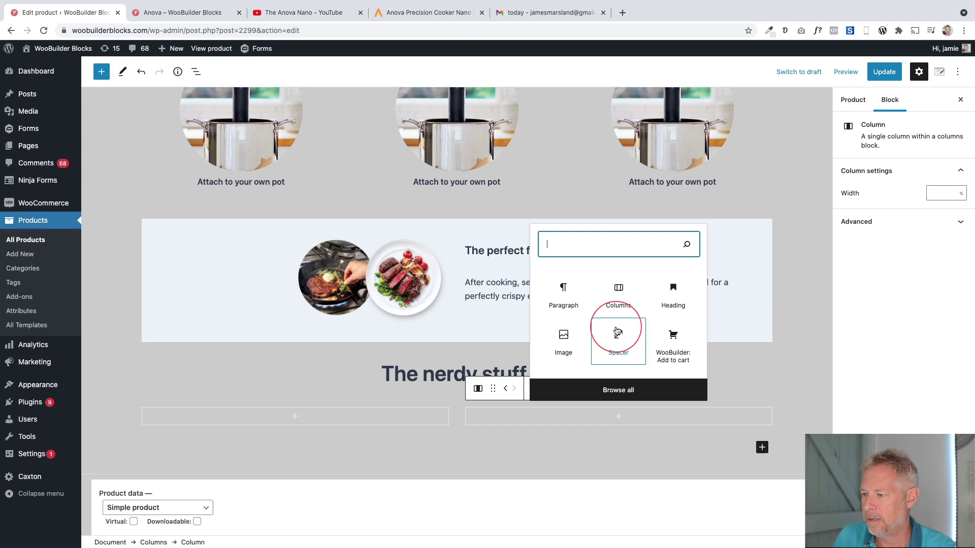
{"action": "left_click", "coordinate": [569, 292]}
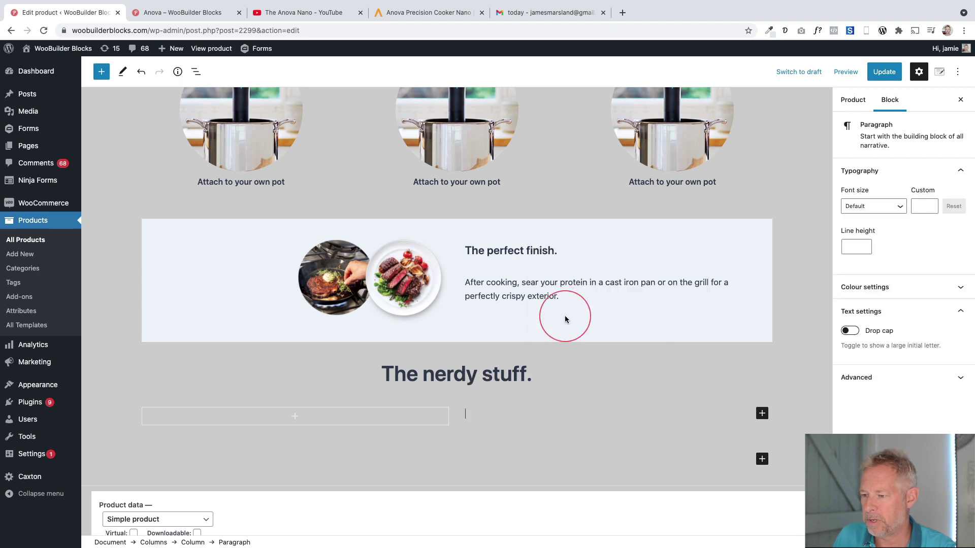
{"action": "scroll", "coordinate": [567, 356], "scroll_direction": "up", "scroll_amount": 1}
{"action": "type", "text": "PerformancePower: 750 WattsFlow Rate: 8 Liters/min DurabilityPlastic & stainless steelIPX7 water and splash resistant PrecisionTemperature Accuracy: +/- 0.1˚C (0.2˚F)Temperature Range: 0˚-92˚C (32˚-197˚F) UsabilityManual time and temperature controlsFixed clamp Size325mm (12.8\") Height0.7 kg / 1.6 lbs Container SizeMin water line: 65 mmMax water line: 153 mm ConnectivityBluetoothiOS and Android app"}
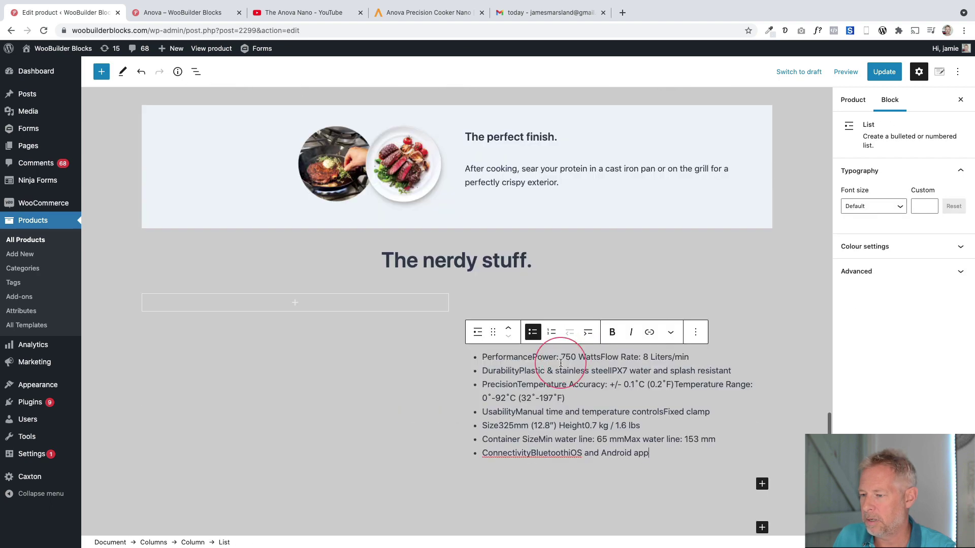
- Set the vertical alignment of the Tech Specs column to middle
{"action": "left_click", "coordinate": [606, 476]}
{"action": "left_click", "coordinate": [536, 275]}
{"action": "left_click", "coordinate": [565, 332]}
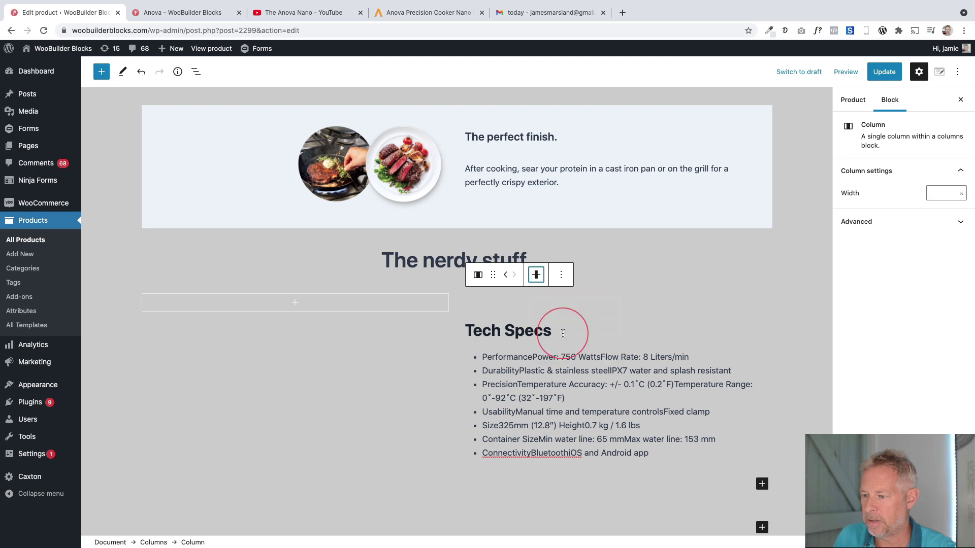
- Insert an image block in the column beside Tech Specs with the media library picture showing the black cooker from the side and front
{"action": "left_click", "coordinate": [355, 303]}
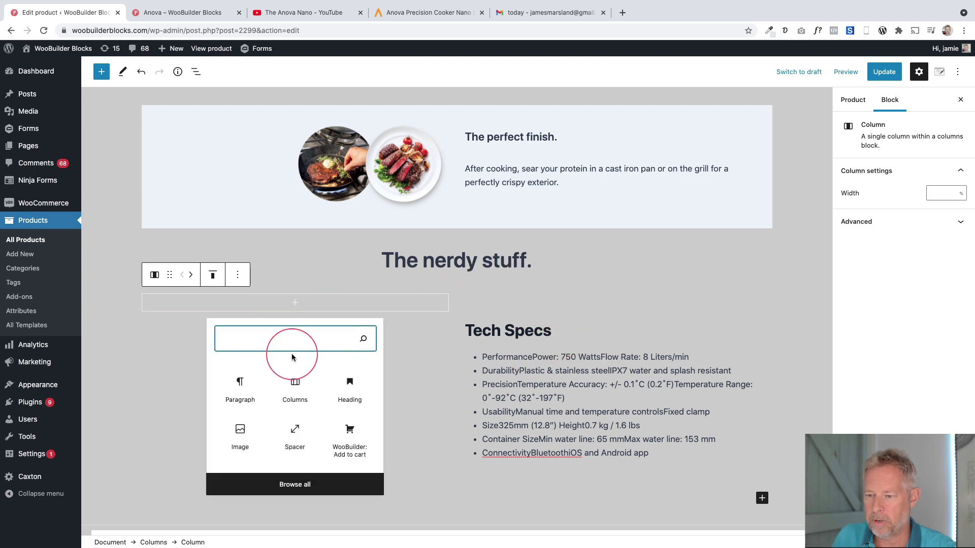
{"action": "type", "text": "image"}
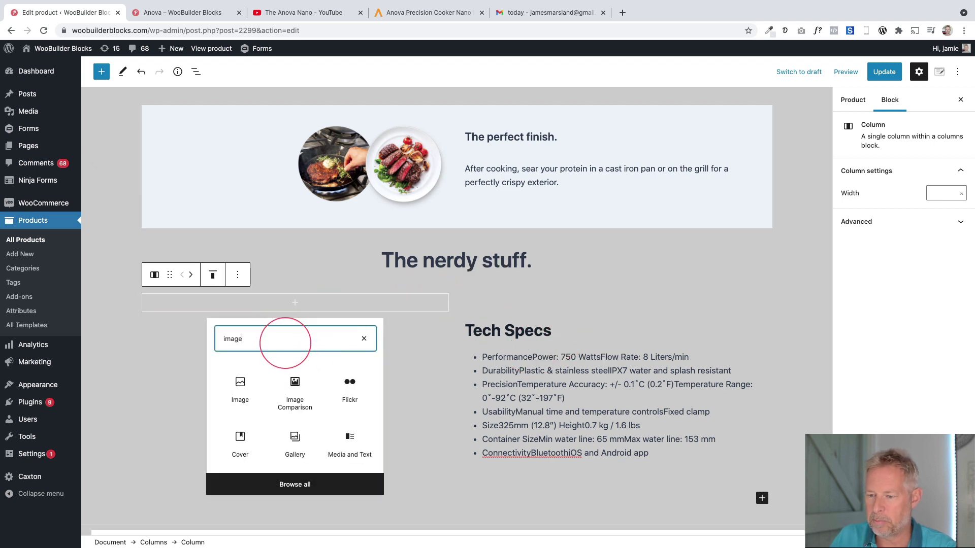
{"action": "left_click", "coordinate": [239, 385]}
{"action": "left_click", "coordinate": [217, 364]}
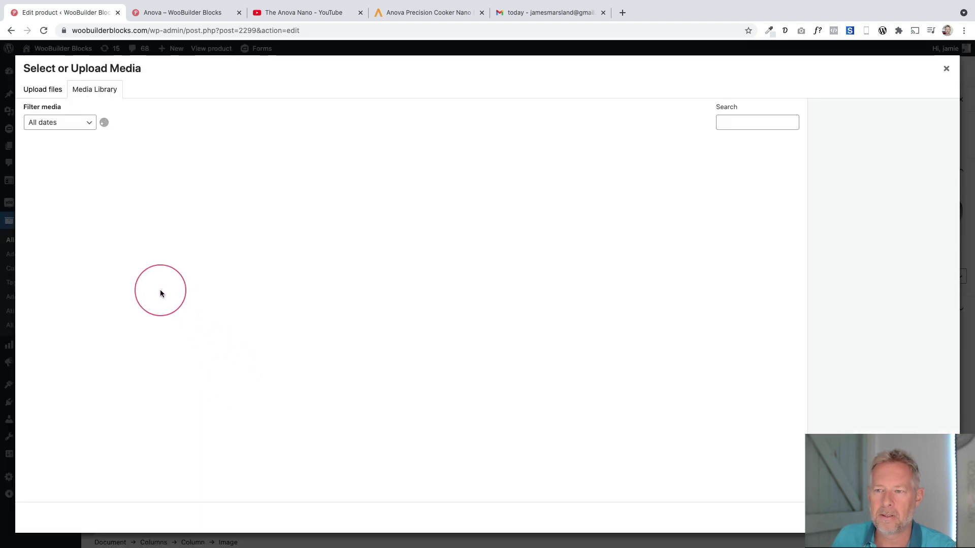
{"action": "left_click", "coordinate": [171, 13]}
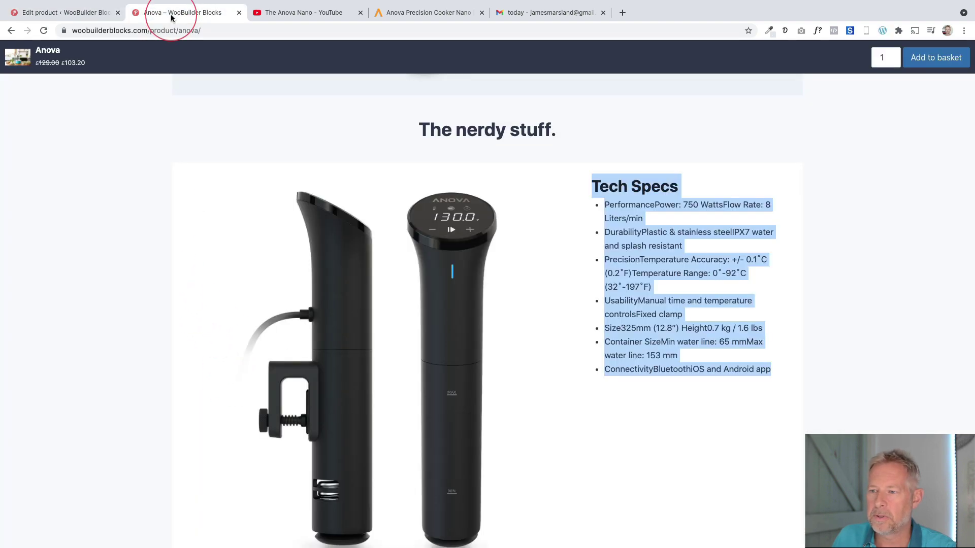
{"action": "left_click", "coordinate": [105, 15]}
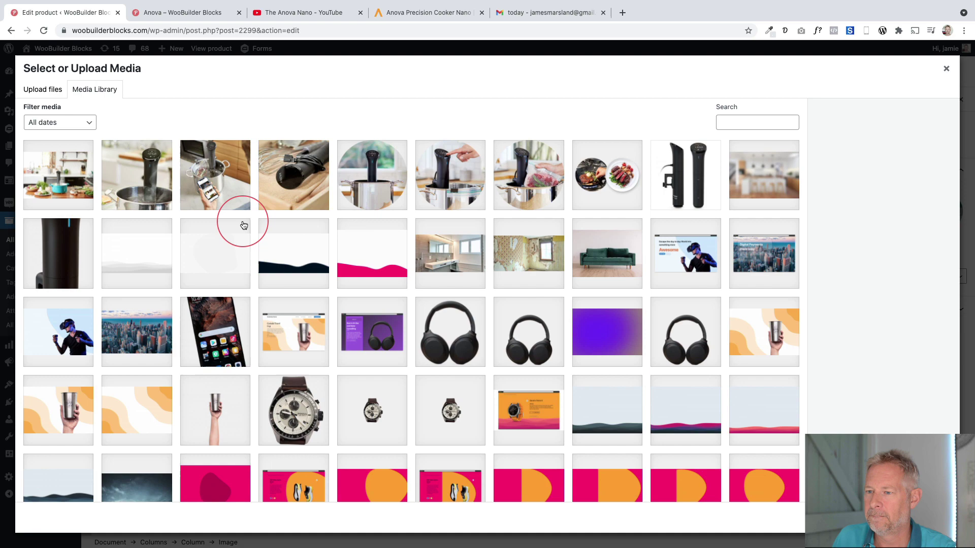
{"action": "left_click", "coordinate": [651, 175]}
{"action": "left_click", "coordinate": [929, 518]}
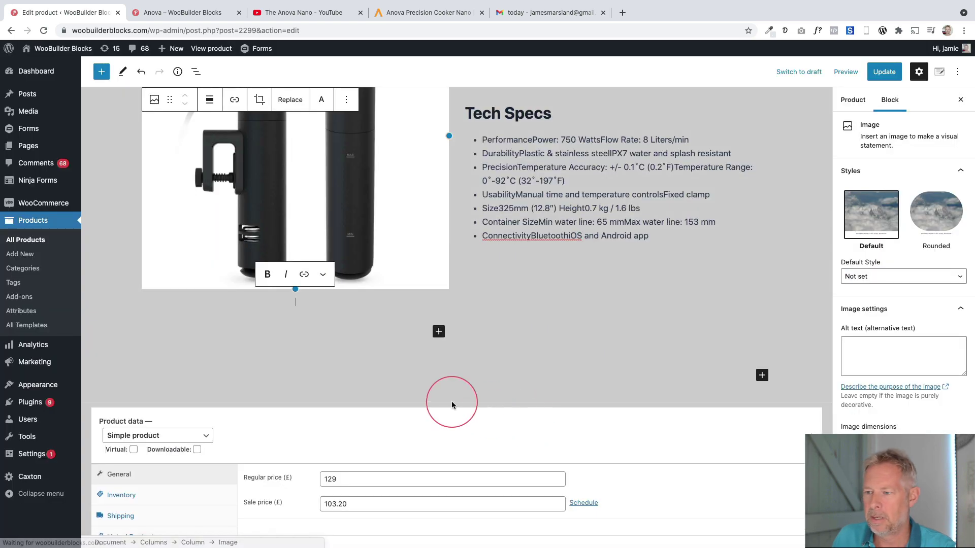
- Give the whole columns block holding the cooker image and Tech Specs a solid white background
{"action": "left_click", "coordinate": [498, 381]}
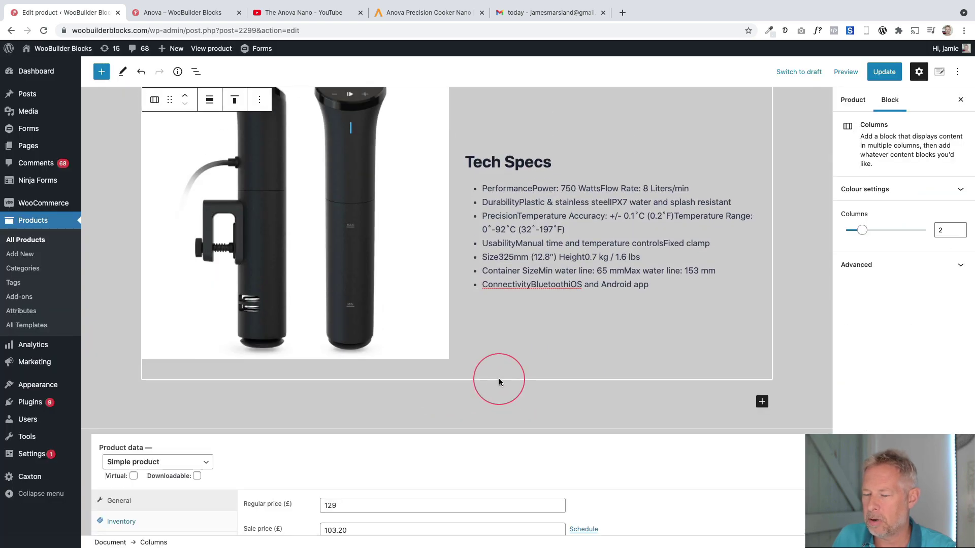
{"action": "scroll", "coordinate": [499, 378], "scroll_direction": "up", "scroll_amount": 4}
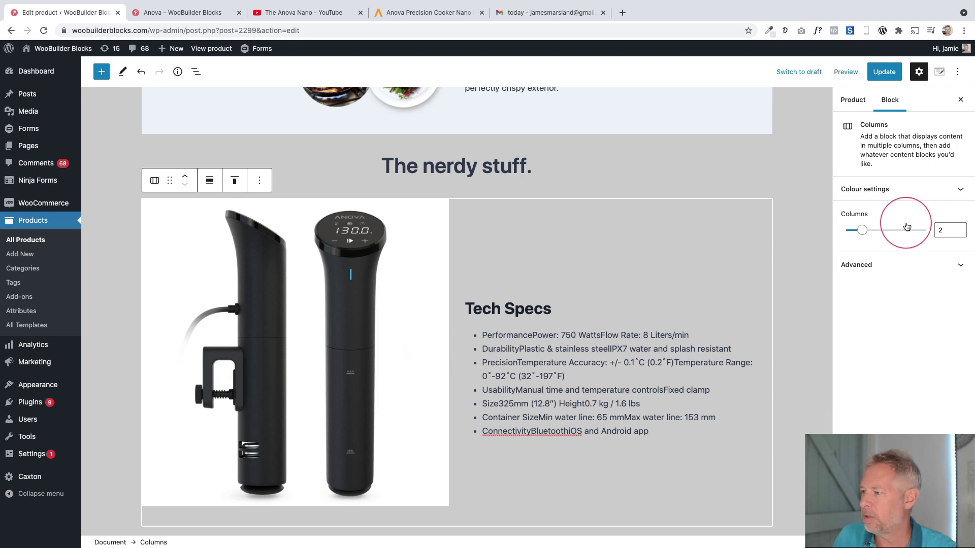
{"action": "left_click", "coordinate": [907, 190]}
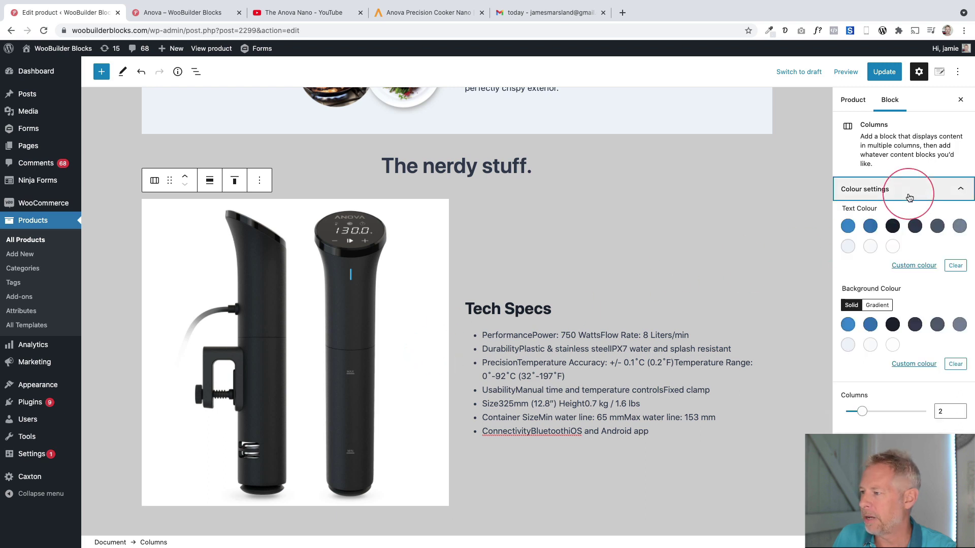
{"action": "left_click", "coordinate": [892, 345]}
{"action": "scroll", "coordinate": [521, 340], "scroll_direction": "down", "scroll_amount": 1}
{"action": "scroll", "coordinate": [521, 339], "scroll_direction": "down", "scroll_amount": 3}
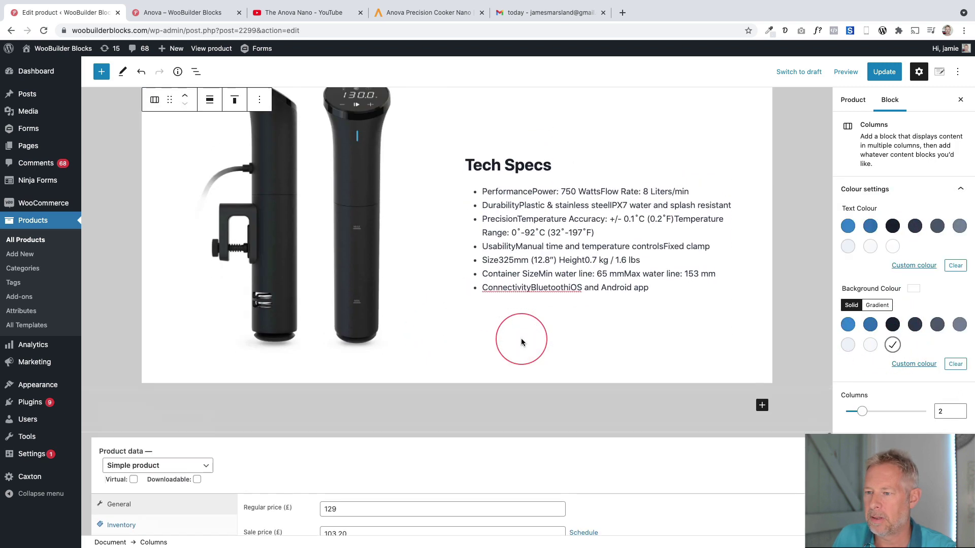
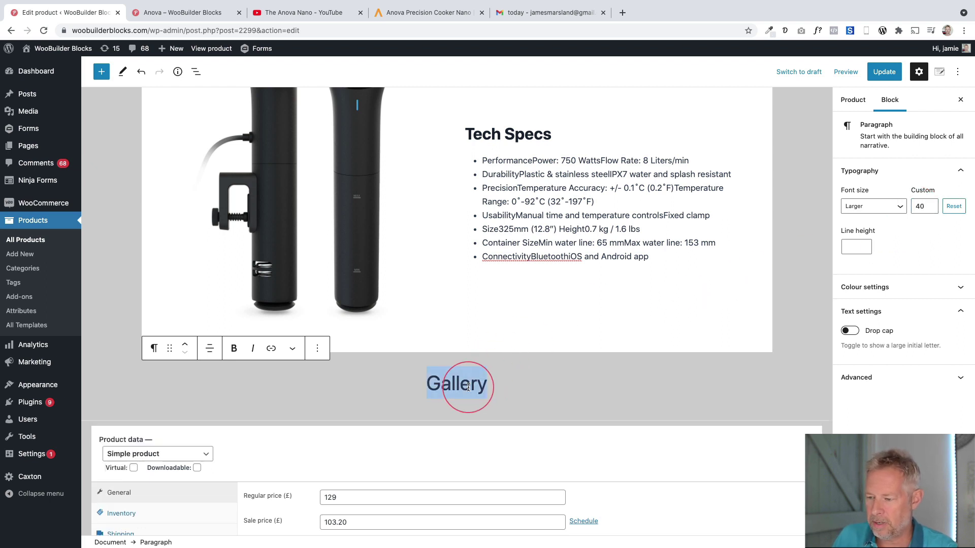
- Make the "Gallery" heading bold and start a new paragraph below it
{"action": "key", "text": "super+b"}
{"action": "left_click", "coordinate": [494, 385]}
{"action": "key", "text": "Return"}
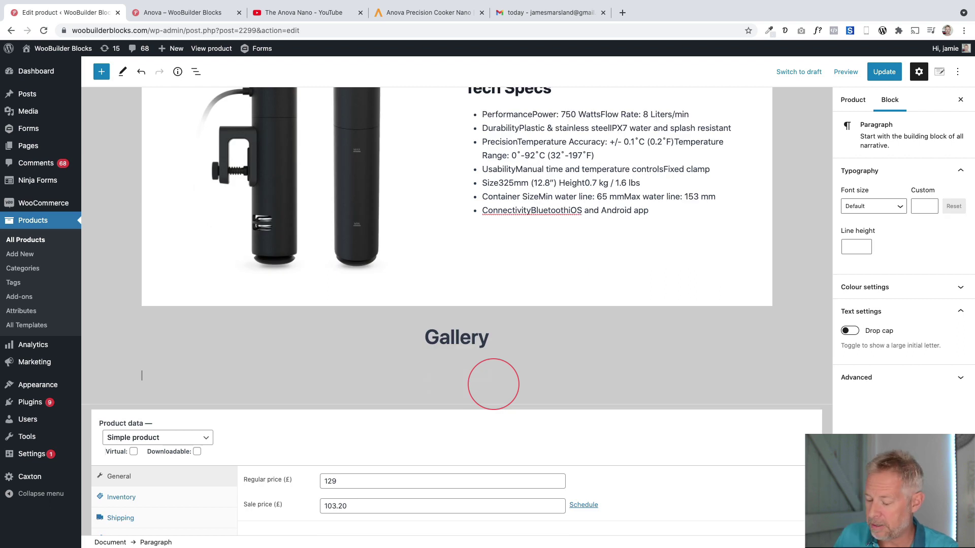
{"action": "type", "text": "/woobuidler"}
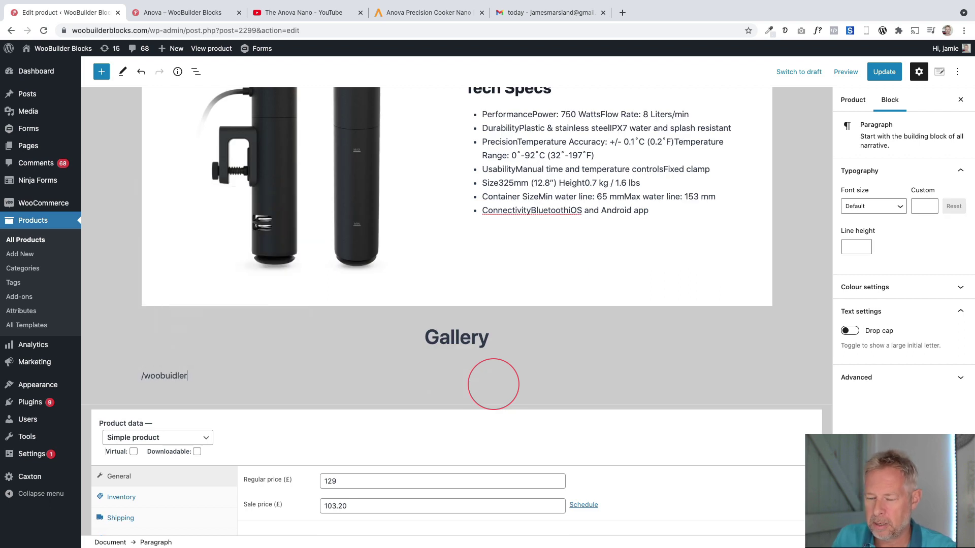
{"action": "key", "text": "BackSpace"}
{"action": "key", "text": "BackSpace"}
{"action": "key", "text": "BackSpace"}
{"action": "key", "text": "BackSpace"}
{"action": "type", "text": "lder"}
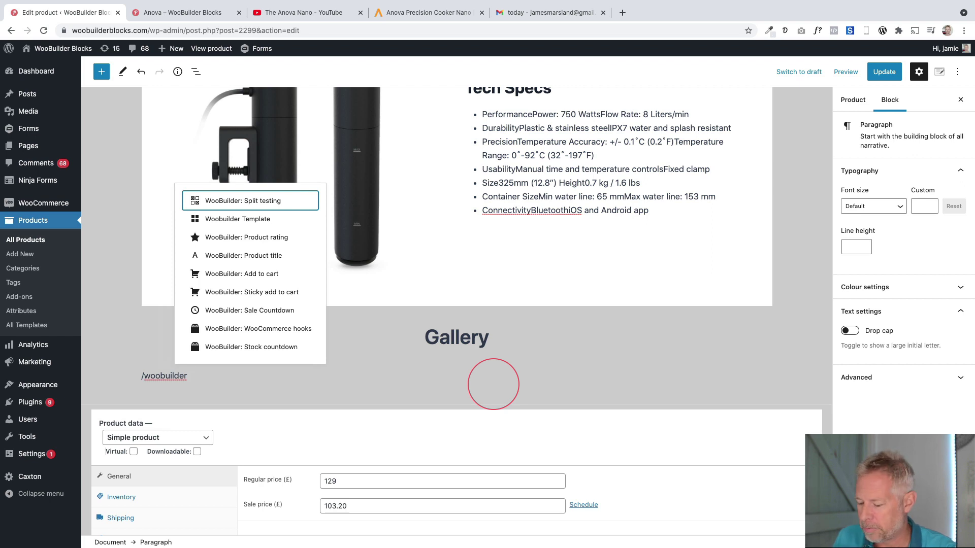
{"action": "type", "text": ": pro"}
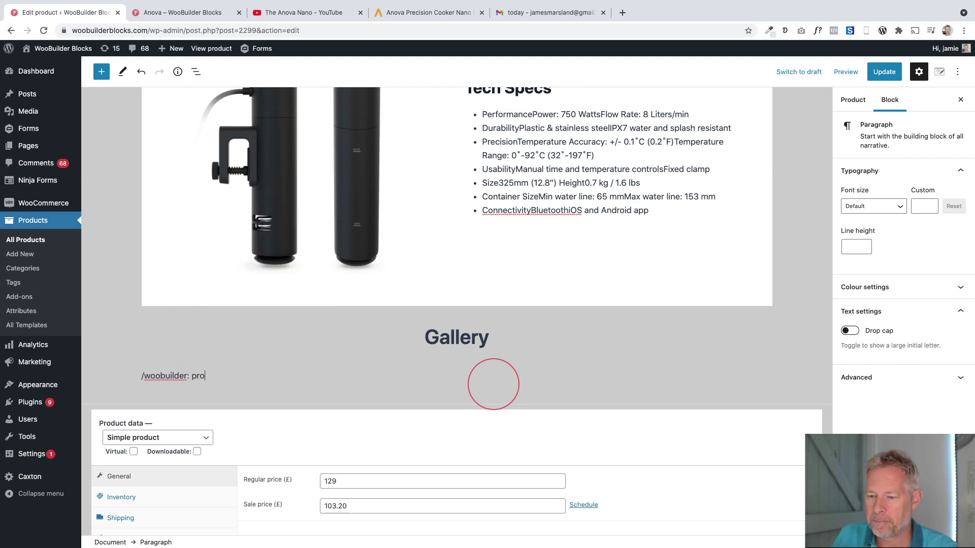
{"action": "key", "text": "BackSpace"}
{"action": "key", "text": "BackSpace"}
{"action": "key", "text": "BackSpace"}
{"action": "key", "text": "BackSpace"}
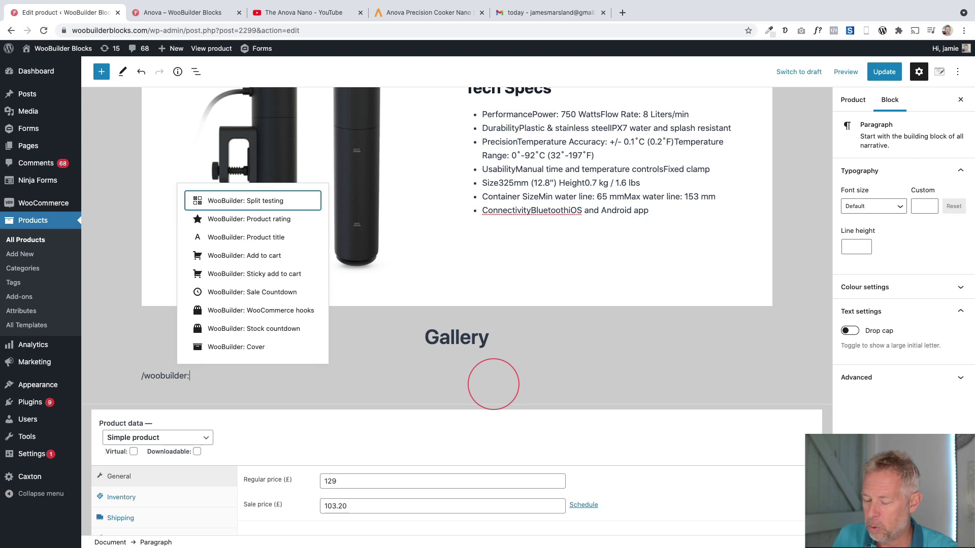
{"action": "type", "text": "product"}
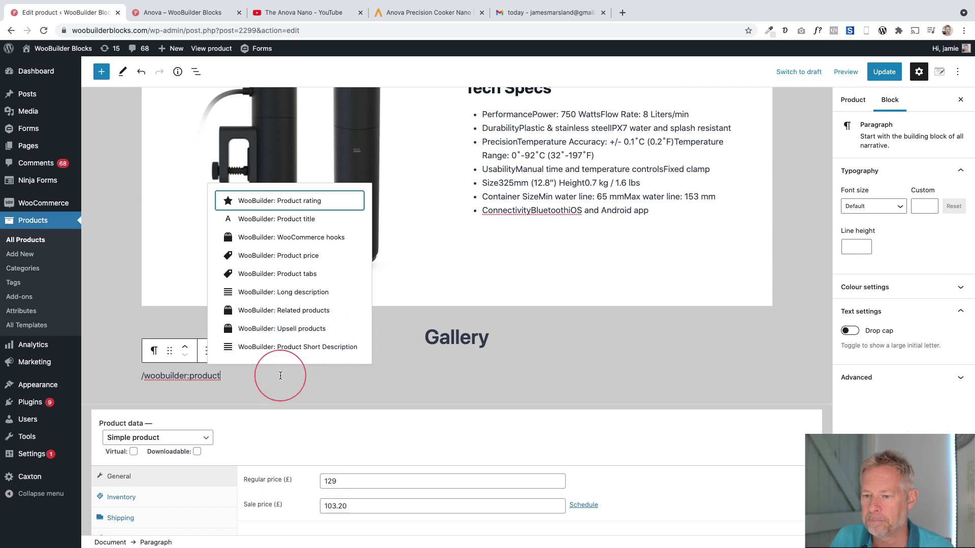
{"action": "key", "text": "BackSpace"}
{"action": "key", "text": "BackSpace"}
{"action": "key", "text": "BackSpace"}
{"action": "key", "text": "BackSpace"}
{"action": "key", "text": "BackSpace"}
{"action": "key", "text": "BackSpace"}
{"action": "key", "text": "BackSpace"}
{"action": "key", "text": "BackSpace"}
{"action": "key", "text": "BackSpace"}
{"action": "key", "text": "BackSpace"}
{"action": "key", "text": "BackSpace"}
{"action": "key", "text": "BackSpace"}
{"action": "key", "text": "BackSpace"}
{"action": "key", "text": "BackSpace"}
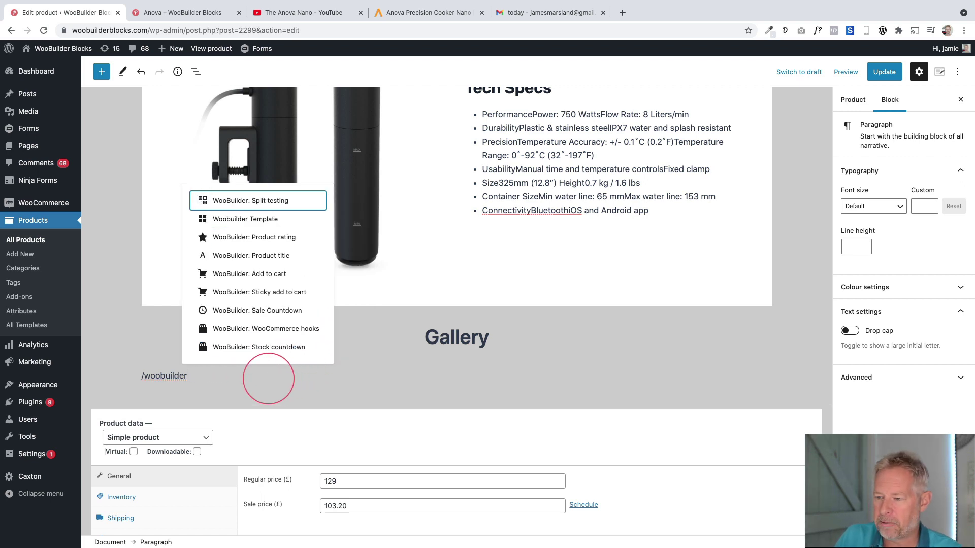
{"action": "key", "text": "BackSpace"}
{"action": "key", "text": "BackSpace"}
{"action": "key", "text": "BackSpace"}
{"action": "key", "text": "BackSpace"}
{"action": "key", "text": "BackSpace"}
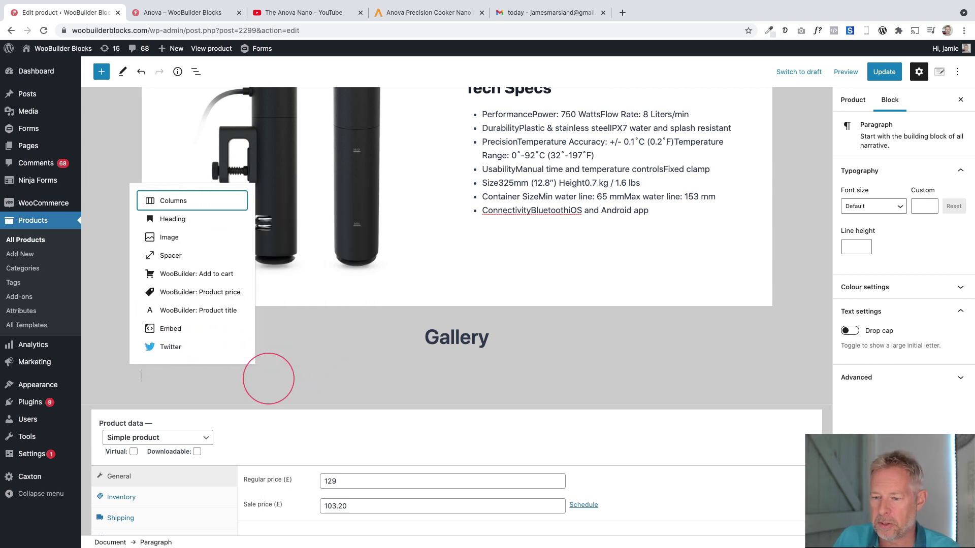
- Find the WooBuilder: Product Images block in the block library, place it below the "Gallery" heading and check how it looks
{"action": "left_click", "coordinate": [102, 73]}
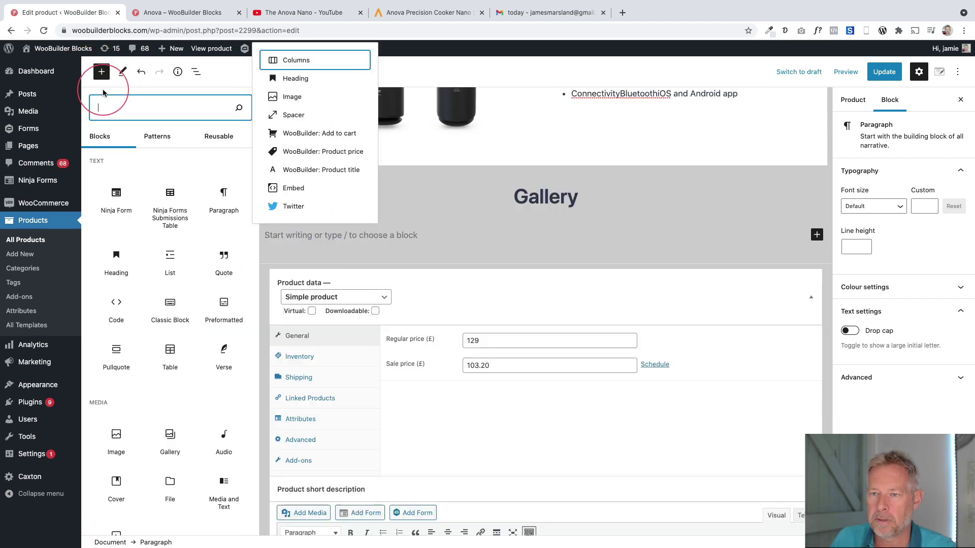
{"action": "scroll", "coordinate": [172, 356], "scroll_direction": "down", "scroll_amount": 10}
{"action": "scroll", "coordinate": [171, 374], "scroll_direction": "down", "scroll_amount": 15}
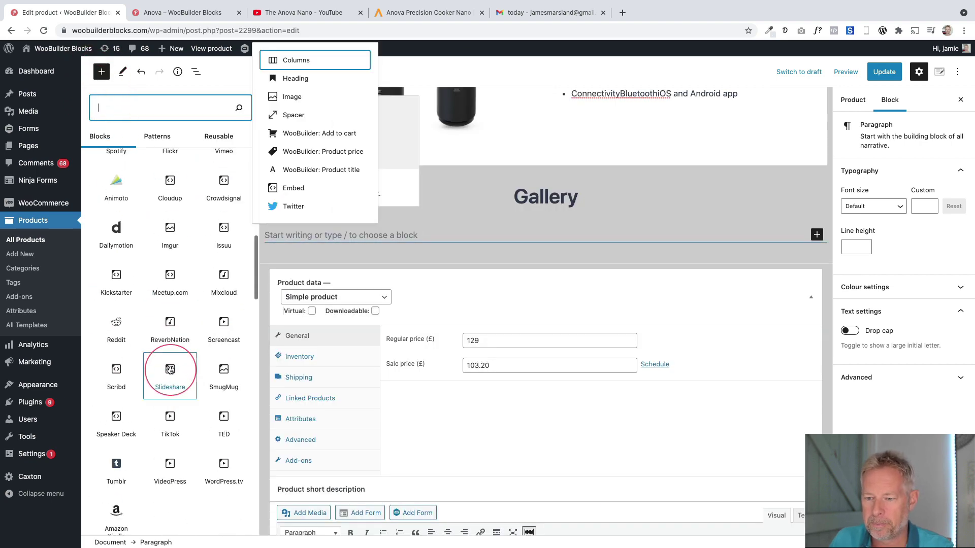
{"action": "scroll", "coordinate": [170, 370], "scroll_direction": "down", "scroll_amount": 3}
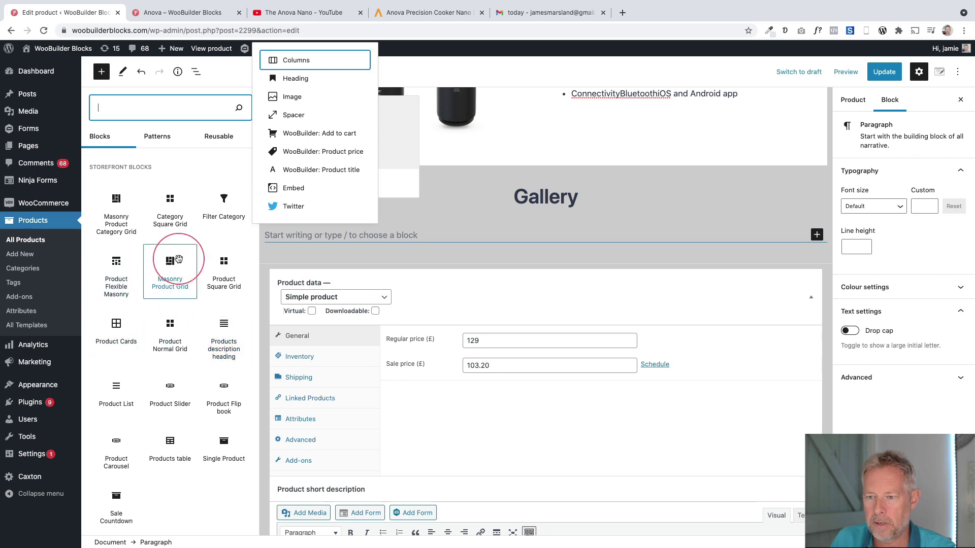
{"action": "scroll", "coordinate": [172, 305], "scroll_direction": "down", "scroll_amount": 10}
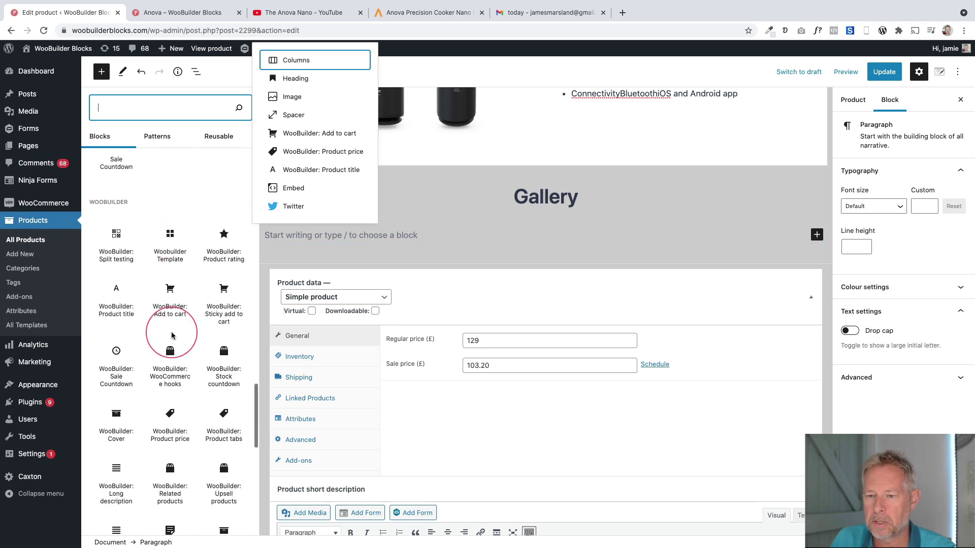
{"action": "scroll", "coordinate": [160, 346], "scroll_direction": "down", "scroll_amount": 3}
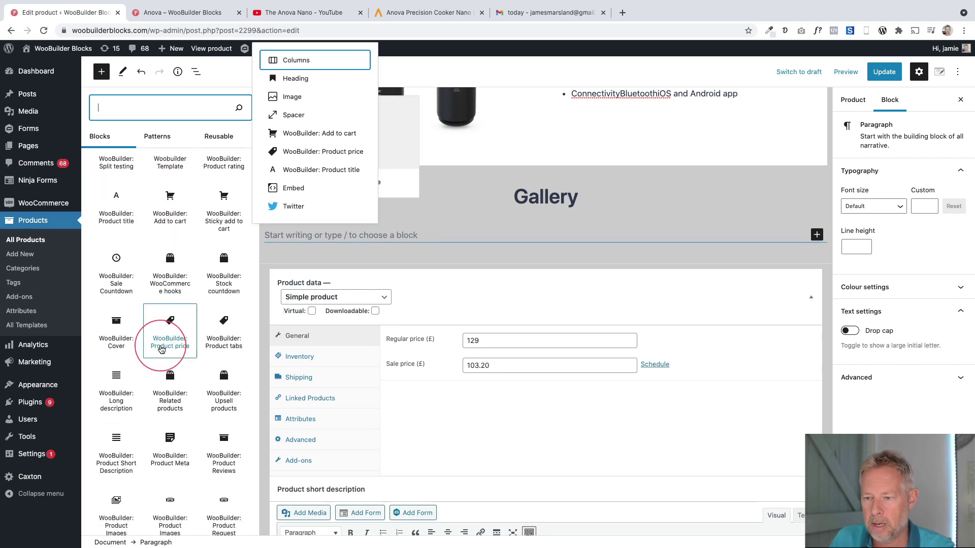
{"action": "scroll", "coordinate": [161, 349], "scroll_direction": "down", "scroll_amount": 1}
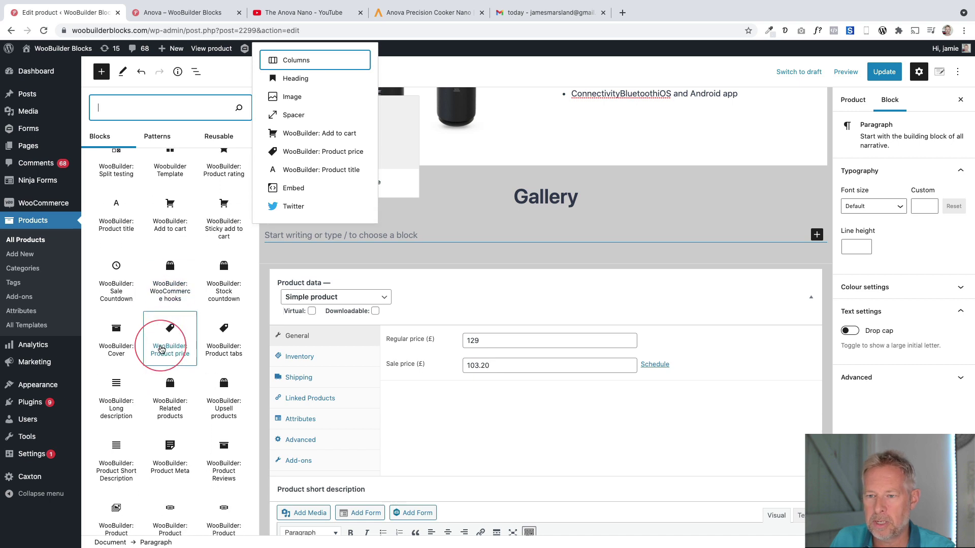
{"action": "scroll", "coordinate": [162, 345], "scroll_direction": "down", "scroll_amount": 4}
{"action": "left_click_drag", "start_coordinate": [124, 409], "coordinate": [457, 228]}
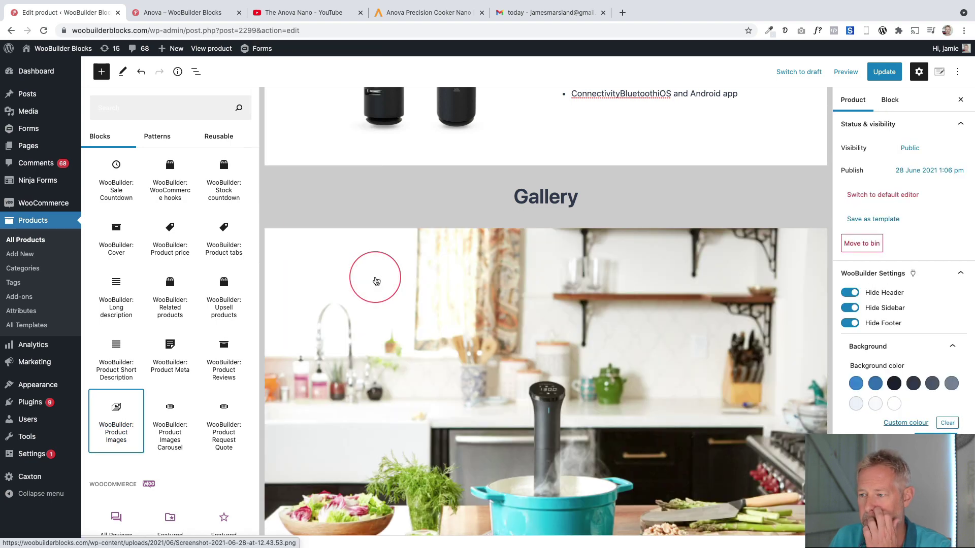
{"action": "scroll", "coordinate": [391, 316], "scroll_direction": "down", "scroll_amount": 5}
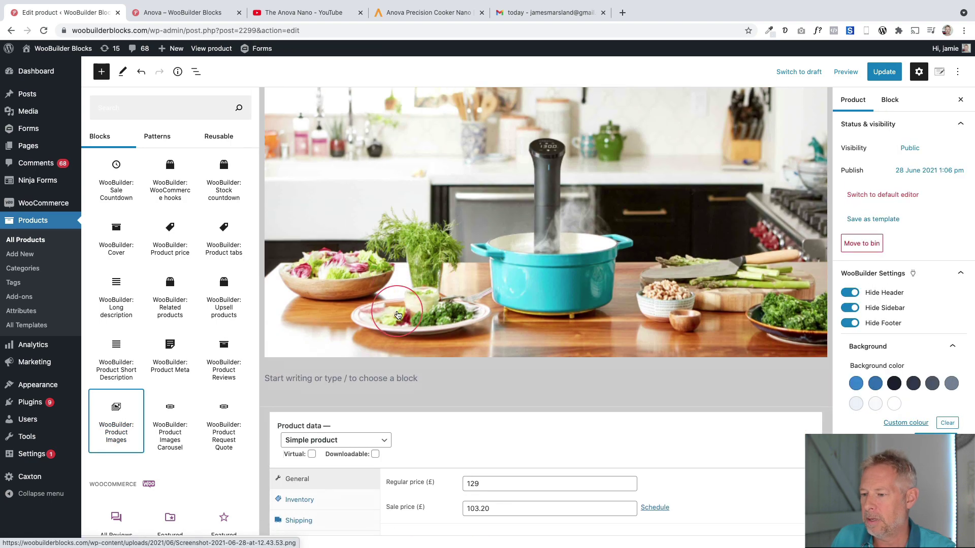
{"action": "scroll", "coordinate": [398, 316], "scroll_direction": "up", "scroll_amount": 1}
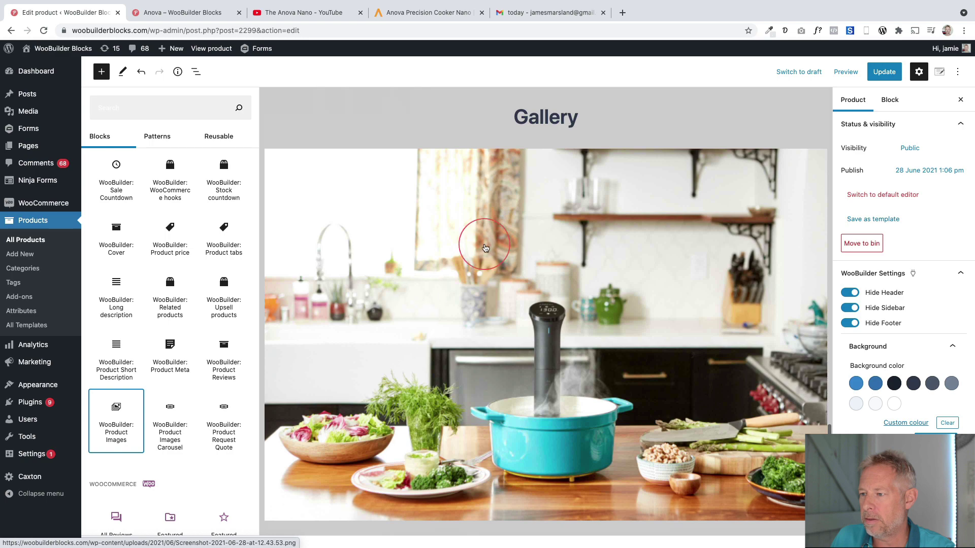
- Remove the Product Images block below the "Gallery" heading and compare with the gallery layout on the live Anova page
{"action": "left_click", "coordinate": [505, 215]}
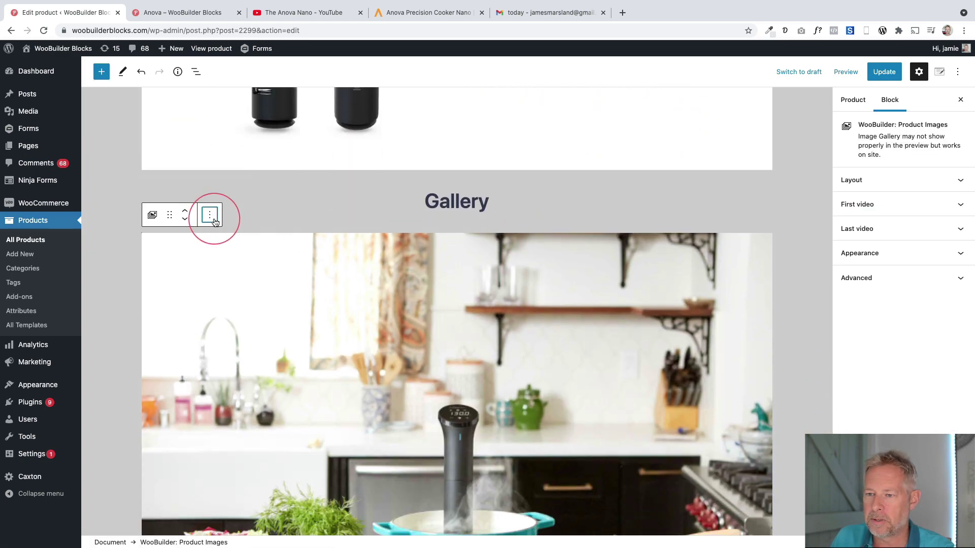
{"action": "left_click", "coordinate": [209, 216]}
{"action": "left_click", "coordinate": [254, 445]}
{"action": "left_click", "coordinate": [185, 13]}
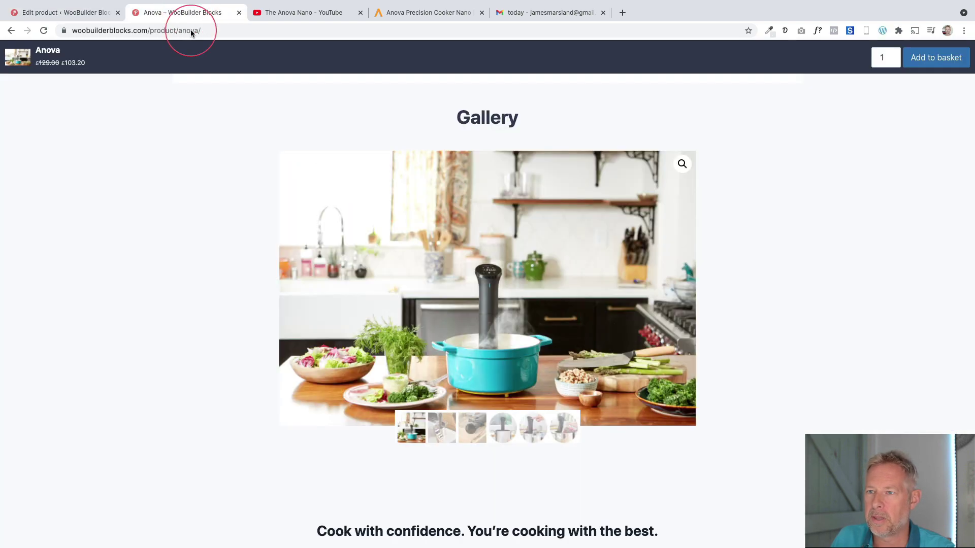
{"action": "left_click", "coordinate": [65, 15]}
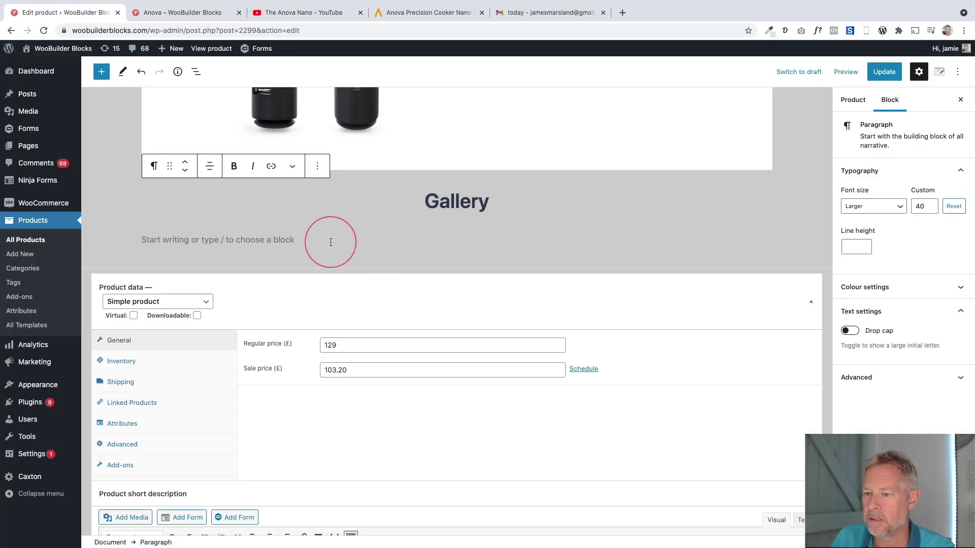
- Insert a columns block with the 33/33/33 layout in the empty paragraph below the "Gallery" heading
{"action": "left_click", "coordinate": [305, 238]}
{"action": "type", "text": "/columns"}
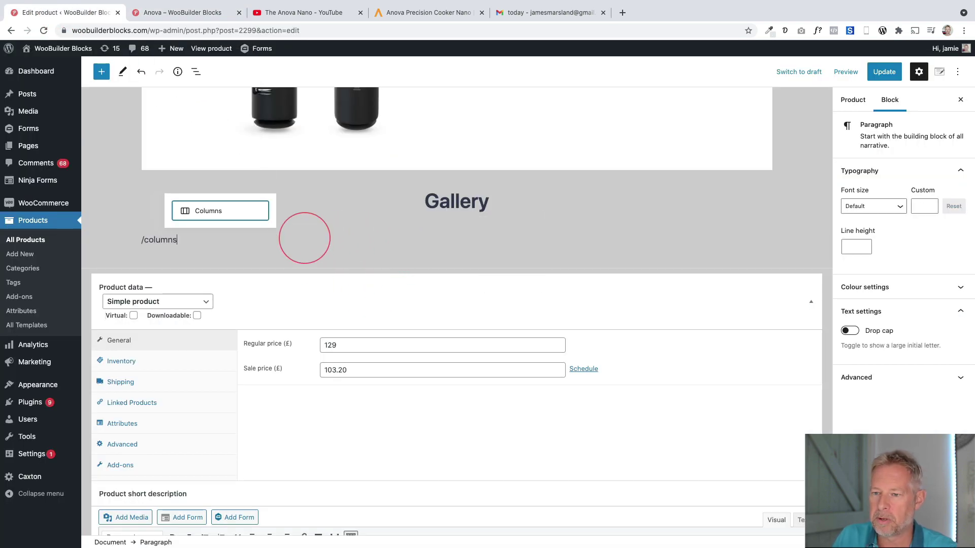
{"action": "key", "text": "Return"}
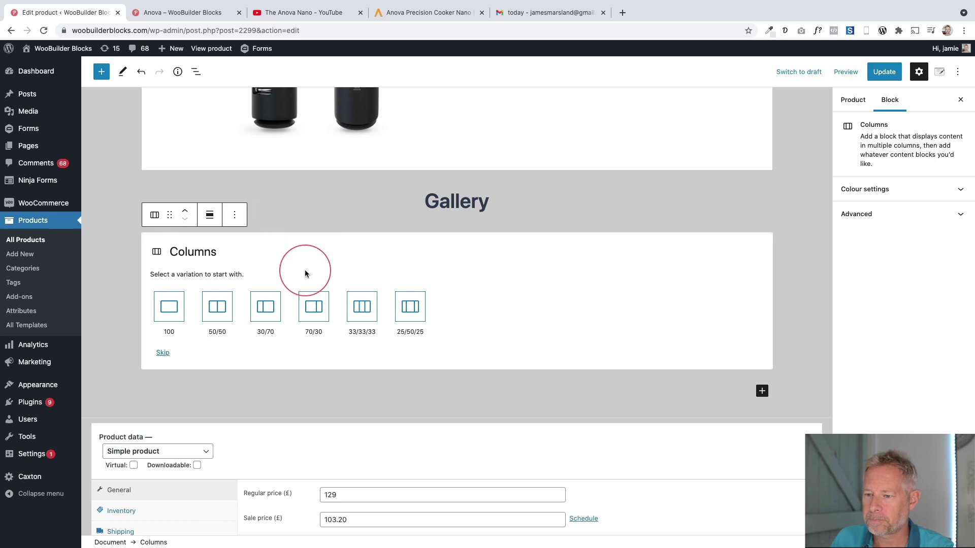
{"action": "left_click", "coordinate": [362, 307]}
- Search for "product image" and add the WooBuilder: Product Images block to the middle column below "Gallery"
{"action": "left_click", "coordinate": [414, 244]}
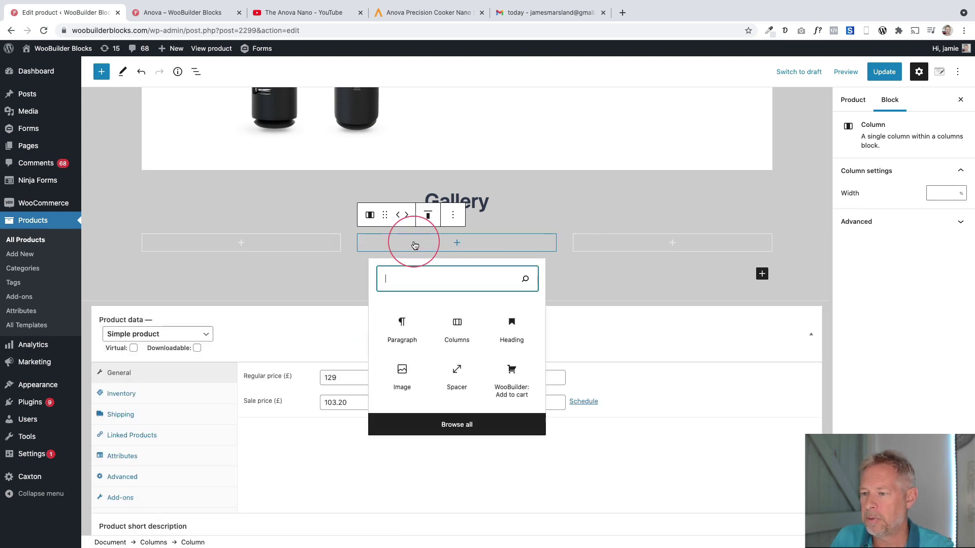
{"action": "type", "text": "prdouct"}
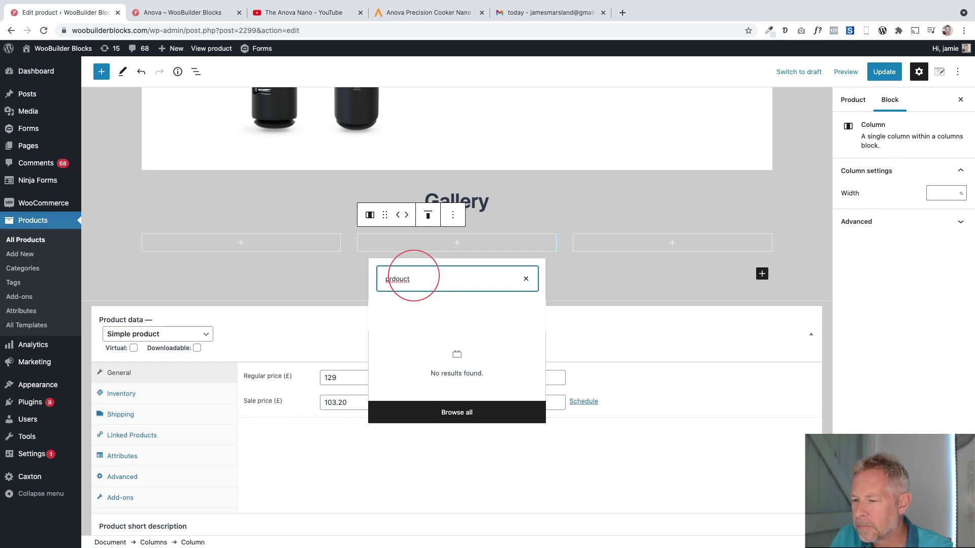
{"action": "key", "text": "BackSpace"}
{"action": "key", "text": "BackSpace"}
{"action": "key", "text": "BackSpace"}
{"action": "type", "text": "oduc"}
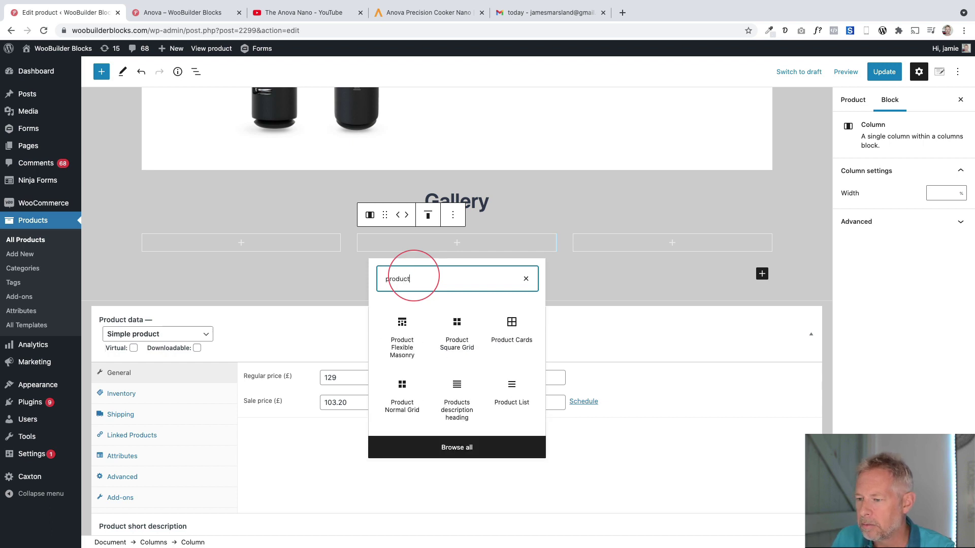
{"action": "type", "text": "t image"}
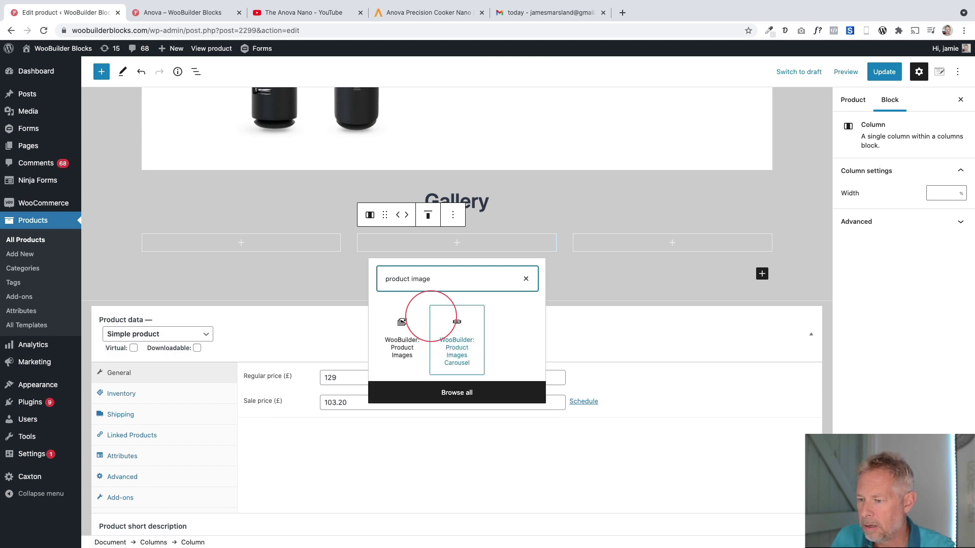
{"action": "left_click", "coordinate": [403, 335]}
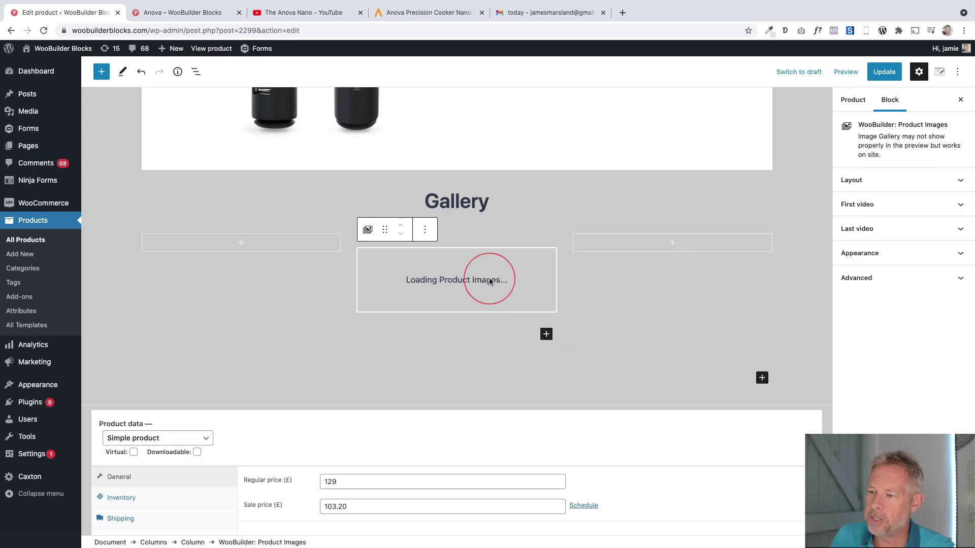
- Set the width of the middle column holding the product images to 66% and update the product
{"action": "left_click", "coordinate": [460, 392]}
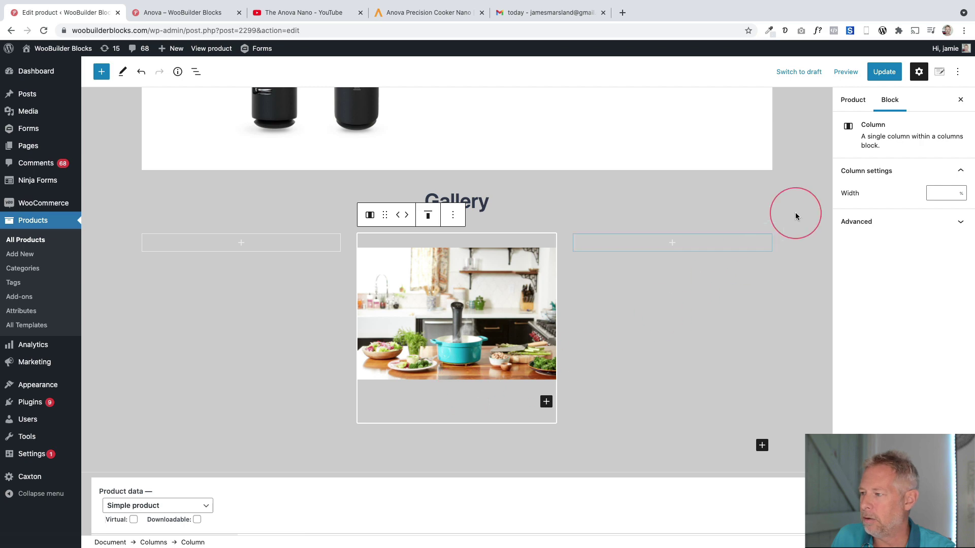
{"action": "left_click", "coordinate": [941, 193]}
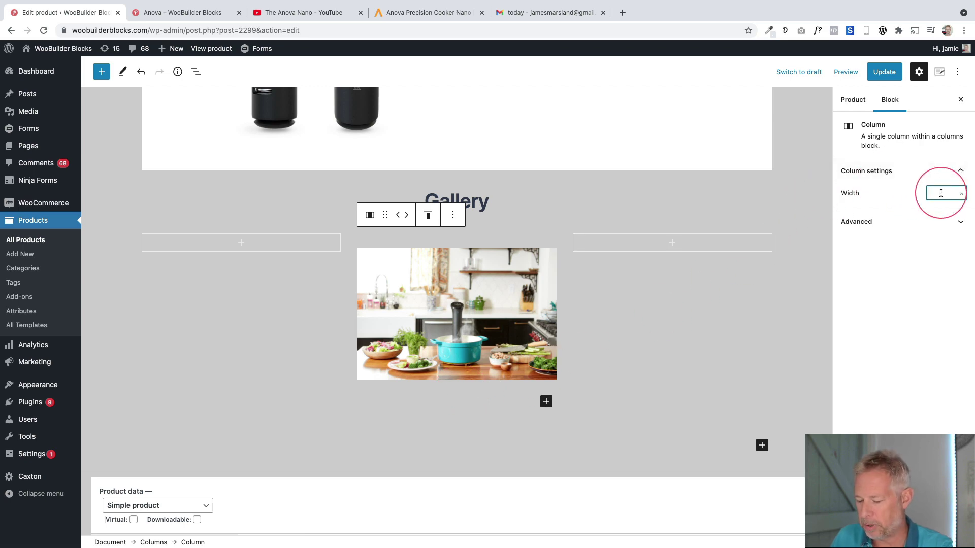
{"action": "type", "text": "66"}
{"action": "scroll", "coordinate": [470, 323], "scroll_direction": "down", "scroll_amount": 5}
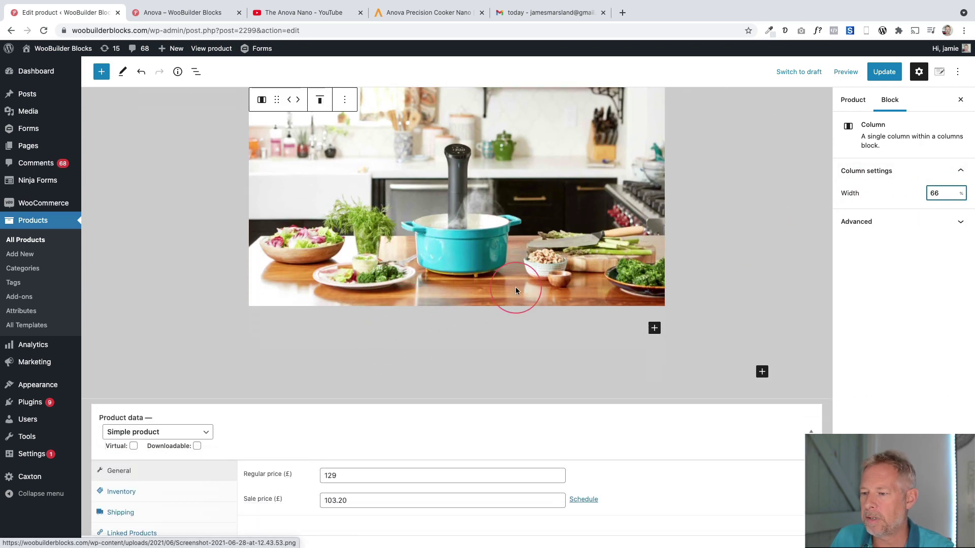
{"action": "left_click", "coordinate": [884, 71]}
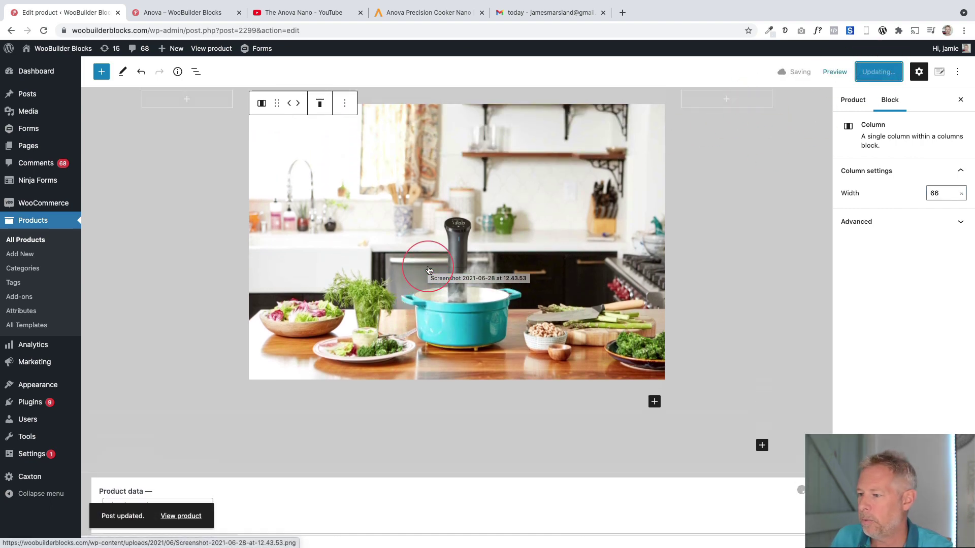
- View the updated product page and check the Gallery section by switching between its thumbnail images
{"action": "left_click", "coordinate": [176, 516]}
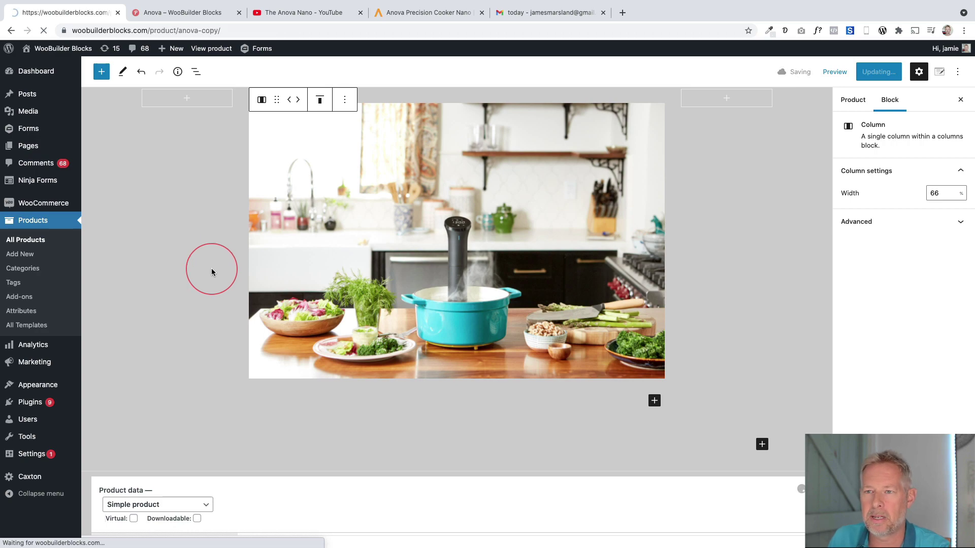
{"action": "scroll", "coordinate": [212, 272], "scroll_direction": "down", "scroll_amount": 9}
{"action": "scroll", "coordinate": [212, 271], "scroll_direction": "down", "scroll_amount": 15}
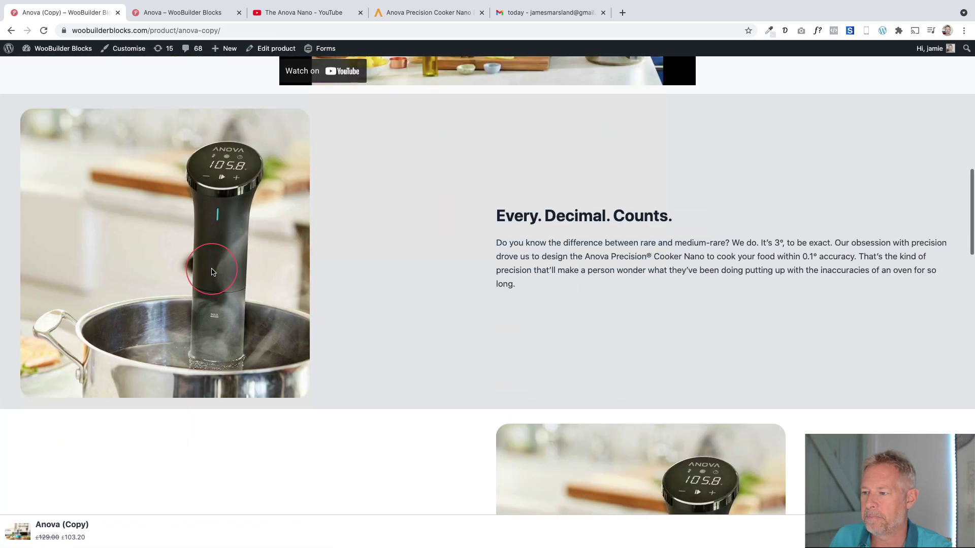
{"action": "scroll", "coordinate": [212, 273], "scroll_direction": "down", "scroll_amount": 15}
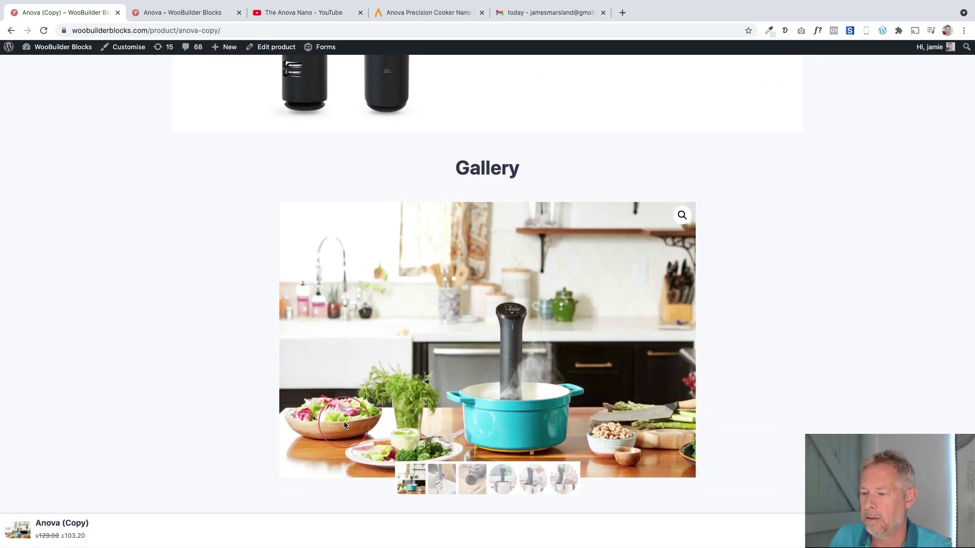
{"action": "left_click", "coordinate": [474, 480]}
{"action": "left_click", "coordinate": [411, 479]}
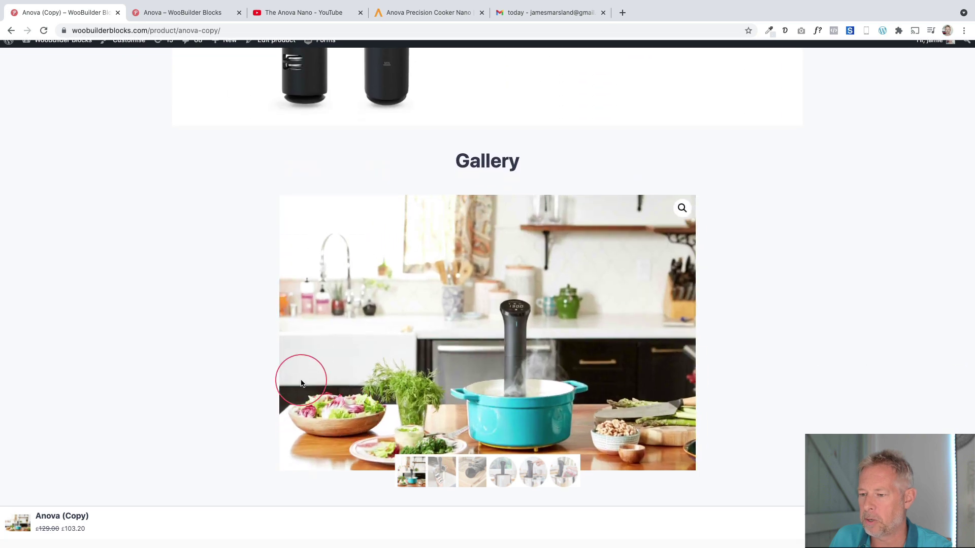
{"action": "left_click", "coordinate": [441, 482]}
{"action": "left_click", "coordinate": [421, 482]}
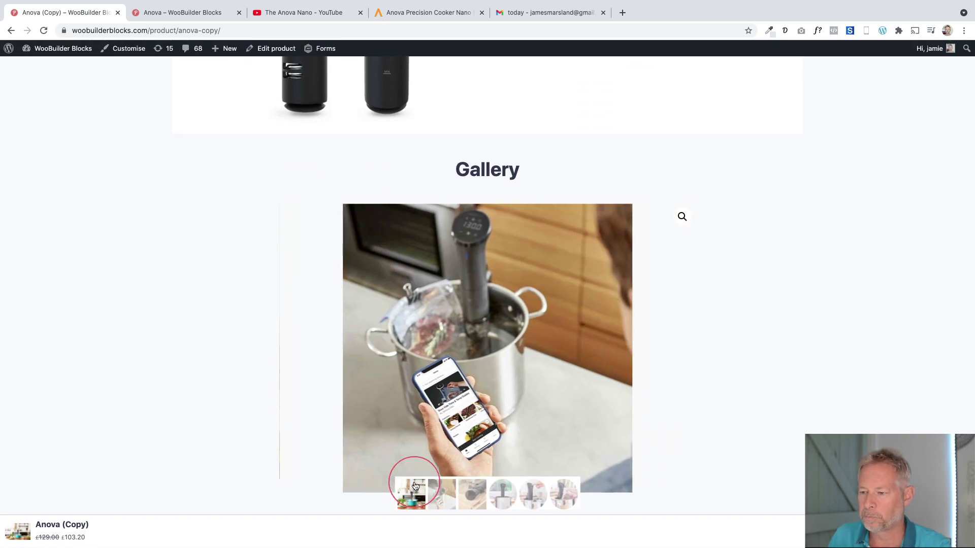
- Copy the "Cook with confidence. You're cooking with the best." heading and its paragraph from the live Anova page
{"action": "left_click", "coordinate": [188, 13]}
{"action": "scroll", "coordinate": [266, 289], "scroll_direction": "down", "scroll_amount": 5}
{"action": "scroll", "coordinate": [266, 285], "scroll_direction": "down", "scroll_amount": 3}
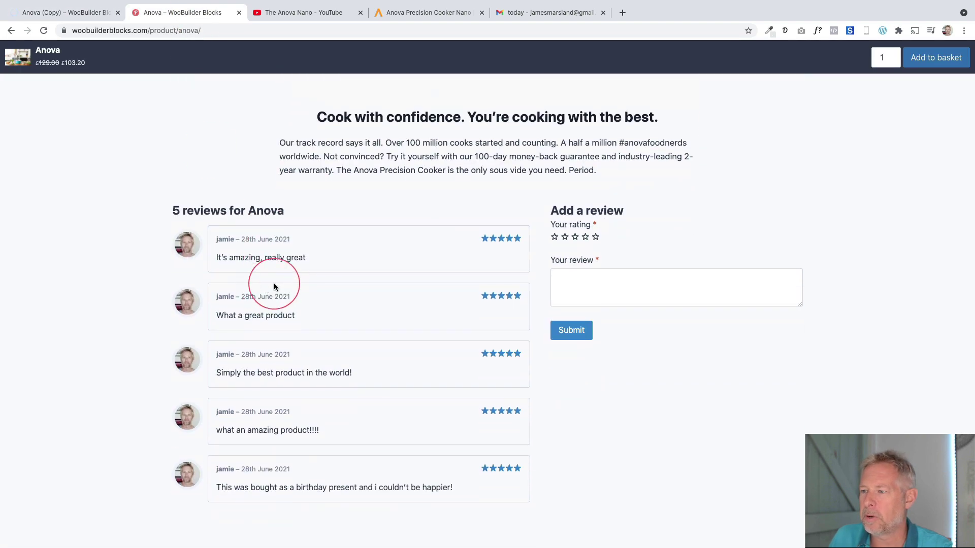
{"action": "left_click_drag", "start_coordinate": [313, 153], "coordinate": [610, 207]}
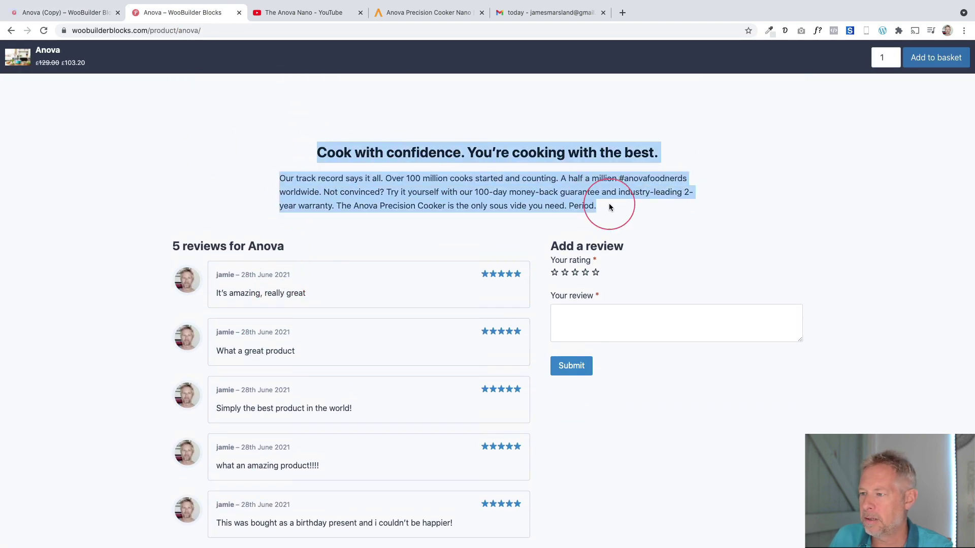
- Return to the product editor and start an empty paragraph below the gallery columns
{"action": "left_click", "coordinate": [64, 13]}
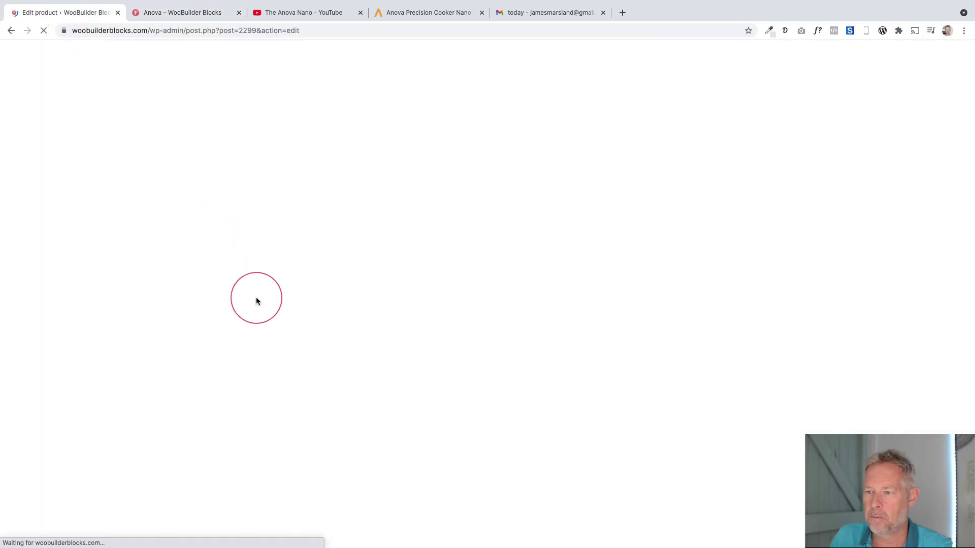
{"action": "scroll", "coordinate": [392, 367], "scroll_direction": "down", "scroll_amount": 15}
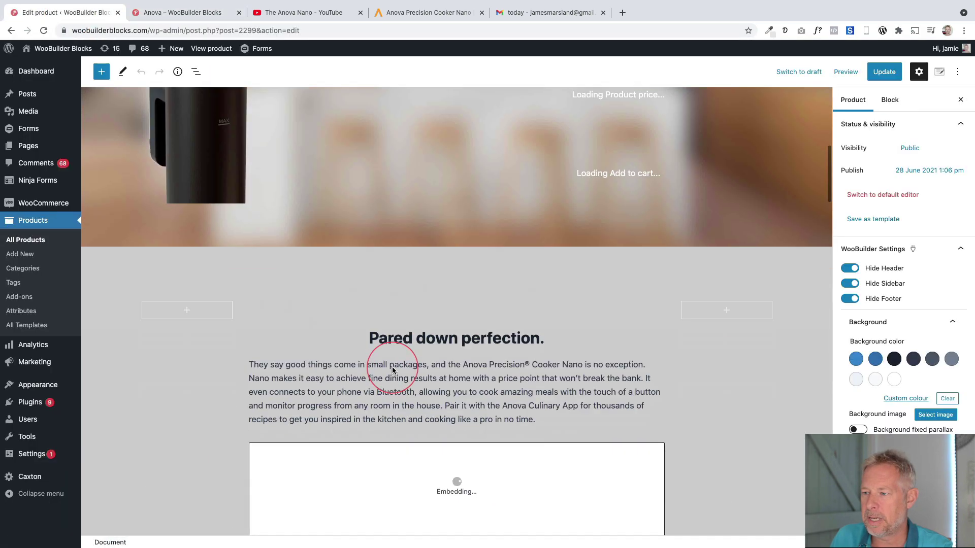
{"action": "scroll", "coordinate": [392, 366], "scroll_direction": "down", "scroll_amount": 20}
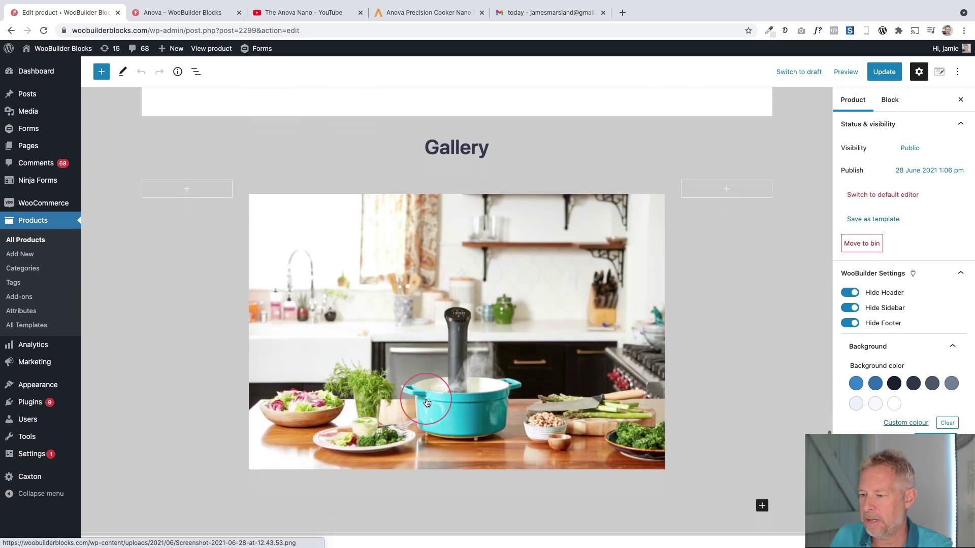
{"action": "scroll", "coordinate": [426, 402], "scroll_direction": "down", "scroll_amount": 5}
{"action": "left_click", "coordinate": [550, 392]}
{"action": "left_click", "coordinate": [576, 393]}
{"action": "left_click", "coordinate": [592, 373]}
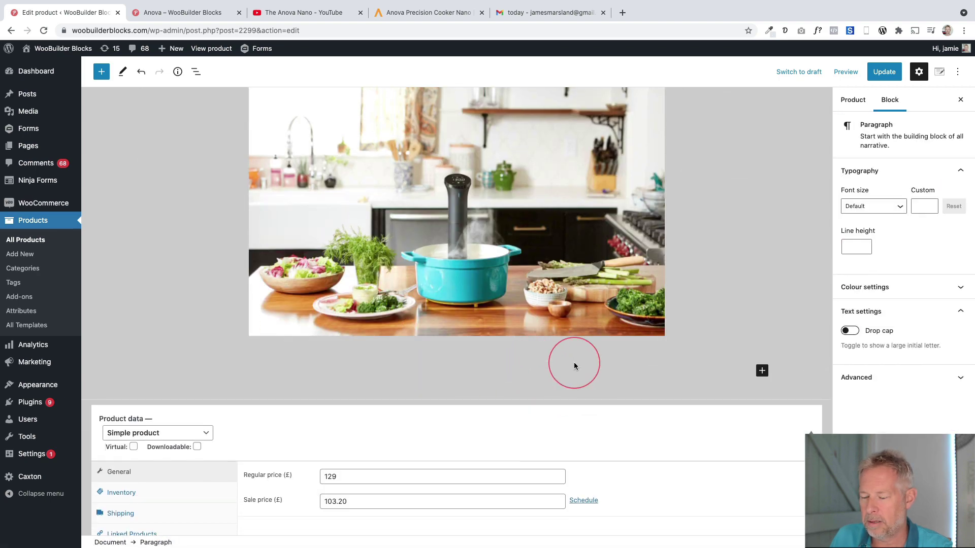
- Insert a columns block with the 33/33/33 layout in the empty paragraph below the gallery image
{"action": "left_click", "coordinate": [763, 371]}
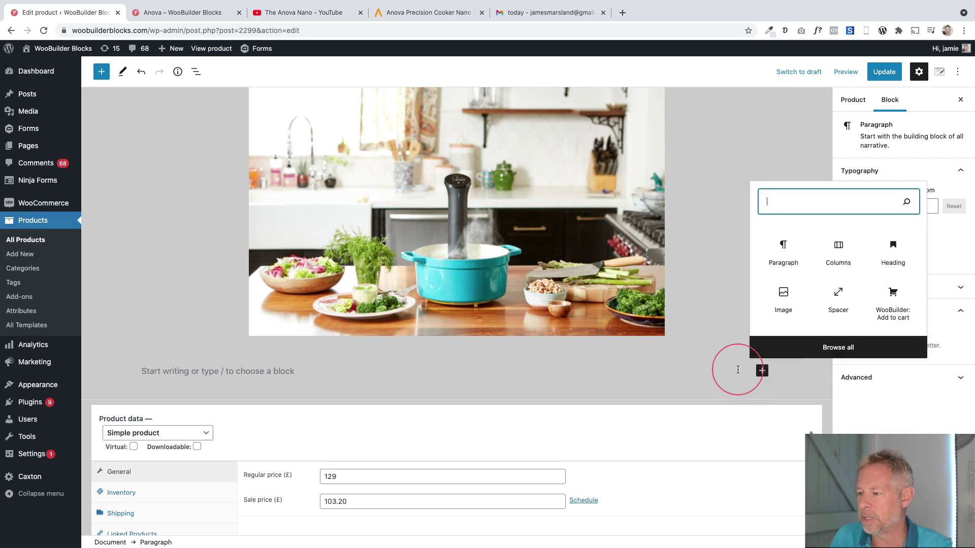
{"action": "left_click", "coordinate": [176, 14]}
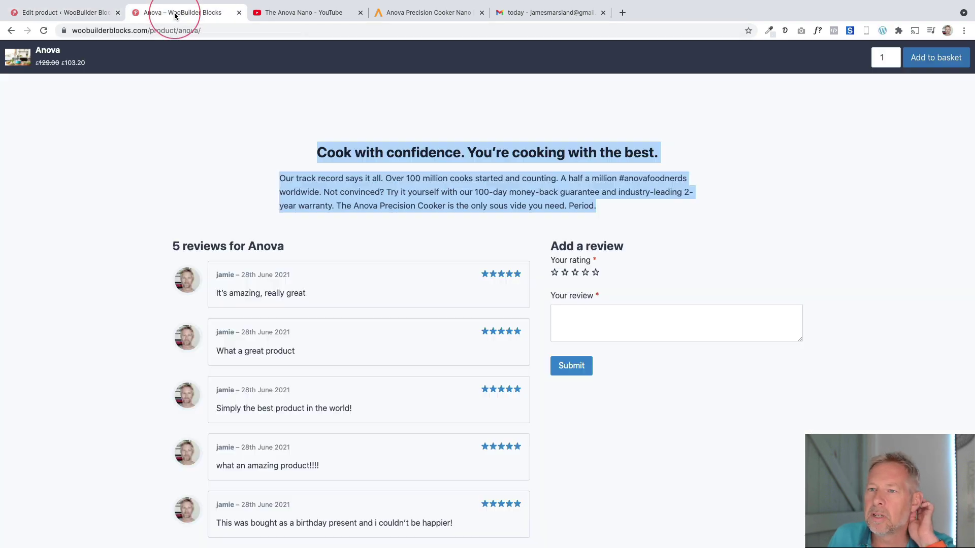
{"action": "left_click", "coordinate": [89, 14]}
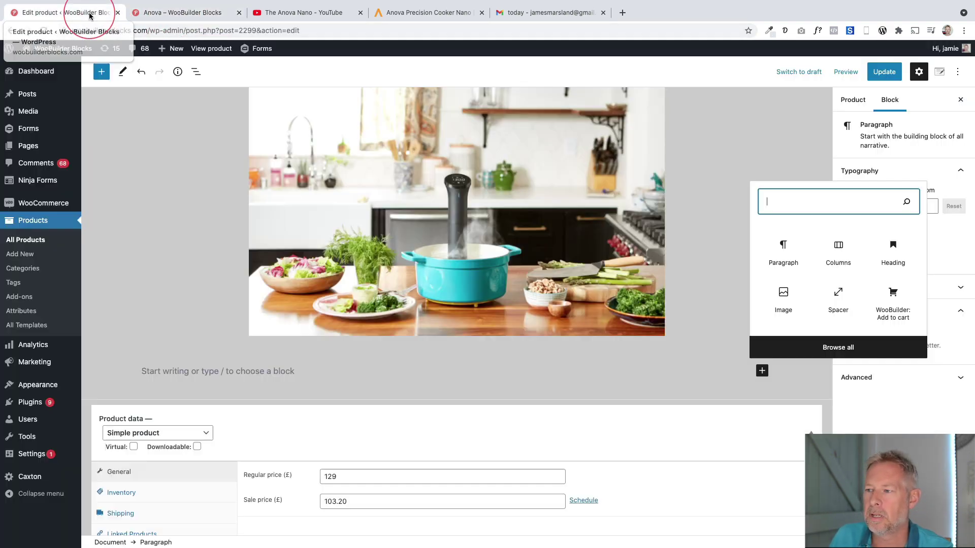
{"action": "left_click", "coordinate": [306, 379]}
{"action": "type", "text": "/column"}
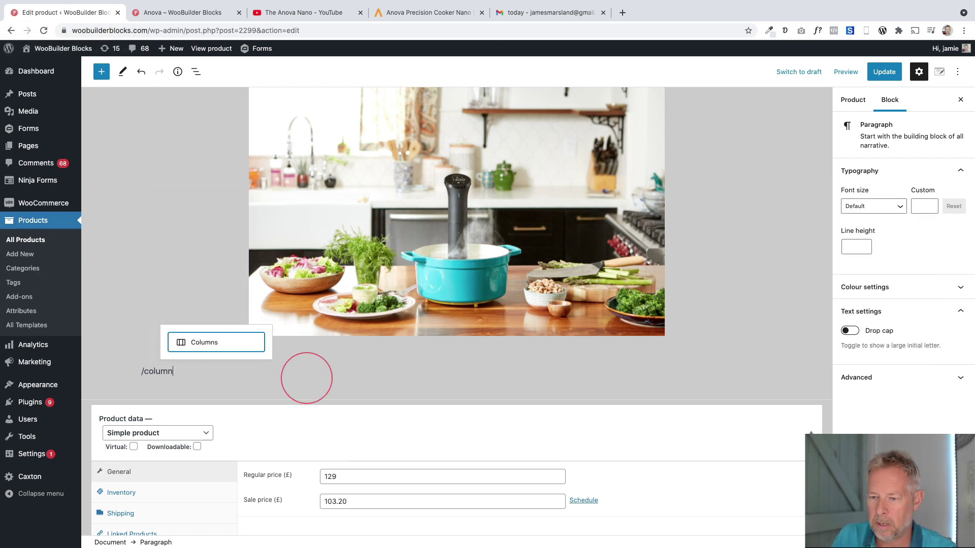
{"action": "key", "text": "Return"}
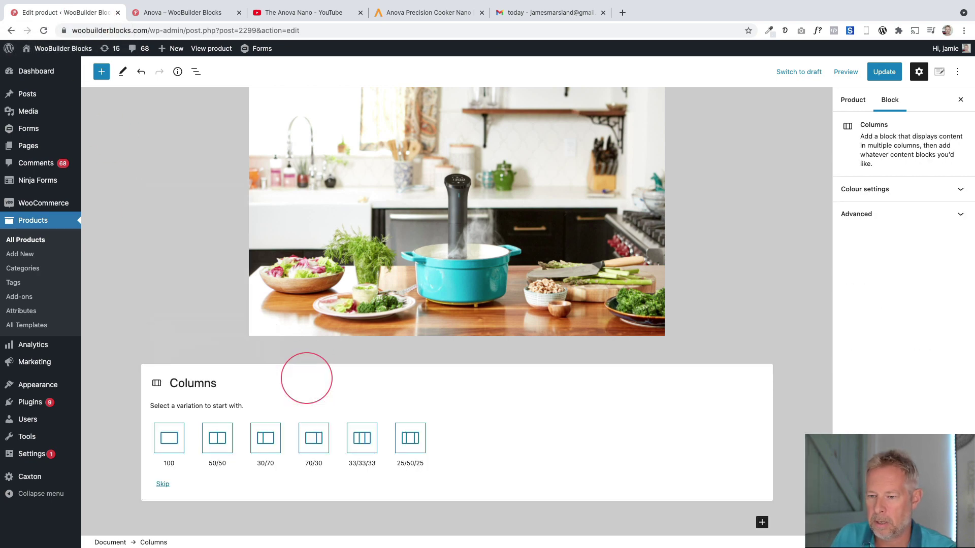
{"action": "left_click", "coordinate": [361, 442]}
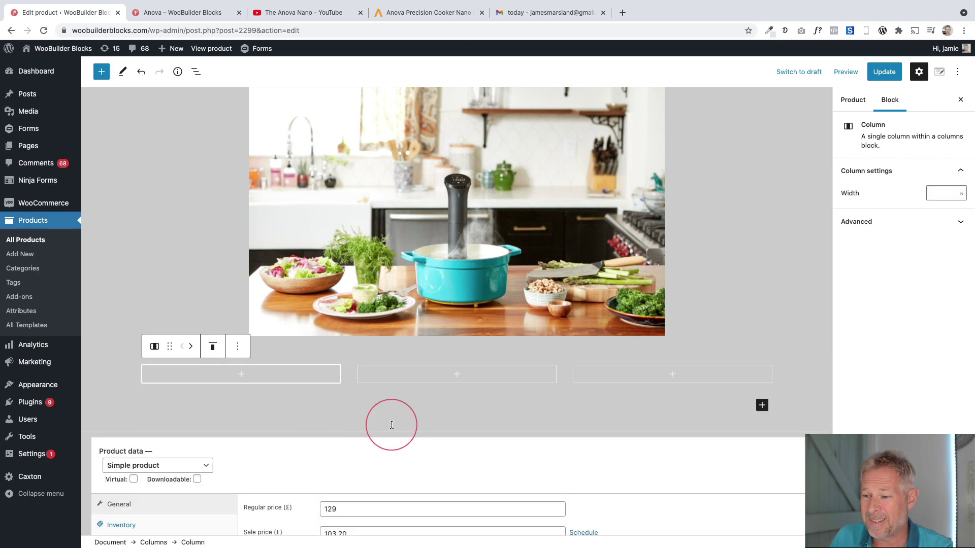
- Paste the copied "Cook with confidence" heading and paragraph into the middle column of the new columns block
{"action": "left_click", "coordinate": [428, 387]}
{"action": "left_click", "coordinate": [401, 250]}
{"action": "key", "text": "super+v"}
- Set the width of the middle column holding the "Cook with confidence" text to 66%
{"action": "left_click", "coordinate": [421, 393]}
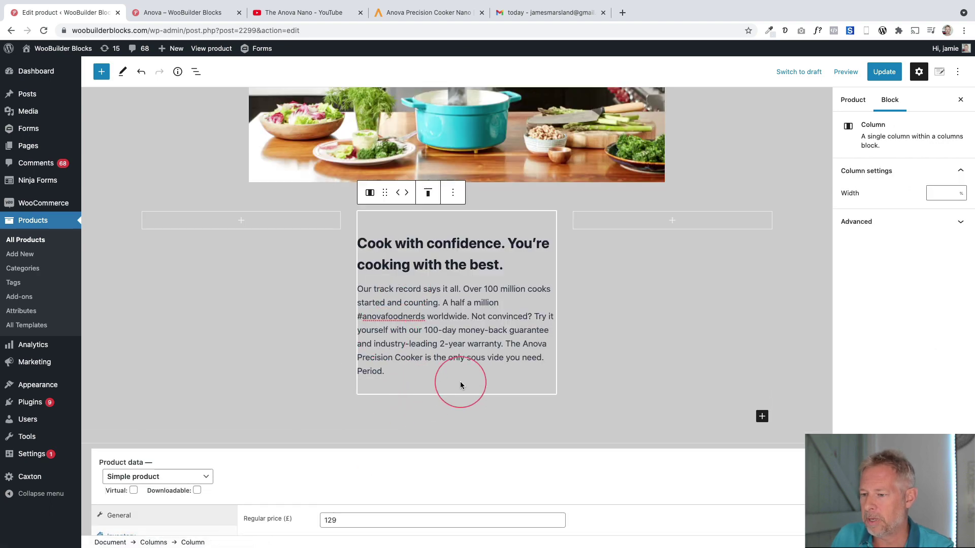
{"action": "left_click", "coordinate": [936, 191]}
{"action": "type", "text": "66"}
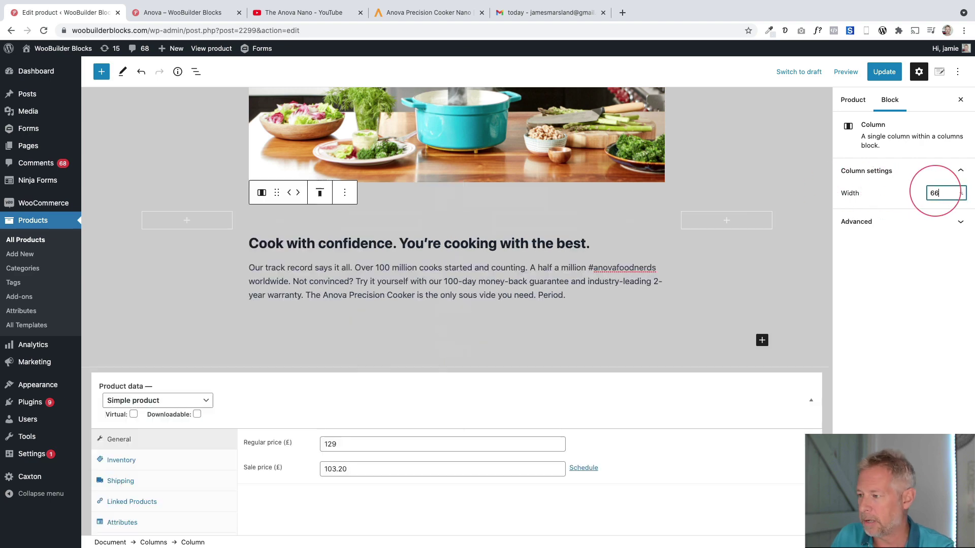
- Check the reviews section below the "Cook with confidence" text on the finished Anova page, then return to the product editor
{"action": "left_click", "coordinate": [172, 14]}
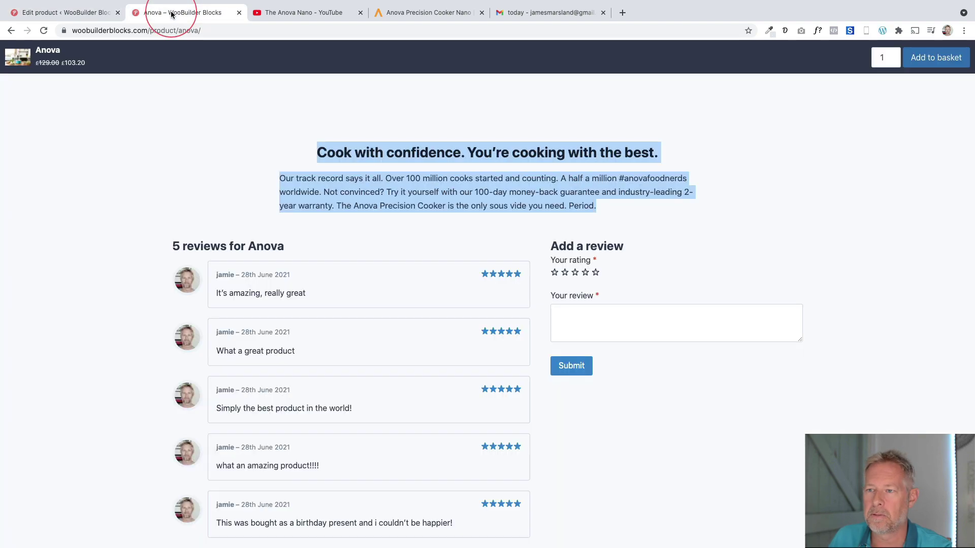
{"action": "scroll", "coordinate": [190, 247], "scroll_direction": "down", "scroll_amount": 2}
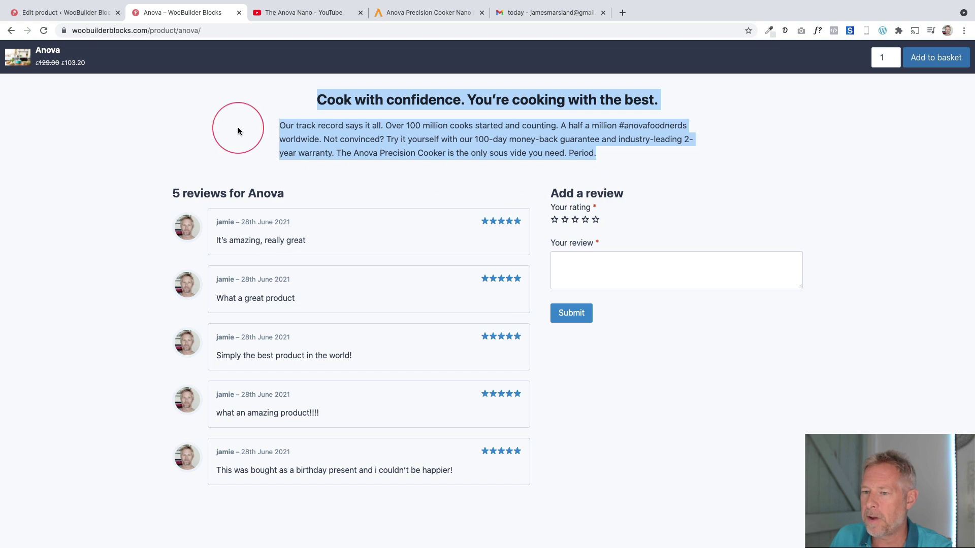
{"action": "left_click", "coordinate": [66, 13]}
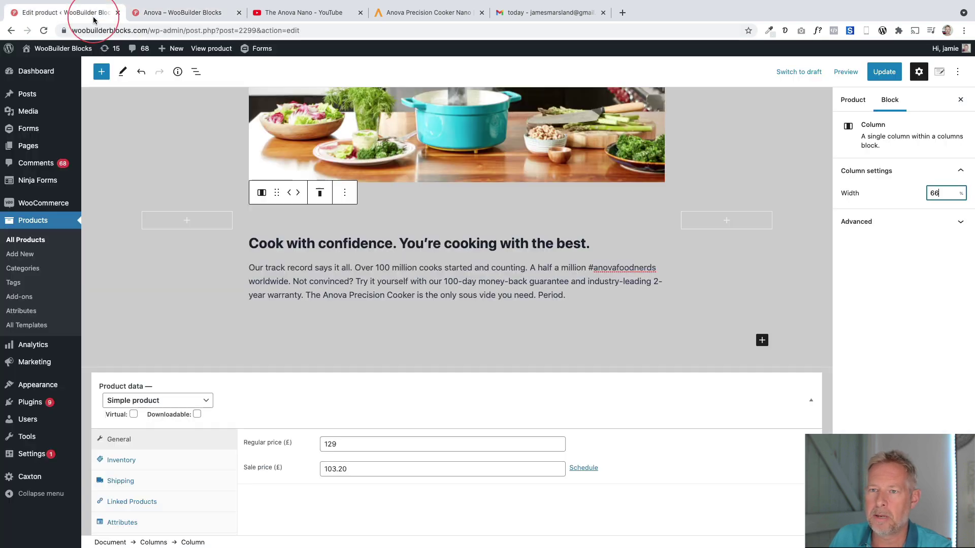
- Add a WooBuilder: Product Reviews block in a new row below the "Cook with confidence" columns
{"action": "left_click", "coordinate": [761, 341]}
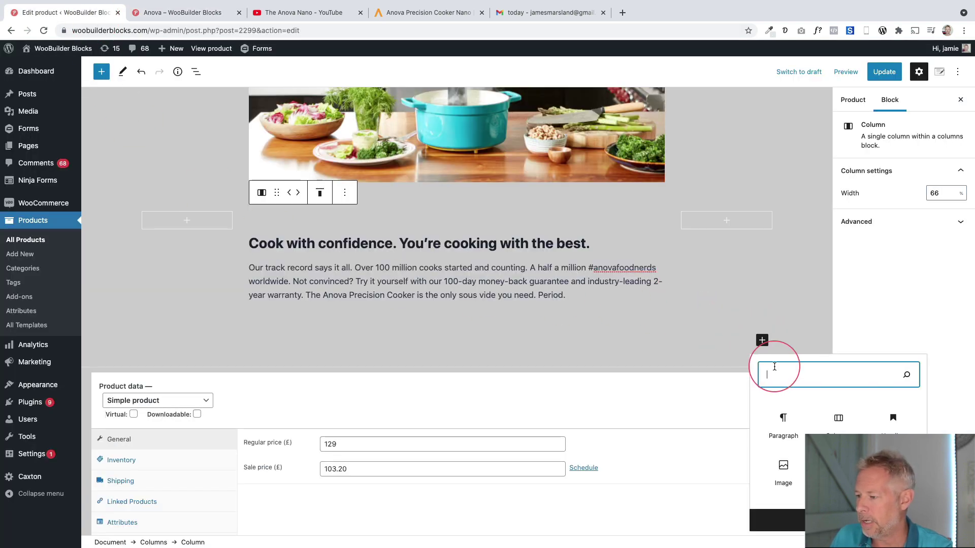
{"action": "left_click", "coordinate": [635, 356]}
{"action": "left_click", "coordinate": [102, 75]}
{"action": "scroll", "coordinate": [153, 365], "scroll_direction": "down", "scroll_amount": 10}
{"action": "scroll", "coordinate": [178, 389], "scroll_direction": "down", "scroll_amount": 15}
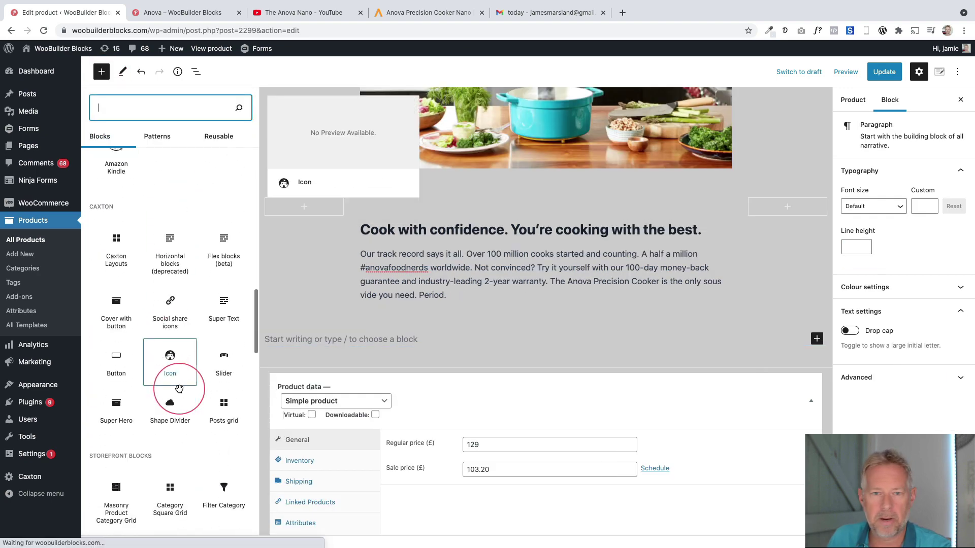
{"action": "scroll", "coordinate": [179, 391], "scroll_direction": "down", "scroll_amount": 6}
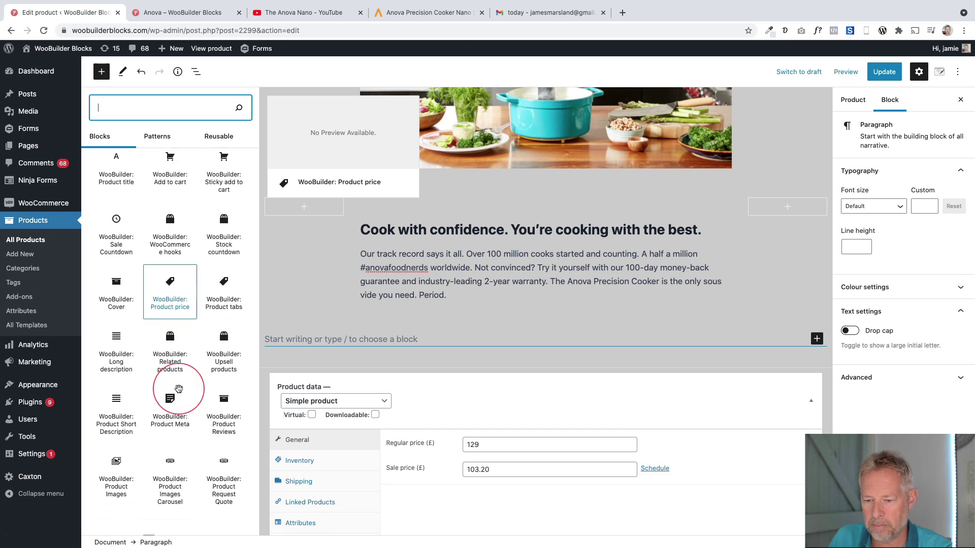
{"action": "scroll", "coordinate": [177, 386], "scroll_direction": "up", "scroll_amount": 1}
{"action": "left_click_drag", "start_coordinate": [211, 428], "coordinate": [398, 340]}
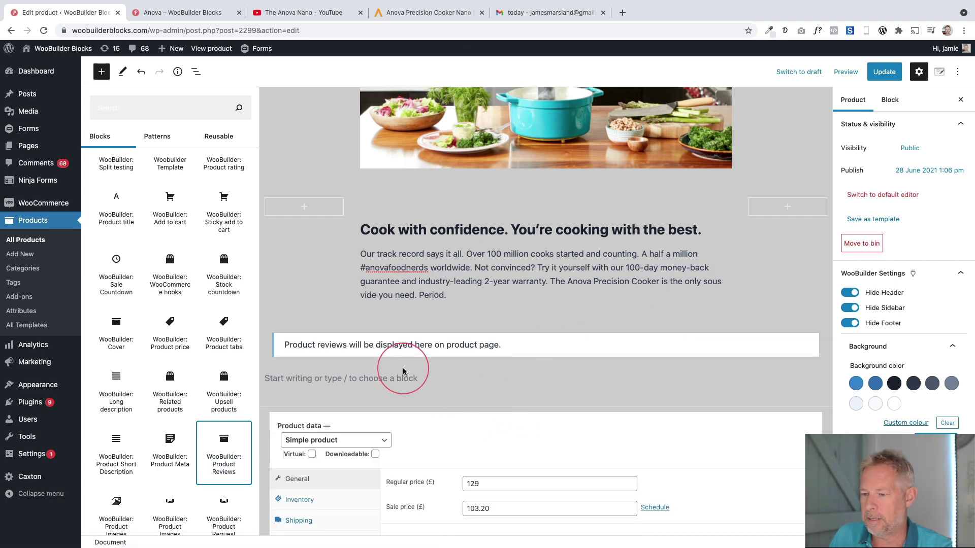
{"action": "left_click", "coordinate": [403, 371]}
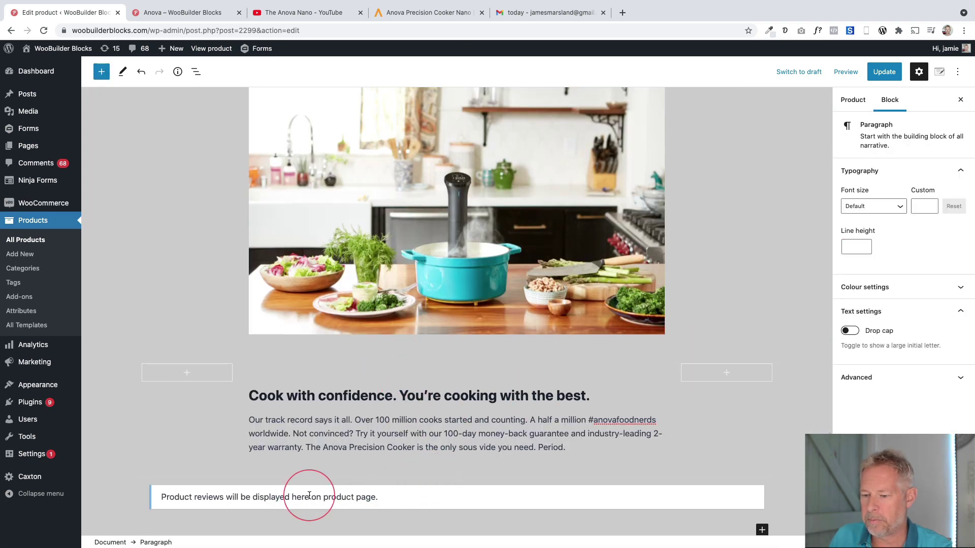
- Update the product and open its live page
{"action": "scroll", "coordinate": [305, 496], "scroll_direction": "down", "scroll_amount": 3}
{"action": "left_click", "coordinate": [885, 72]}
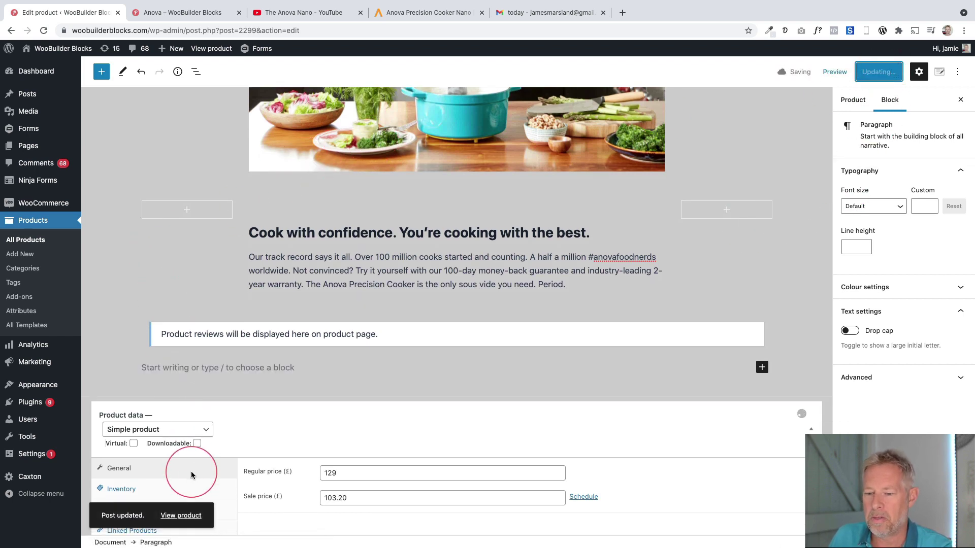
{"action": "left_click", "coordinate": [182, 516]}
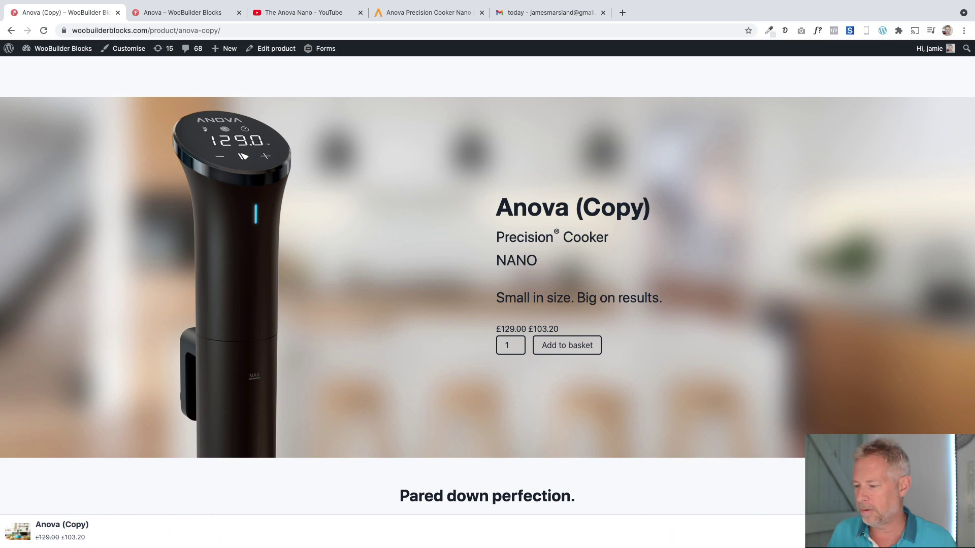
- Compare the hero and "Pared down perfection." sections of the live copy with the original Anova Precision Cooker Nano page
{"action": "scroll", "coordinate": [322, 367], "scroll_direction": "down", "scroll_amount": 4}
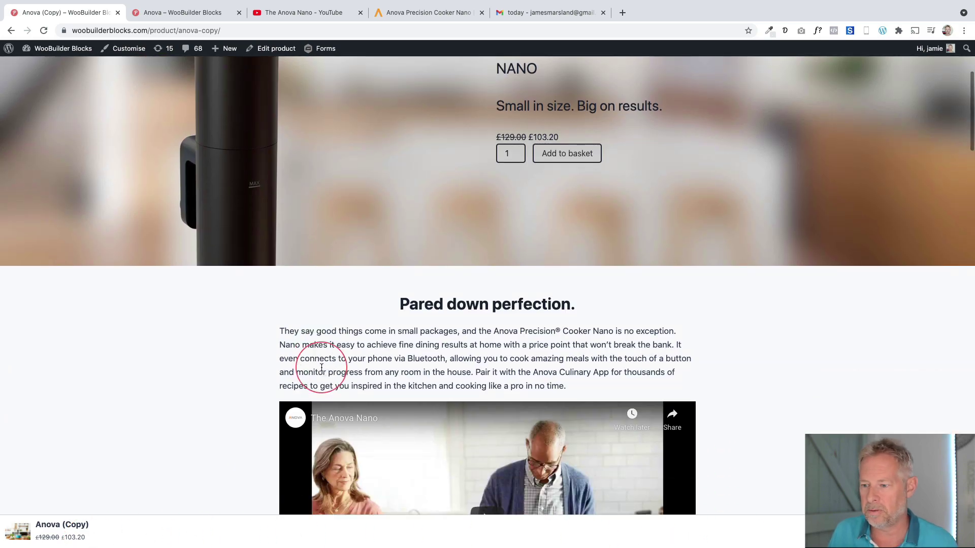
{"action": "scroll", "coordinate": [322, 368], "scroll_direction": "down", "scroll_amount": 4}
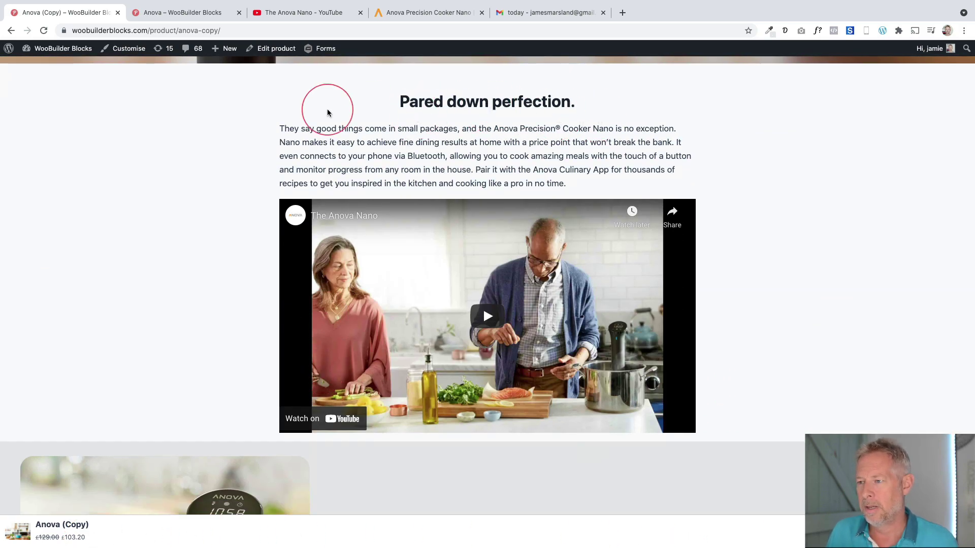
{"action": "left_click", "coordinate": [377, 14]}
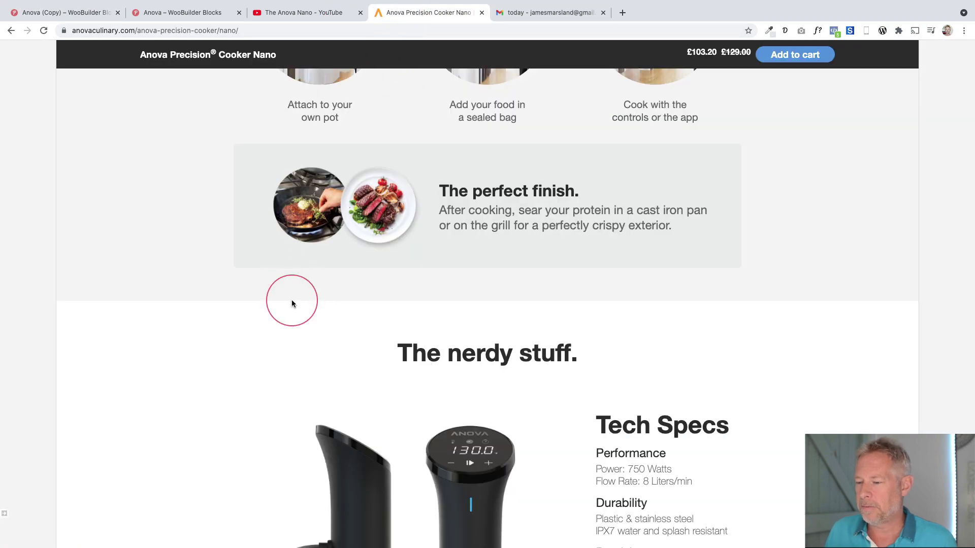
{"action": "scroll", "coordinate": [293, 308], "scroll_direction": "up", "scroll_amount": 20}
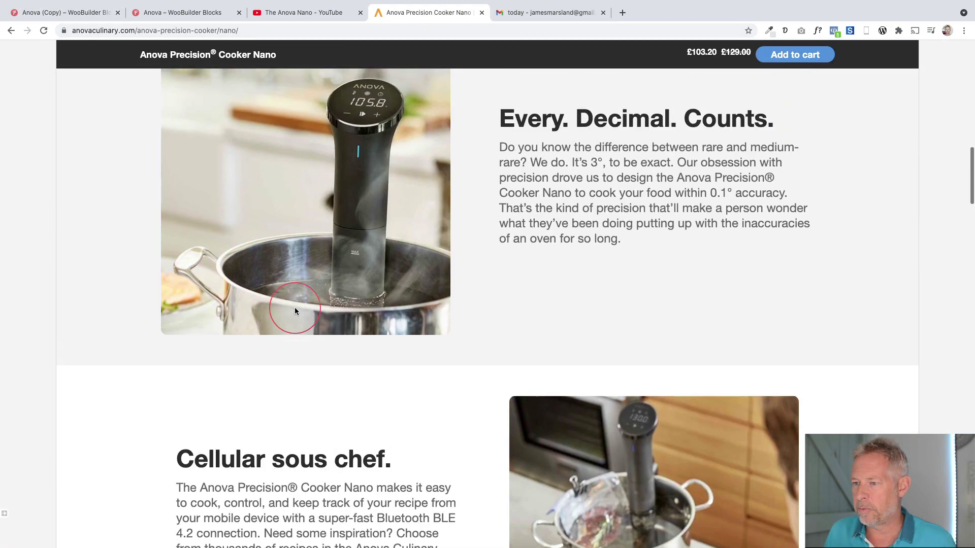
{"action": "scroll", "coordinate": [295, 311], "scroll_direction": "up", "scroll_amount": 15}
{"action": "scroll", "coordinate": [295, 311], "scroll_direction": "down", "scroll_amount": 5}
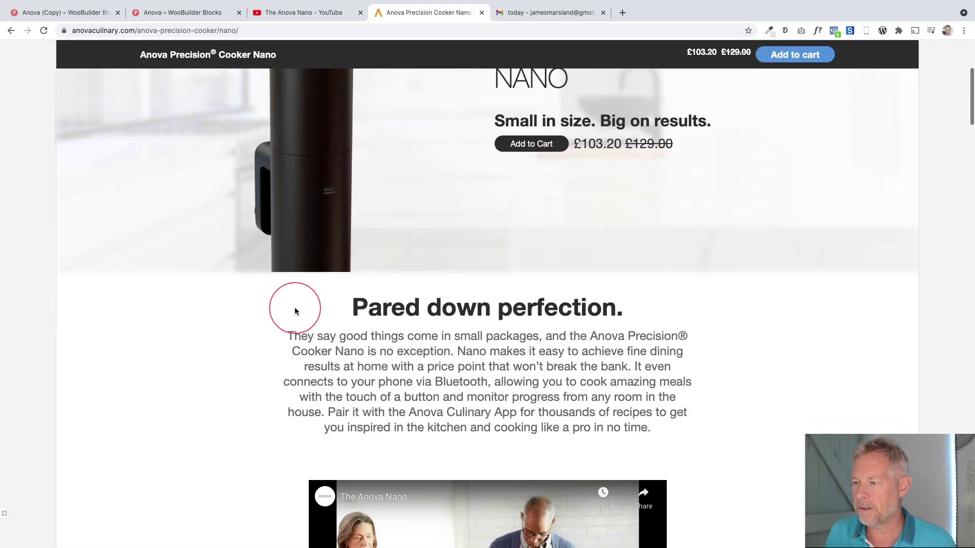
{"action": "scroll", "coordinate": [295, 311], "scroll_direction": "down", "scroll_amount": 4}
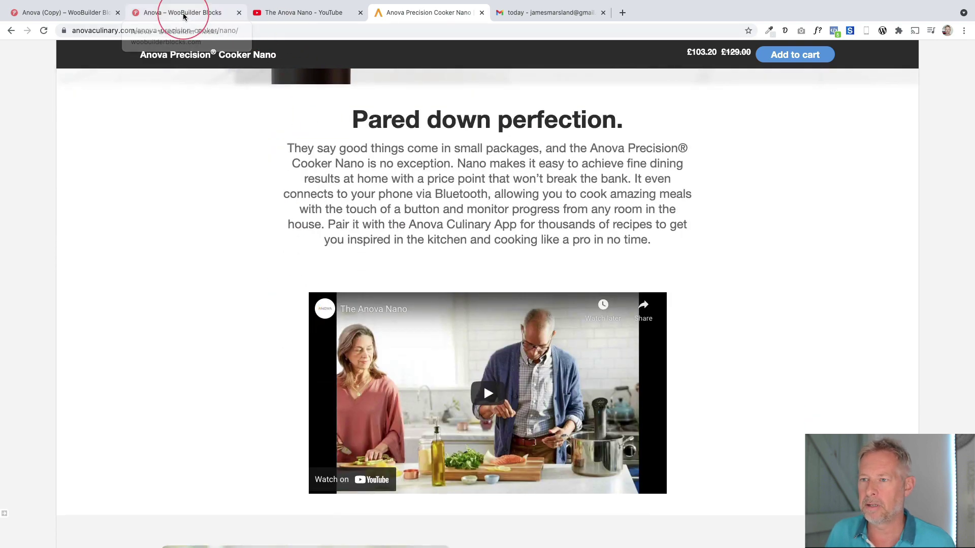
- Close the finished Anova reference page and return to the Anova (Copy) product page
{"action": "left_click", "coordinate": [184, 14]}
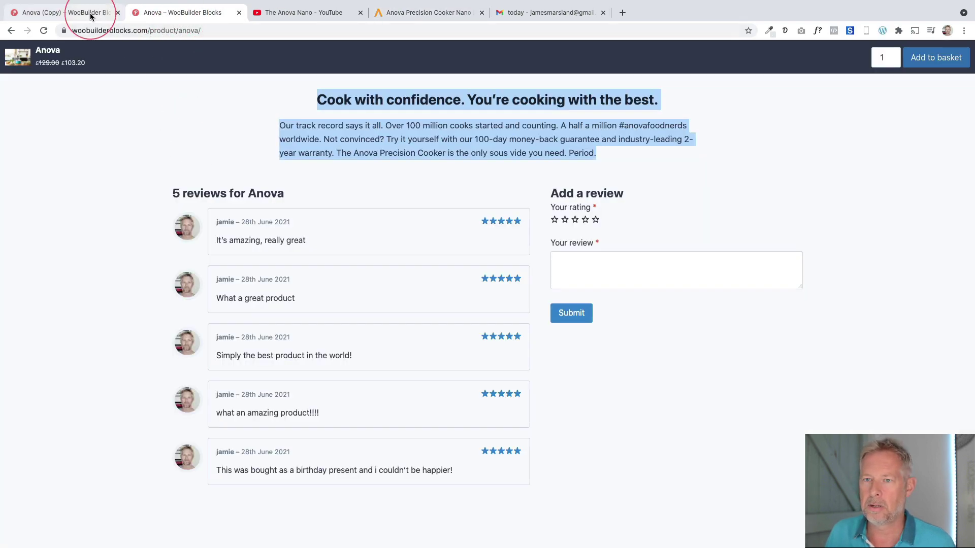
{"action": "left_click", "coordinate": [89, 12]}
{"action": "left_click", "coordinate": [239, 13]}
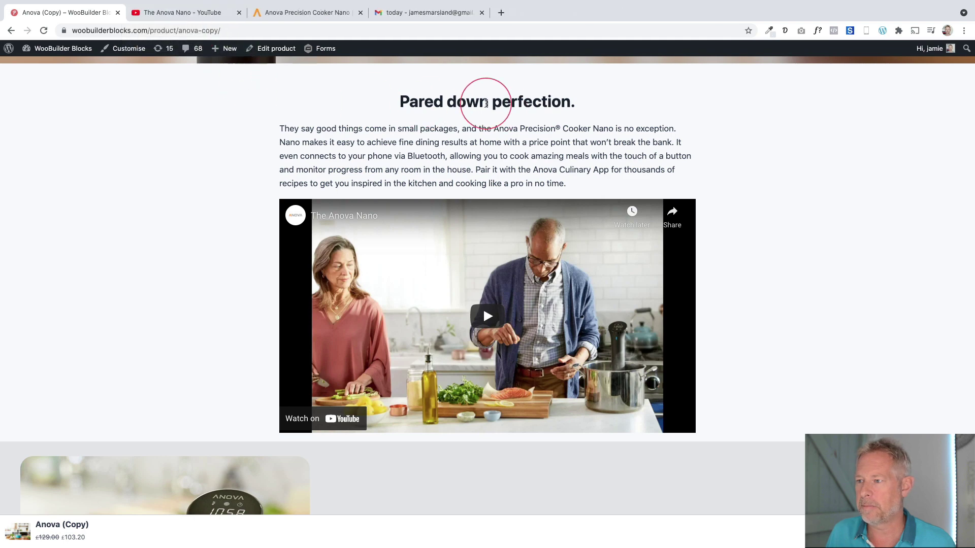
{"action": "left_click_drag", "start_coordinate": [442, 114], "coordinate": [536, 94]}
{"action": "left_click", "coordinate": [527, 139]}
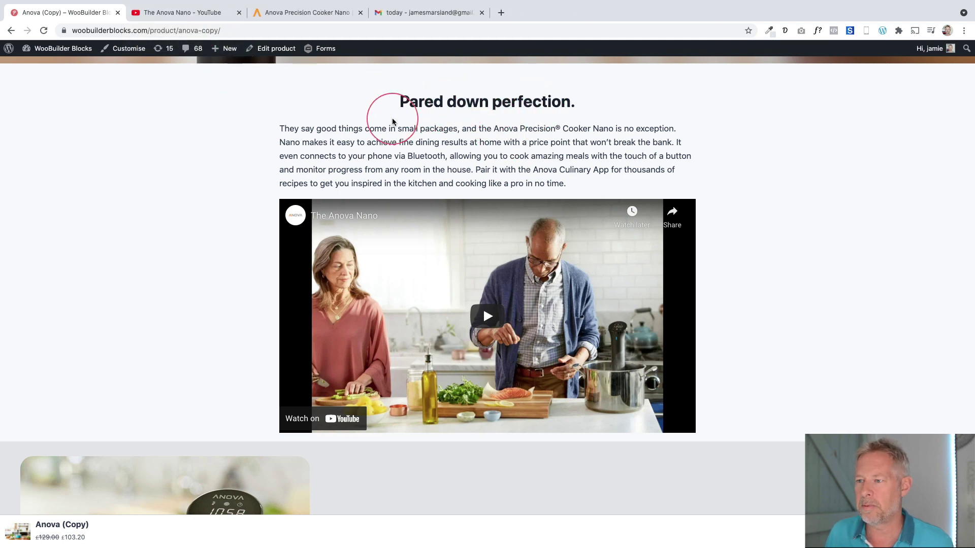
{"action": "scroll", "coordinate": [221, 271], "scroll_direction": "down", "scroll_amount": 3}
{"action": "scroll", "coordinate": [221, 272], "scroll_direction": "up", "scroll_amount": 2}
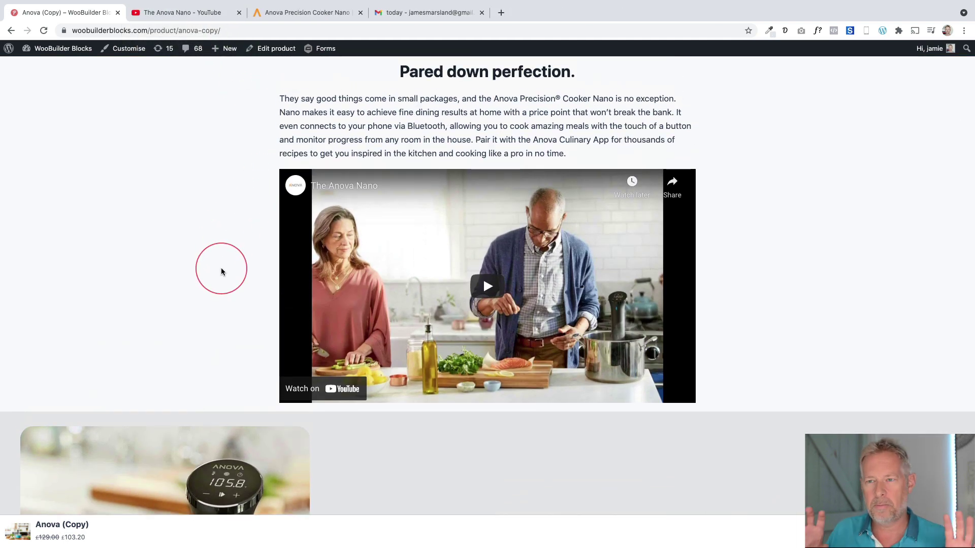
{"action": "scroll", "coordinate": [221, 271], "scroll_direction": "down", "scroll_amount": 3}
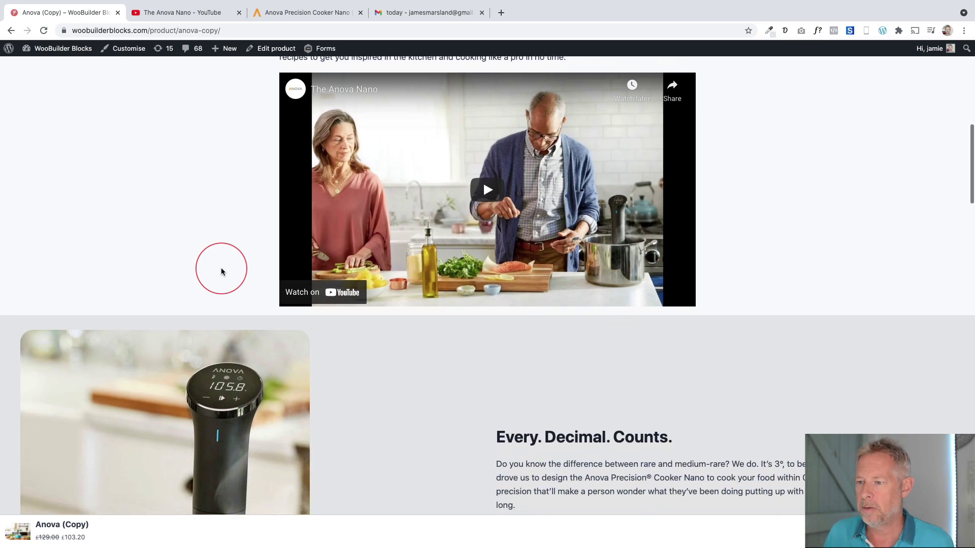
- Place the original Nano page beside the Anova (Copy) page and compare their "Every. Decimal. Counts." sections
{"action": "left_click_drag", "start_coordinate": [265, 13], "coordinate": [163, 14]}
{"action": "scroll", "coordinate": [281, 337], "scroll_direction": "down", "scroll_amount": 4}
{"action": "scroll", "coordinate": [277, 344], "scroll_direction": "down", "scroll_amount": 4}
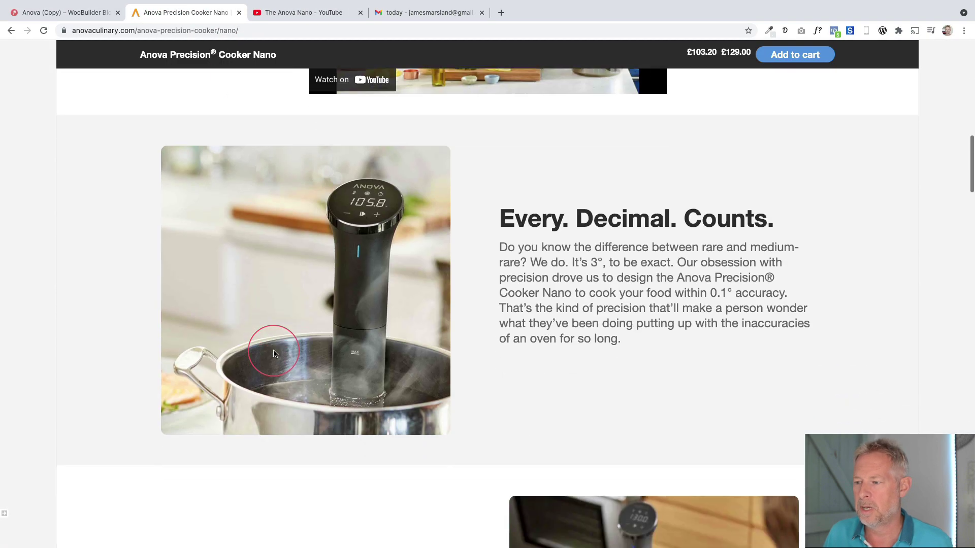
{"action": "left_click", "coordinate": [46, 12]}
{"action": "scroll", "coordinate": [221, 222], "scroll_direction": "down", "scroll_amount": 3}
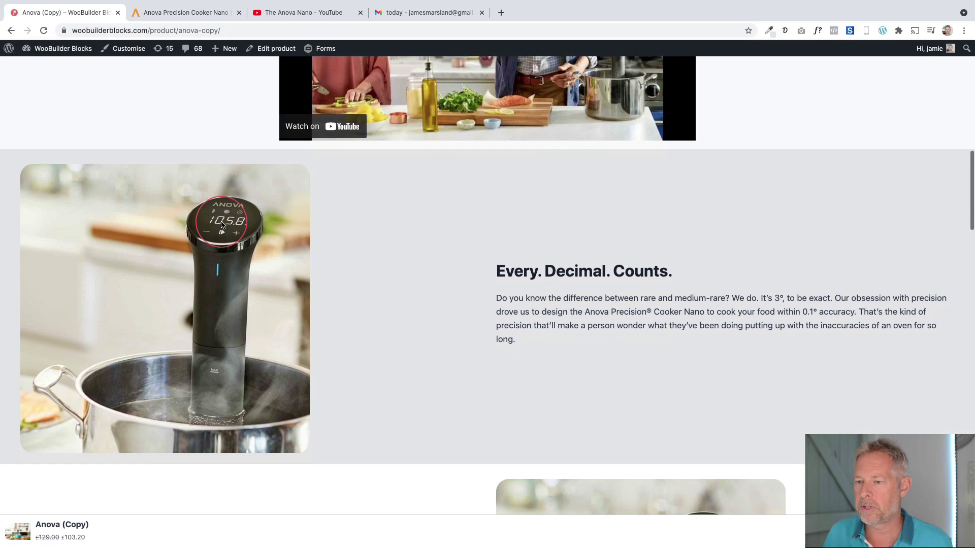
{"action": "scroll", "coordinate": [226, 390], "scroll_direction": "down", "scroll_amount": 10}
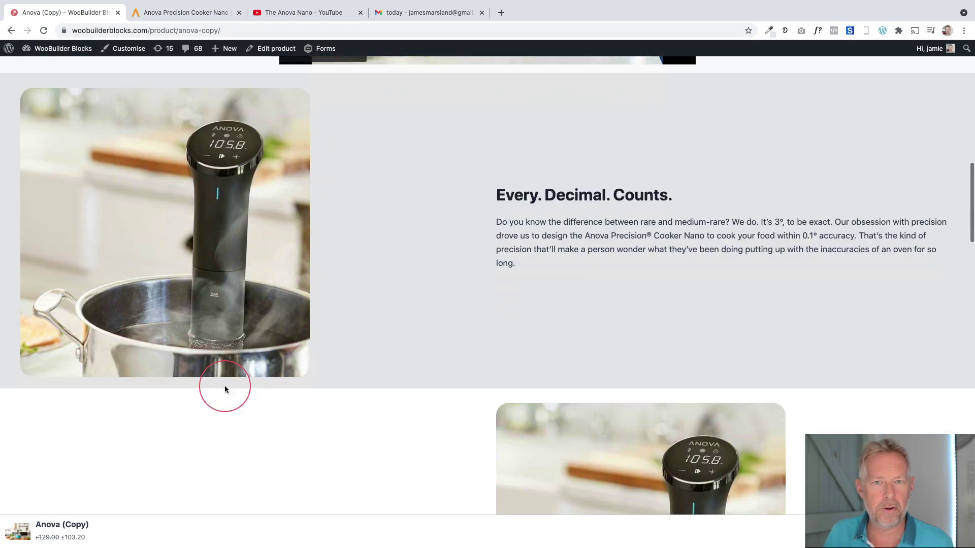
- Compare the "Three simple steps to the perfectly cooked meal." and "The perfect finish." sections on both pages
{"action": "scroll", "coordinate": [224, 389], "scroll_direction": "down", "scroll_amount": 10}
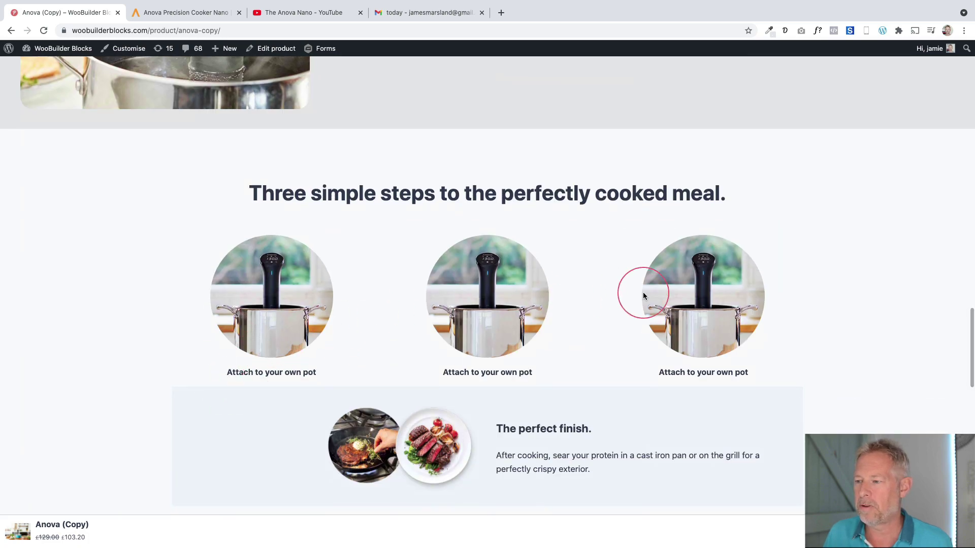
{"action": "left_click", "coordinate": [180, 14]}
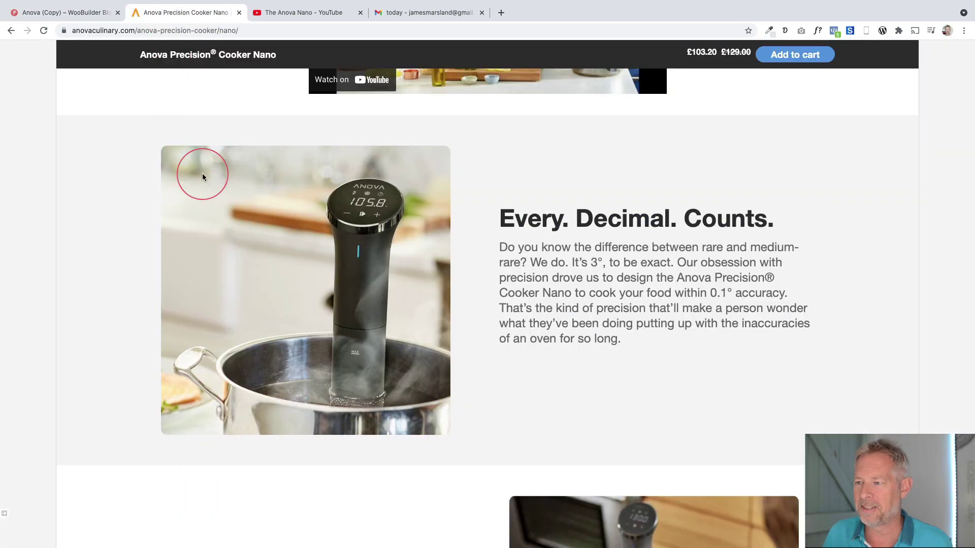
{"action": "scroll", "coordinate": [206, 203], "scroll_direction": "down", "scroll_amount": 20}
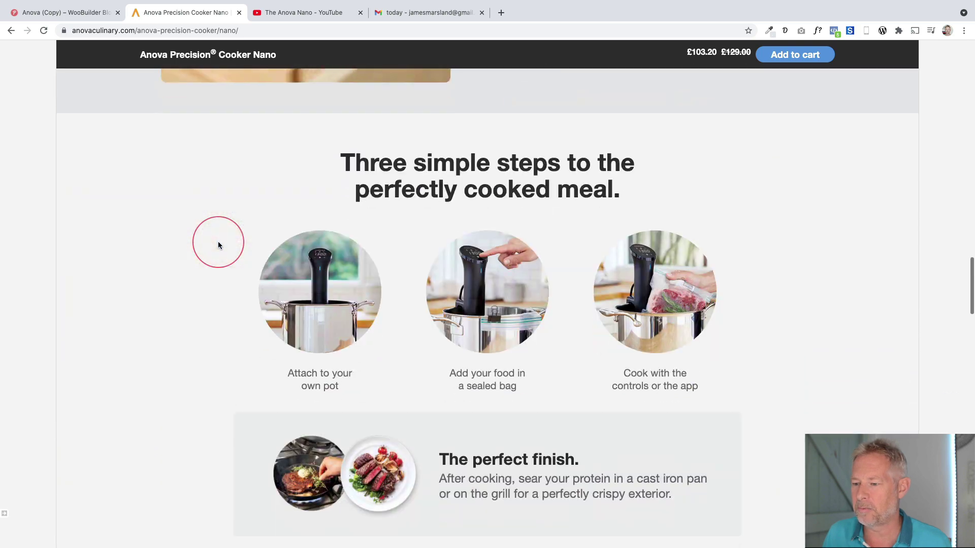
{"action": "scroll", "coordinate": [333, 326], "scroll_direction": "down", "scroll_amount": 3}
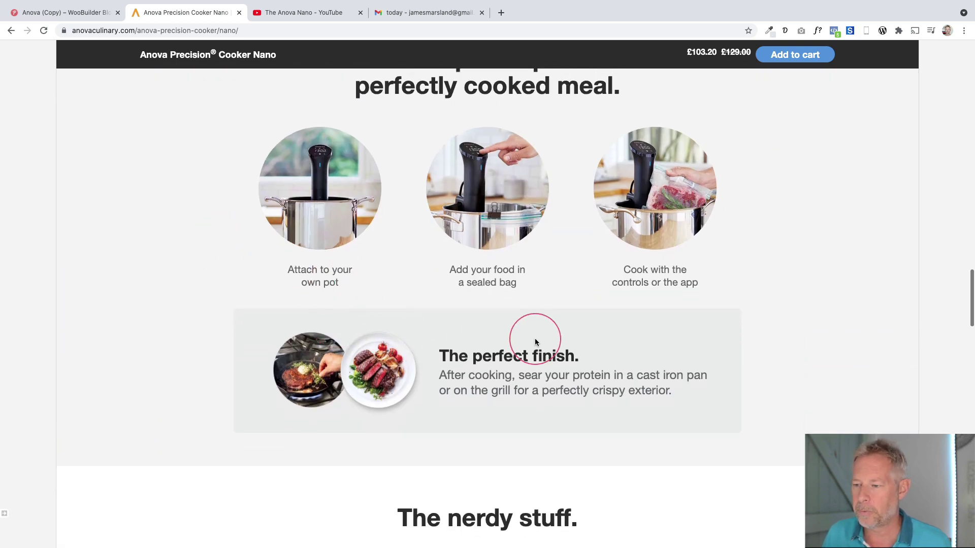
- Review "The nerdy stuff." tech specs and the Gallery section on the Anova (Copy) page
{"action": "left_click", "coordinate": [104, 13]}
{"action": "scroll", "coordinate": [158, 207], "scroll_direction": "down", "scroll_amount": 1}
{"action": "scroll", "coordinate": [157, 208], "scroll_direction": "down", "scroll_amount": 3}
{"action": "scroll", "coordinate": [572, 330], "scroll_direction": "down", "scroll_amount": 5}
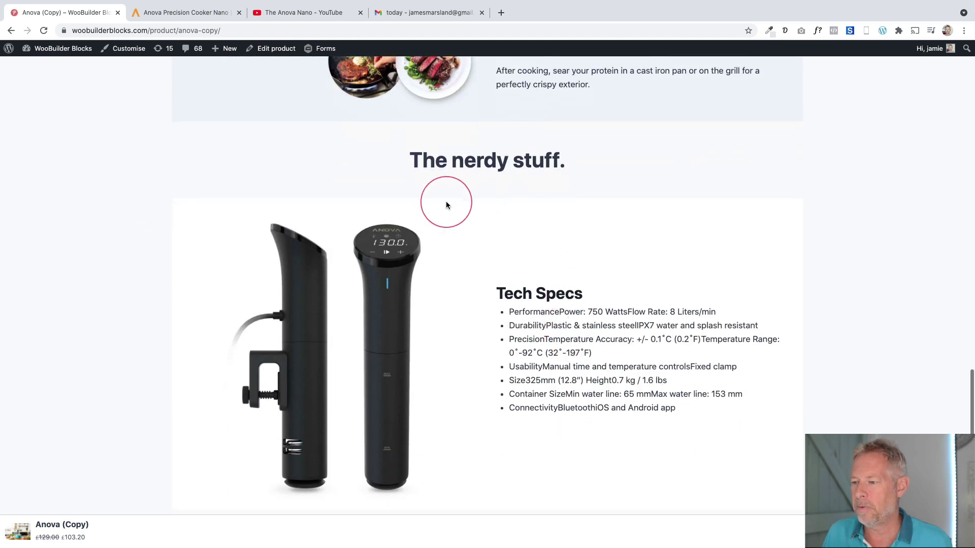
{"action": "scroll", "coordinate": [497, 202], "scroll_direction": "down", "scroll_amount": 10}
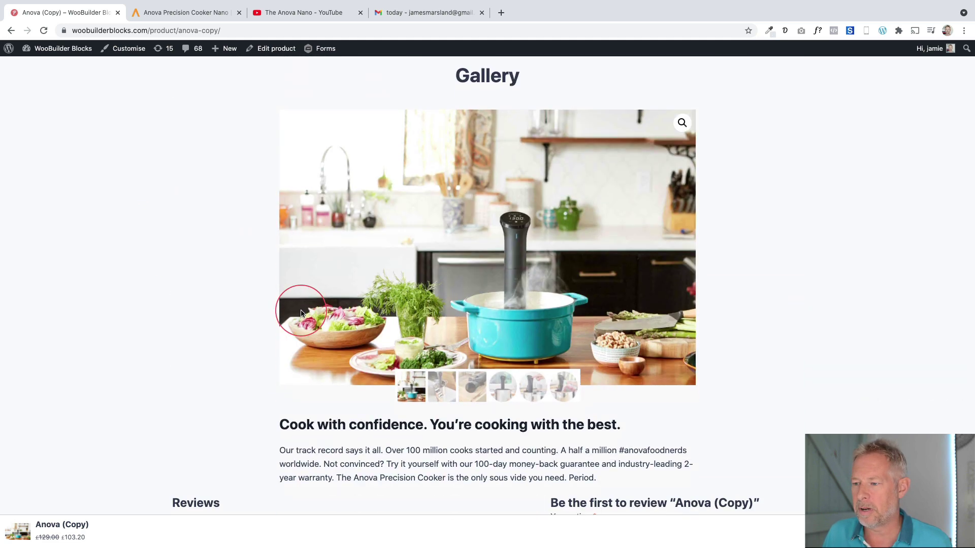
- Test the gallery by switching to the second image and back to the first
{"action": "left_click", "coordinate": [432, 398]}
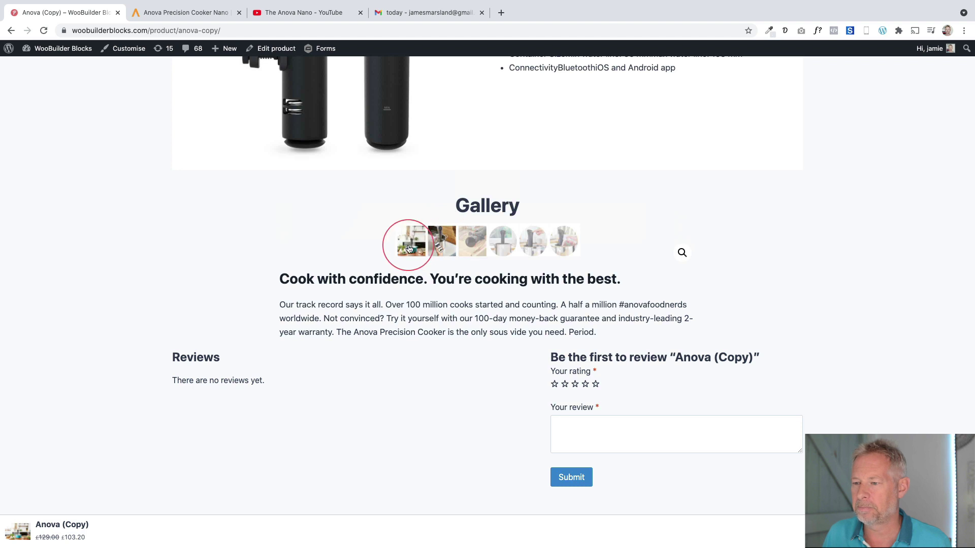
{"action": "left_click", "coordinate": [410, 248]}
{"action": "scroll", "coordinate": [217, 338], "scroll_direction": "down", "scroll_amount": 1}
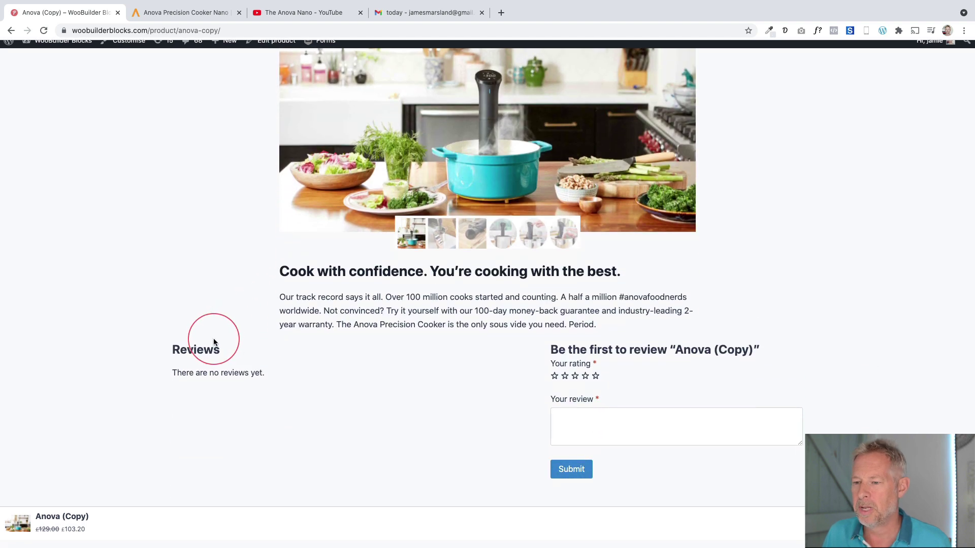
- Submit a five-star review reading "great product" for Anova (Copy)
{"action": "left_click", "coordinate": [650, 433]}
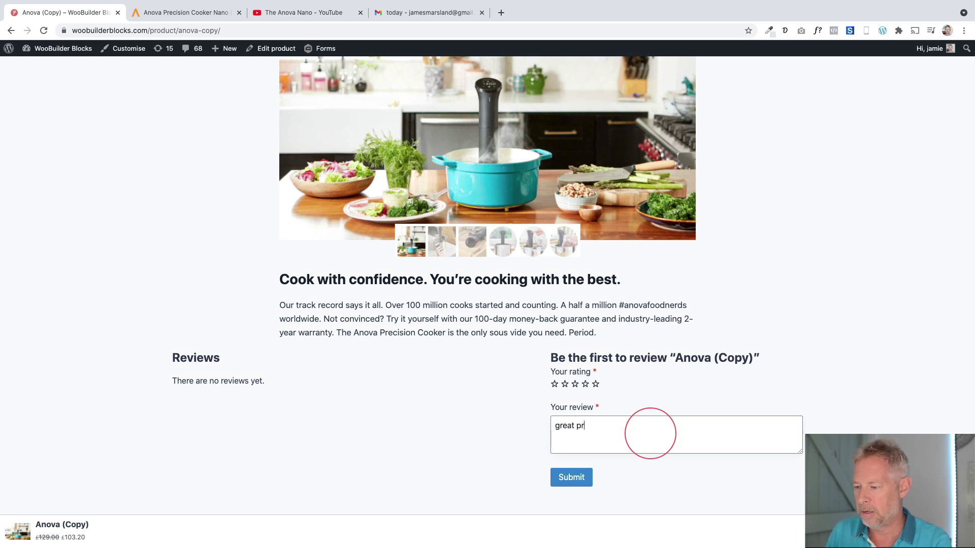
{"action": "left_click", "coordinate": [596, 384]}
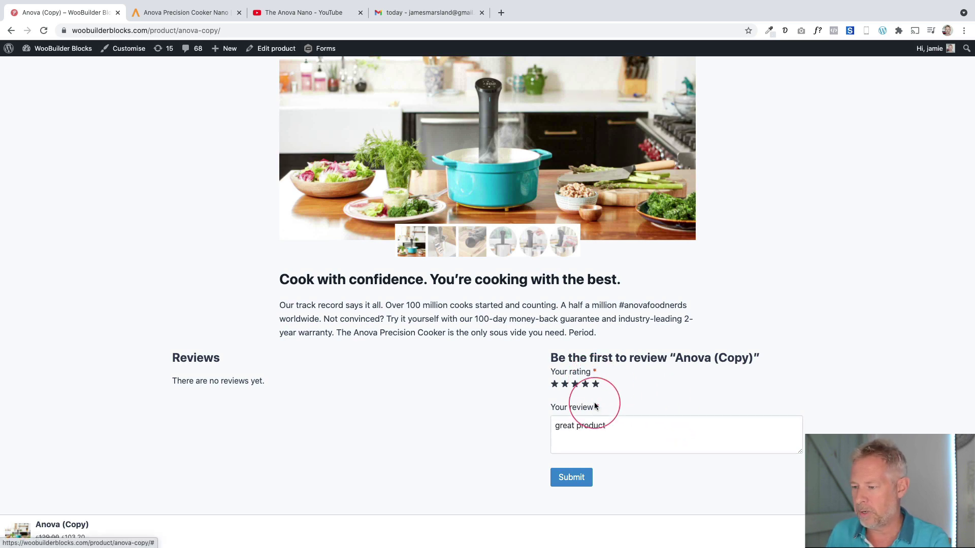
{"action": "left_click", "coordinate": [566, 477]}
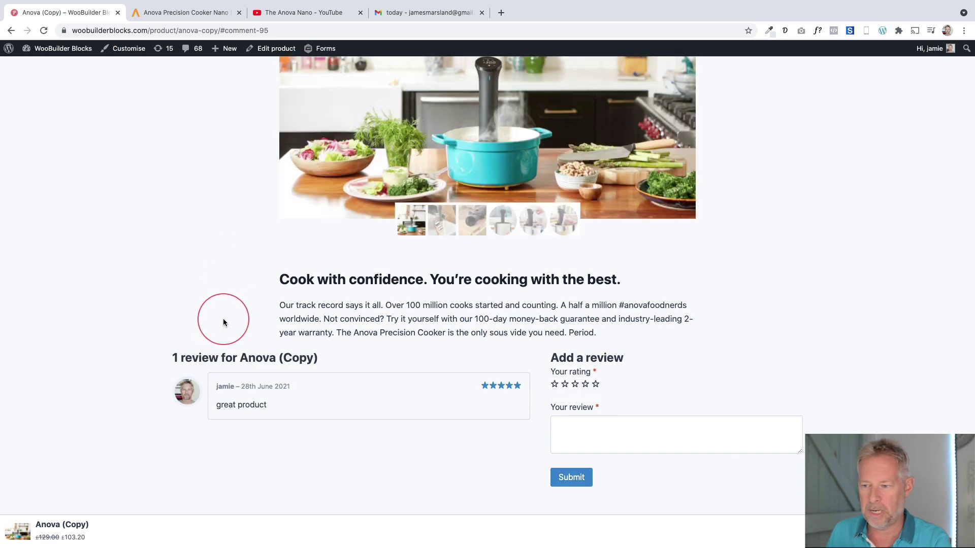
- Open the Anova (Copy) product for editing and make its sticky add-to-cart block stick to the top
{"action": "left_click", "coordinate": [274, 48]}
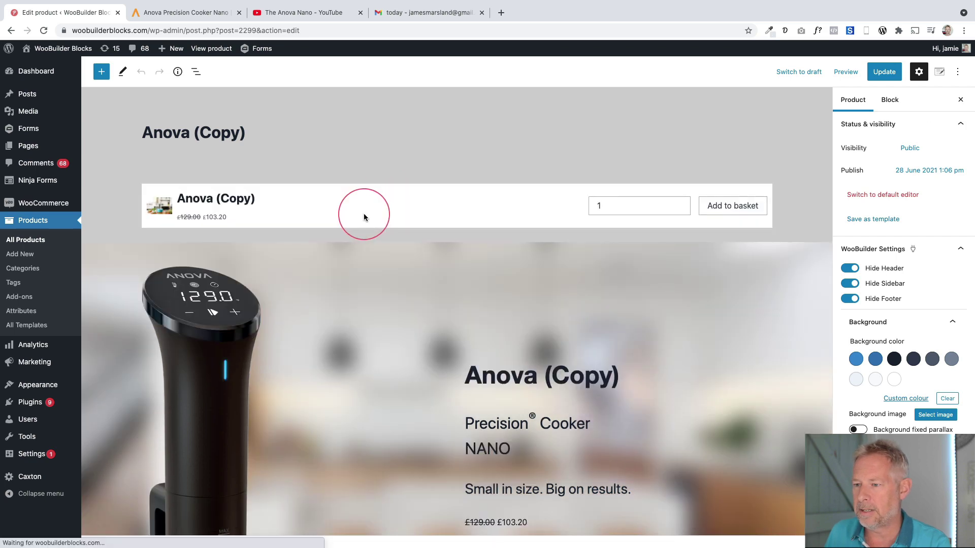
{"action": "left_click", "coordinate": [366, 215]}
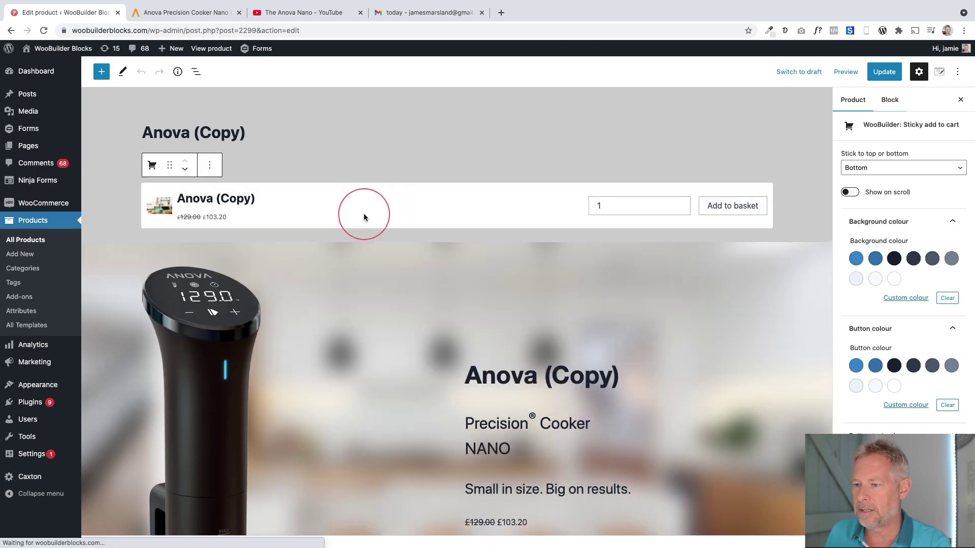
{"action": "left_click", "coordinate": [913, 167]}
{"action": "left_click", "coordinate": [884, 176]}
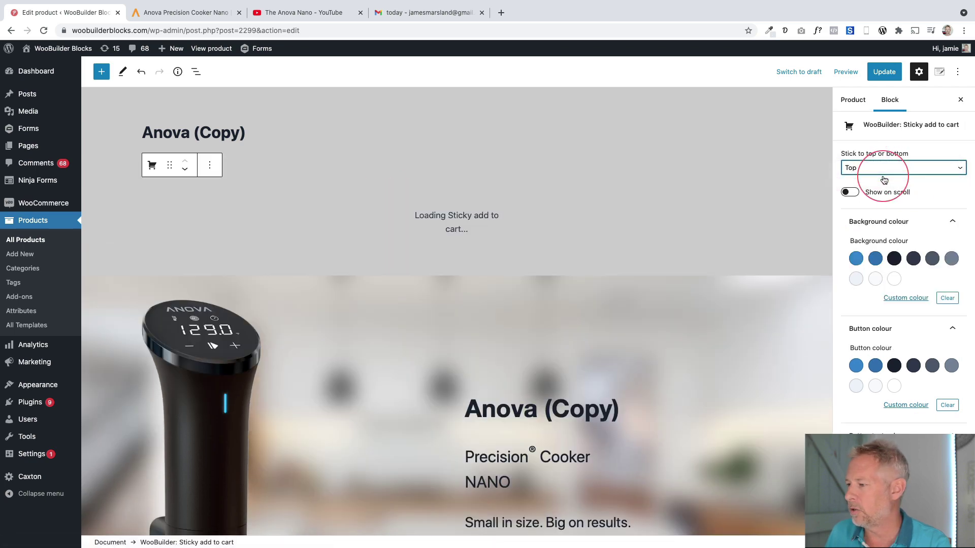
- Give the sticky add-to-cart block the darkest navy background and a darker blue button colour, and update the product
{"action": "left_click", "coordinate": [894, 258]}
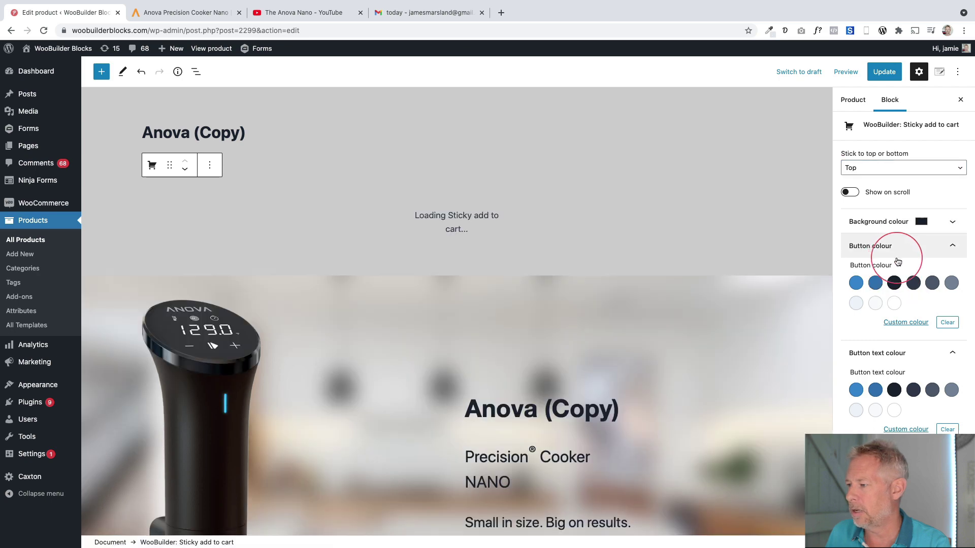
{"action": "left_click", "coordinate": [875, 283]}
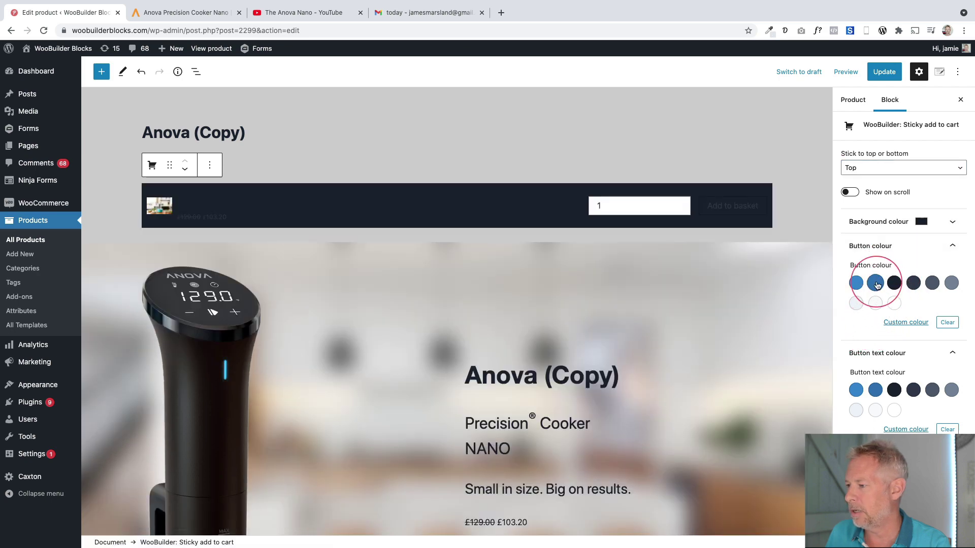
{"action": "left_click", "coordinate": [893, 111]}
{"action": "left_click", "coordinate": [883, 73]}
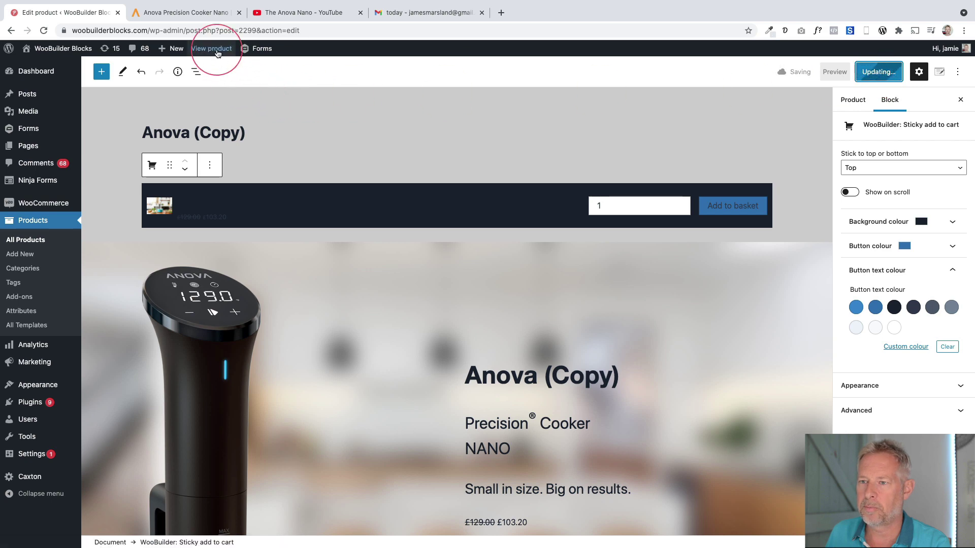
- Set the sticky add-to-cart block's text colour to near-white in its appearance settings and update the product
{"action": "left_click", "coordinate": [884, 387]}
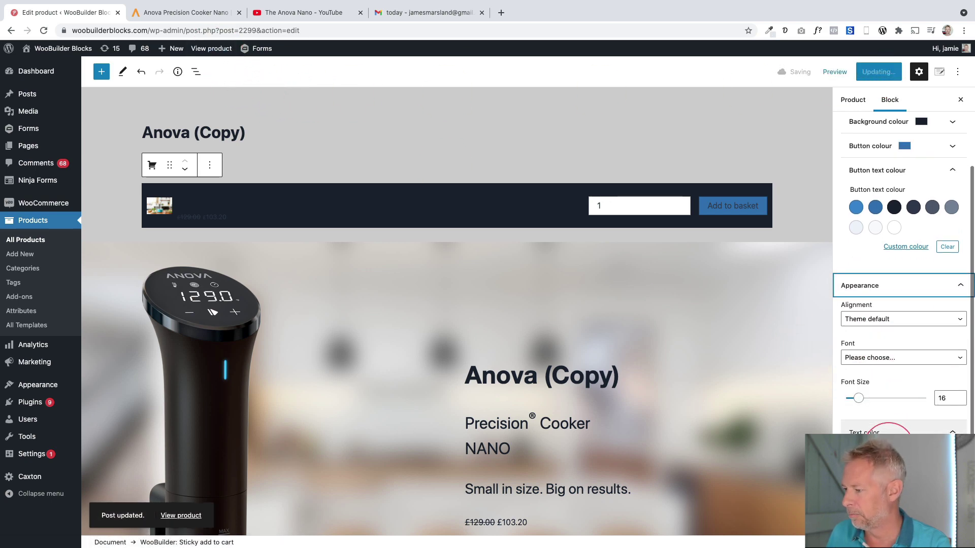
{"action": "scroll", "coordinate": [874, 177], "scroll_direction": "up", "scroll_amount": 2}
{"action": "left_click", "coordinate": [874, 176]}
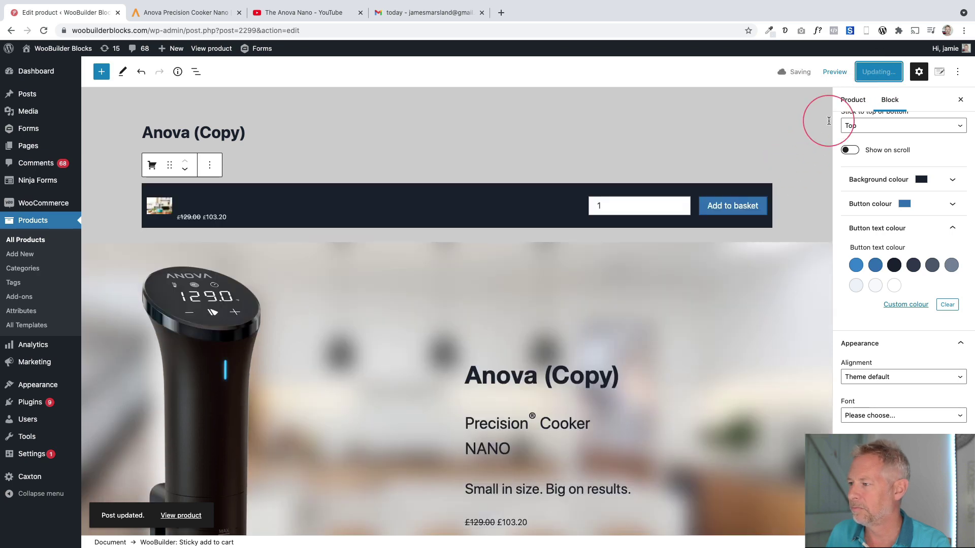
{"action": "left_click", "coordinate": [880, 71]}
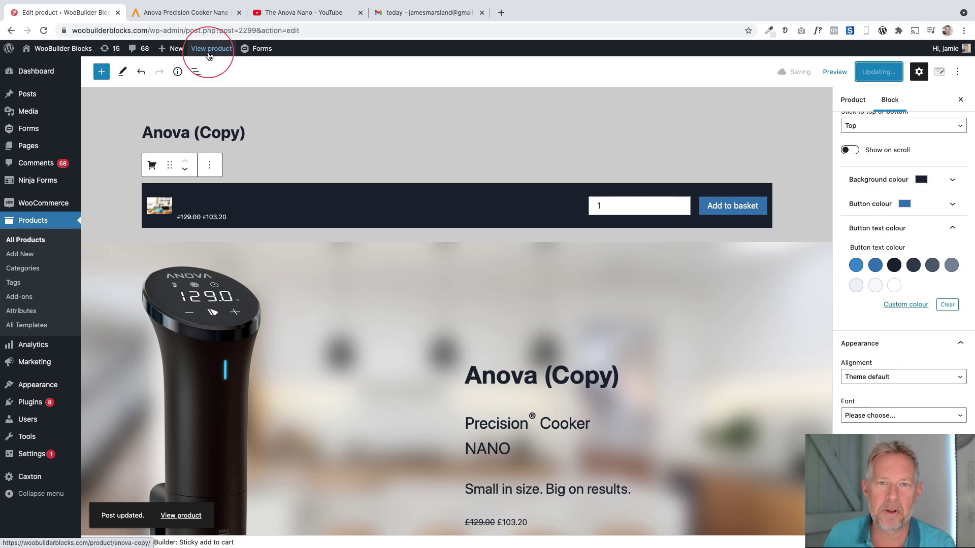
- View the live product page and check how the sticky add-to-cart bar behaves over the hero section
{"action": "left_click", "coordinate": [209, 52]}
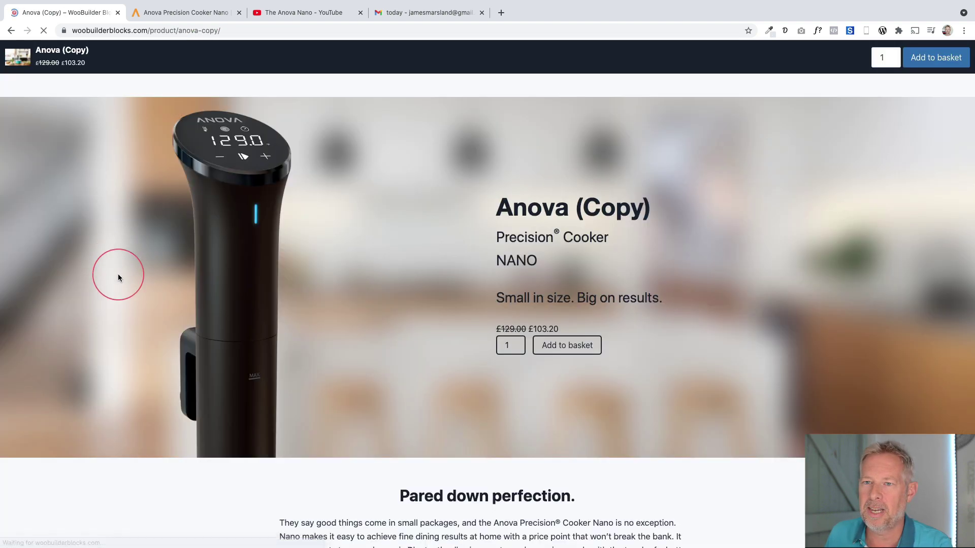
{"action": "scroll", "coordinate": [119, 277], "scroll_direction": "down", "scroll_amount": 2}
{"action": "scroll", "coordinate": [119, 279], "scroll_direction": "up", "scroll_amount": 1}
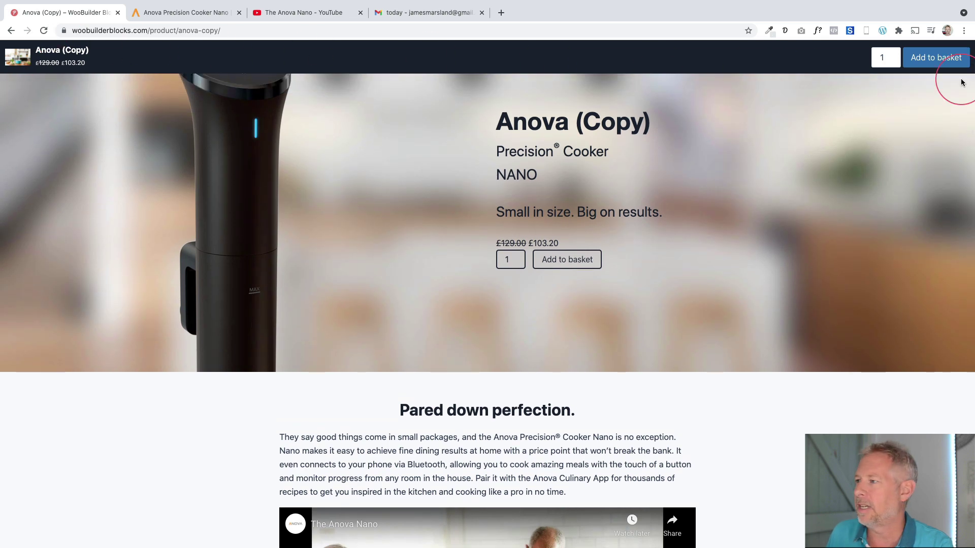
{"action": "scroll", "coordinate": [696, 254], "scroll_direction": "up", "scroll_amount": 2}
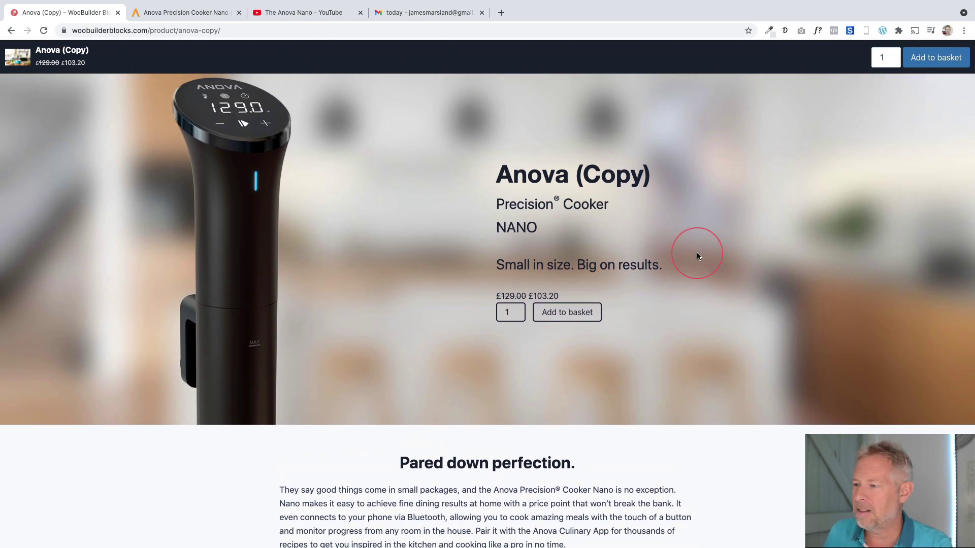
{"action": "scroll", "coordinate": [696, 252], "scroll_direction": "down", "scroll_amount": 2}
{"action": "scroll", "coordinate": [697, 252], "scroll_direction": "up", "scroll_amount": 3}
{"action": "scroll", "coordinate": [697, 256], "scroll_direction": "down", "scroll_amount": 1}
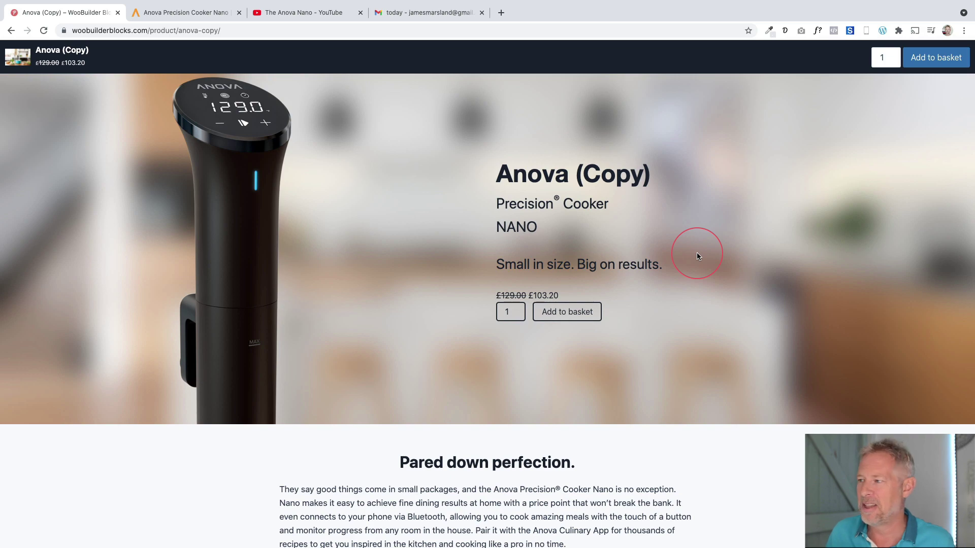
- Review the whole live Anova (Copy) page from the hero section to the reviews with the sticky bar in place
{"action": "scroll", "coordinate": [681, 303], "scroll_direction": "down", "scroll_amount": 1}
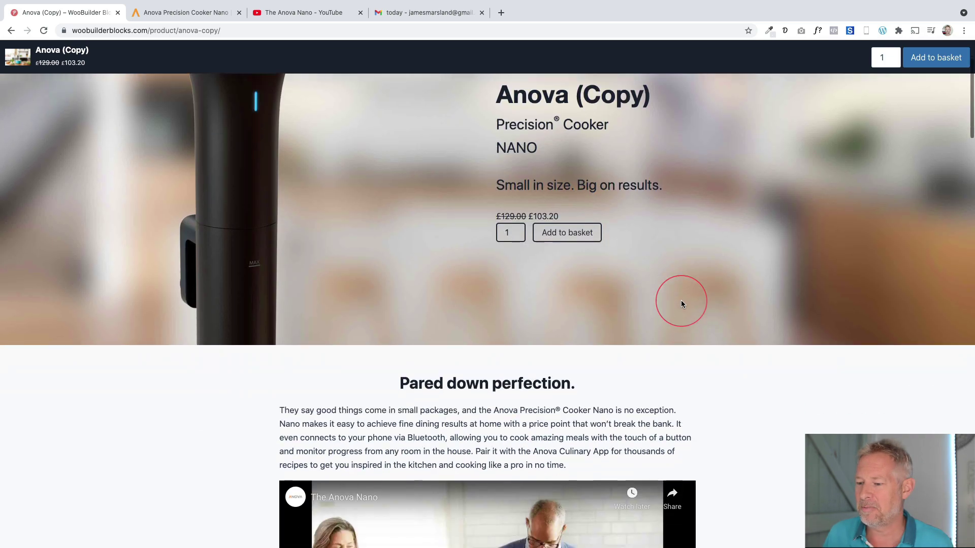
{"action": "scroll", "coordinate": [681, 303], "scroll_direction": "down", "scroll_amount": 3}
{"action": "scroll", "coordinate": [681, 303], "scroll_direction": "down", "scroll_amount": 4}
{"action": "scroll", "coordinate": [681, 304], "scroll_direction": "down", "scroll_amount": 3}
{"action": "scroll", "coordinate": [682, 304], "scroll_direction": "down", "scroll_amount": 8}
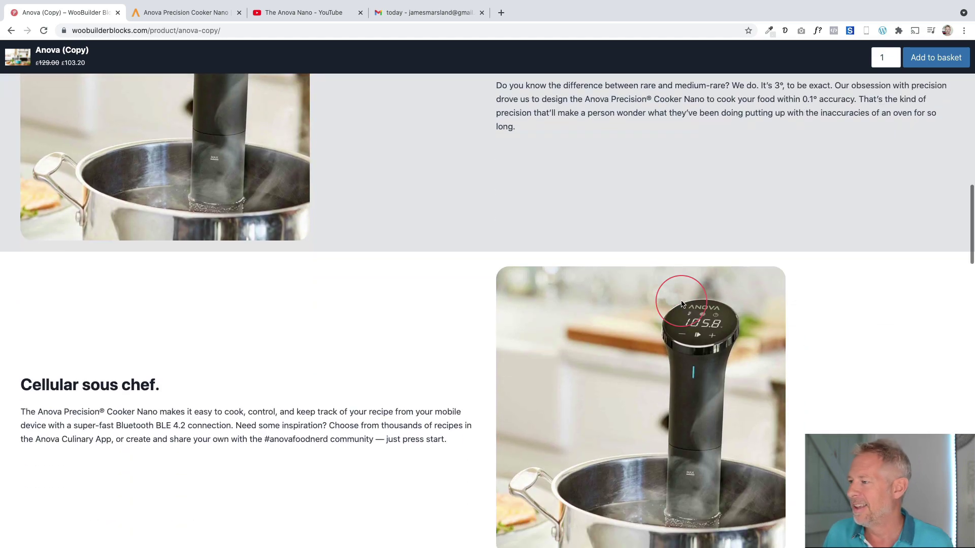
{"action": "scroll", "coordinate": [682, 303], "scroll_direction": "down", "scroll_amount": 9}
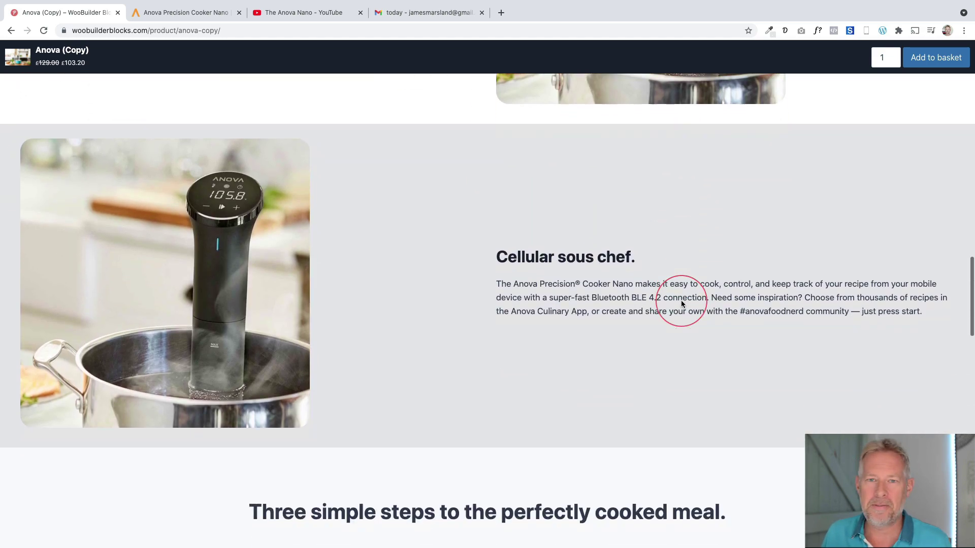
{"action": "scroll", "coordinate": [681, 304], "scroll_direction": "down", "scroll_amount": 7}
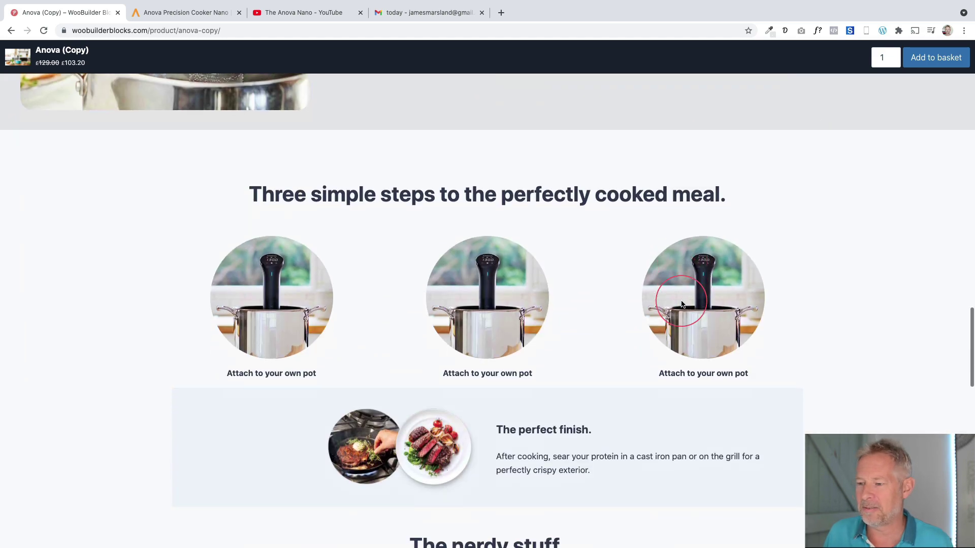
{"action": "scroll", "coordinate": [682, 304], "scroll_direction": "down", "scroll_amount": 11}
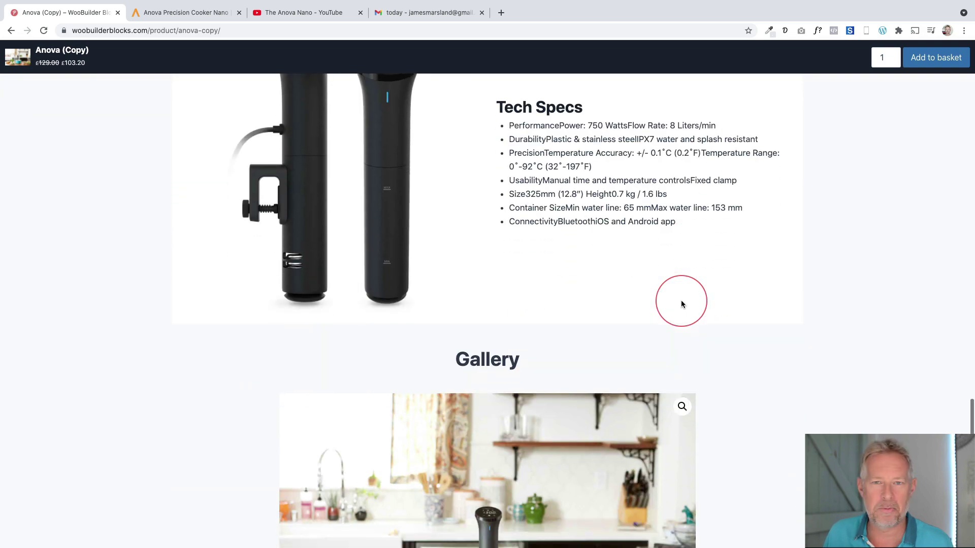
{"action": "scroll", "coordinate": [681, 300], "scroll_direction": "down", "scroll_amount": 5}
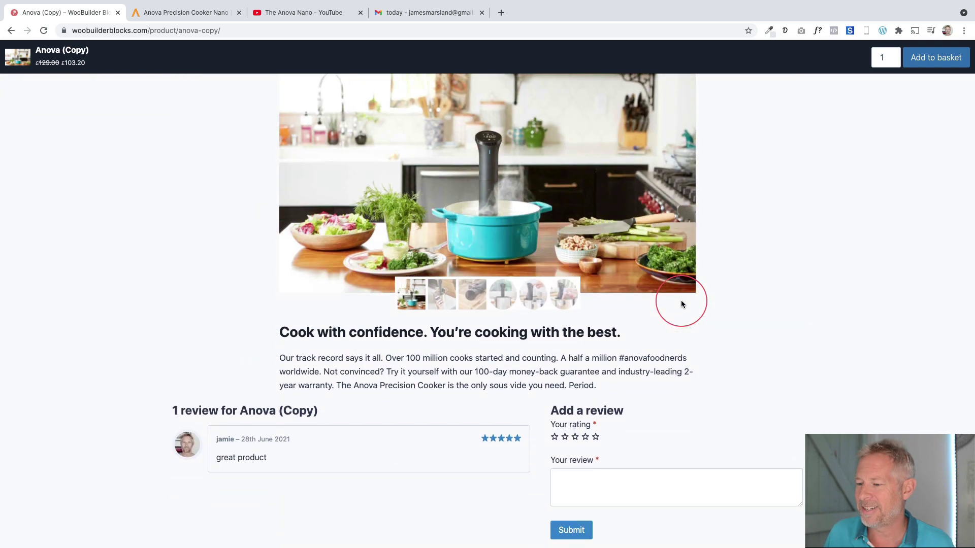
{"action": "scroll", "coordinate": [733, 292], "scroll_direction": "up", "scroll_amount": 10}
{"action": "scroll", "coordinate": [732, 292], "scroll_direction": "up", "scroll_amount": 20}
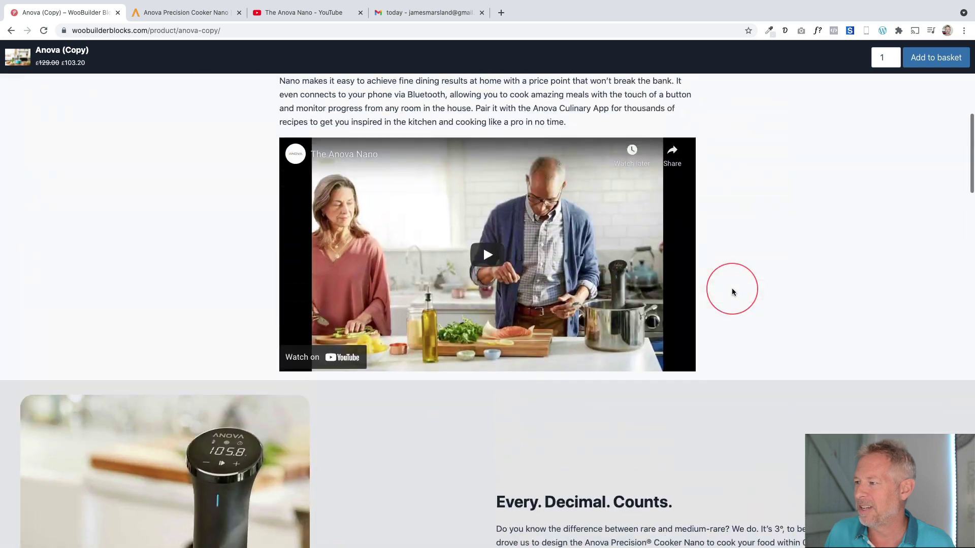
{"action": "scroll", "coordinate": [729, 292], "scroll_direction": "up", "scroll_amount": 1}
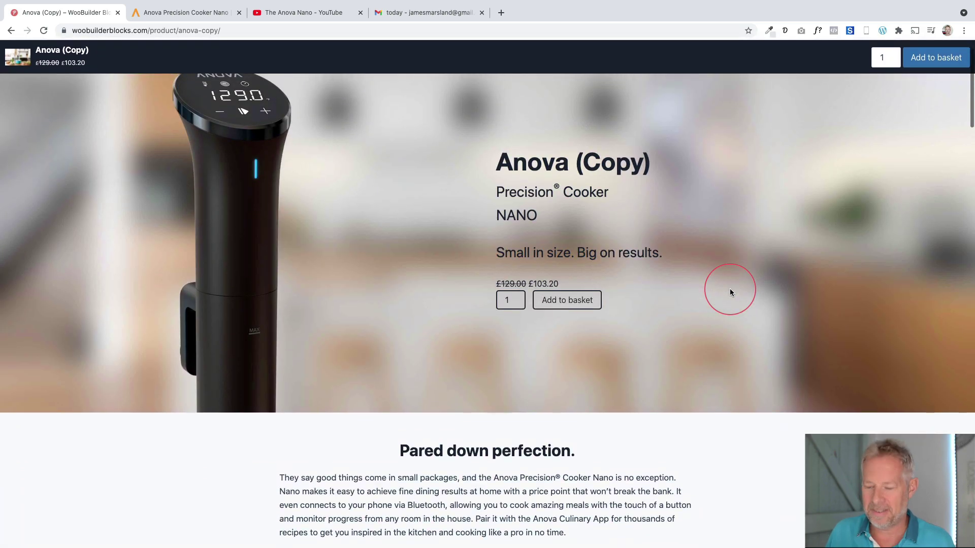